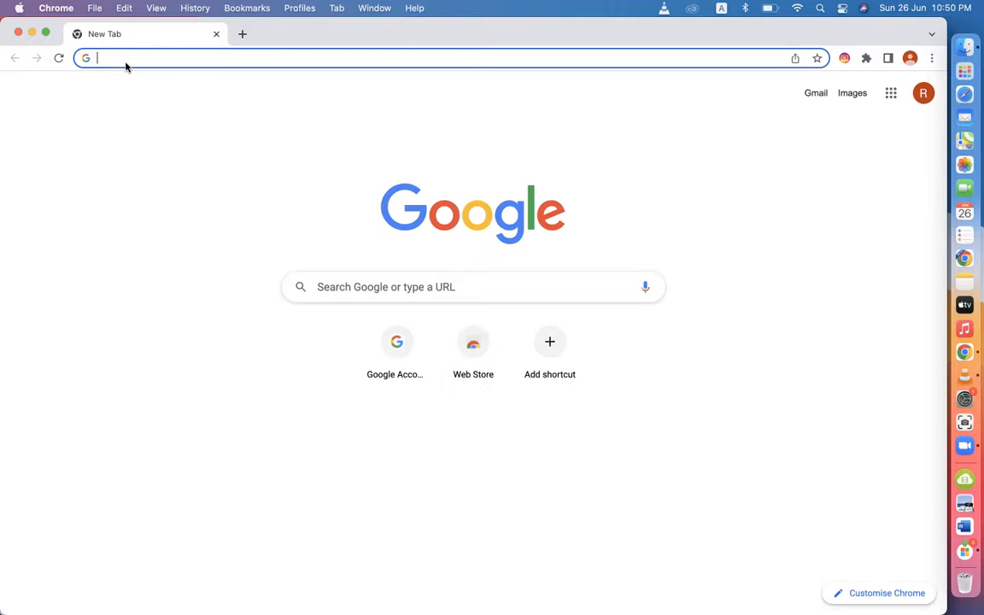
# Search Google for 'twitter' and open the official Twitter home page.
pyautogui.click(138, 54)
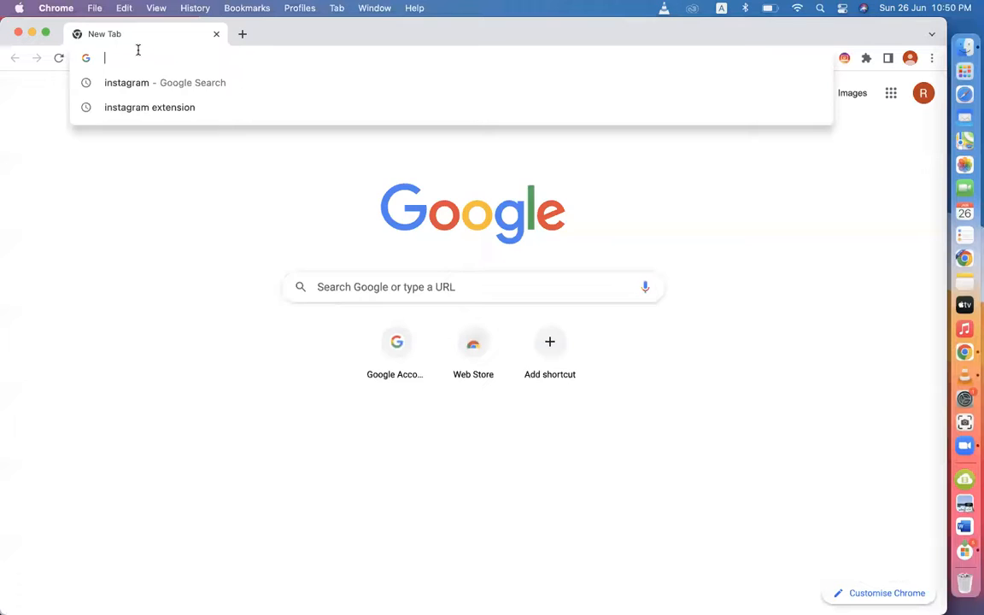
pyautogui.write('twitter')
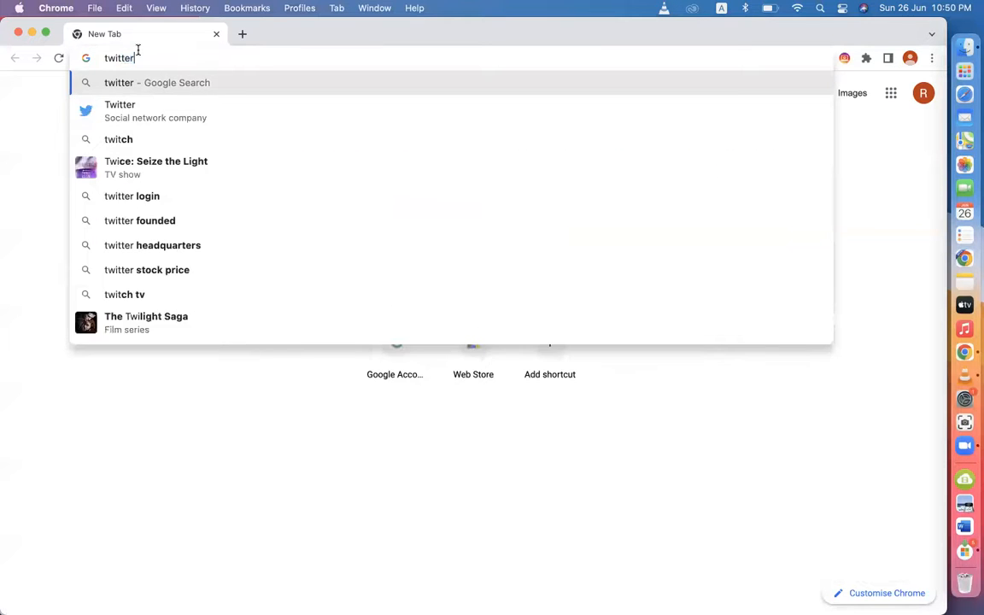
pyautogui.press('Return')
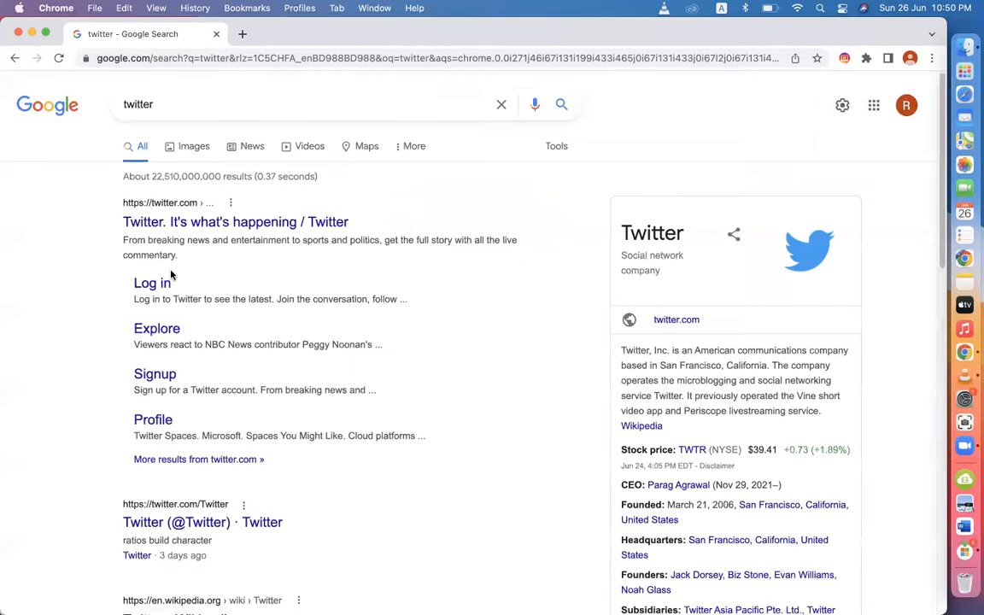
pyautogui.click(192, 223)
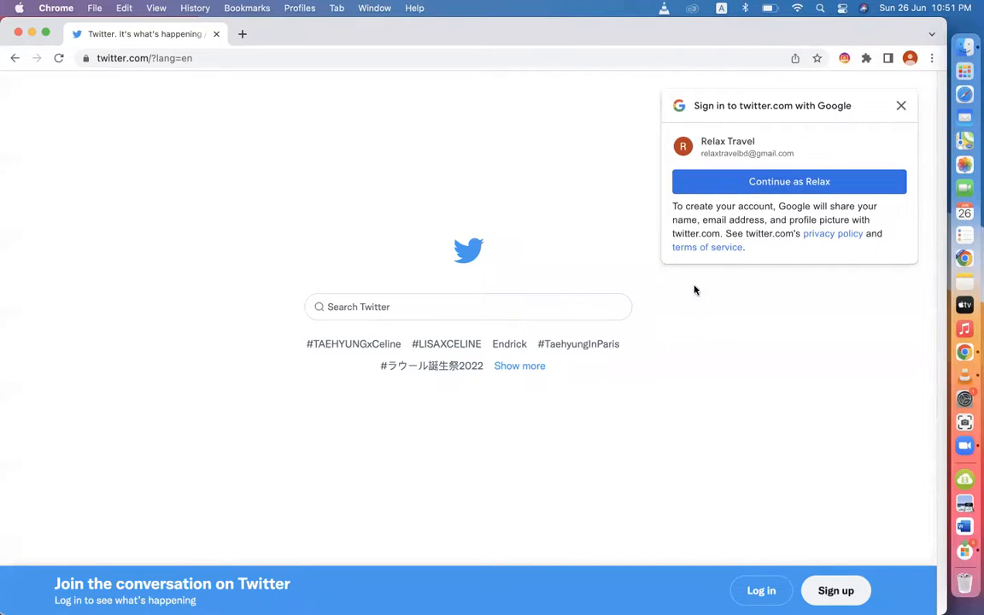
# Dismiss the Google sign-in prompt and open Twitter's Explore page of trends.
pyautogui.click(901, 105)
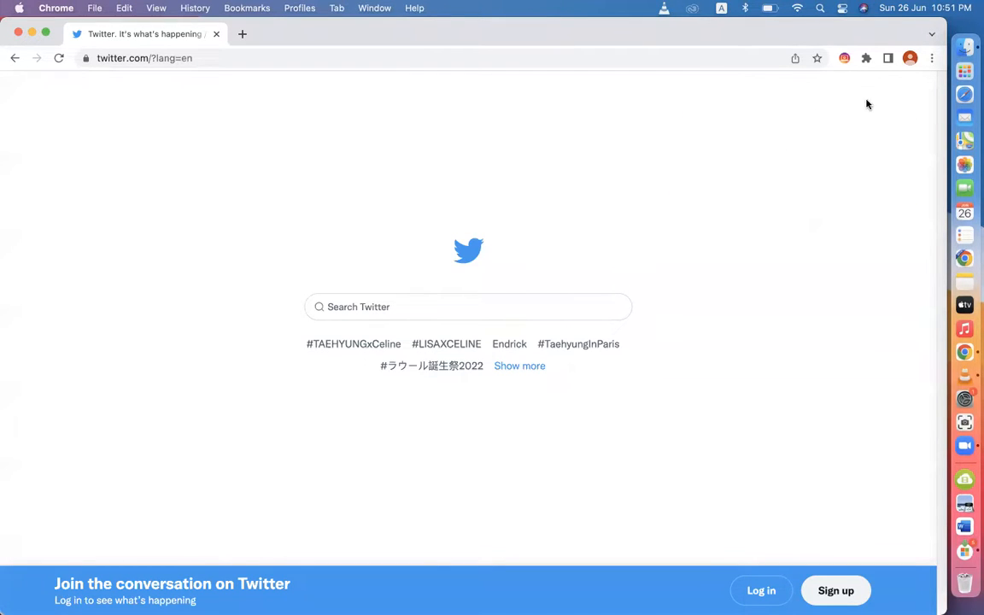
pyautogui.click(151, 60)
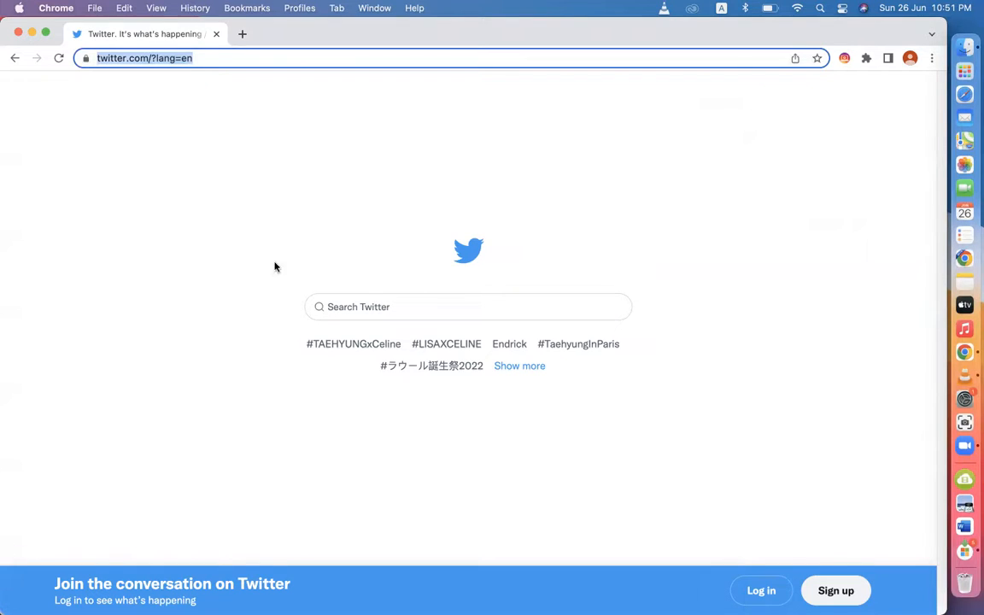
pyautogui.click(521, 369)
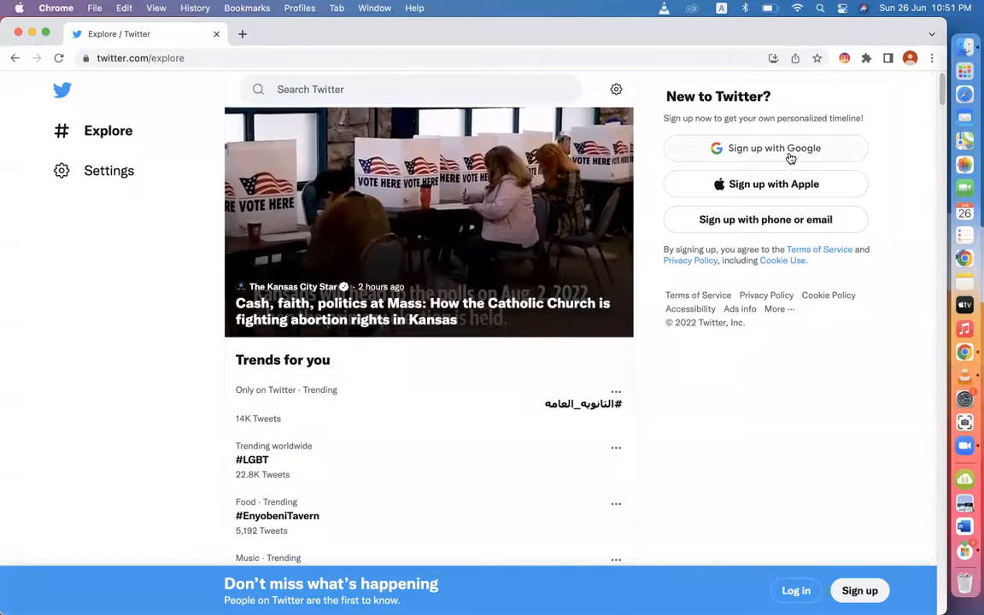
# Start a phone sign-up with the name Relax Travel and the account's phone number.
pyautogui.click(765, 221)
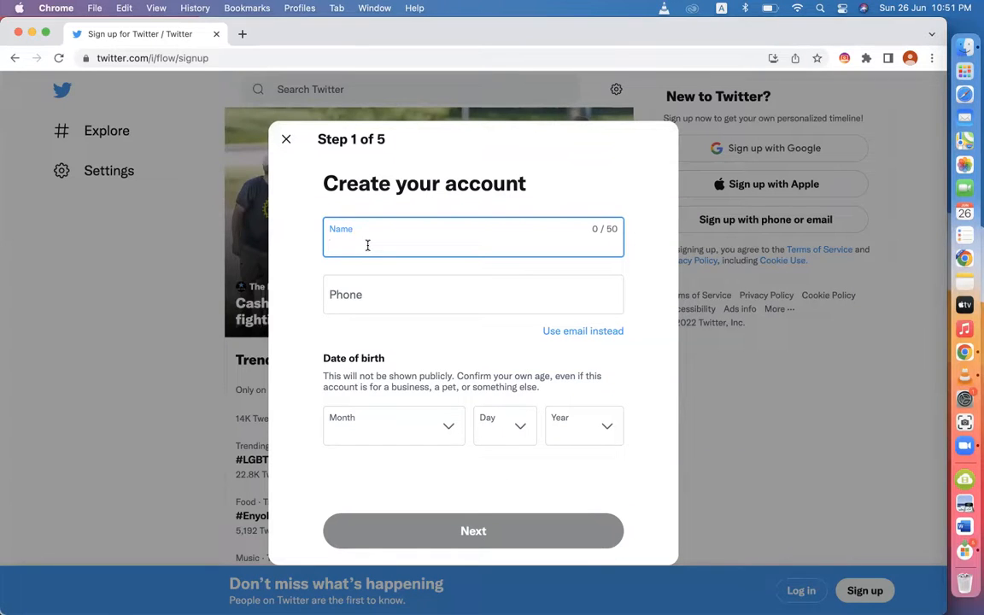
pyautogui.write('Relax Travel')
pyautogui.click(363, 294)
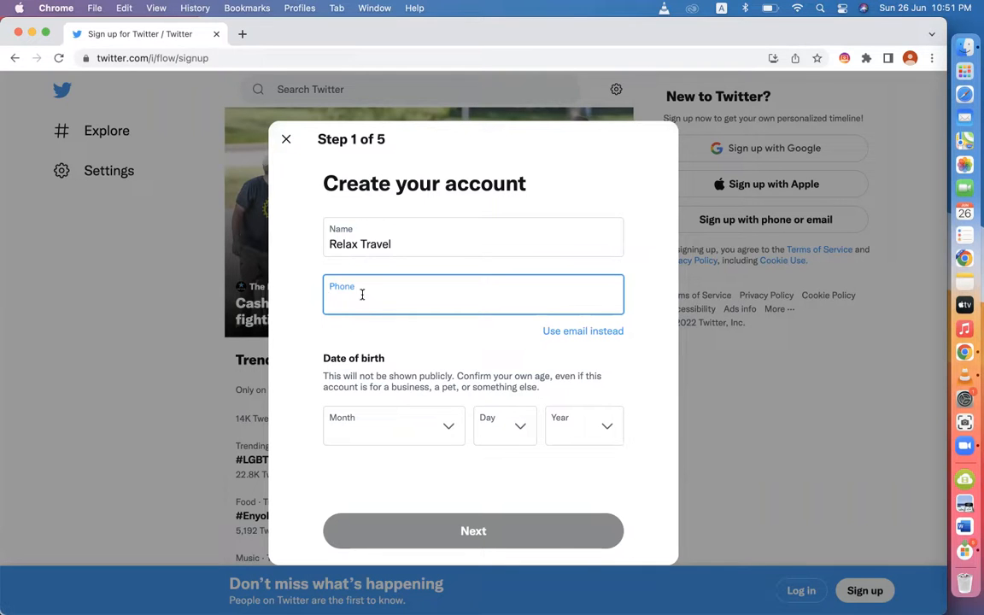
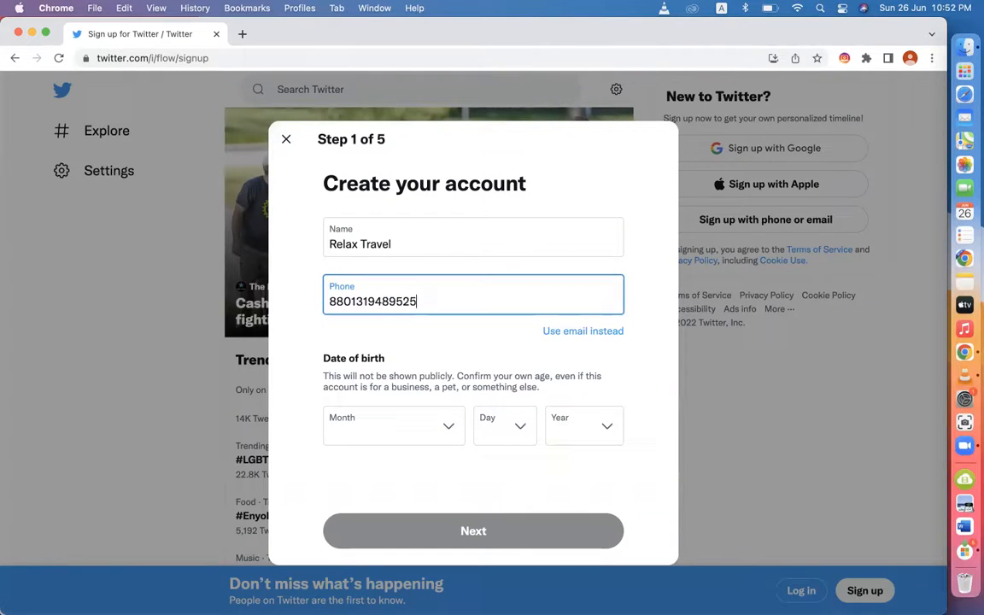
# Set the birth date to January 2, 1996 and continue to the Step 3 review.
pyautogui.click(452, 426)
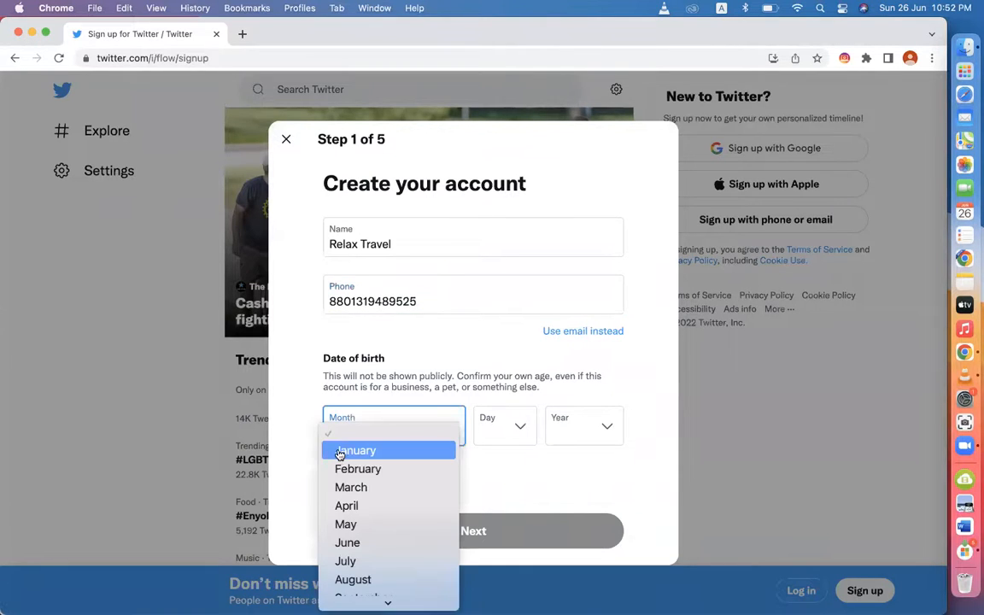
pyautogui.click(339, 454)
pyautogui.click(515, 432)
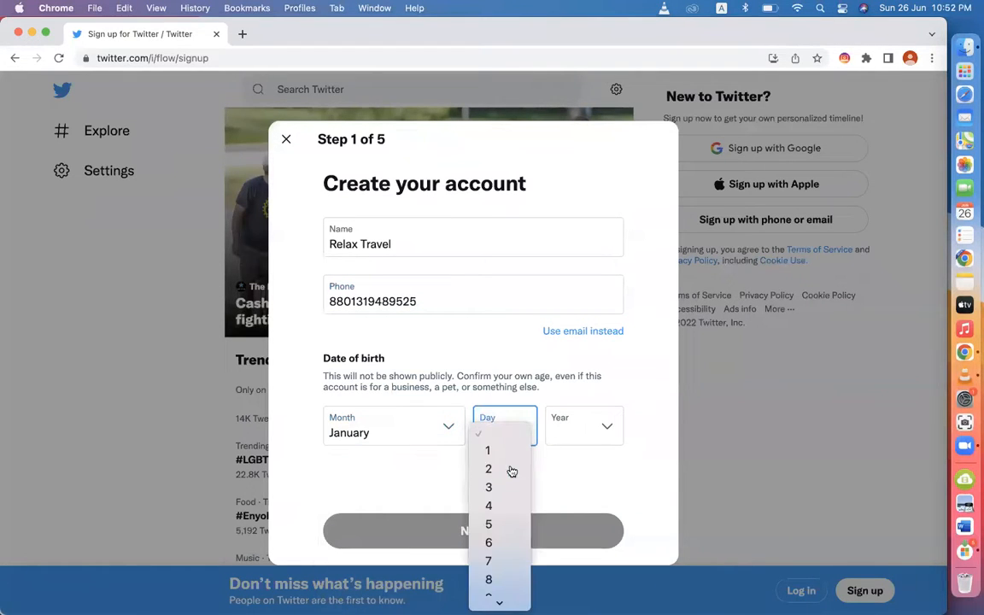
pyautogui.click(512, 471)
pyautogui.click(609, 427)
pyautogui.scroll(-7, 584, 505)
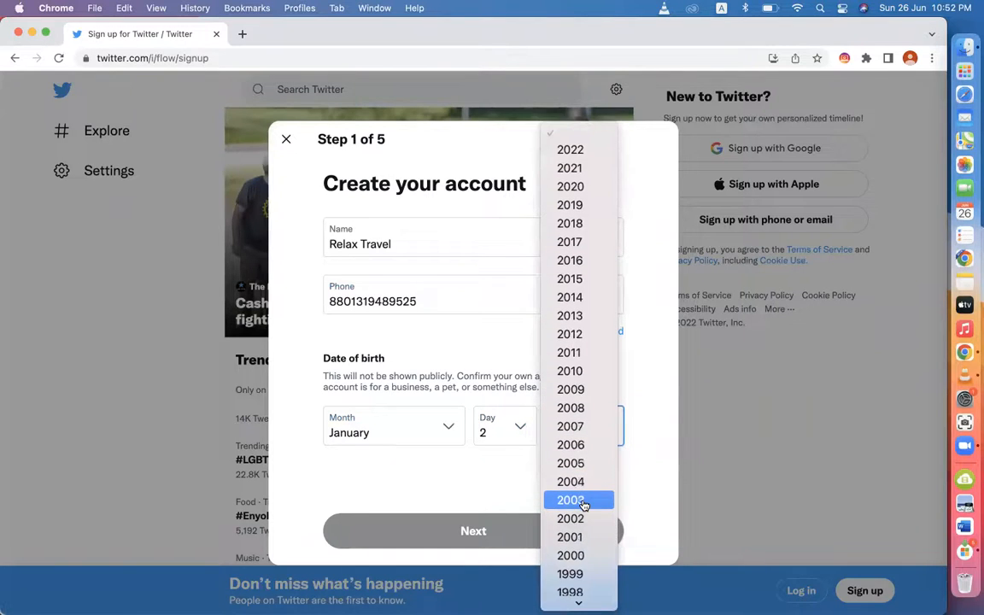
pyautogui.scroll(-5, 583, 506)
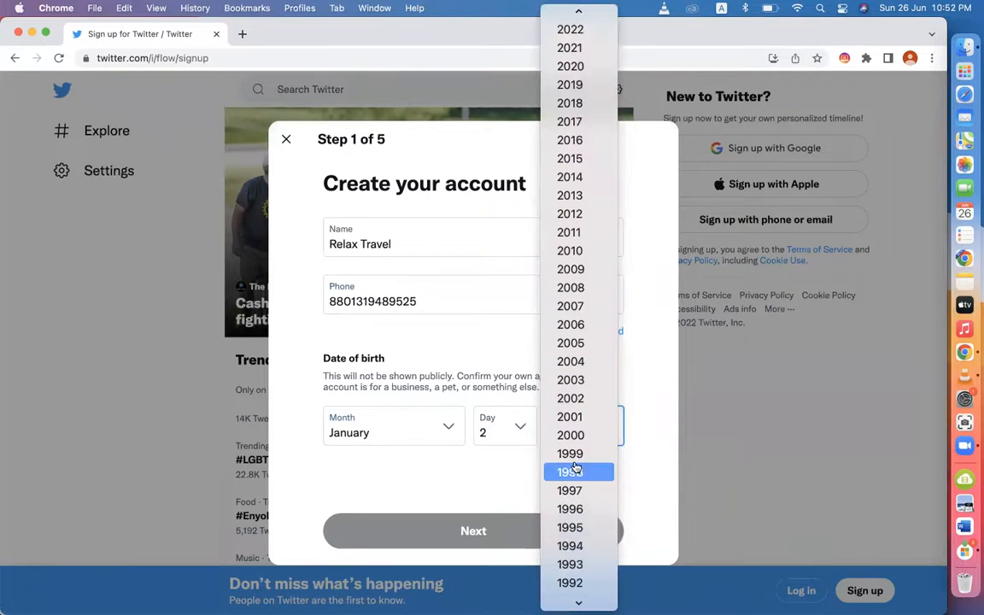
pyautogui.click(584, 508)
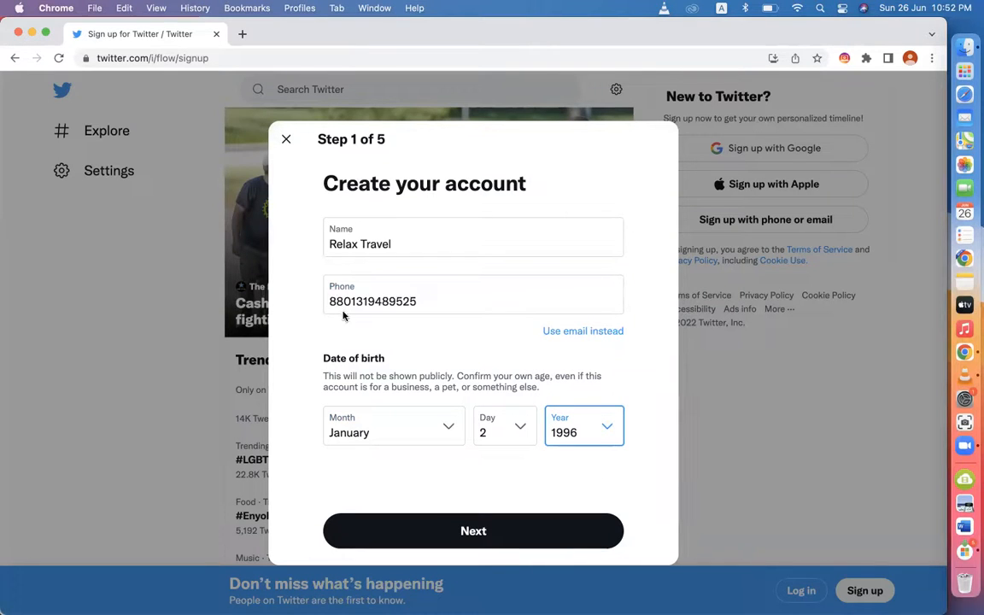
pyautogui.click(465, 532)
pyautogui.click(473, 532)
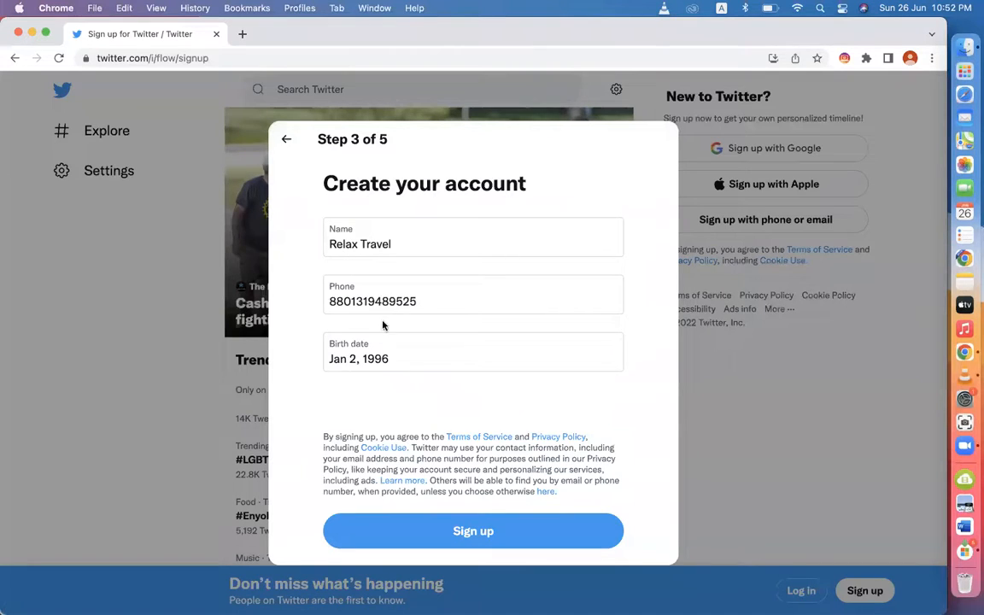
# Submit the sign-up, enter the texted verification code, and begin typing the account password.
pyautogui.click(466, 540)
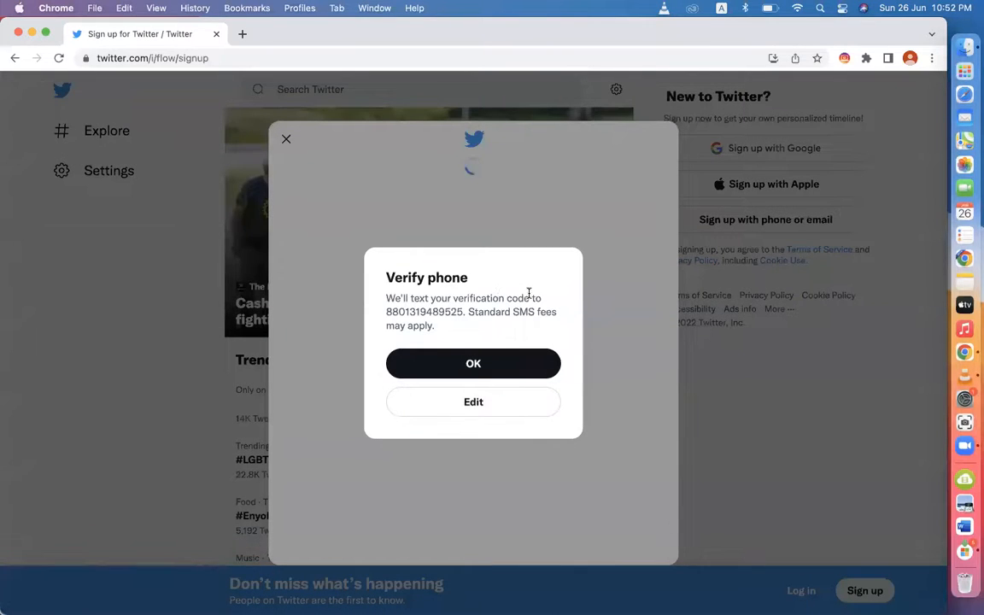
pyautogui.click(472, 362)
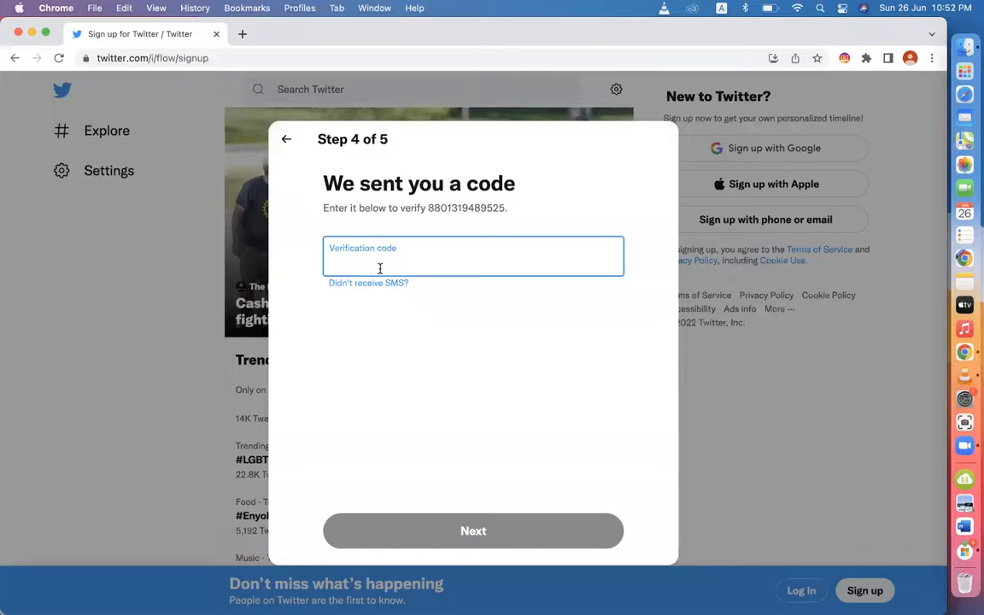
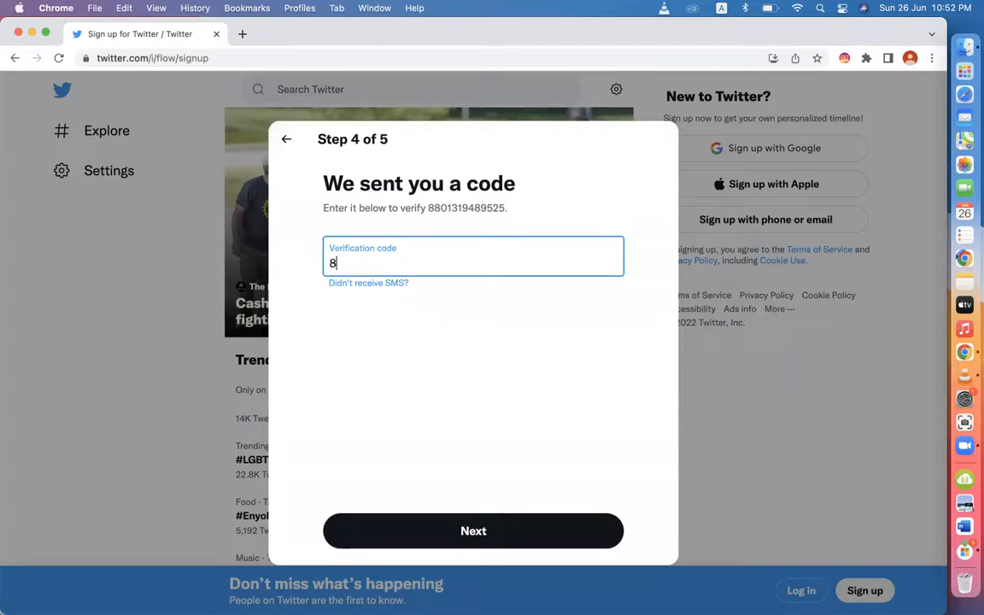
pyautogui.click(470, 531)
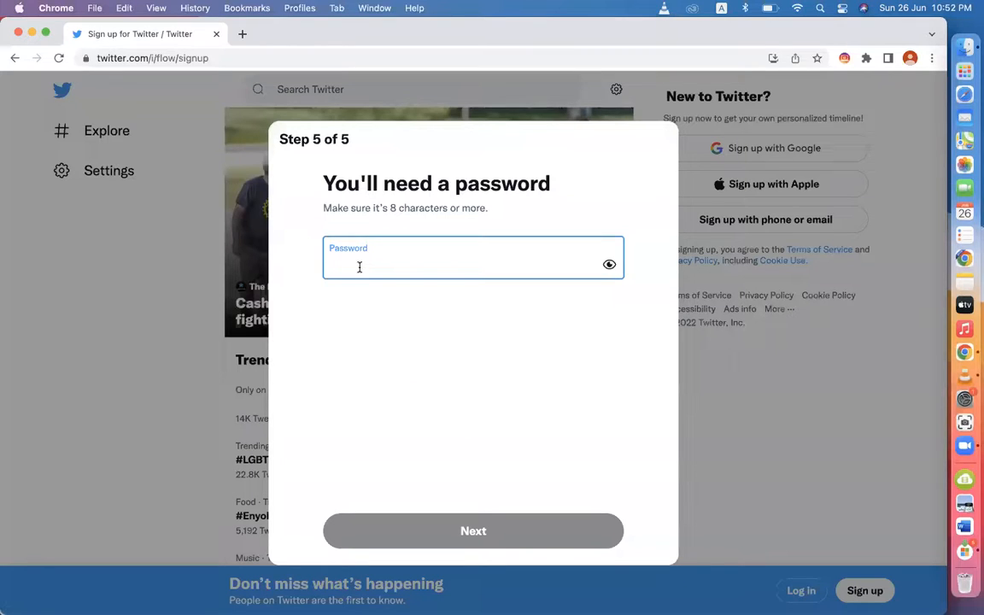
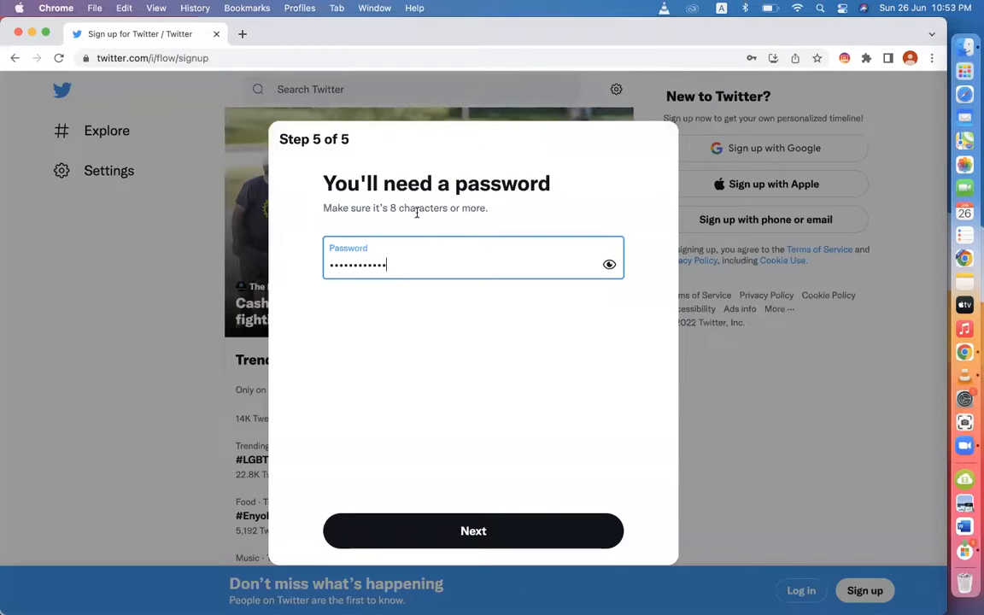
# Create the account, skipping password saving, profile picture, bio, username and notifications.
pyautogui.click(471, 534)
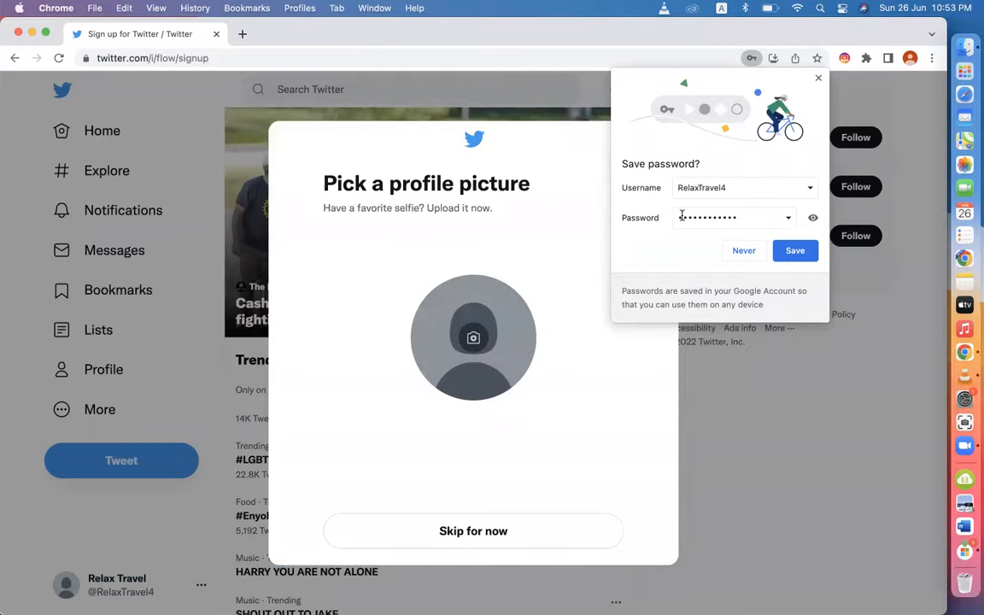
pyautogui.click(742, 249)
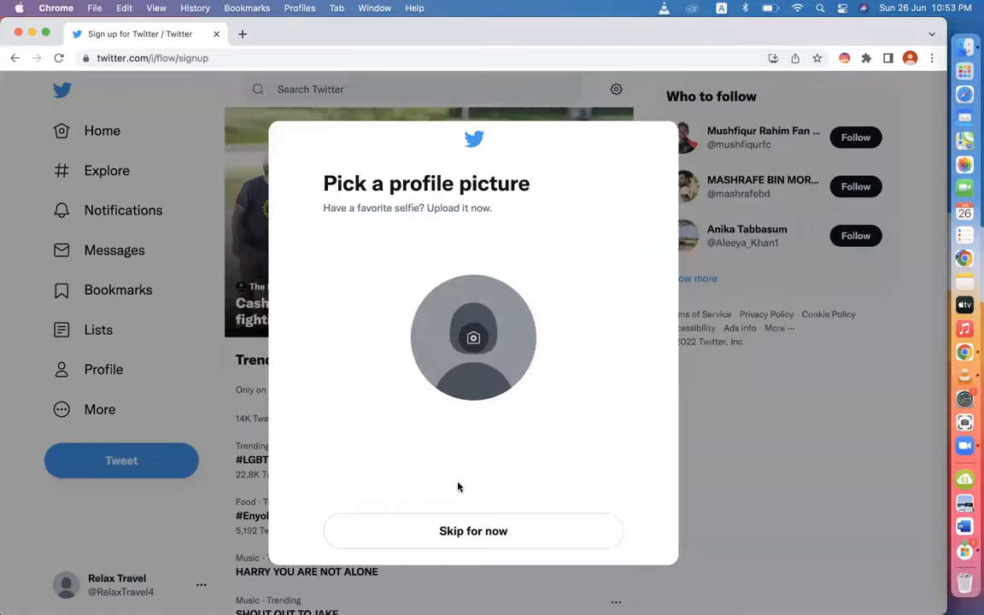
pyautogui.click(466, 536)
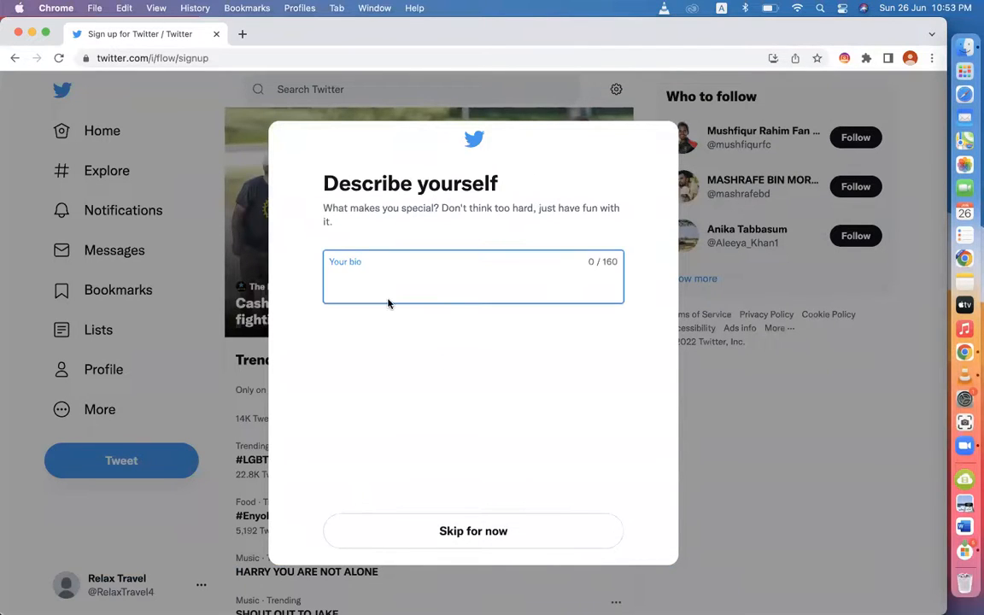
pyautogui.click(477, 533)
pyautogui.click(476, 525)
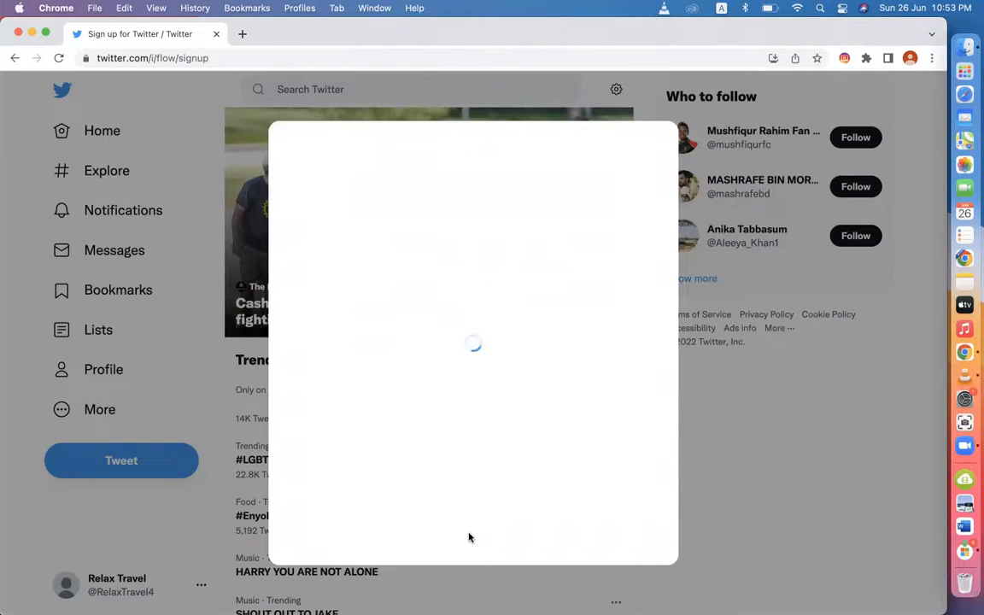
pyautogui.click(459, 414)
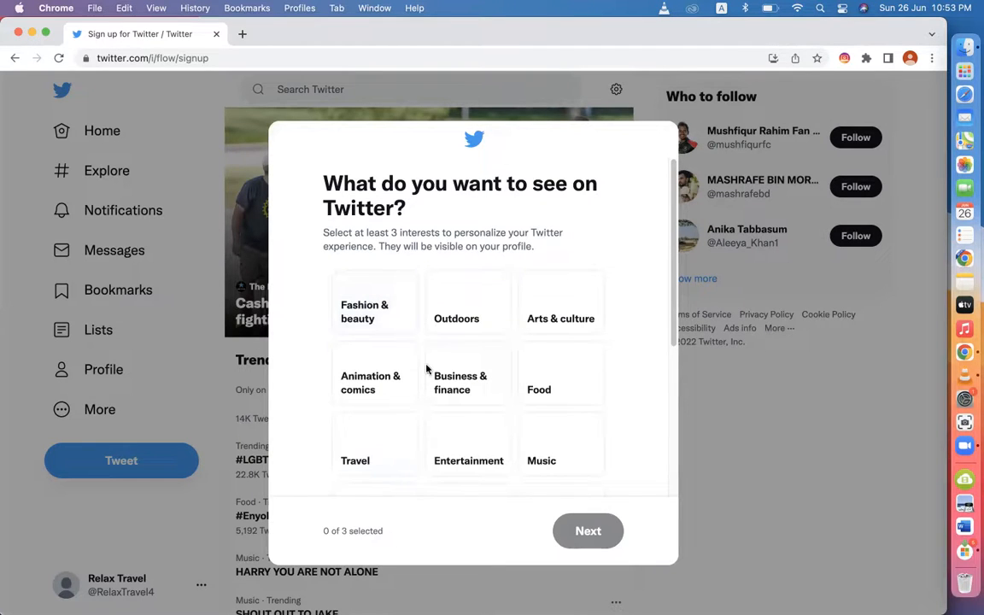
# Choose Travel, Arts & culture and Fashion & beauty as interests.
pyautogui.scroll(-5, 408, 336)
pyautogui.scroll(3, 561, 435)
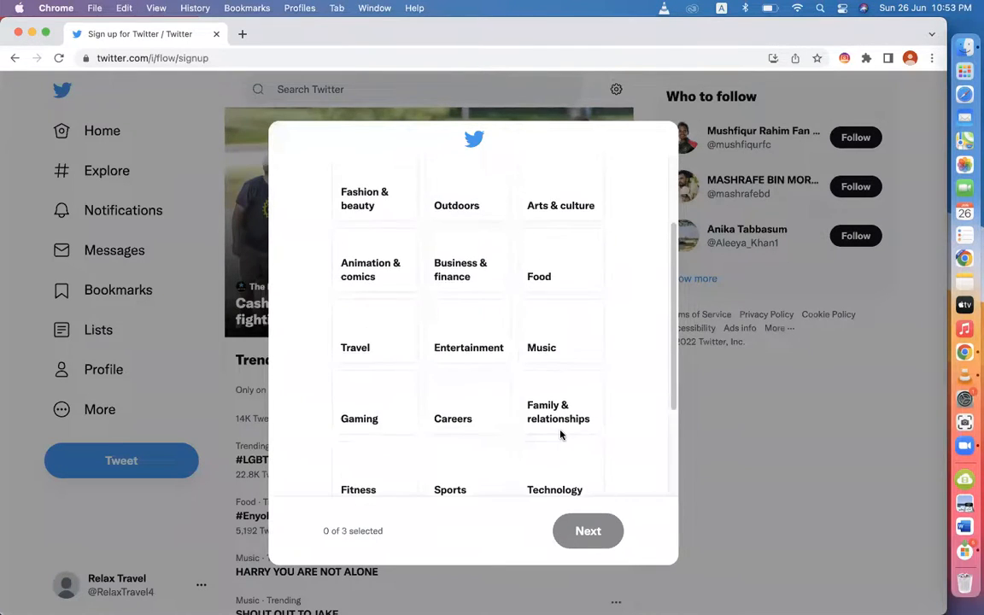
pyautogui.scroll(1, 561, 436)
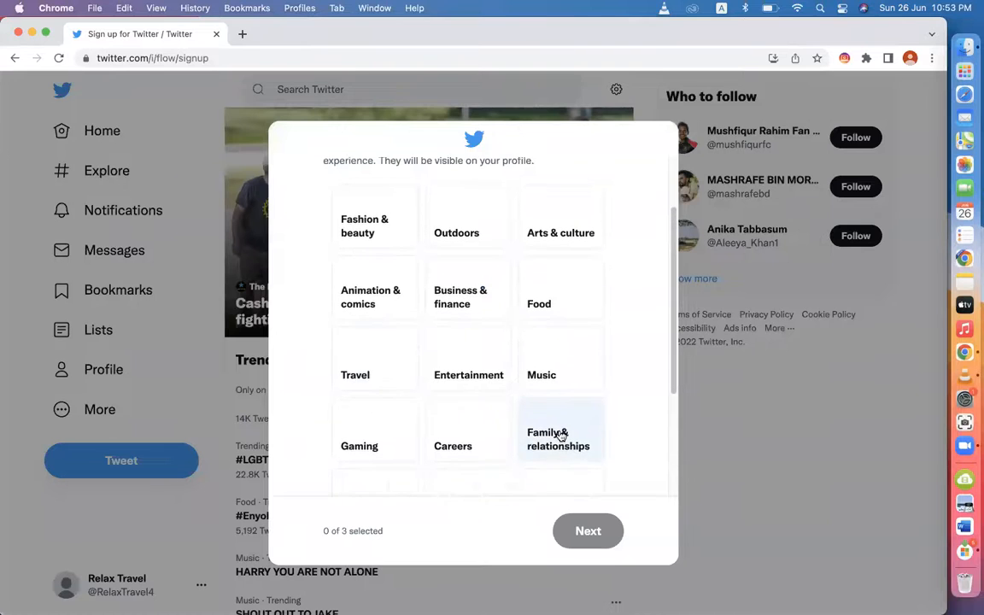
pyautogui.click(368, 366)
pyautogui.click(553, 226)
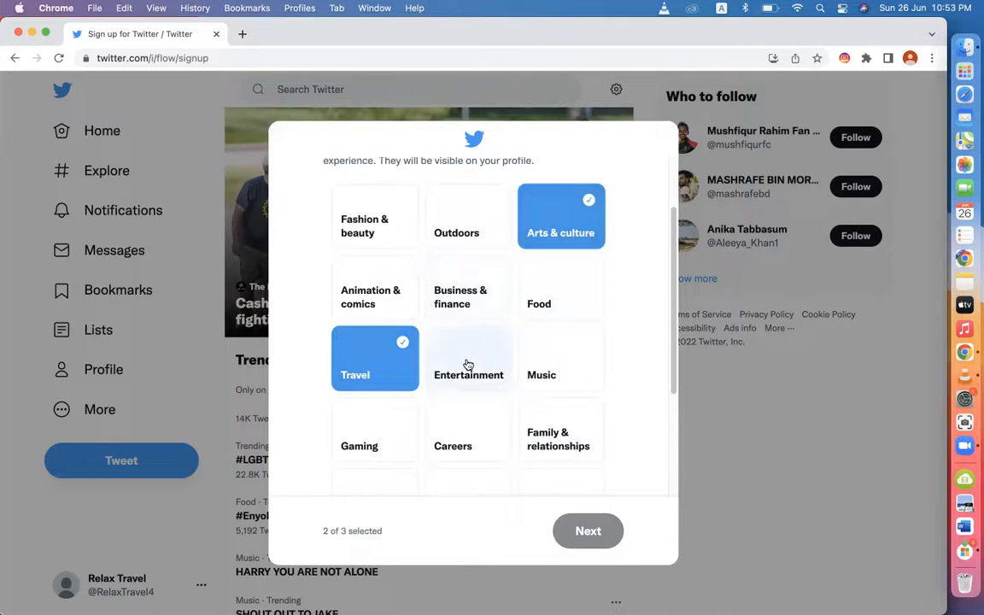
pyautogui.scroll(-1, 420, 371)
pyautogui.scroll(-1, 421, 371)
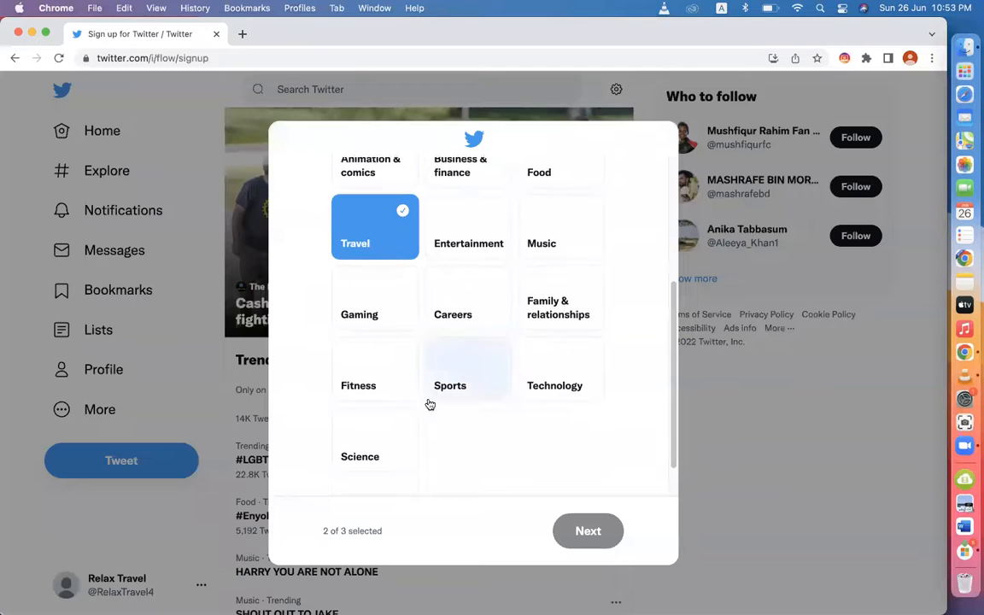
pyautogui.scroll(3, 455, 440)
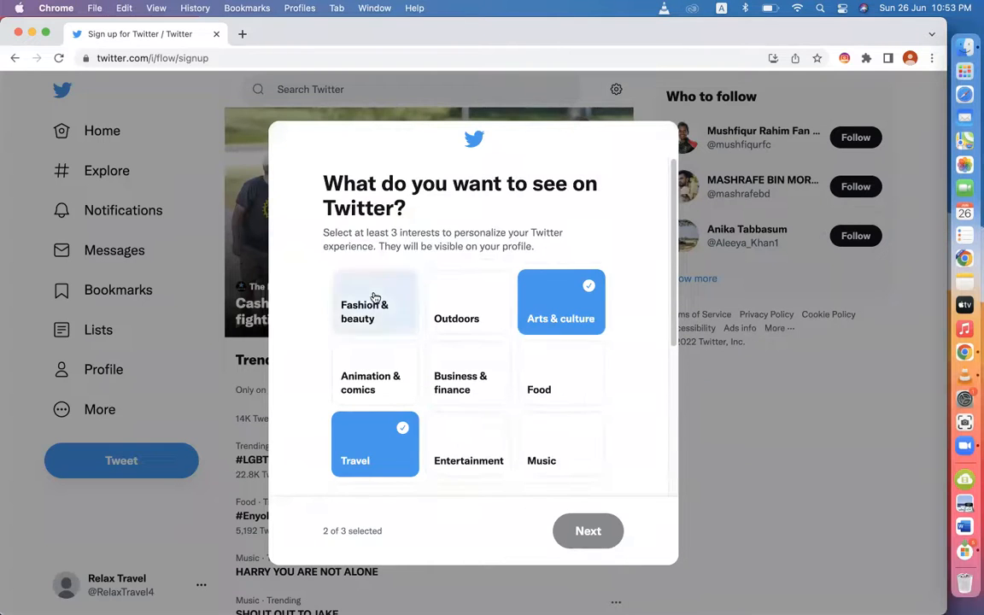
pyautogui.click(374, 299)
pyautogui.click(588, 532)
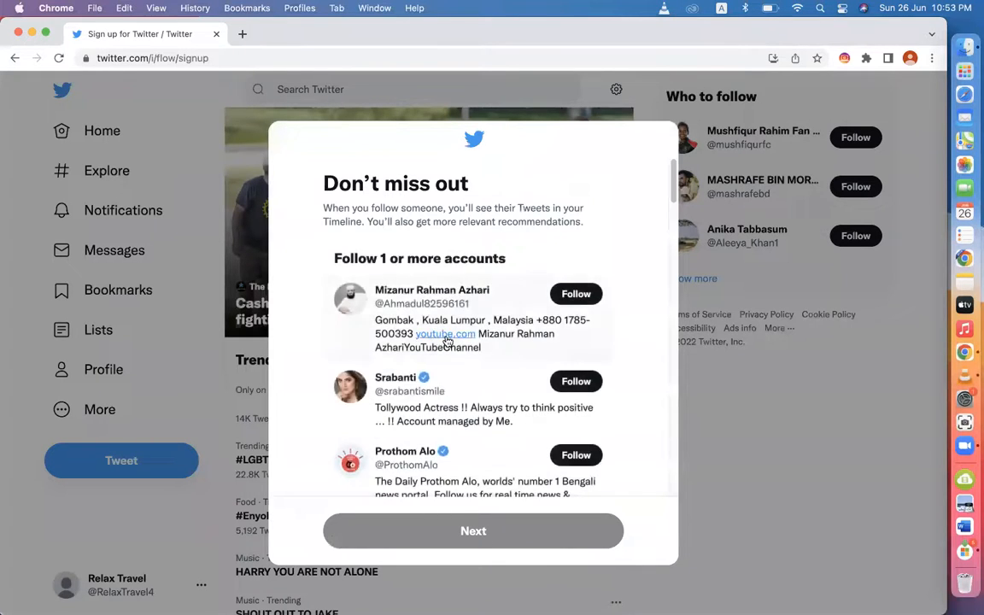
# Follow the first suggested account and continue to the home timeline.
pyautogui.scroll(-5, 450, 446)
pyautogui.scroll(-10, 478, 342)
pyautogui.scroll(15, 490, 363)
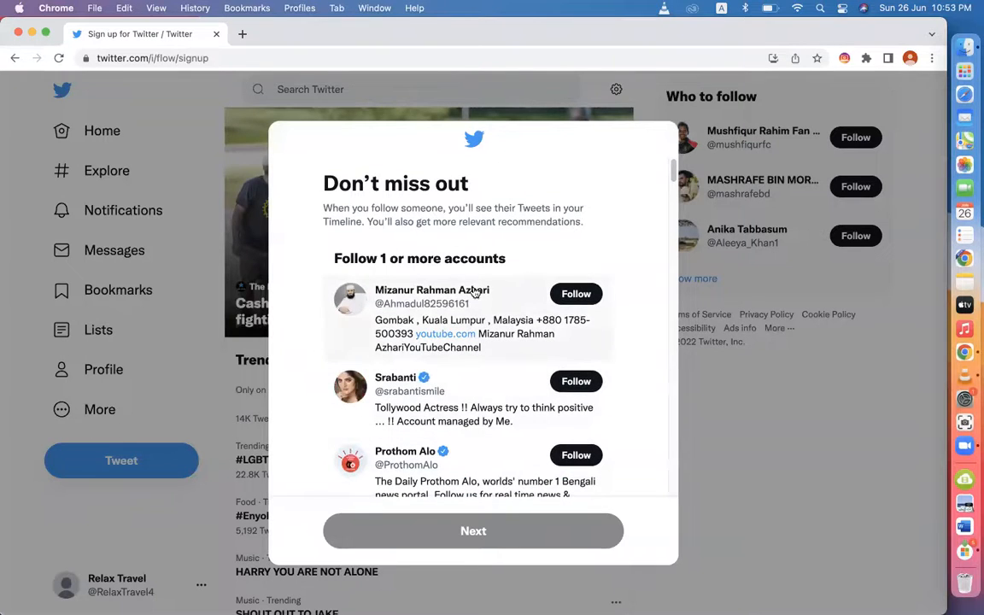
pyautogui.click(567, 295)
pyautogui.click(485, 531)
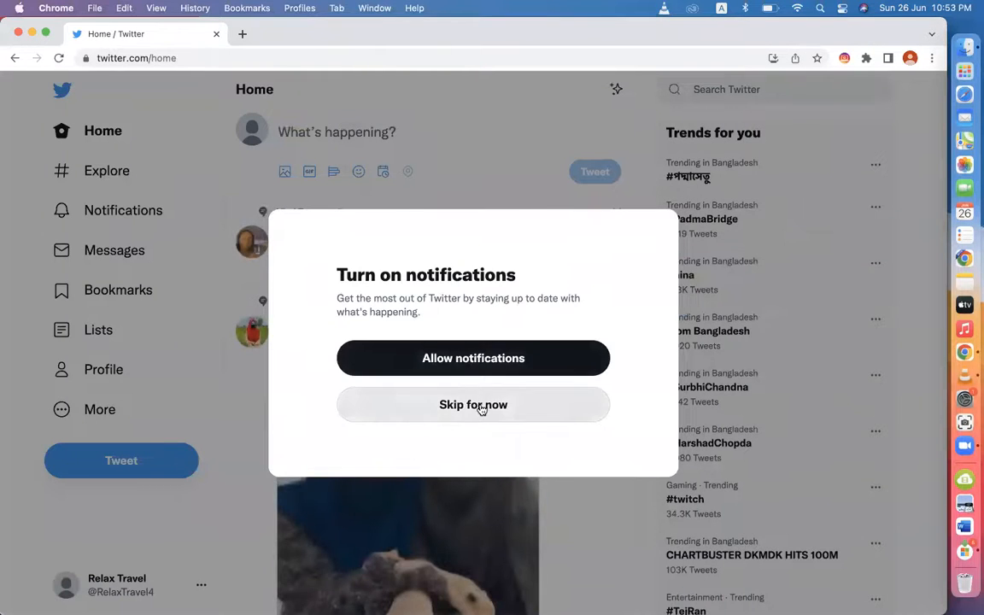
# Skip notifications, view the Relax Travel profile with its empty header, and open a new tab.
pyautogui.click(481, 407)
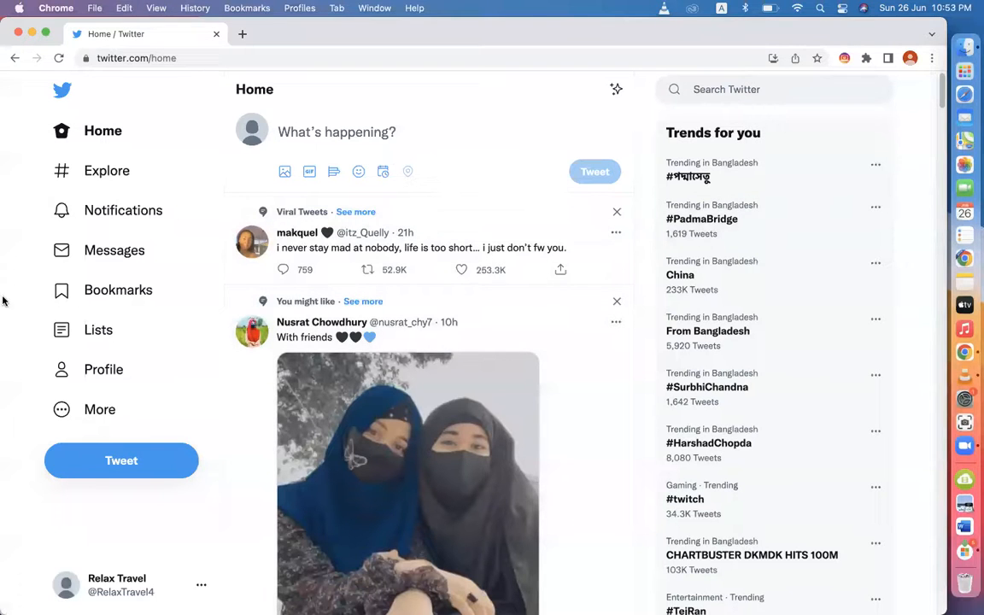
pyautogui.click(113, 373)
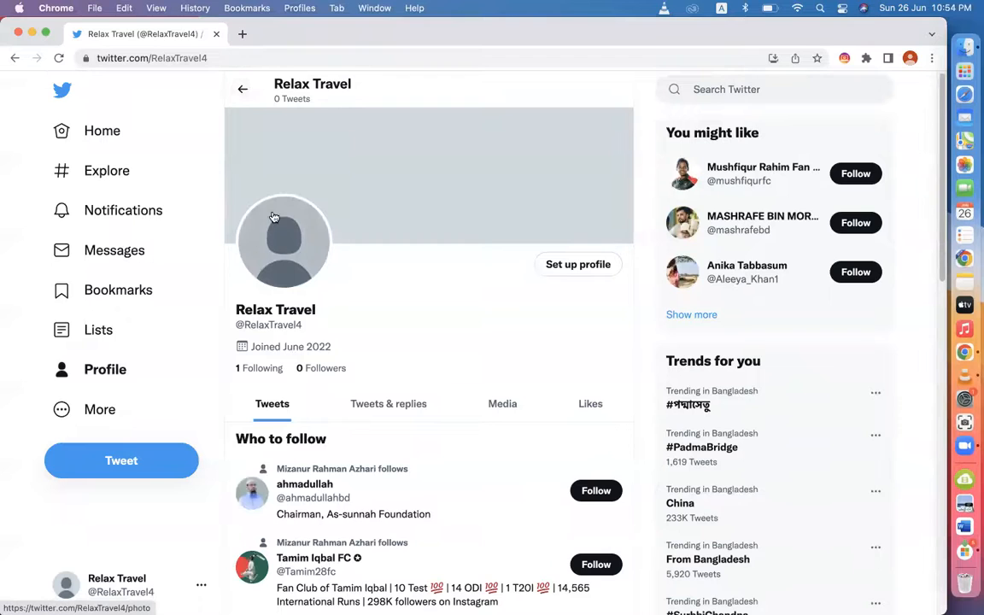
pyautogui.click(243, 34)
# Search for canva, open canva.com, dismiss the Google prompt and bring up Canva's sign-up dialog.
pyautogui.write('canva')
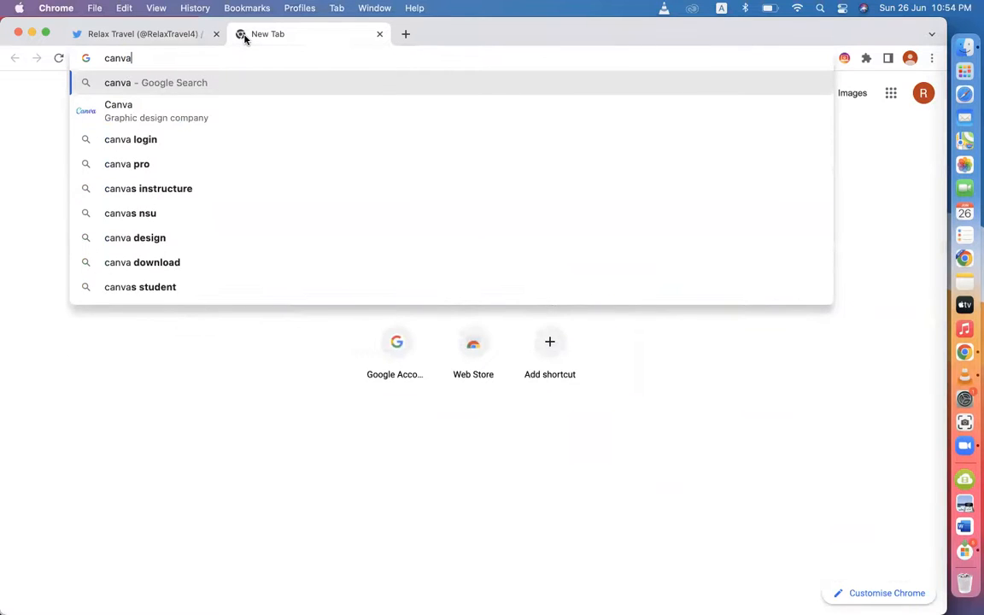
pyautogui.press('Return')
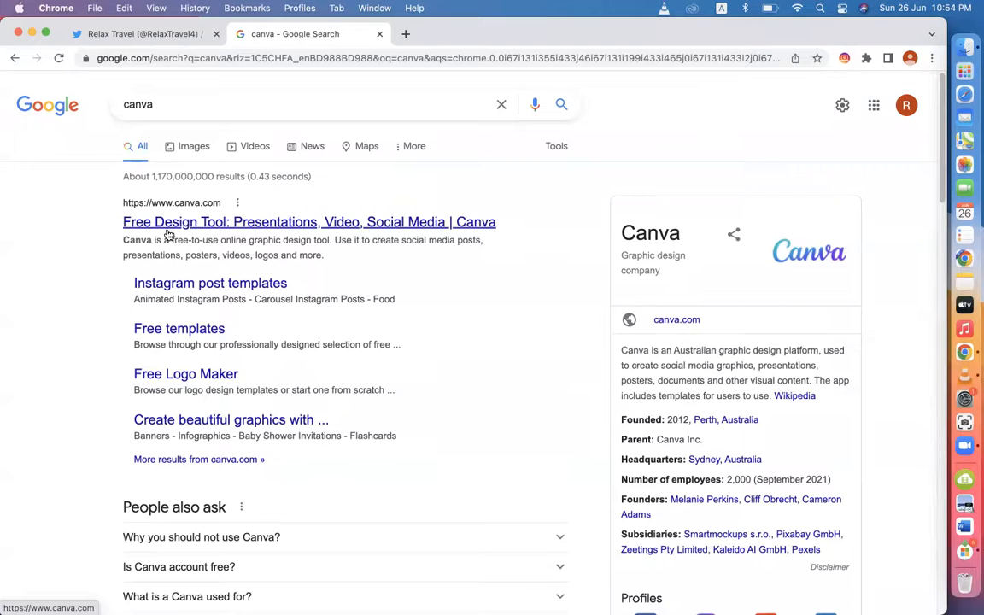
pyautogui.click(189, 224)
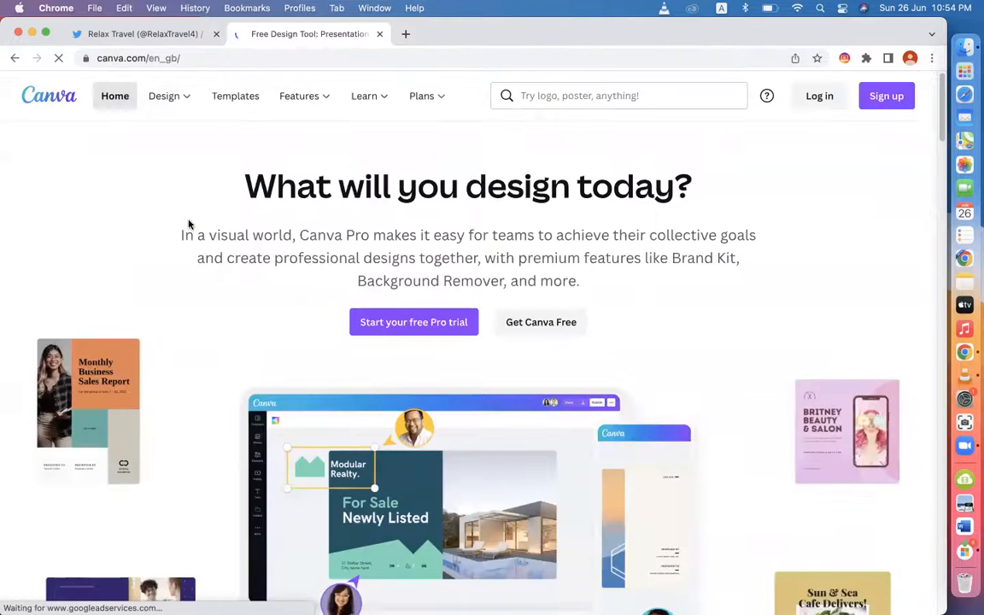
pyautogui.click(171, 34)
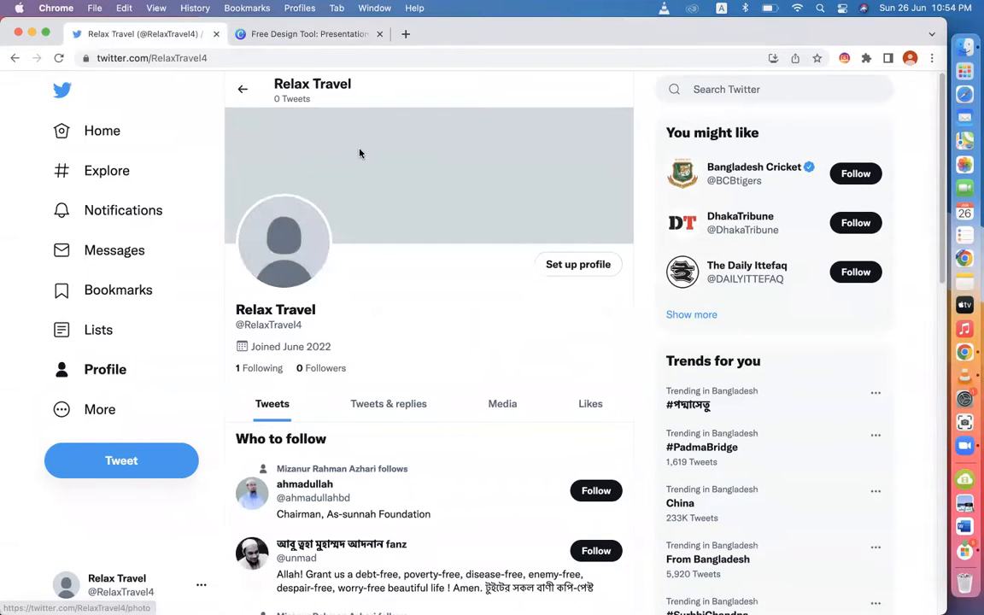
pyautogui.click(259, 34)
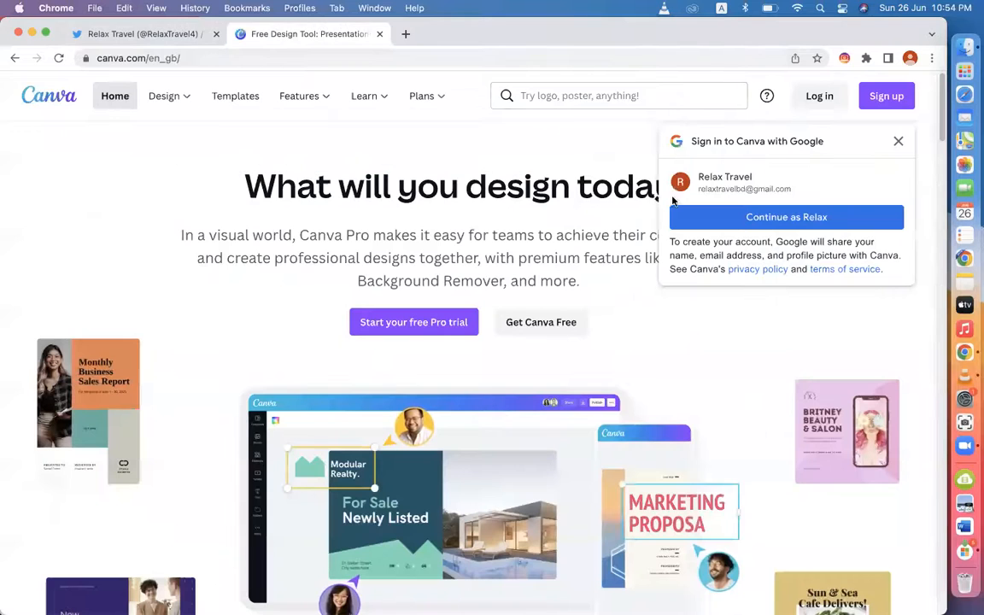
pyautogui.click(898, 141)
pyautogui.click(887, 97)
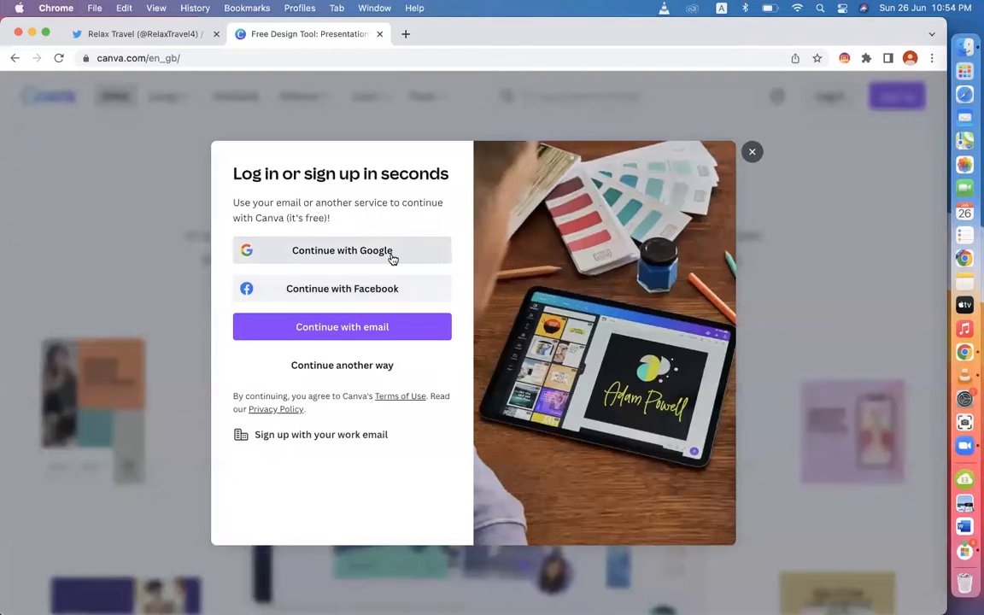
# Sign in to Canva with Google, pick a usage, and skip the teacher, nonprofit and team offers.
pyautogui.click(318, 259)
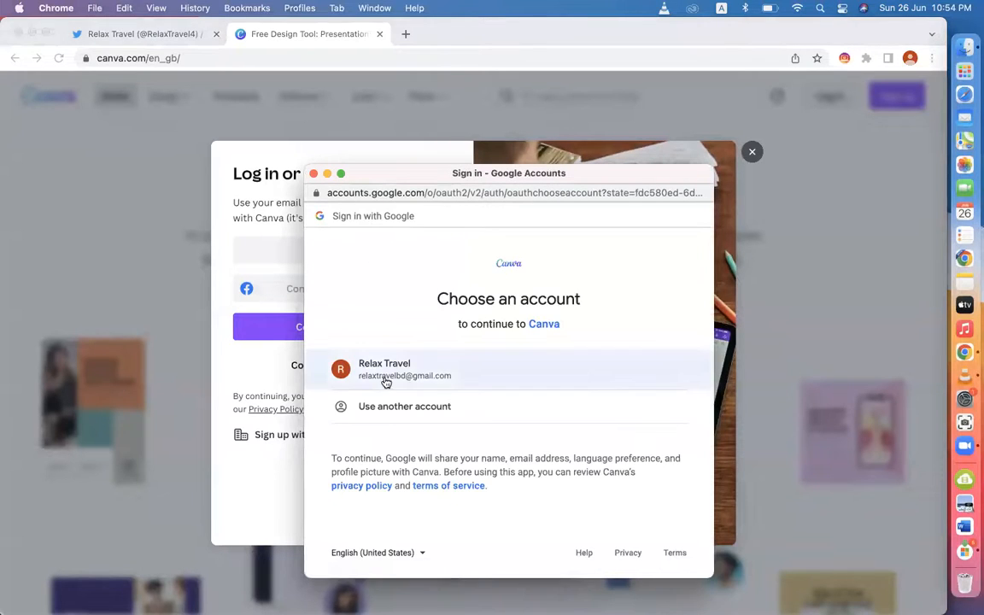
pyautogui.click(527, 376)
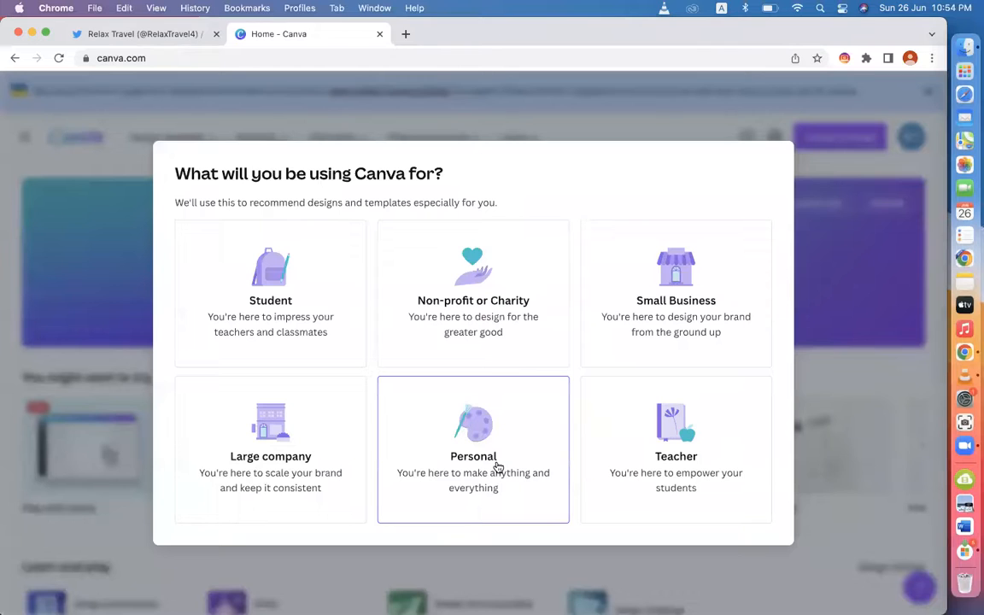
pyautogui.click(682, 439)
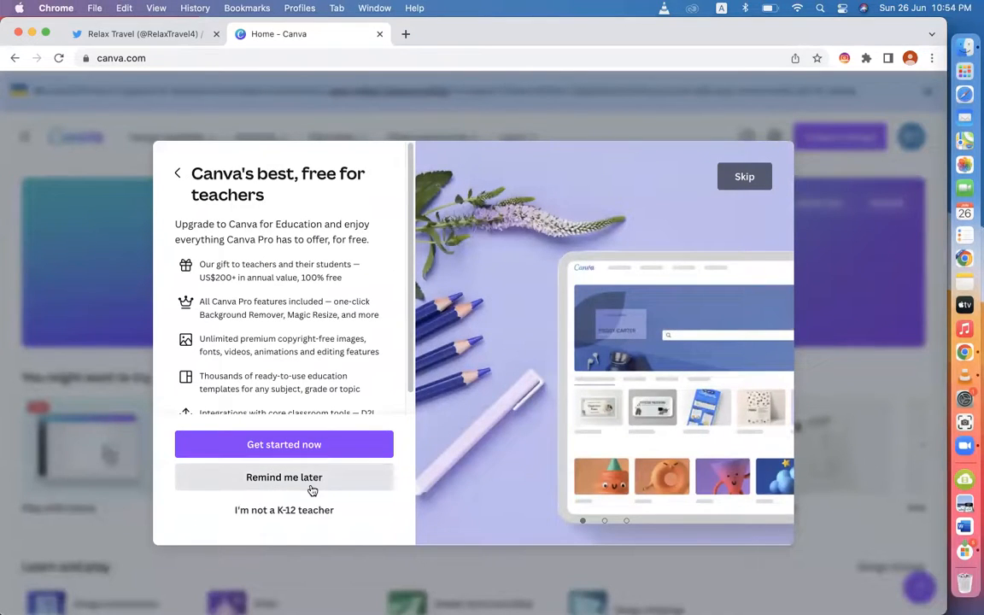
pyautogui.click(744, 179)
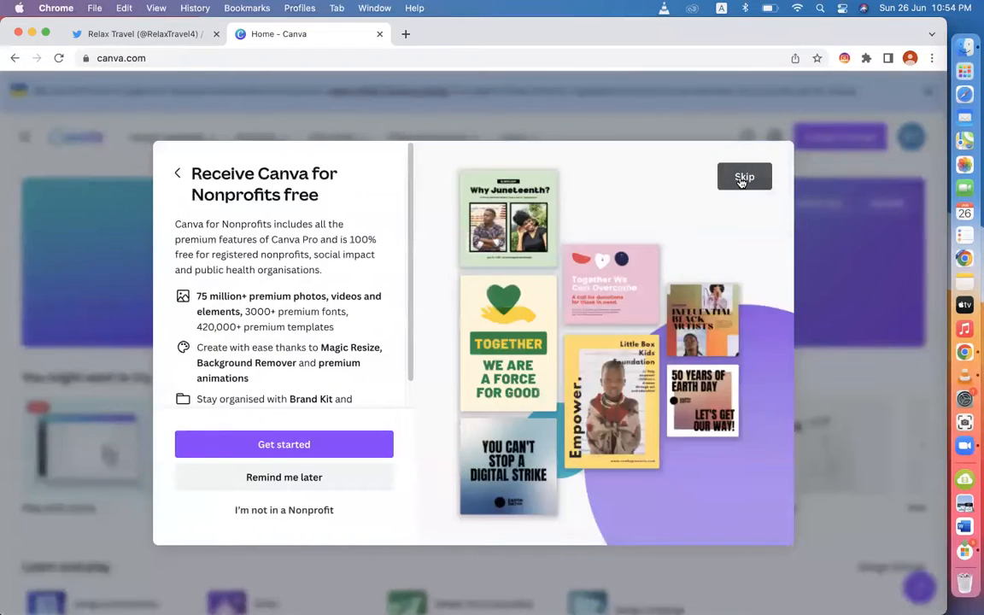
pyautogui.click(743, 180)
pyautogui.click(743, 181)
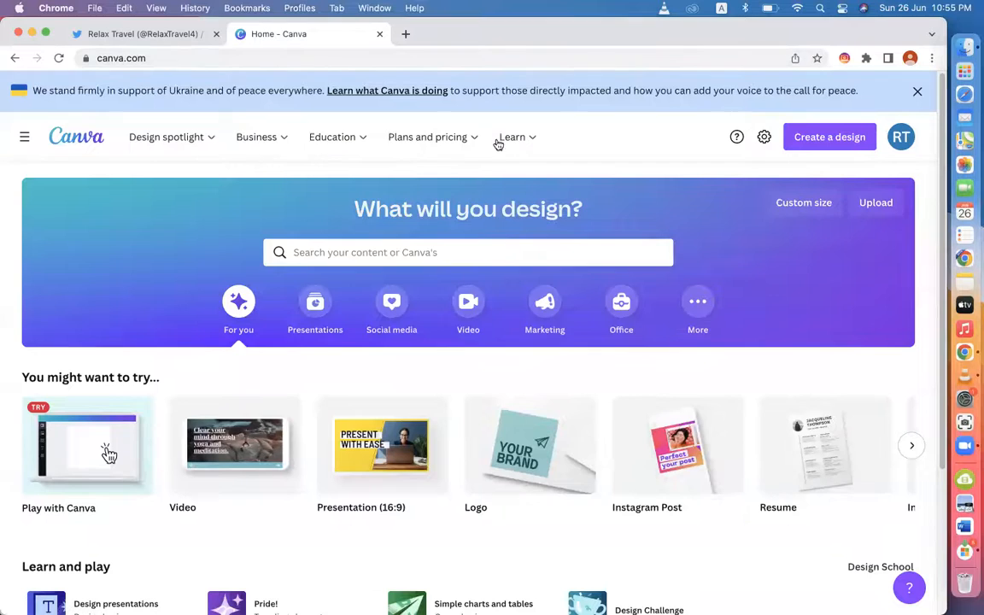
# Close Canva's Ukraine support banner and check the Twitter profile before returning to Canva.
pyautogui.click(917, 90)
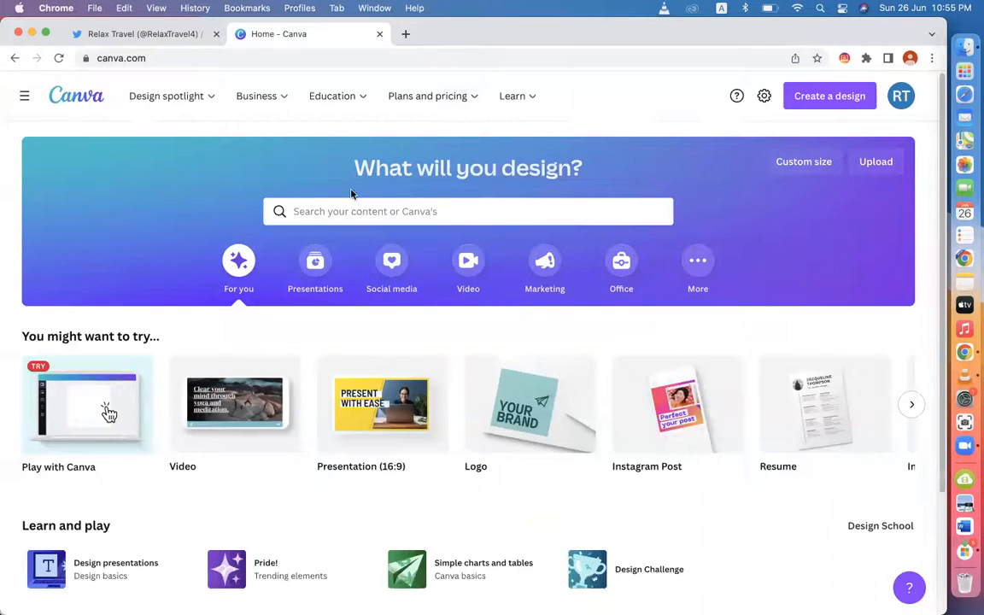
pyautogui.click(133, 35)
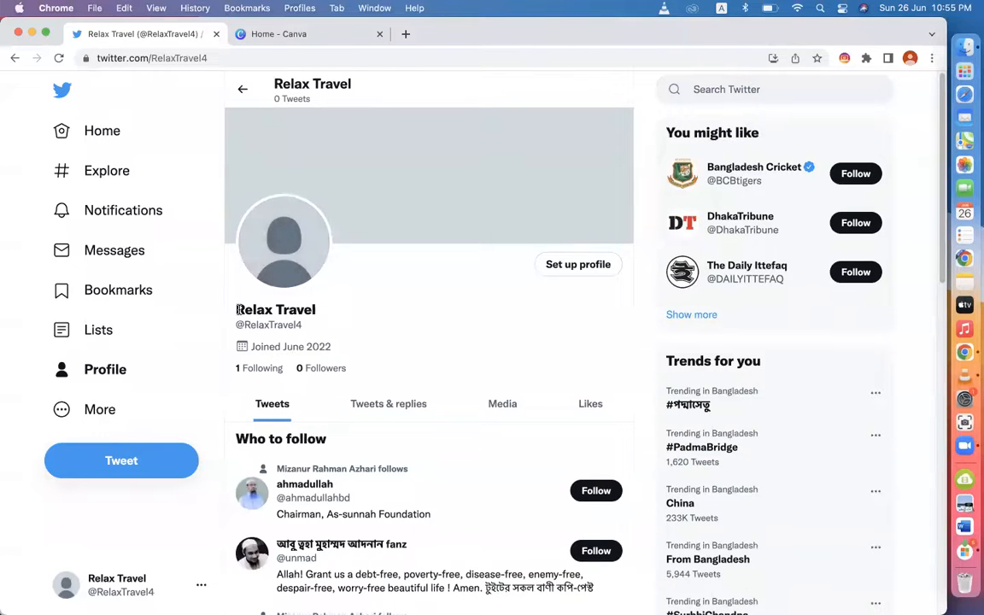
pyautogui.click(337, 315)
pyautogui.click(260, 34)
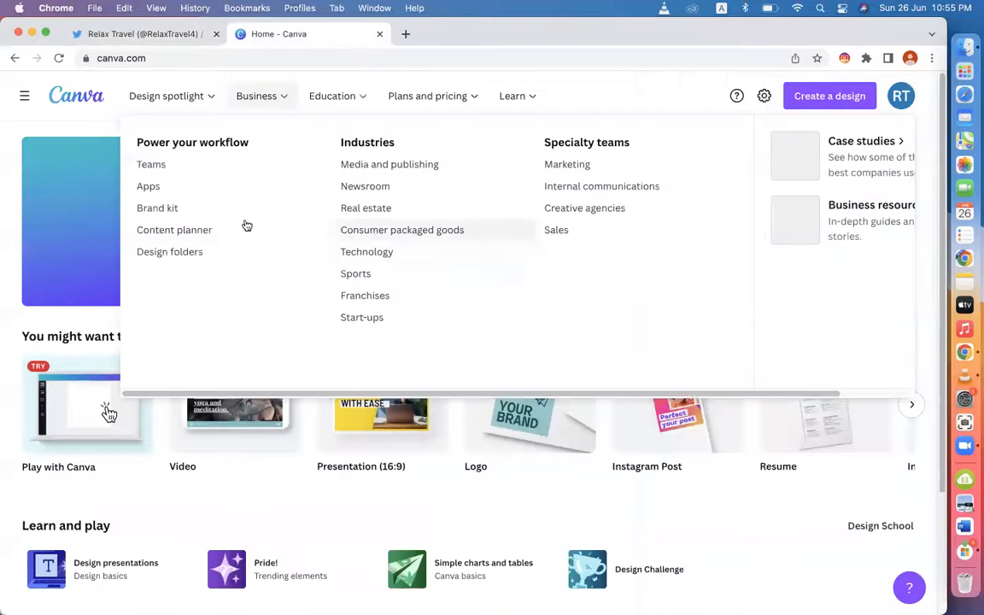
# Search Canva templates for 'logo' using the Logo suggestion.
pyautogui.click(407, 204)
pyautogui.write('logo')
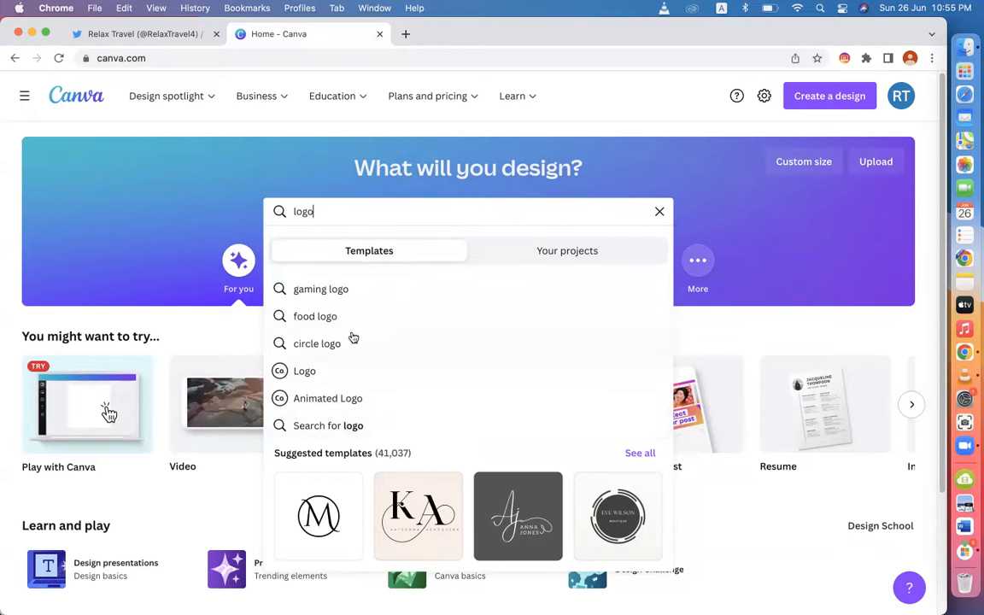
pyautogui.click(304, 371)
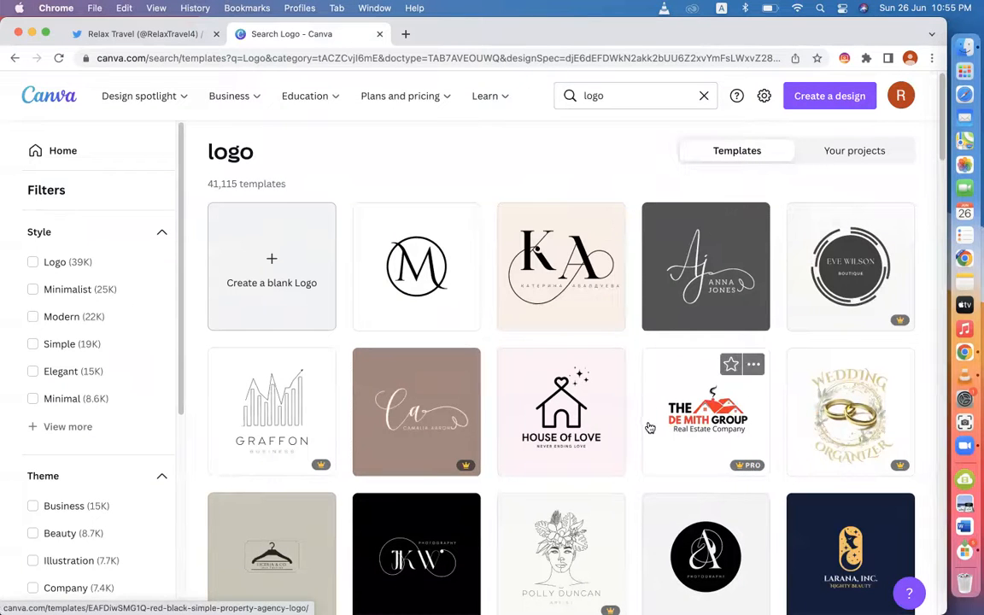
pyautogui.scroll(-5, 638, 445)
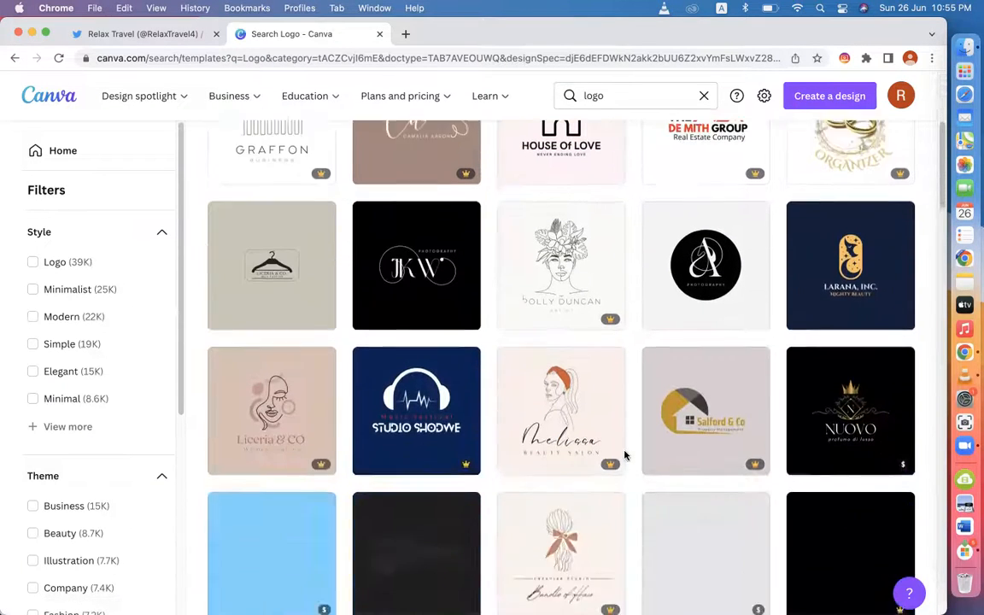
pyautogui.scroll(-5, 625, 455)
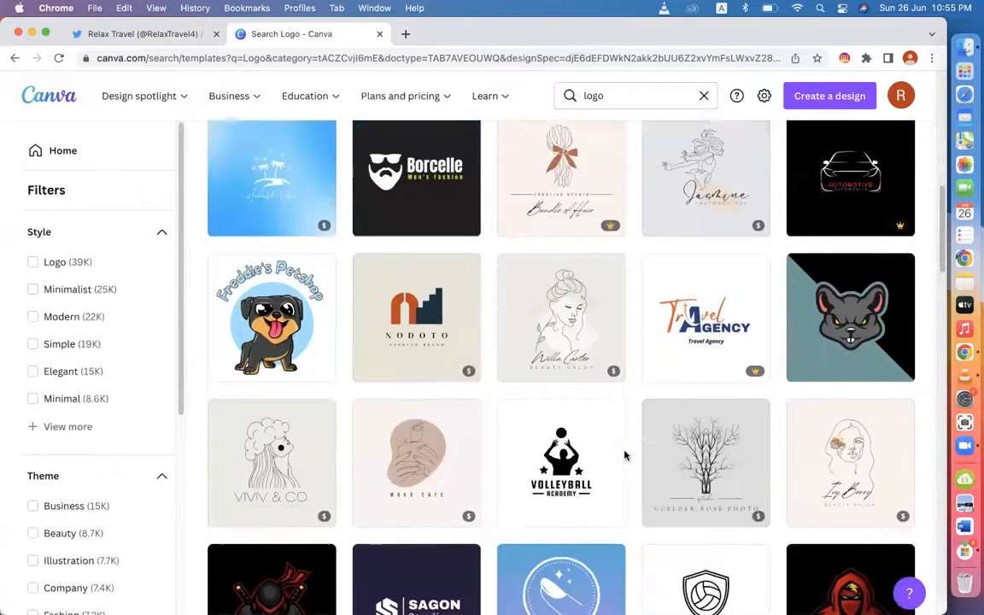
pyautogui.scroll(-2, 625, 455)
pyautogui.scroll(10, 625, 455)
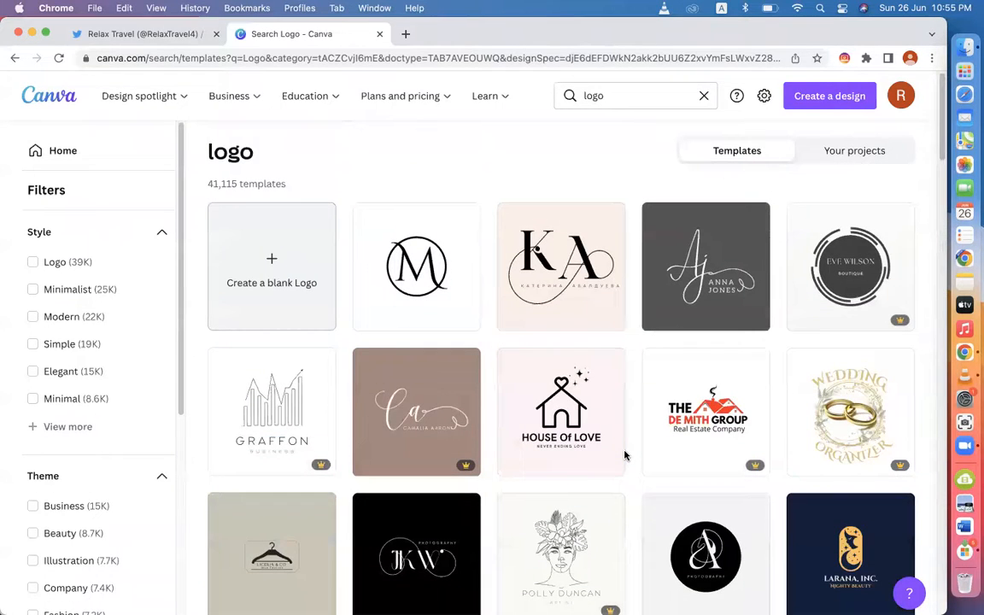
pyautogui.scroll(-1, 626, 454)
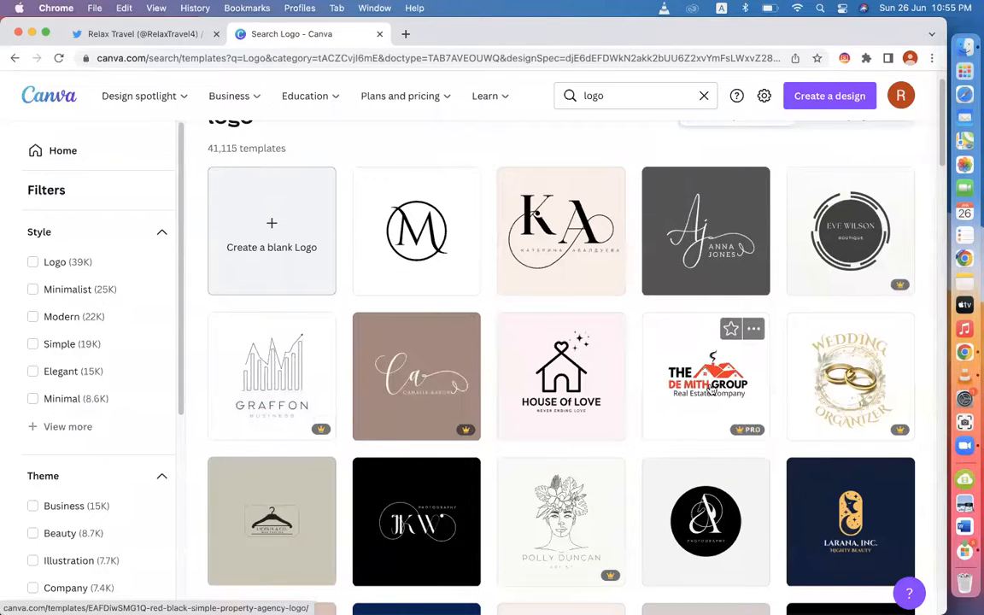
pyautogui.scroll(-5, 656, 465)
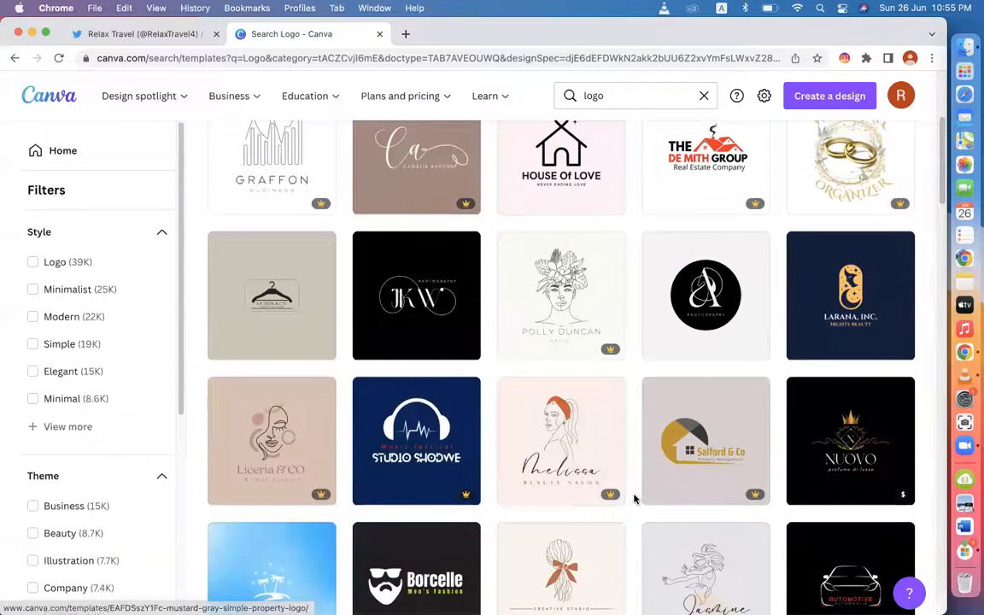
pyautogui.scroll(-10, 634, 499)
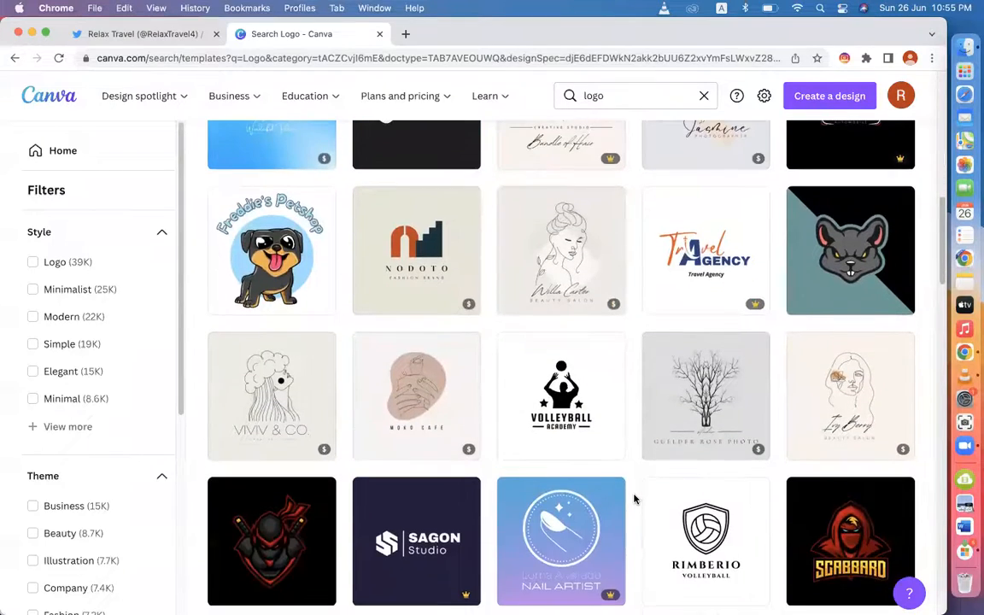
pyautogui.scroll(-8, 635, 499)
pyautogui.scroll(-3, 635, 499)
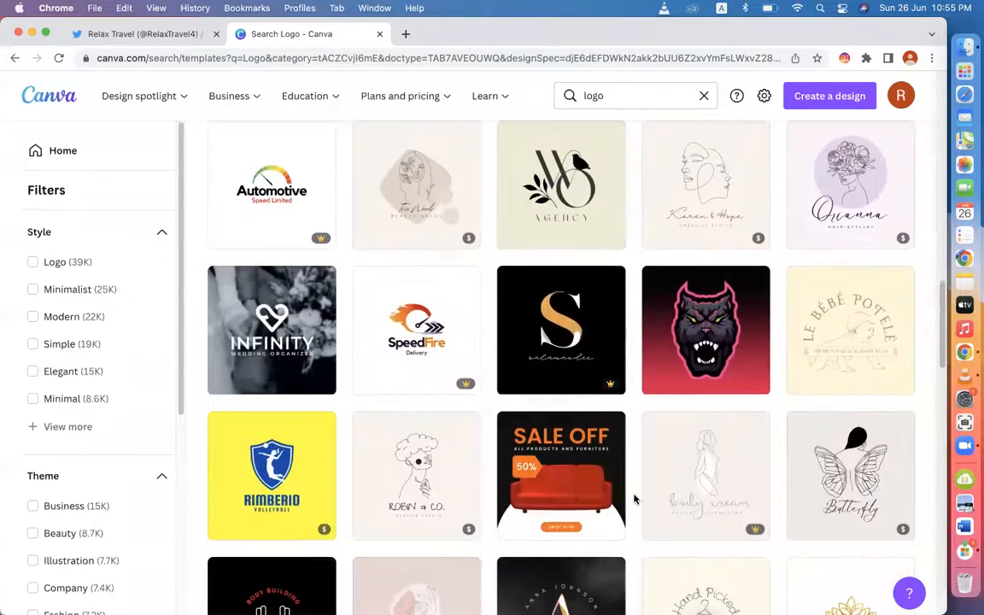
pyautogui.scroll(-3, 635, 499)
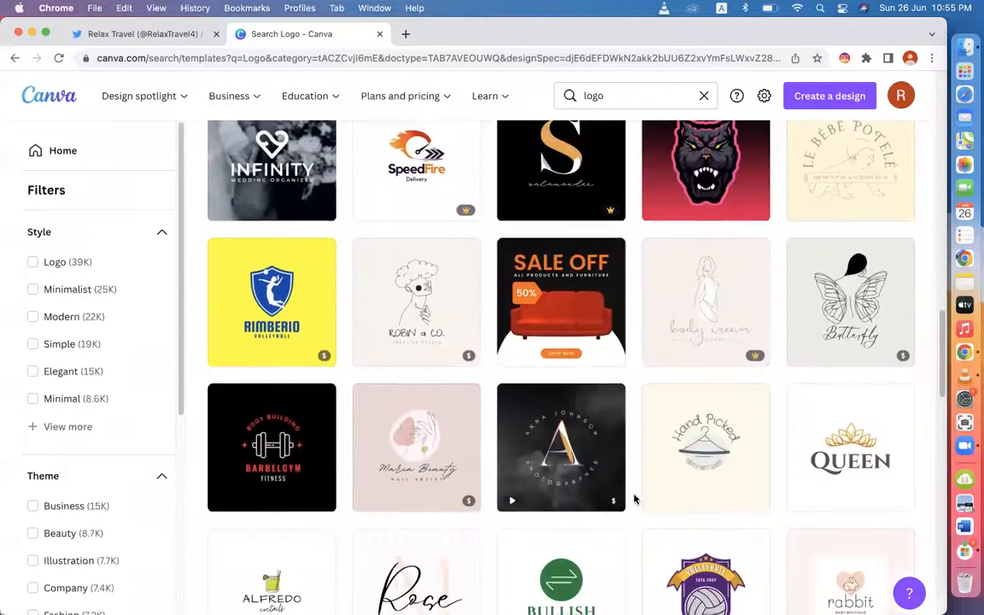
pyautogui.scroll(-5, 635, 499)
pyautogui.scroll(-4, 635, 499)
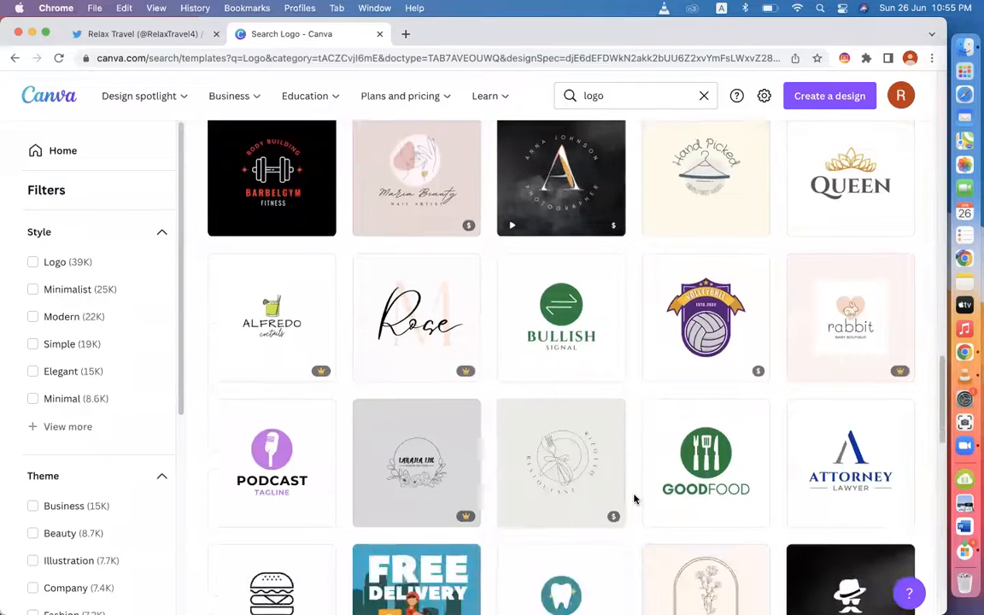
pyautogui.scroll(-2, 635, 499)
pyautogui.scroll(-10, 635, 499)
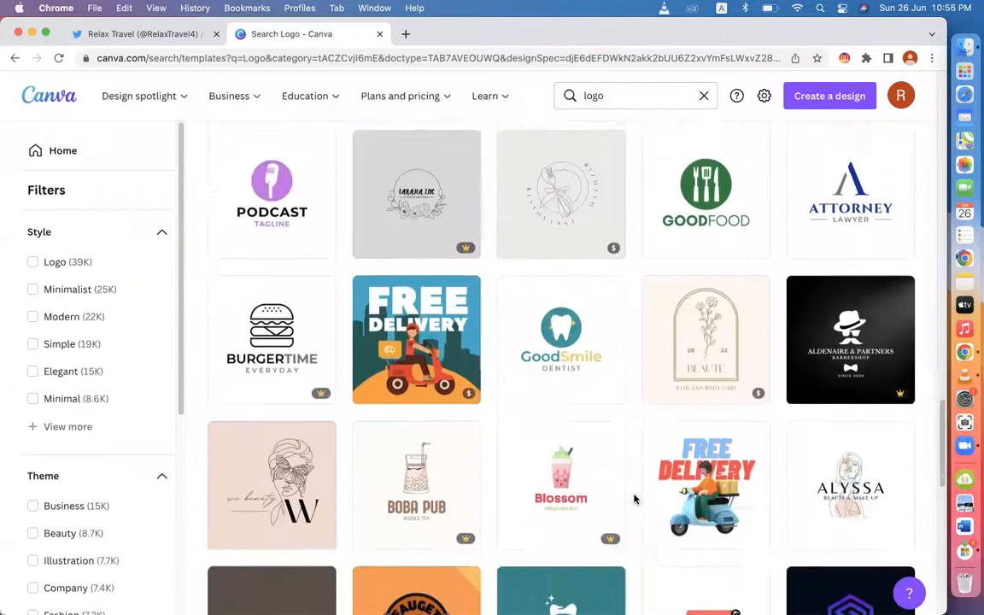
pyautogui.scroll(-10, 635, 499)
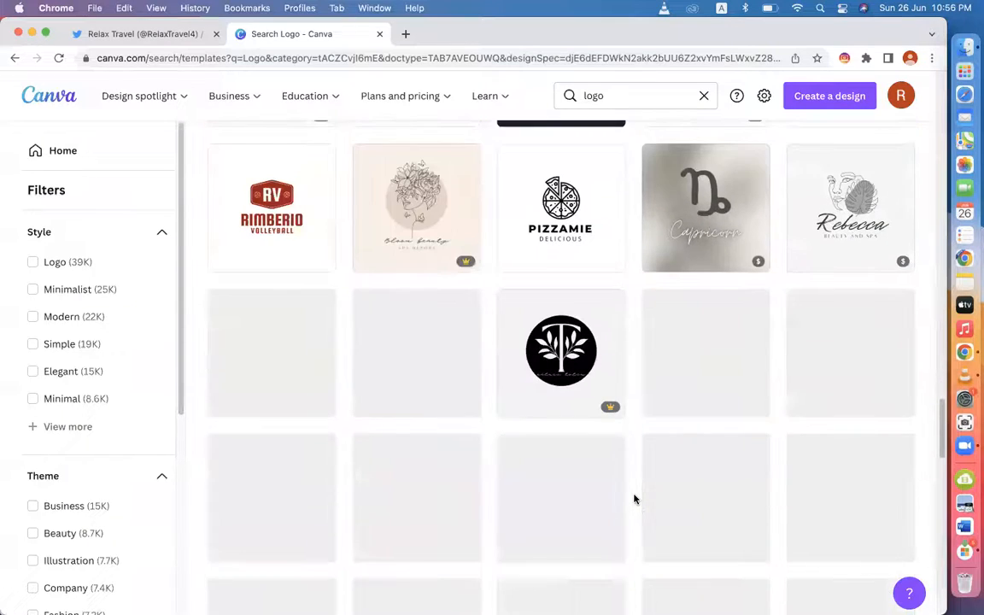
pyautogui.scroll(-5, 635, 499)
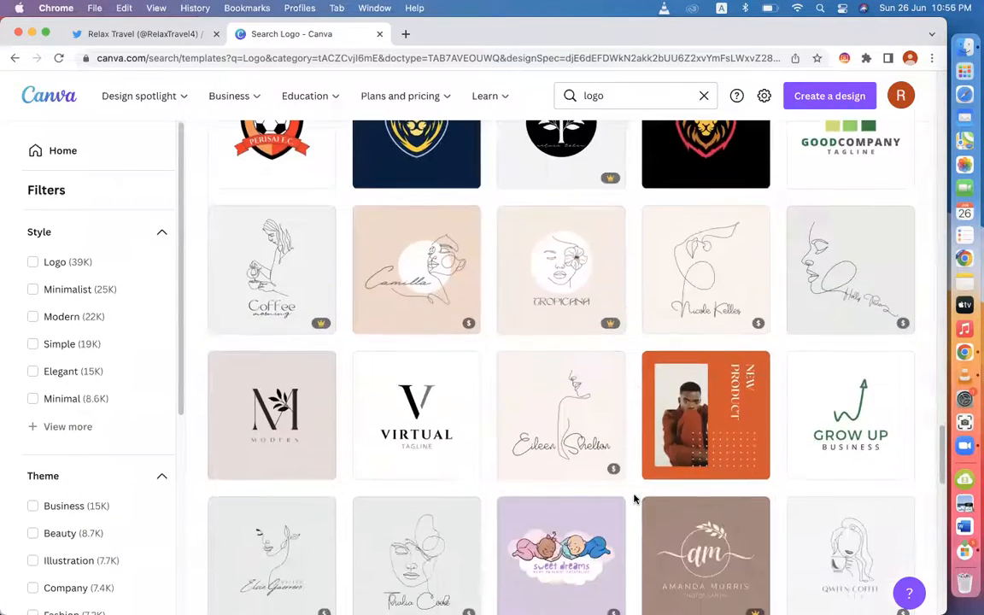
pyautogui.scroll(-6, 635, 499)
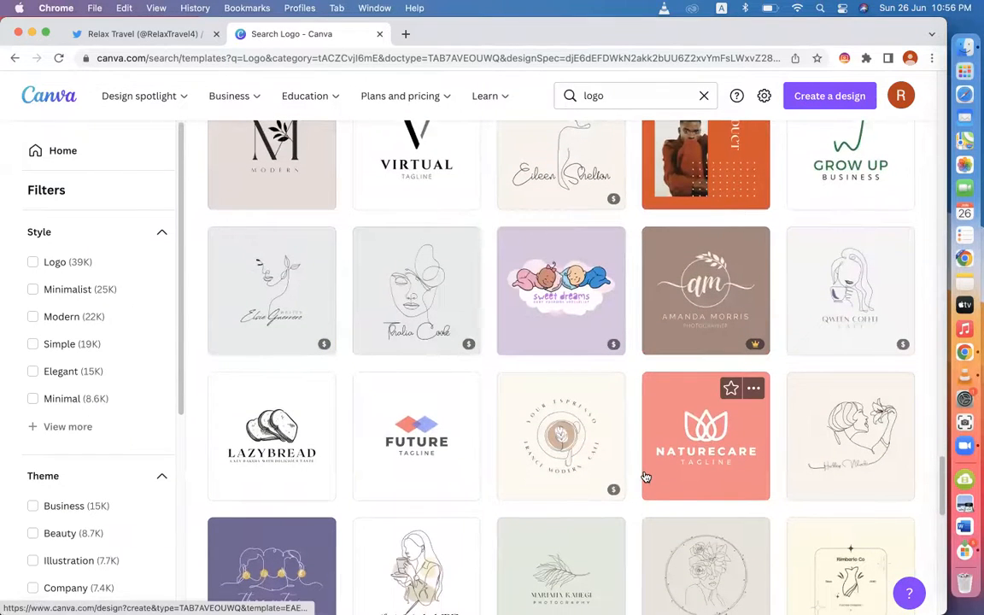
pyautogui.scroll(-7, 642, 476)
pyautogui.scroll(-3, 642, 476)
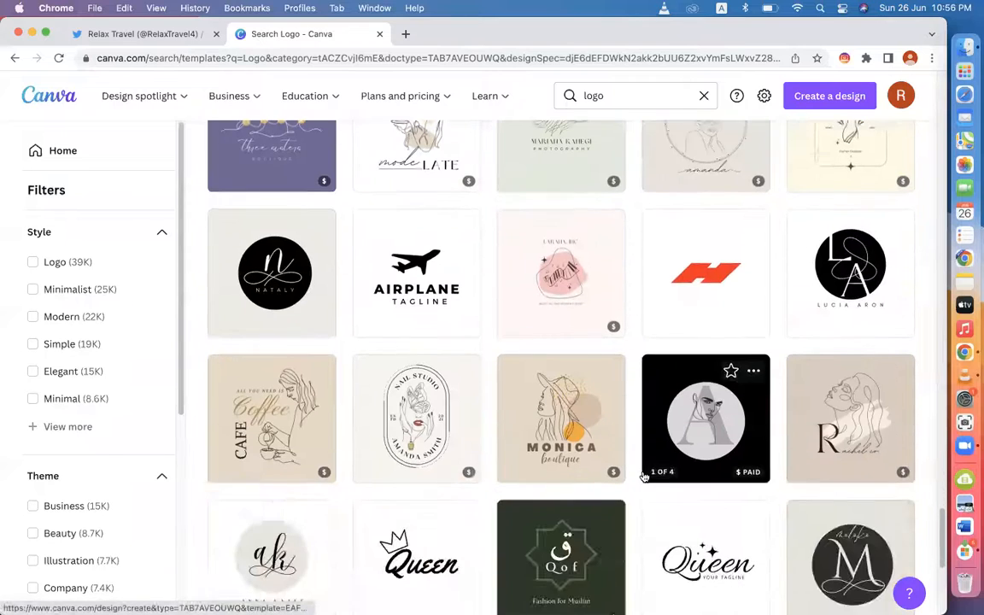
# Open the Airplane logo template, copy 'Relax' from the Twitter profile, and dismiss the tour tips.
pyautogui.click(406, 291)
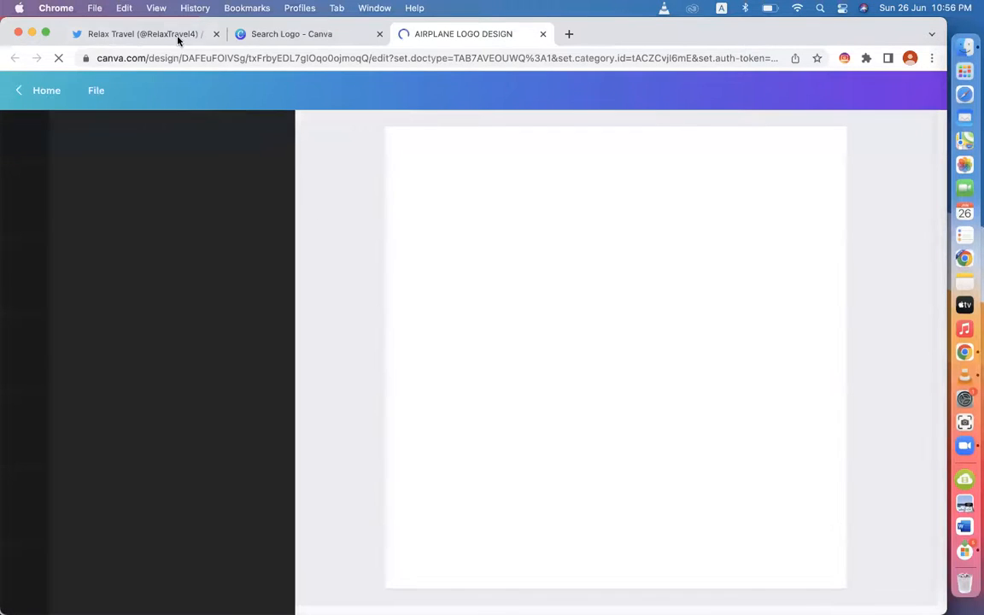
pyautogui.click(142, 36)
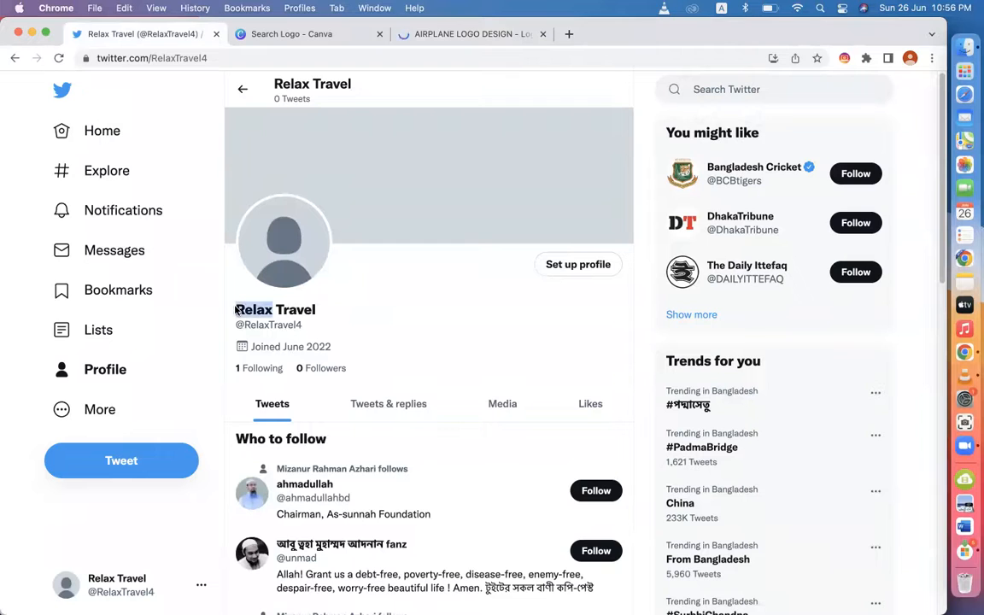
pyautogui.rightClick(250, 312)
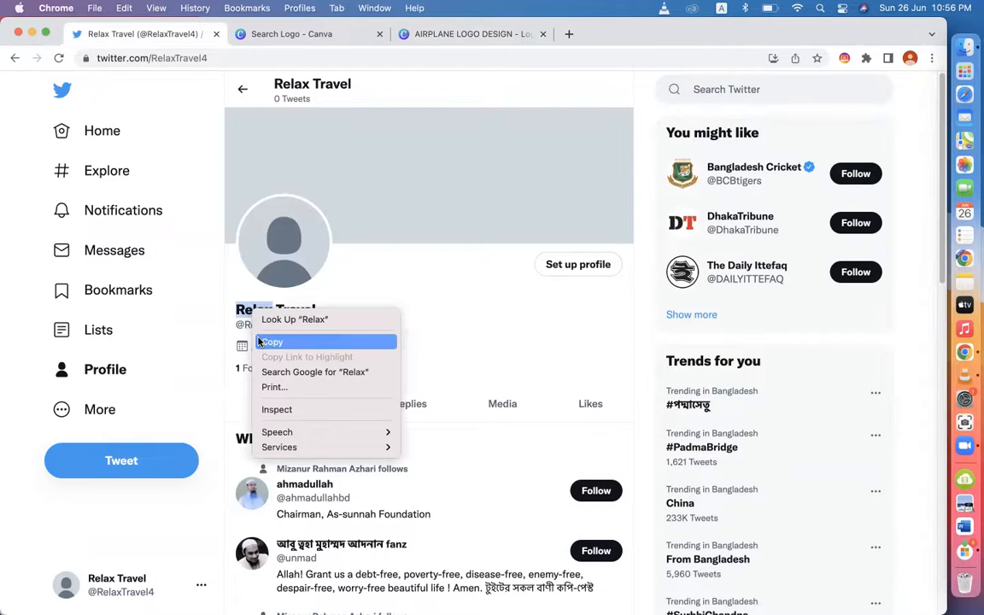
pyautogui.click(267, 341)
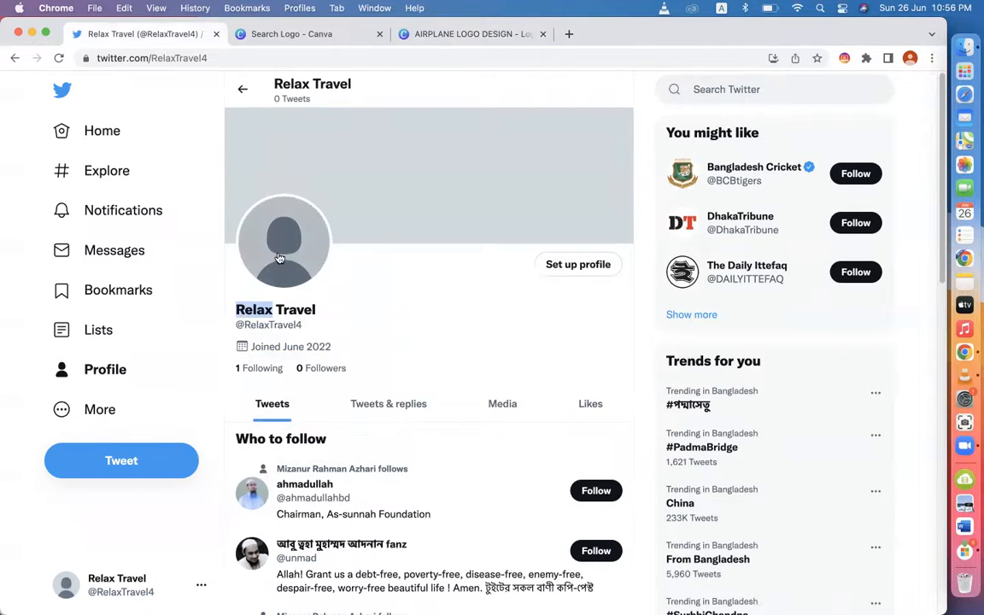
pyautogui.click(405, 28)
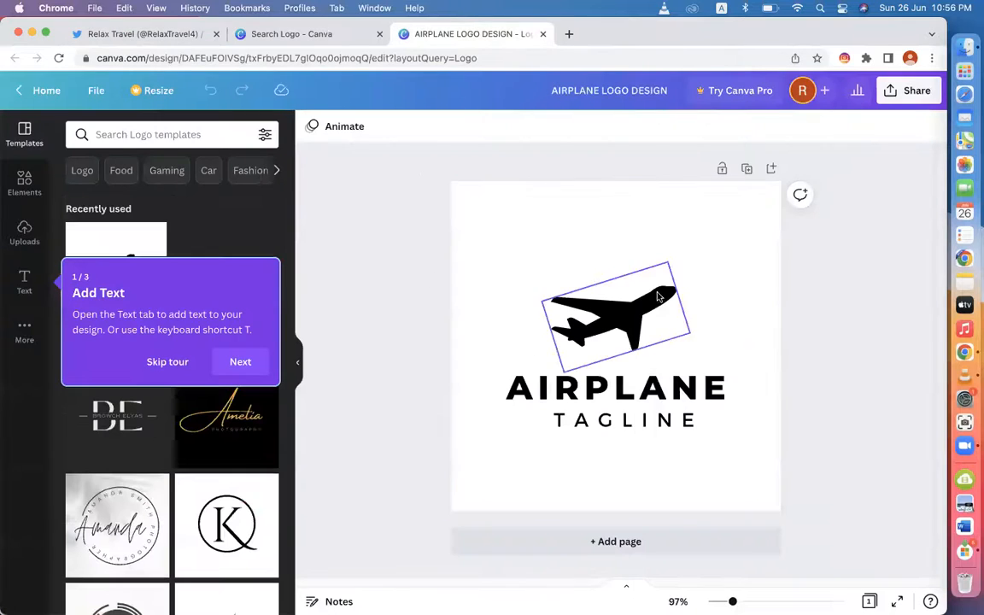
pyautogui.click(242, 363)
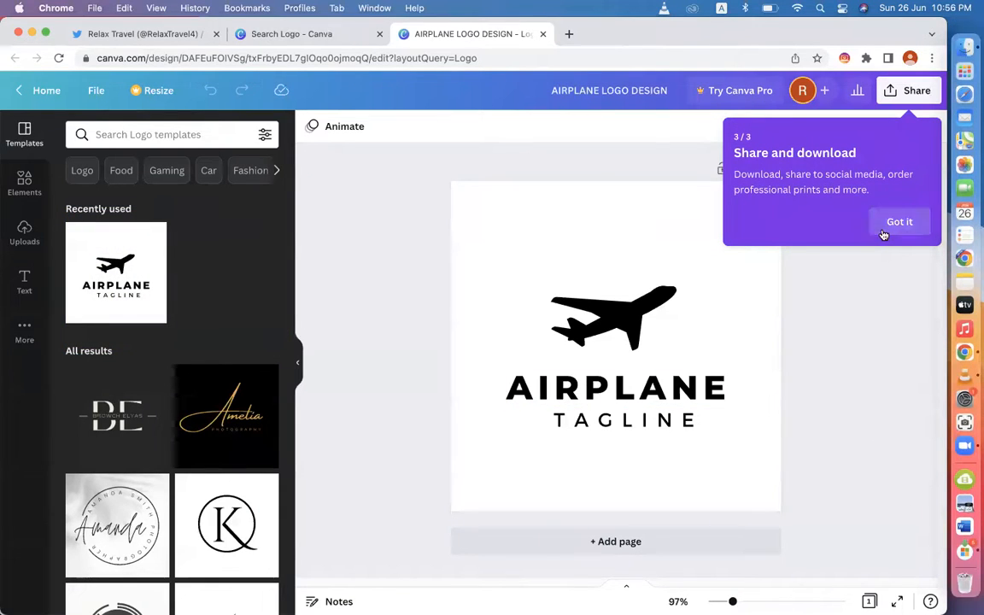
pyautogui.click(887, 226)
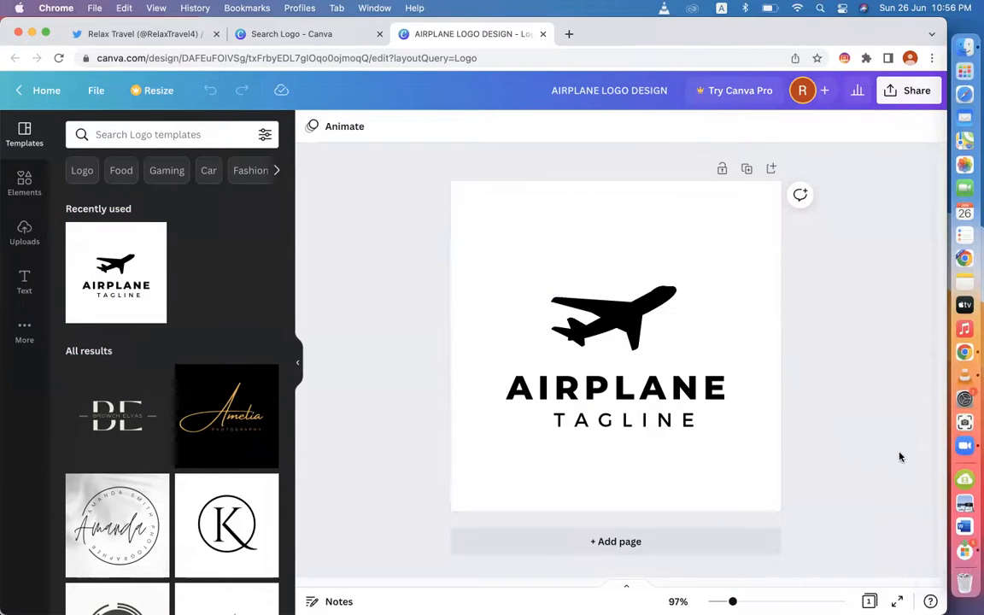
# Upload the JPEG photo from the Downloads folder to Canva's Uploads.
pyautogui.click(24, 233)
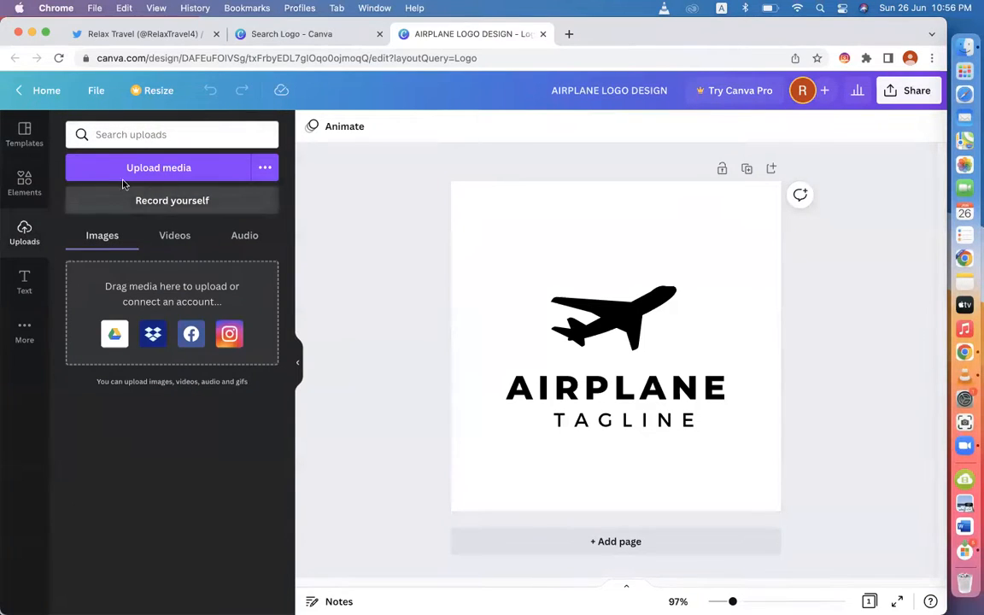
pyautogui.click(168, 172)
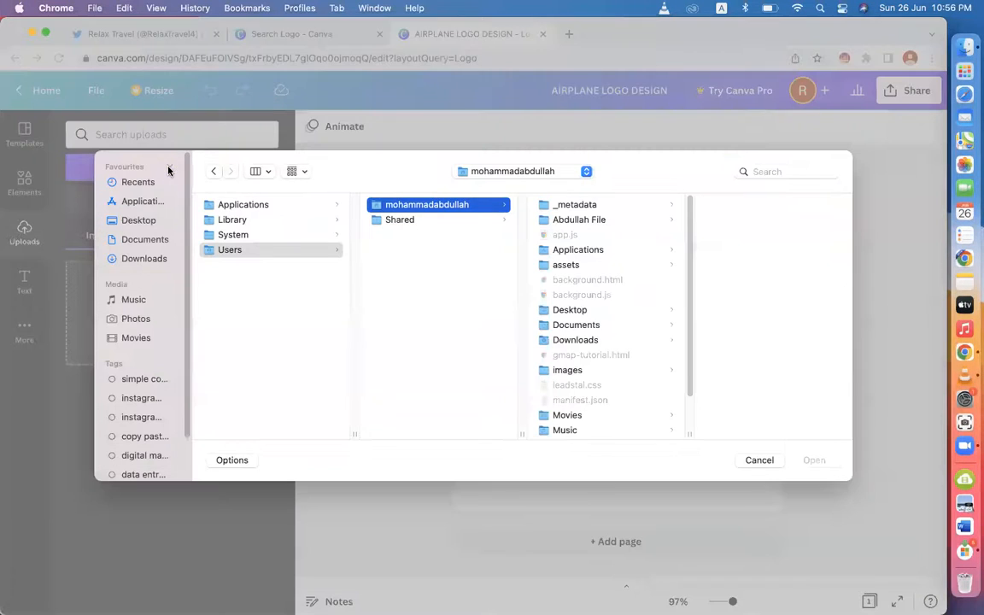
pyautogui.click(137, 260)
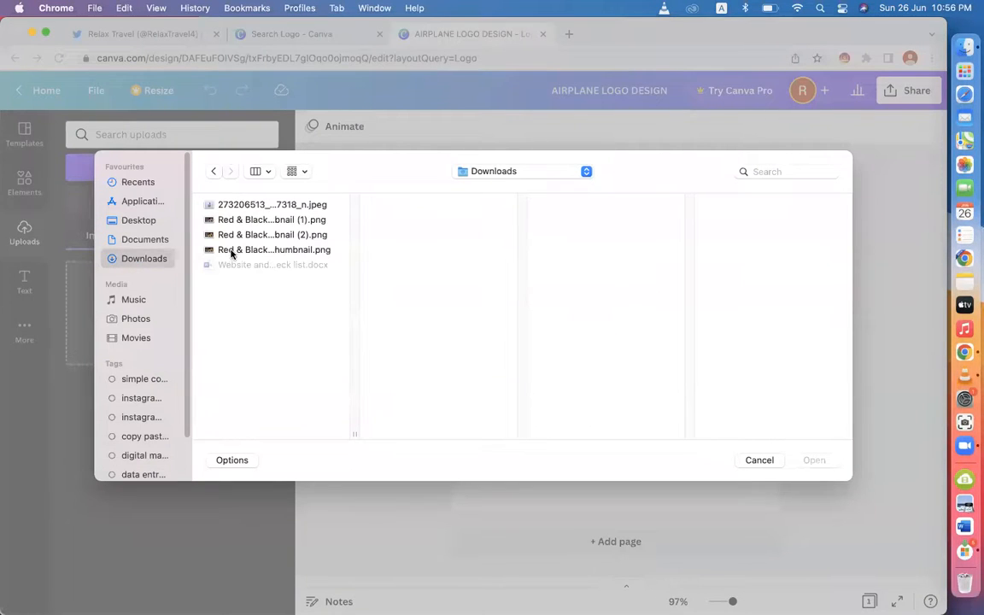
pyautogui.click(236, 204)
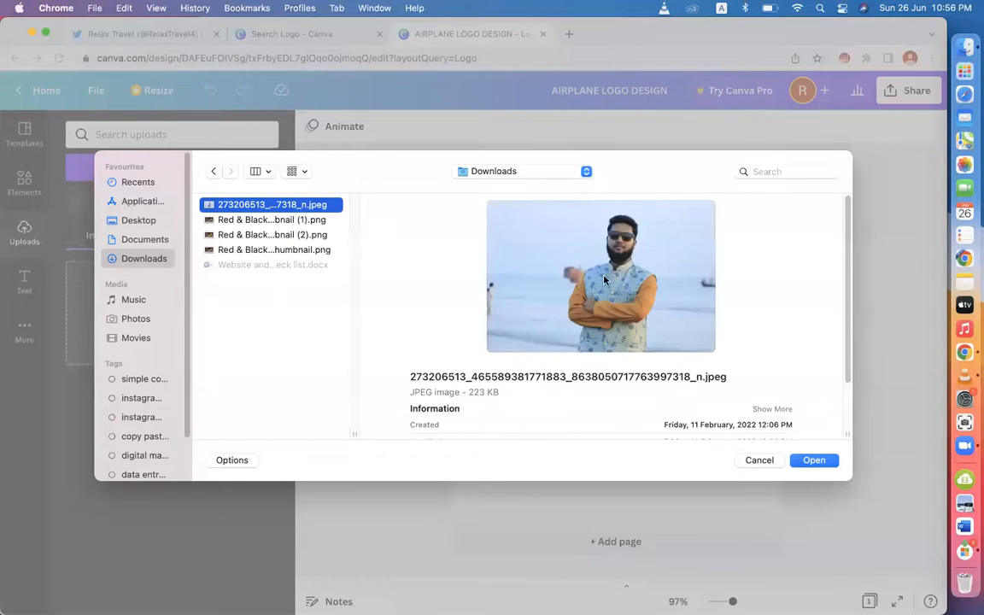
pyautogui.click(815, 461)
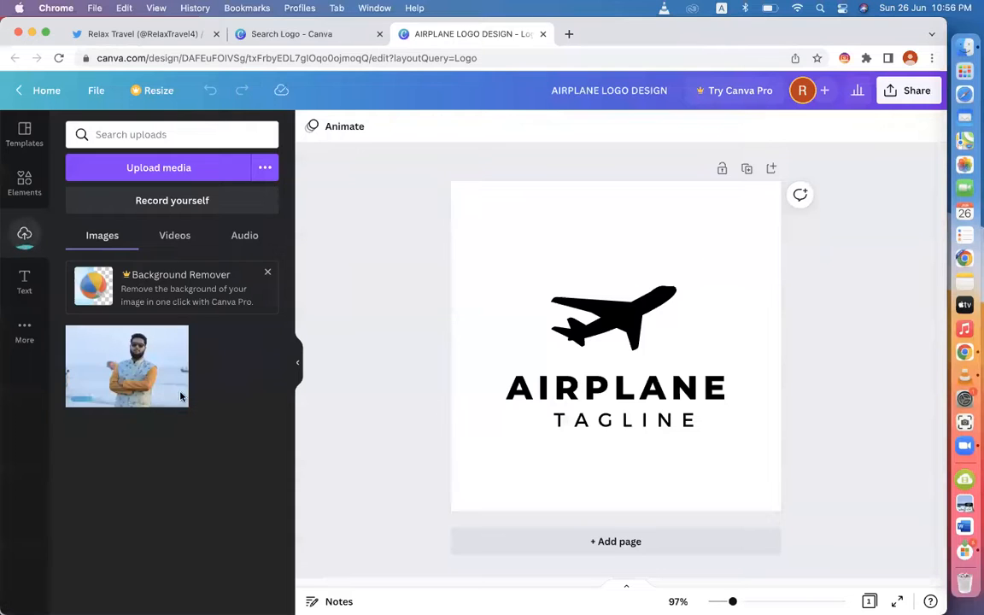
# Enter editing on the AIRPLANE heading, then deselect it by selecting the page.
pyautogui.click(708, 390)
pyautogui.doubleClick(707, 391)
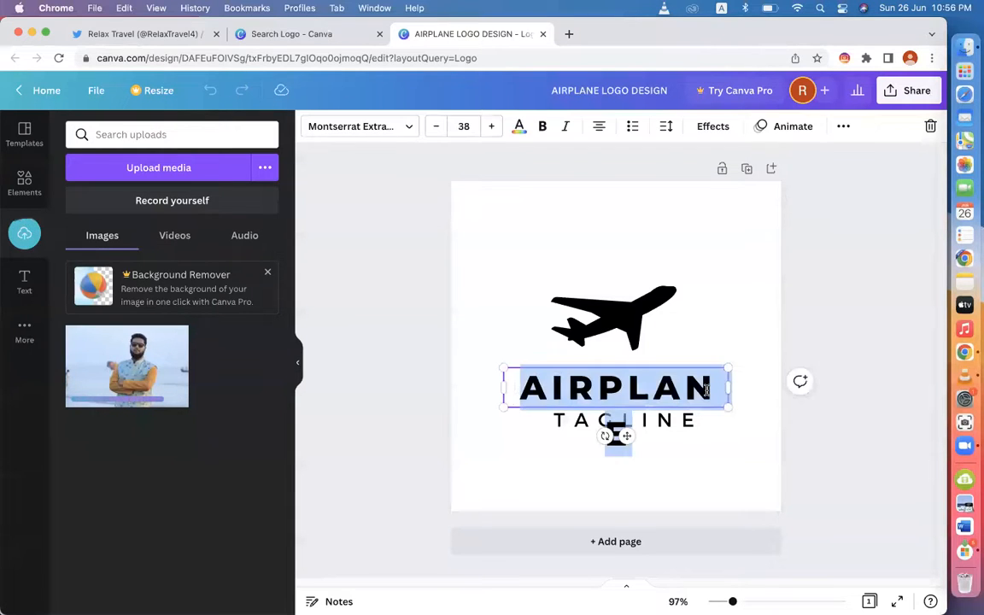
pyautogui.click(505, 223)
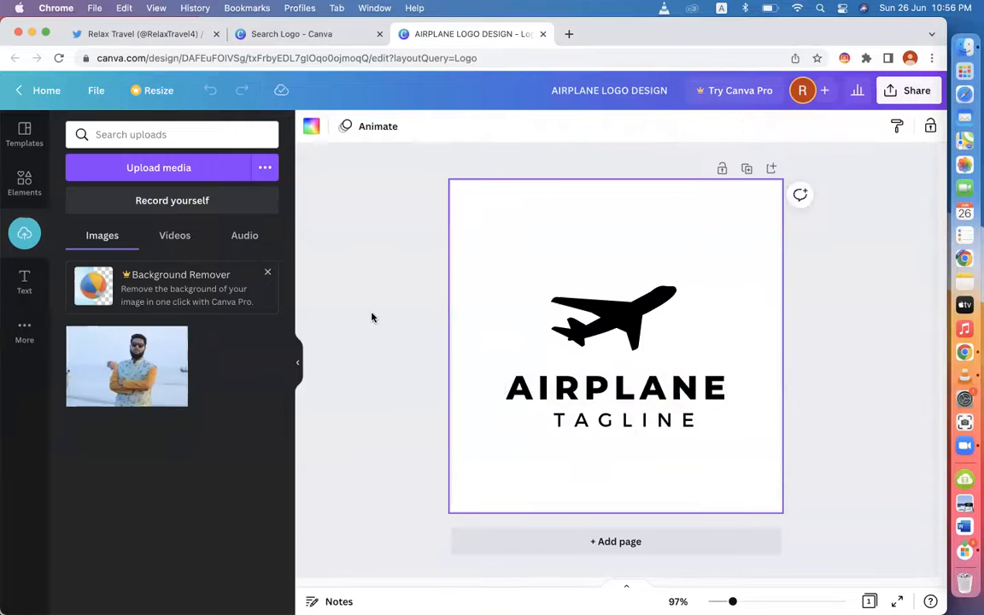
# Add the uploaded seaside photo to the page and enlarge it to fill the width.
pyautogui.click(129, 374)
pyautogui.moveTo(651, 306)
pyautogui.mouseDown()
pyautogui.moveTo(666, 293)
pyautogui.moveTo(641, 310)
pyautogui.mouseUp()
pyautogui.moveTo(728, 430); pyautogui.dragTo(773, 511)
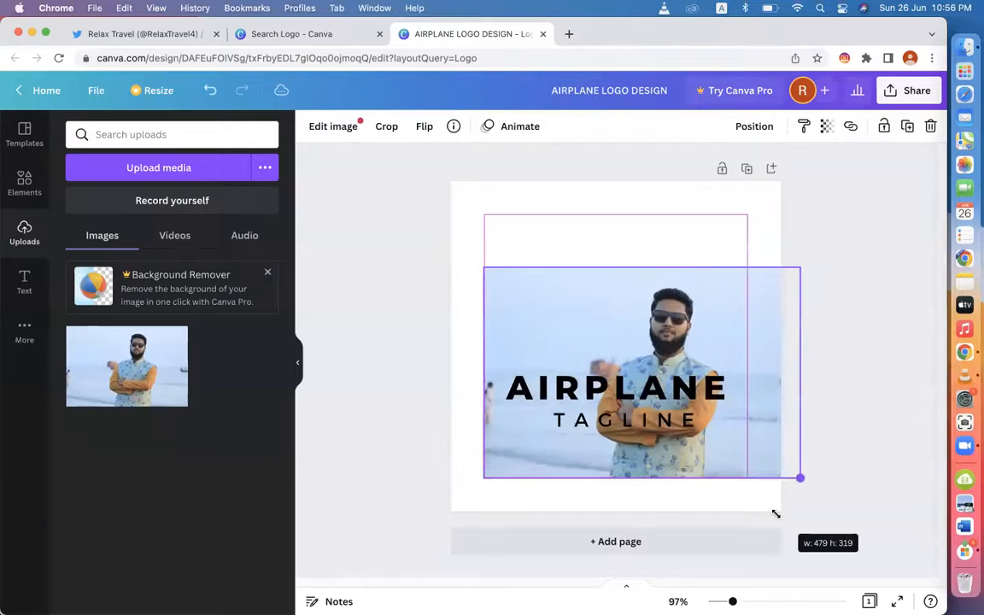
pyautogui.moveTo(484, 268); pyautogui.dragTo(354, 264)
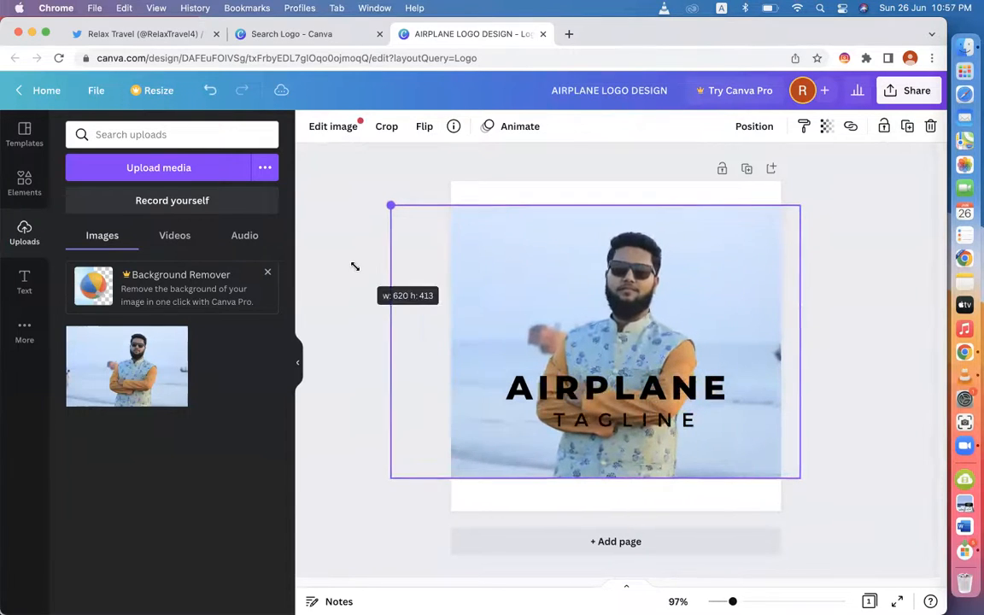
# Check the other tabs, then delete the photo from the airplane logo design.
pyautogui.click(285, 36)
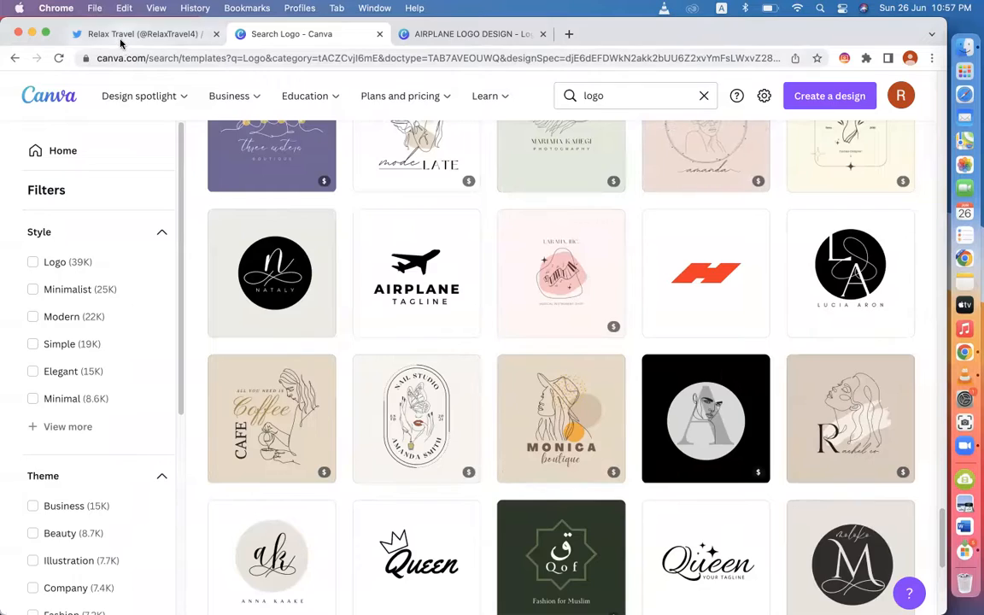
pyautogui.click(110, 39)
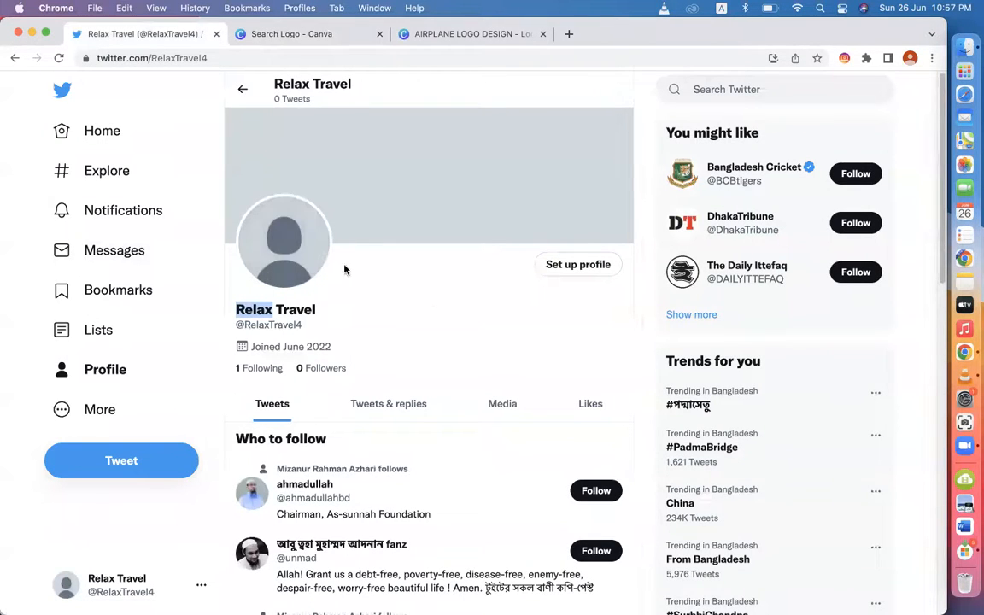
pyautogui.click(431, 33)
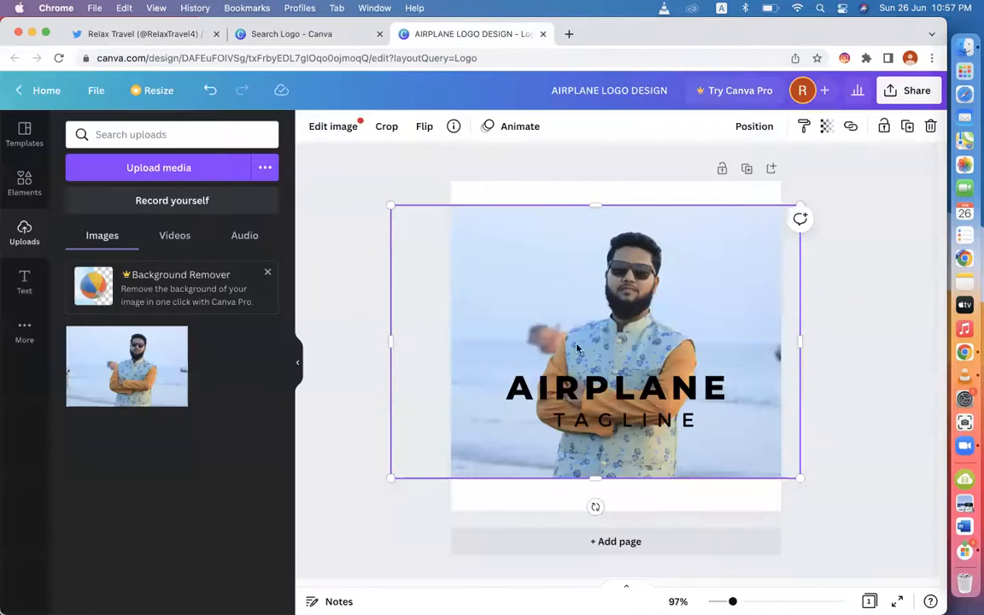
pyautogui.press('BackSpace')
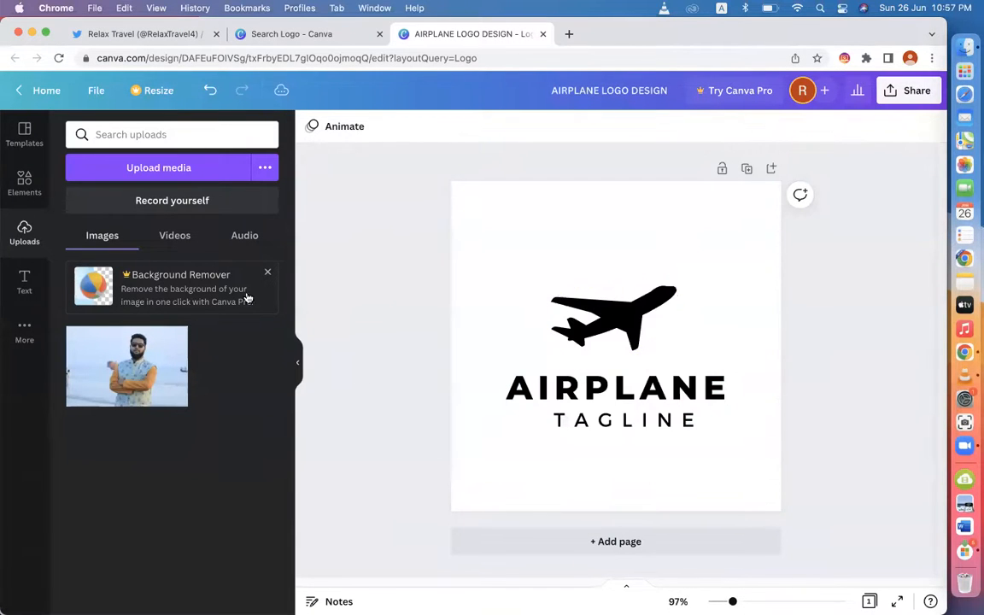
# Copy 'Relax' from the Twitter profile name and paste it over AIRPLANE.
pyautogui.click(143, 34)
pyautogui.doubleClick(253, 309)
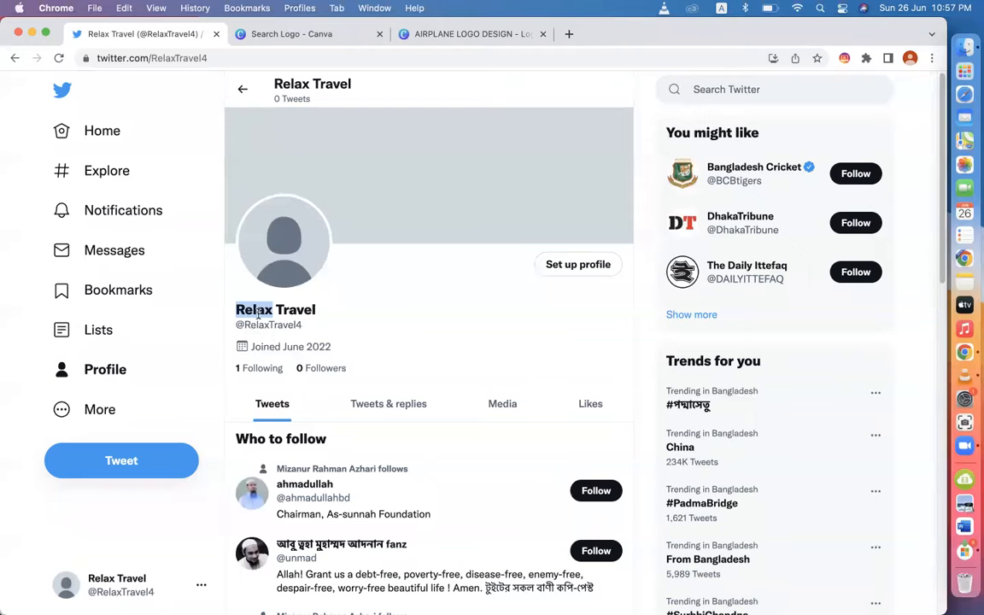
pyautogui.rightClick(262, 314)
pyautogui.click(281, 344)
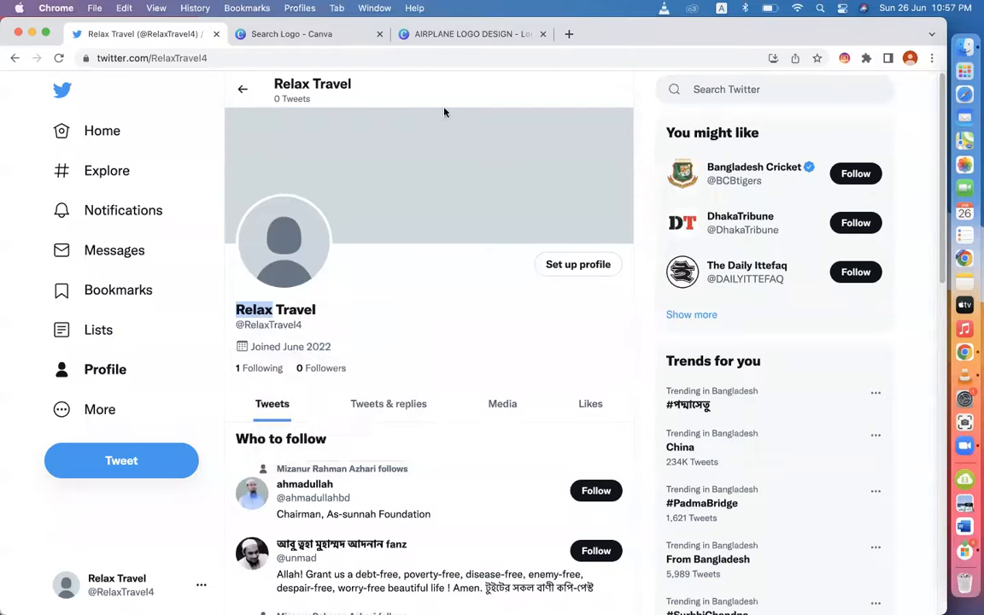
pyautogui.click(442, 34)
pyautogui.click(616, 389)
pyautogui.doubleClick(686, 384)
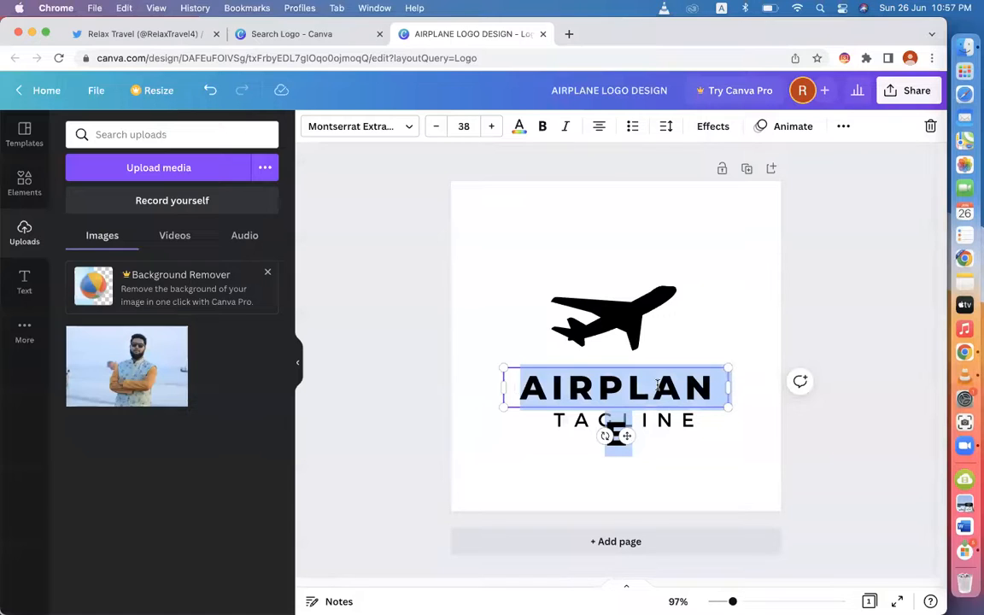
pyautogui.rightClick(658, 384)
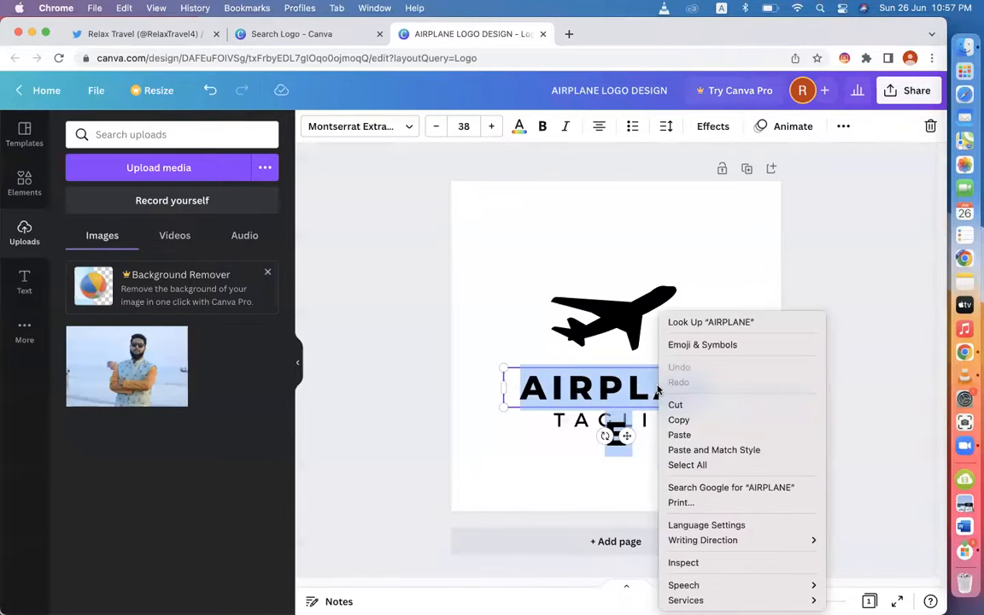
pyautogui.click(673, 437)
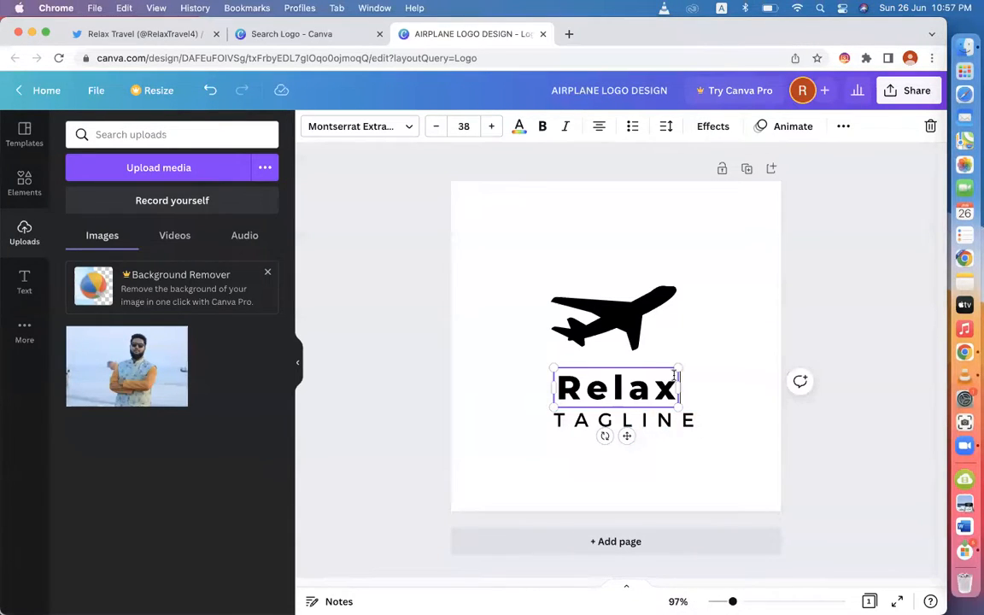
# Copy 'Travel' from the Twitter profile name and paste it over TAGLINE.
pyautogui.click(108, 37)
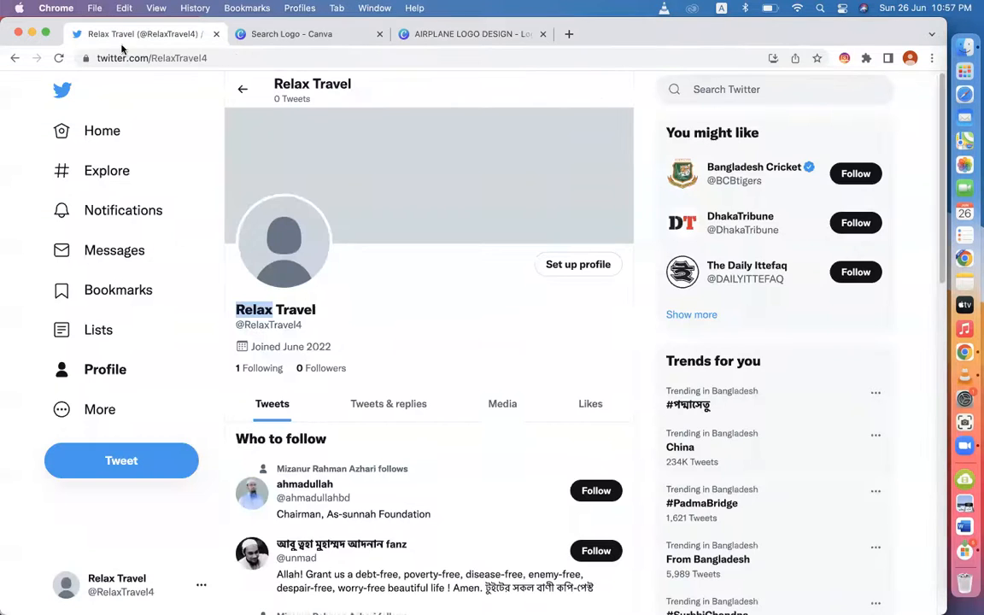
pyautogui.moveTo(277, 309); pyautogui.dragTo(321, 313)
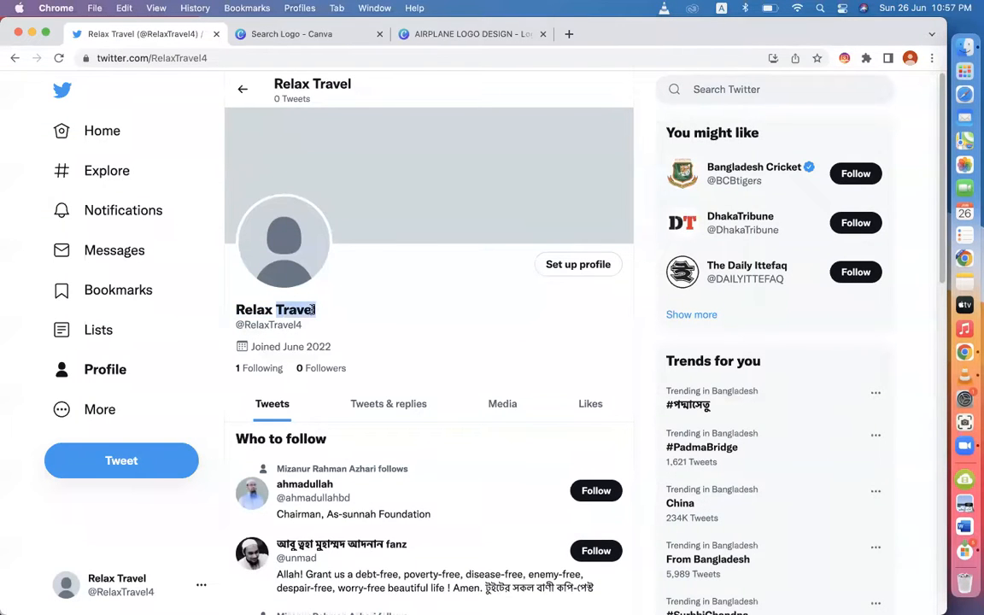
pyautogui.rightClick(313, 311)
pyautogui.click(323, 339)
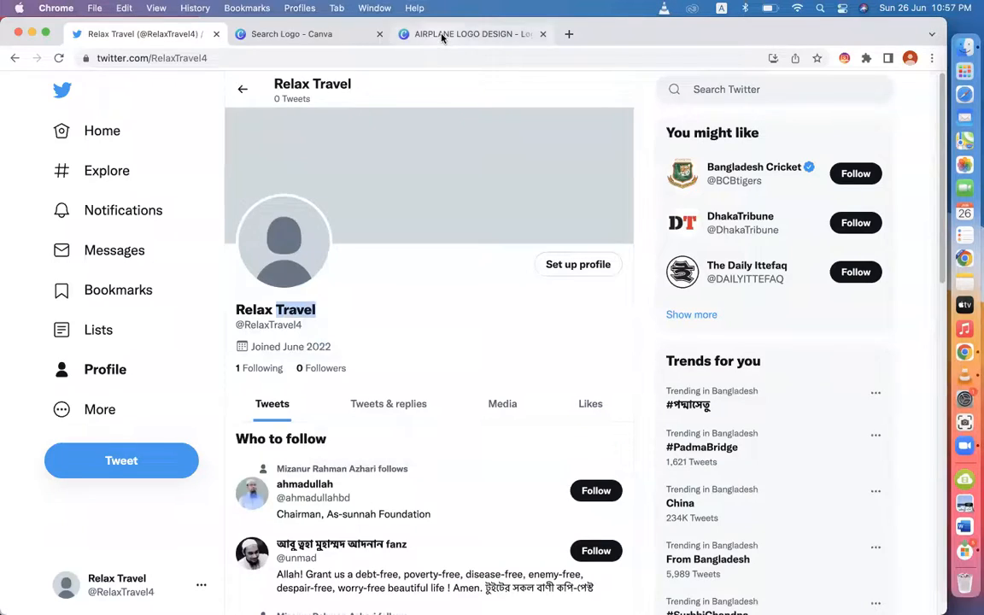
pyautogui.click(441, 34)
pyautogui.doubleClick(613, 419)
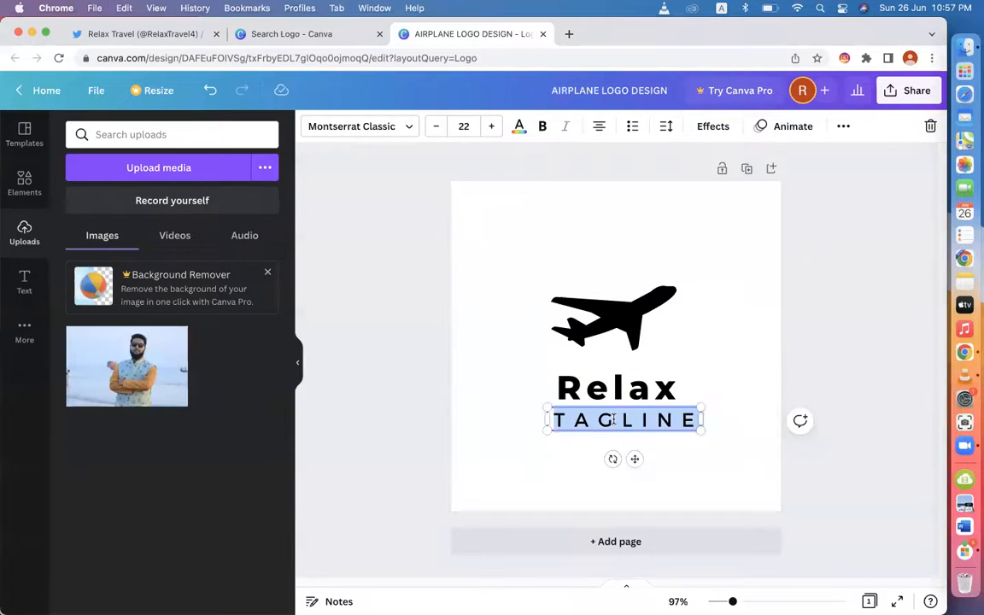
pyautogui.press('super+v')
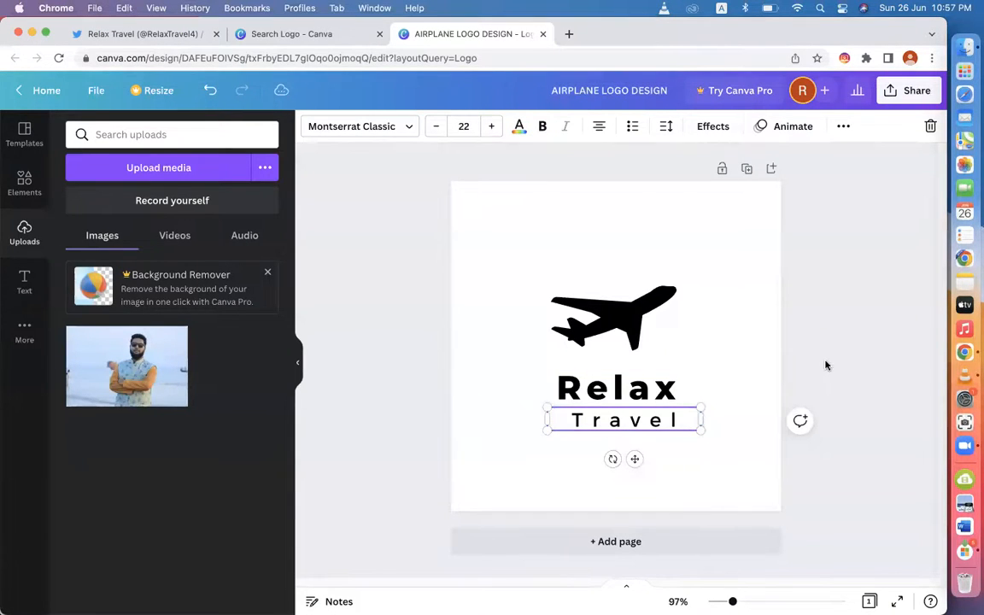
# Move the Relax and Travel text boxes up just beneath the plane icon.
pyautogui.click(791, 448)
pyautogui.click(611, 398)
pyautogui.moveTo(611, 398)
pyautogui.mouseDown()
pyautogui.moveTo(592, 382)
pyautogui.moveTo(607, 381)
pyautogui.mouseUp()
pyautogui.moveTo(627, 418)
pyautogui.mouseDown()
pyautogui.moveTo(625, 404)
pyautogui.moveTo(641, 406)
pyautogui.mouseUp()
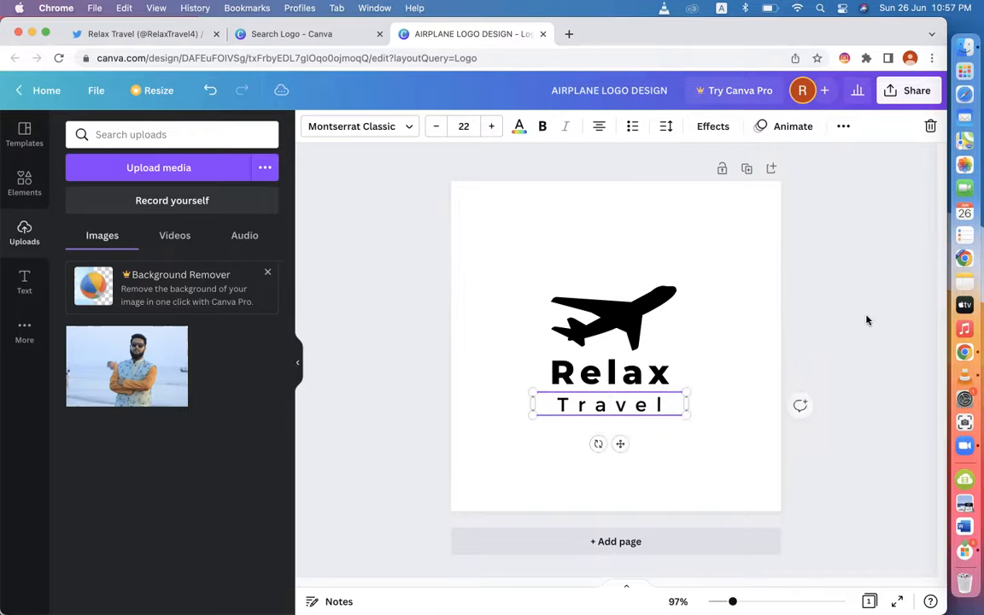
pyautogui.click(873, 292)
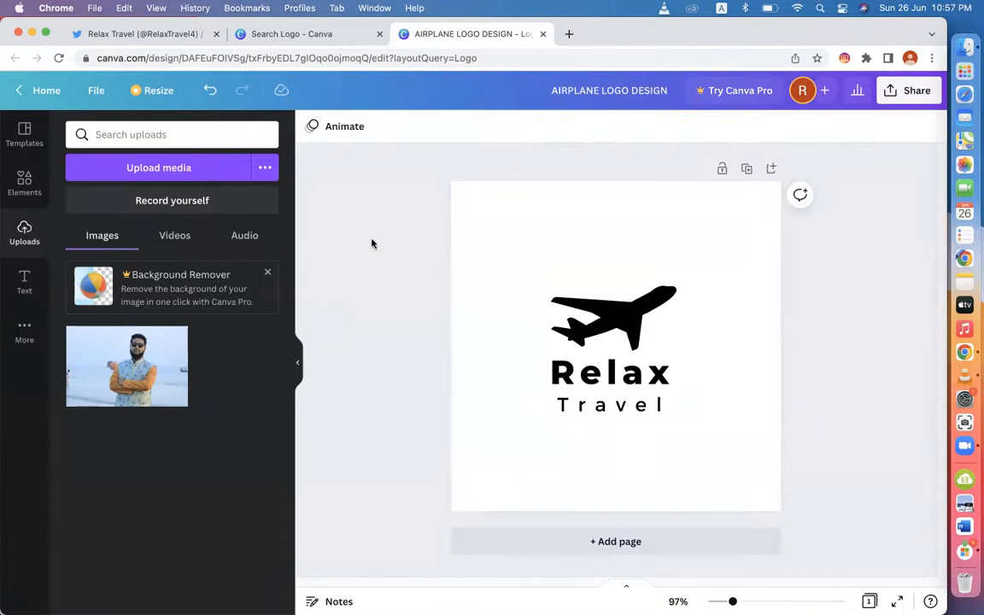
# Add a heading reading 'Real travel' and move it to the top of the page.
pyautogui.click(24, 282)
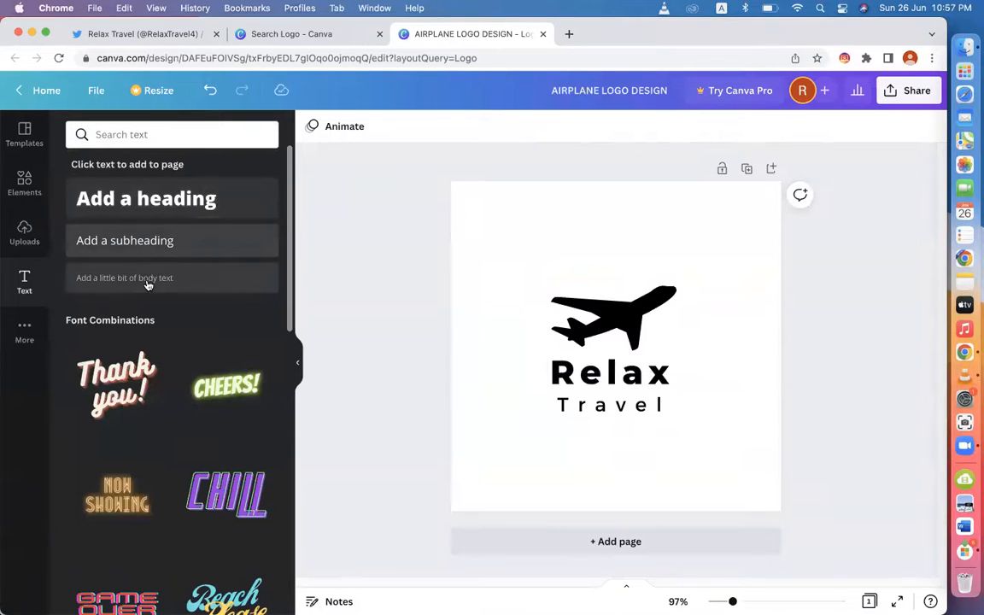
pyautogui.scroll(-10, 220, 454)
pyautogui.scroll(10, 197, 419)
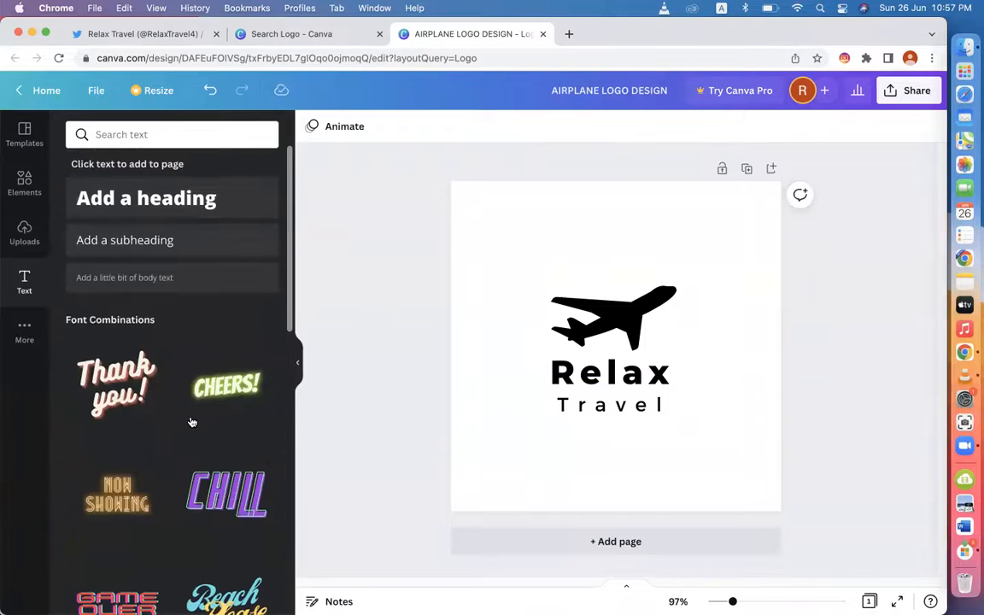
pyautogui.click(163, 211)
pyautogui.write('Rea')
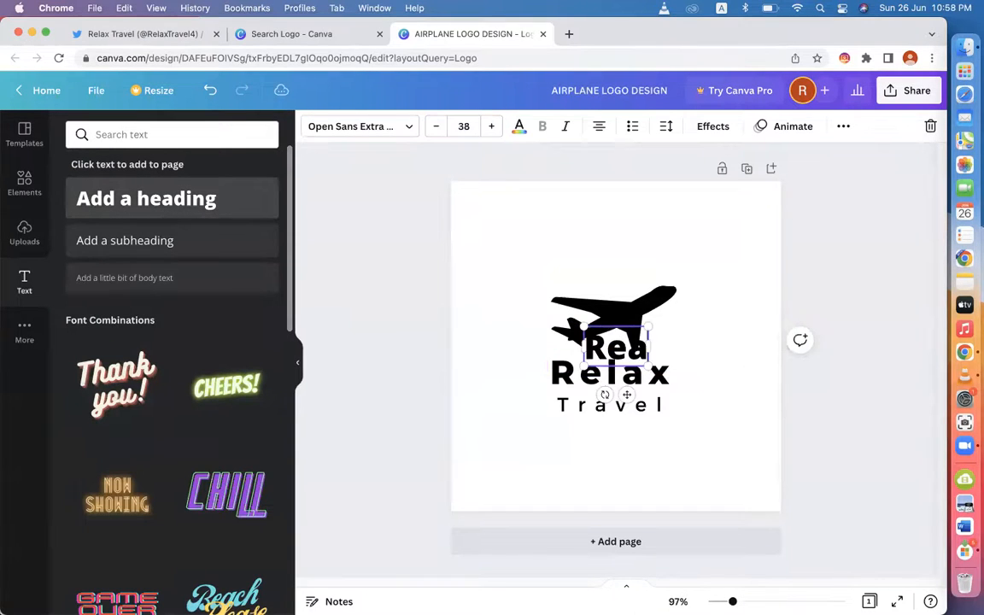
pyautogui.write('l trac')
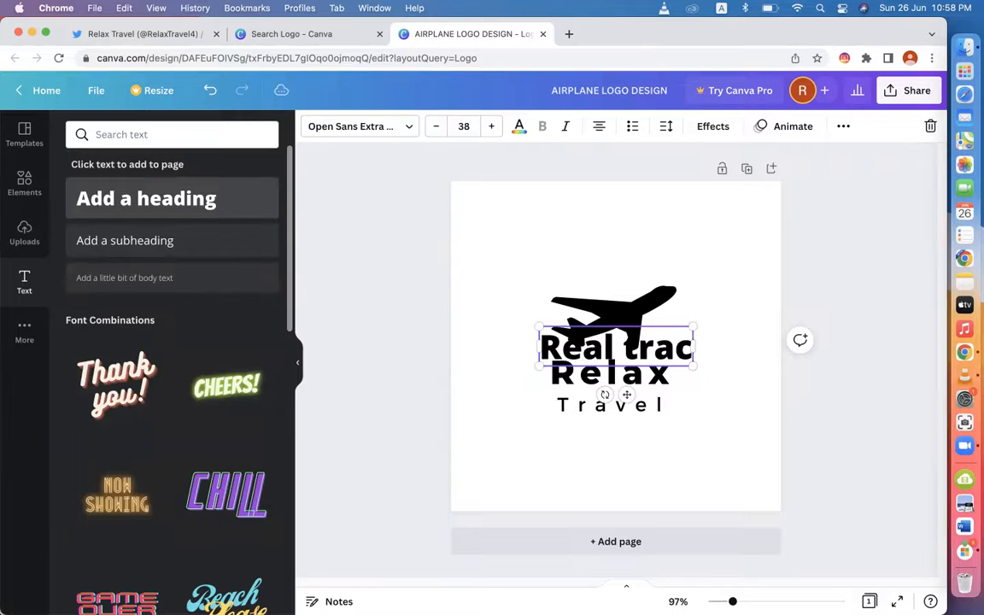
pyautogui.press('BackSpace')
pyautogui.write('vel')
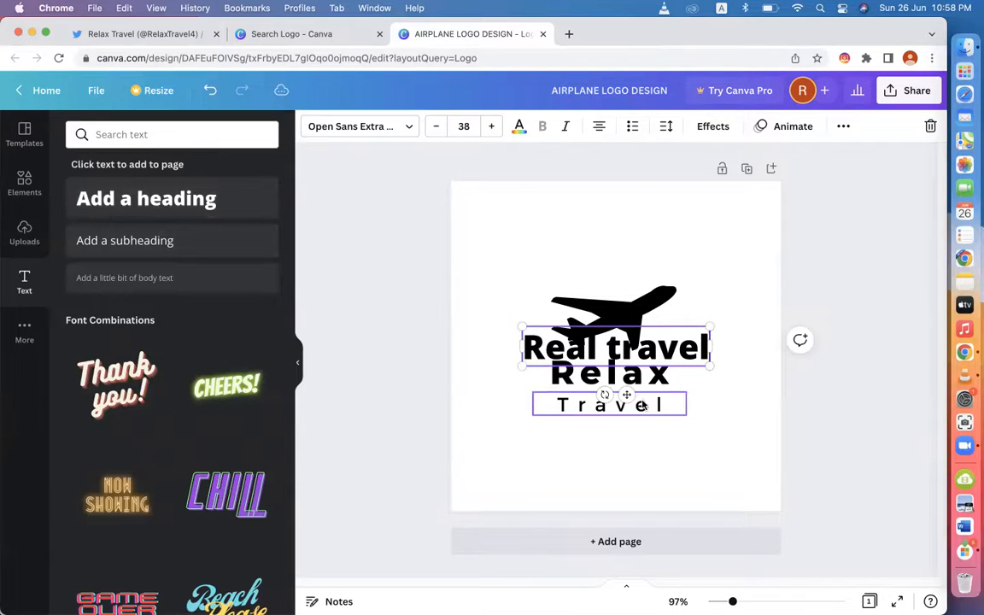
pyautogui.moveTo(627, 395); pyautogui.dragTo(636, 281)
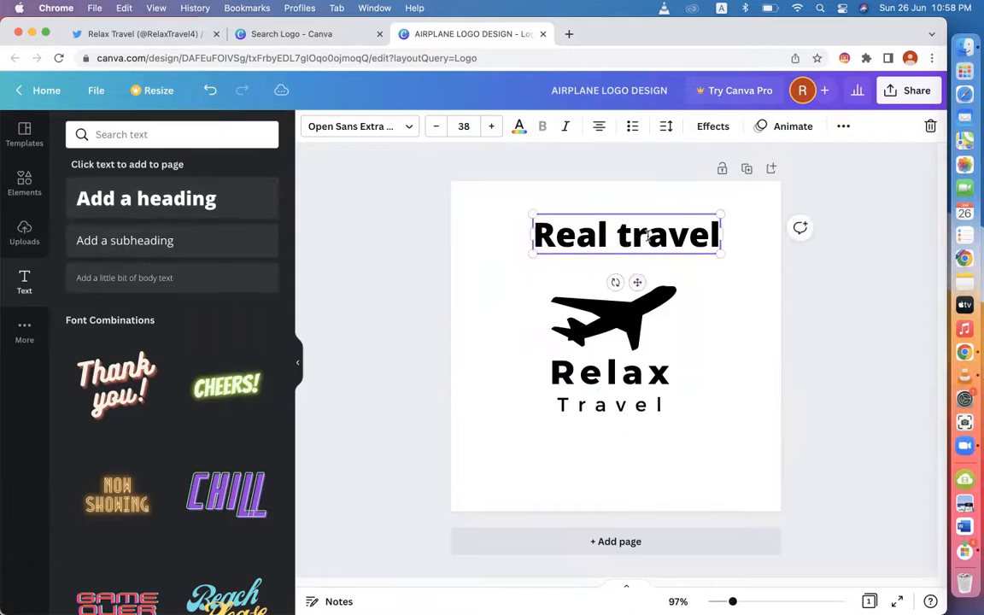
# Style the heading in Agrandir Medium, red, at font size 42.
pyautogui.click(406, 126)
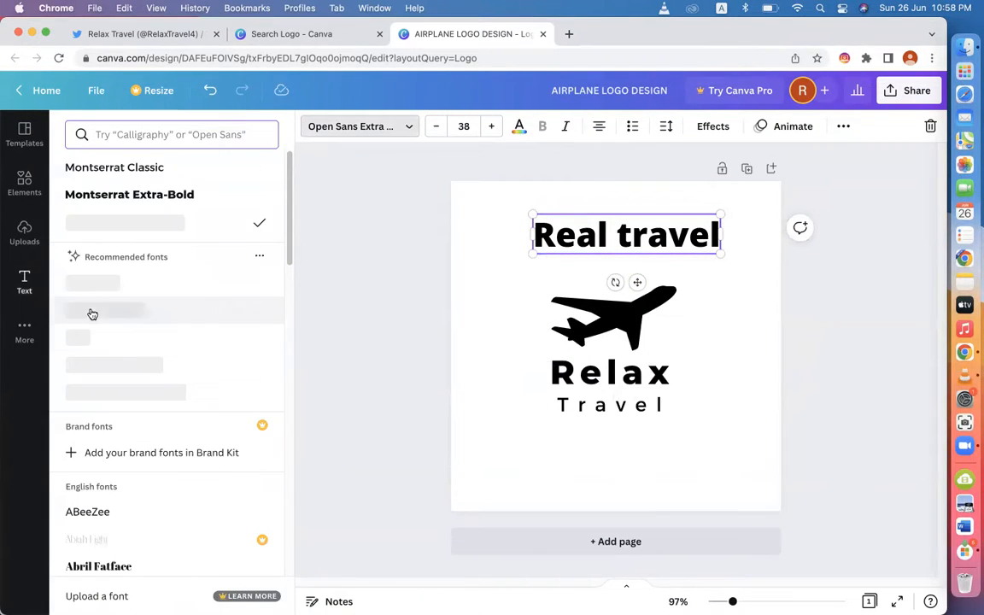
pyautogui.scroll(-3, 114, 427)
pyautogui.scroll(-5, 128, 462)
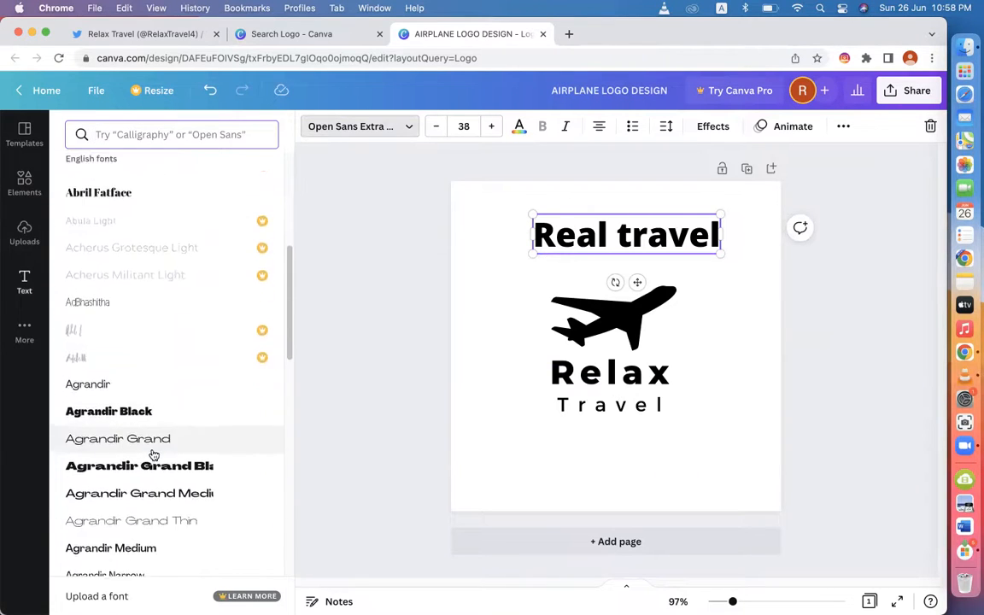
pyautogui.click(90, 438)
pyautogui.click(103, 465)
pyautogui.click(90, 520)
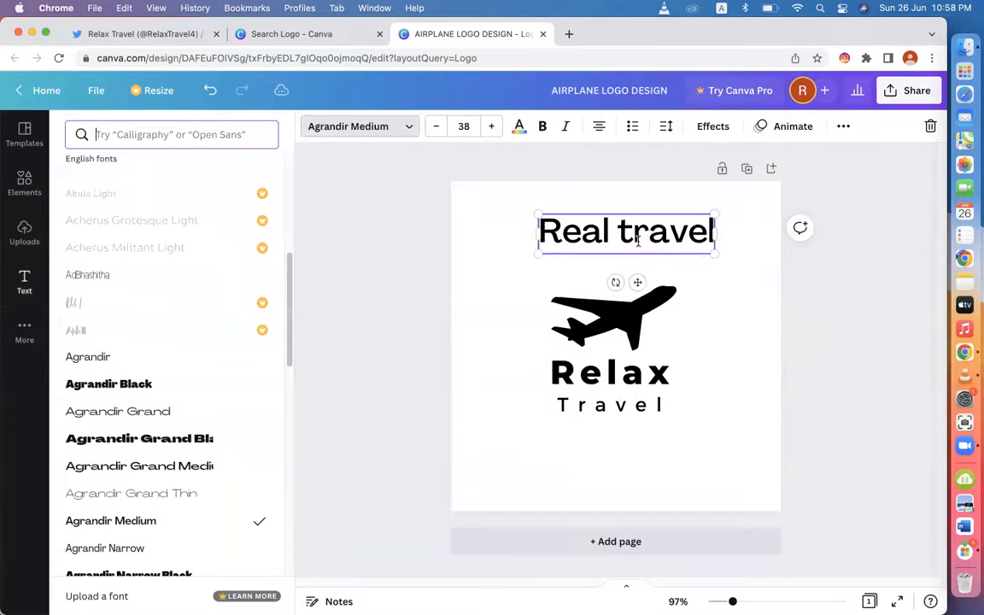
pyautogui.click(518, 128)
pyautogui.click(79, 359)
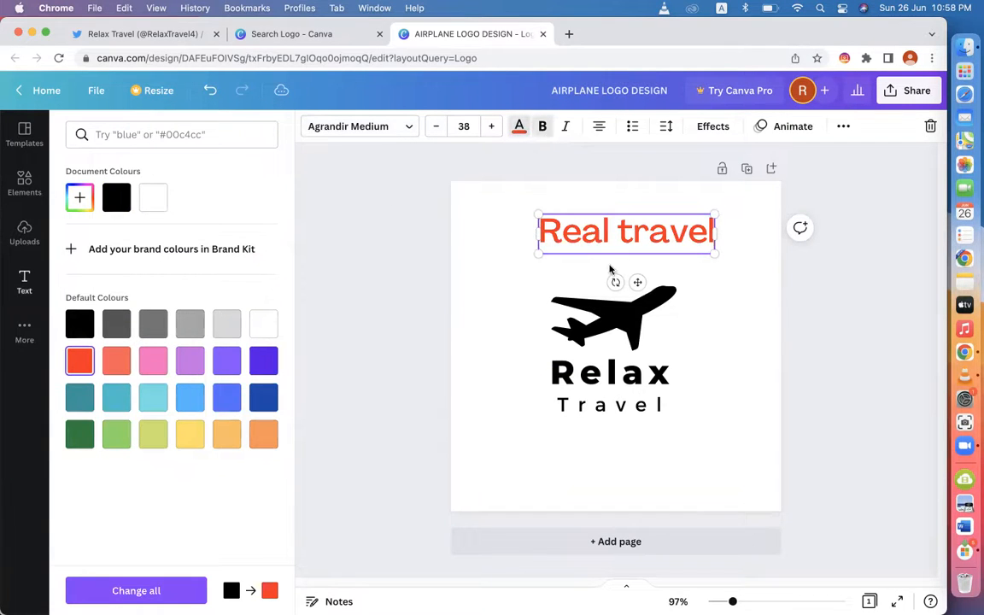
pyautogui.click(491, 137)
pyautogui.click(492, 136)
pyautogui.click(491, 139)
pyautogui.click(491, 138)
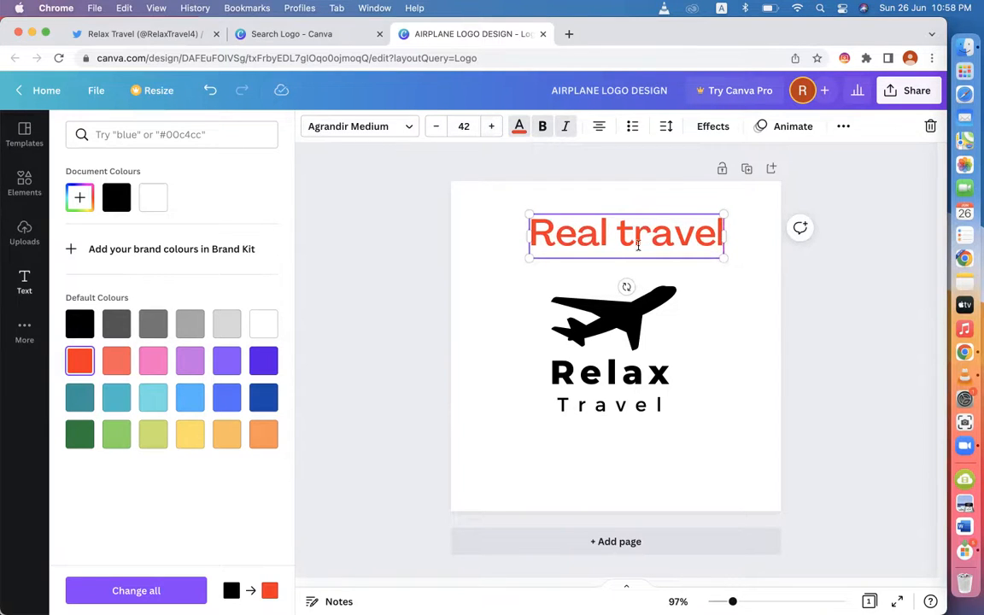
# Delete all the heading text and discard the empty heading box.
pyautogui.press('BackSpace')
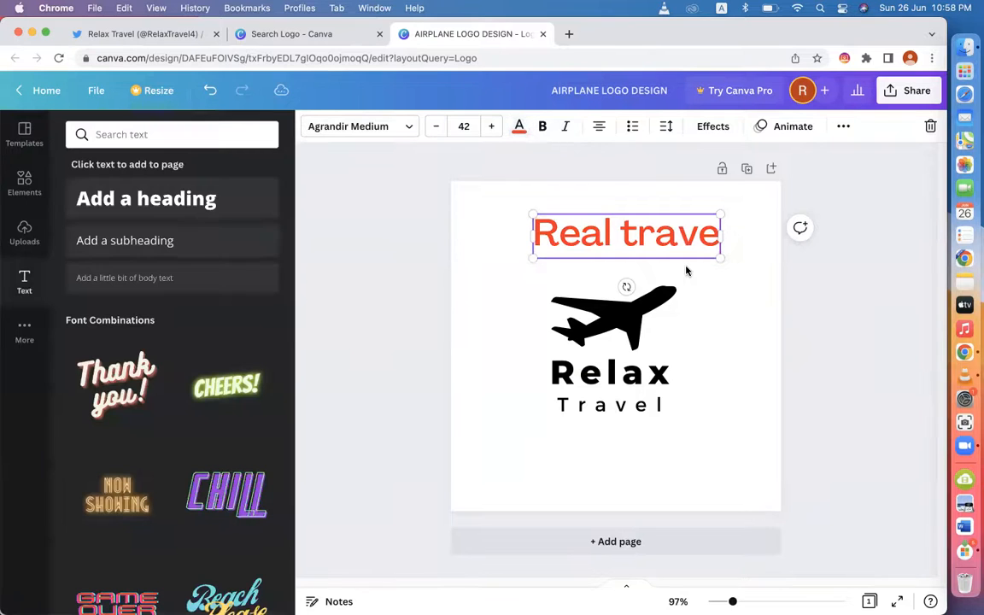
pyautogui.press('super+a')
pyautogui.press('BackSpace')
pyautogui.click(833, 371)
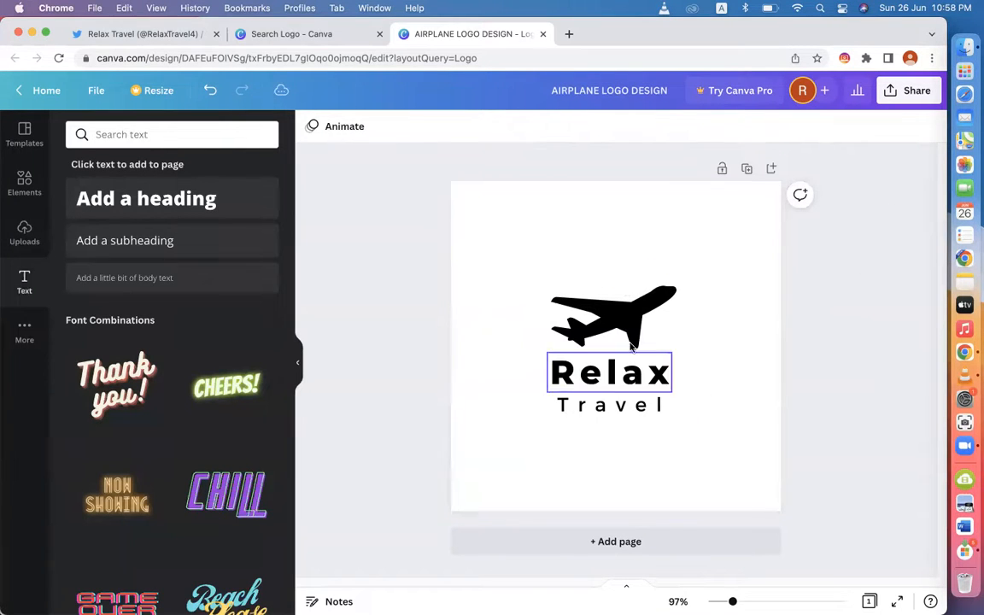
# Download the Relax Travel logo as a PNG via Share > Download.
pyautogui.click(904, 101)
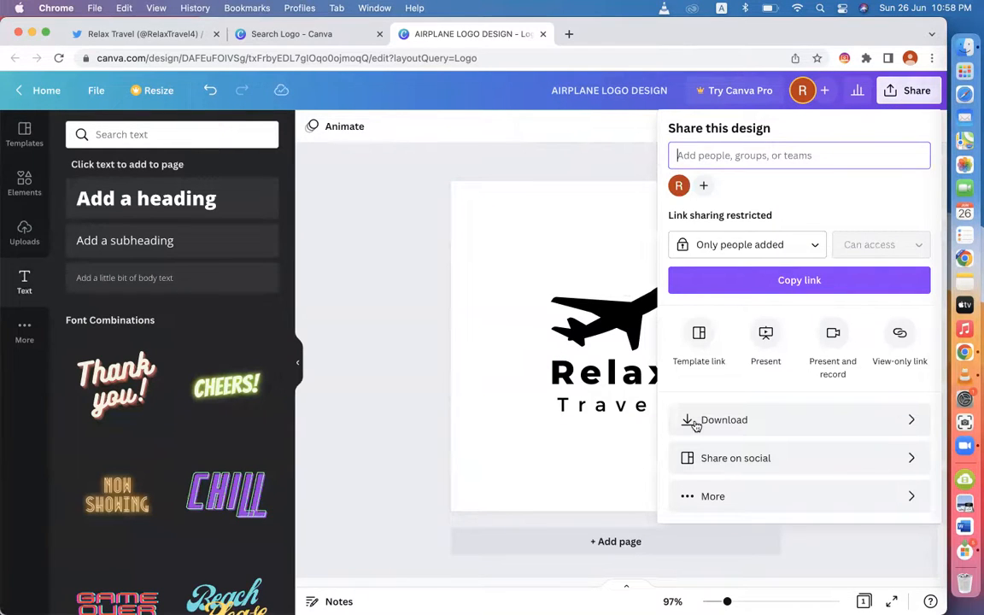
pyautogui.click(786, 421)
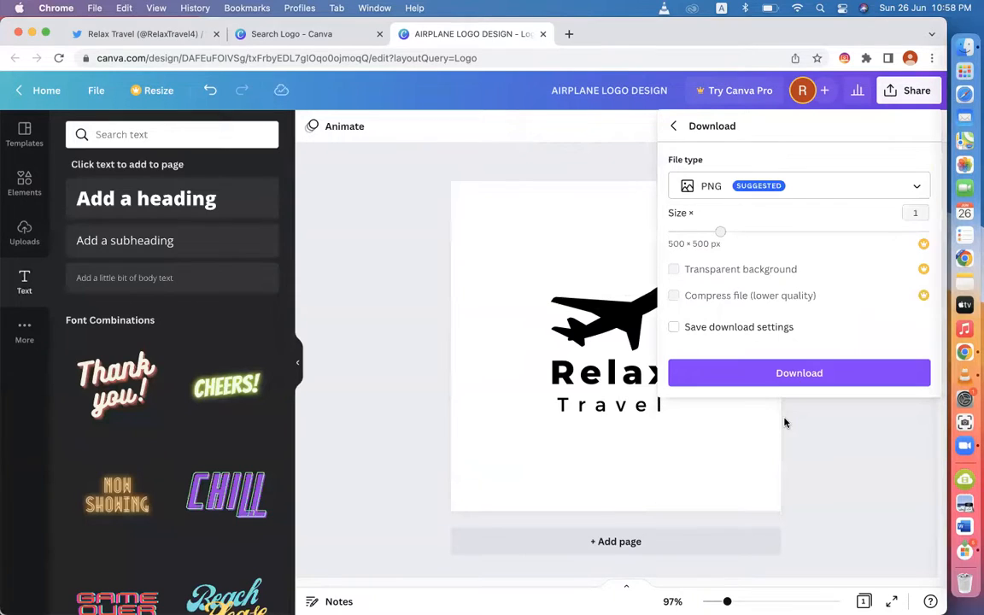
pyautogui.click(919, 188)
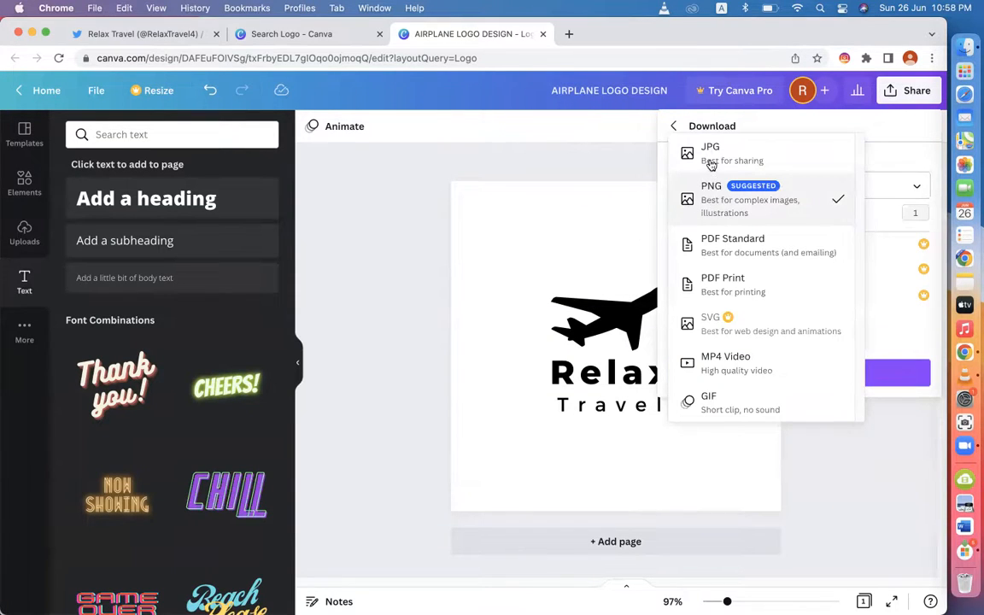
pyautogui.click(727, 202)
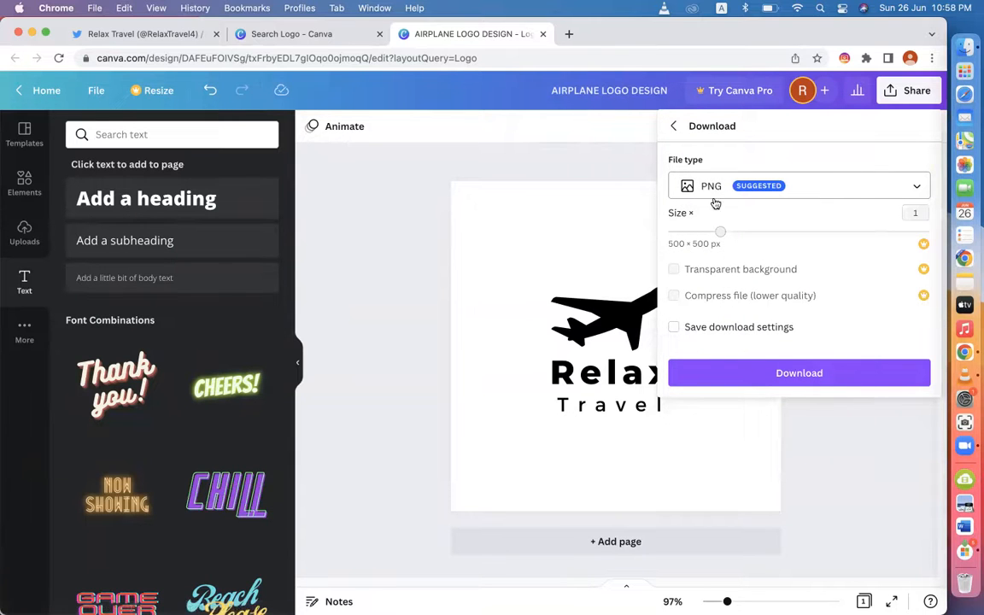
pyautogui.click(784, 376)
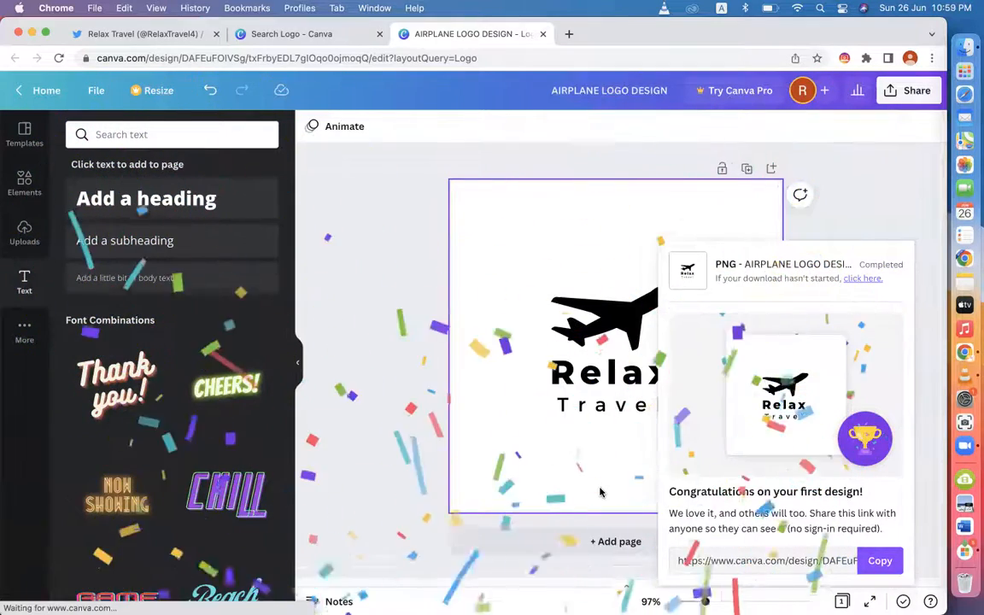
pyautogui.click(159, 34)
# Set AIRPLANE LOGO DESIGN.png as the Twitter profile picture and apply the crop.
pyautogui.click(431, 301)
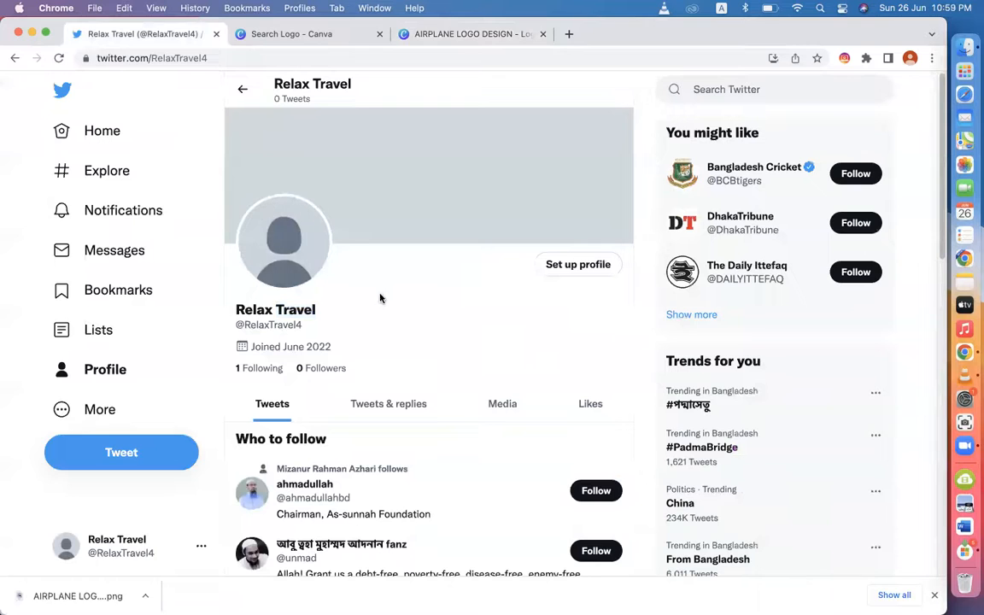
pyautogui.click(291, 238)
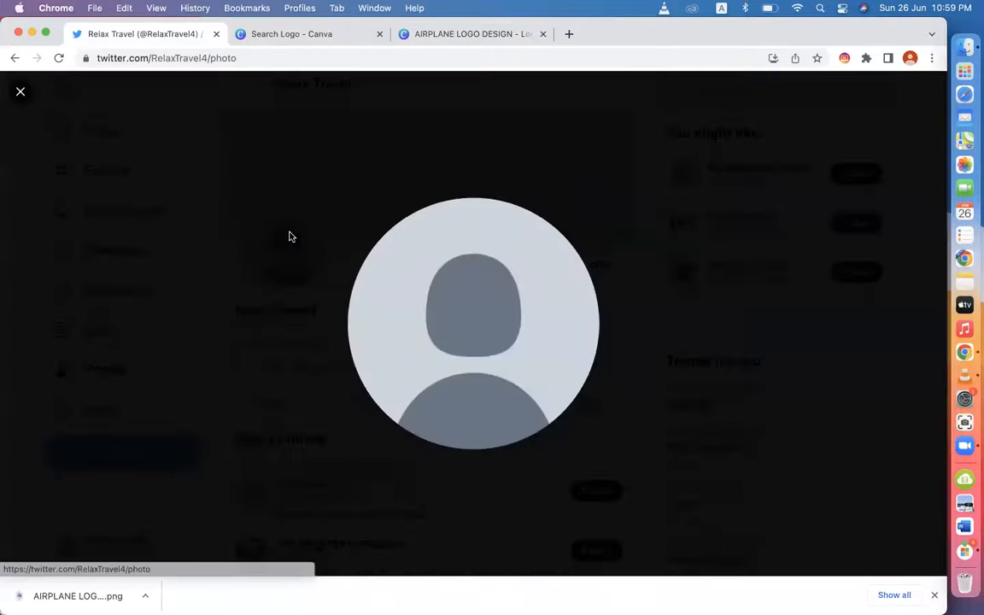
pyautogui.click(19, 94)
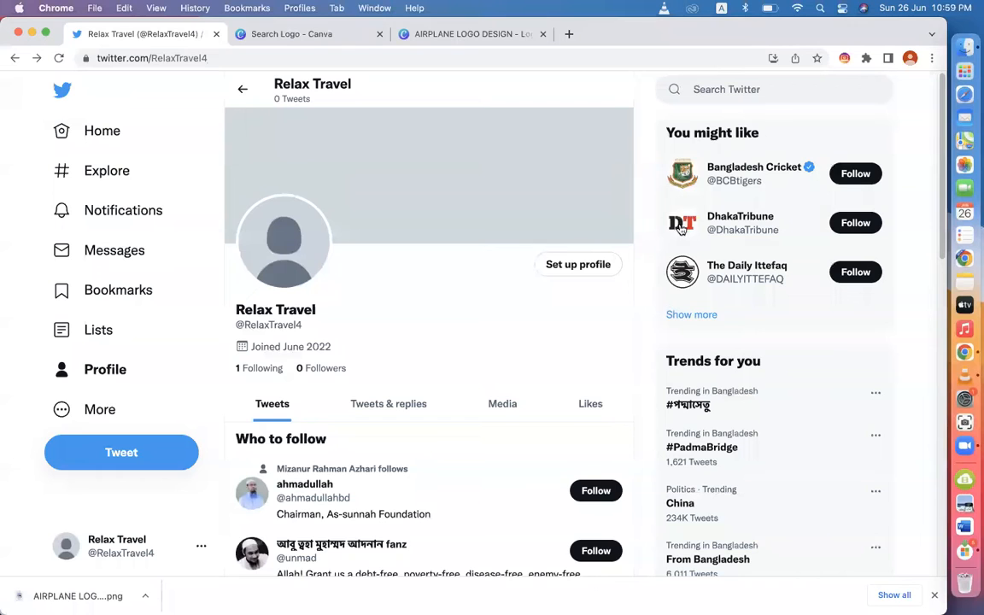
pyautogui.click(569, 273)
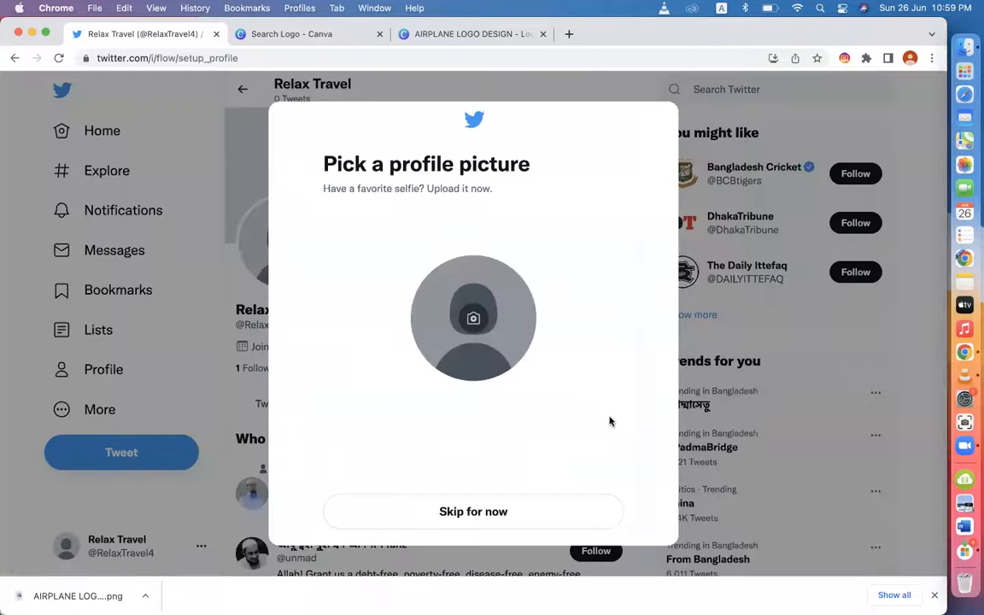
pyautogui.click(471, 328)
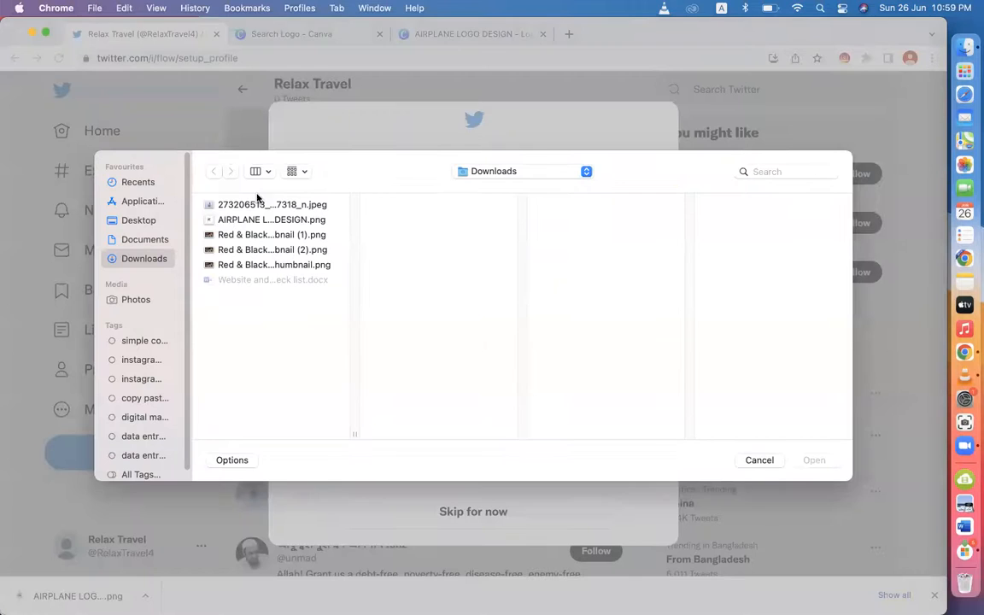
pyautogui.click(233, 222)
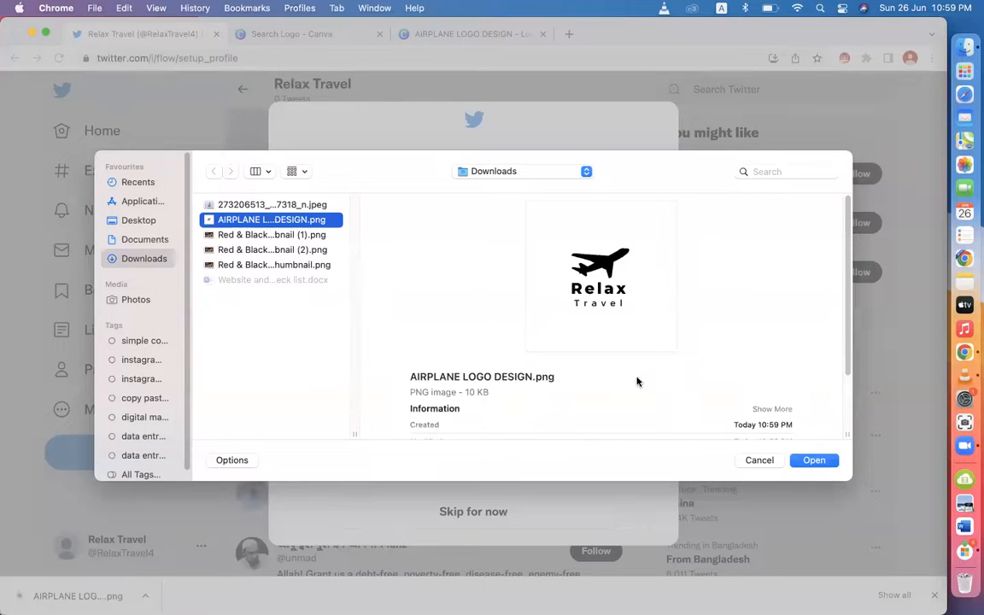
pyautogui.click(812, 459)
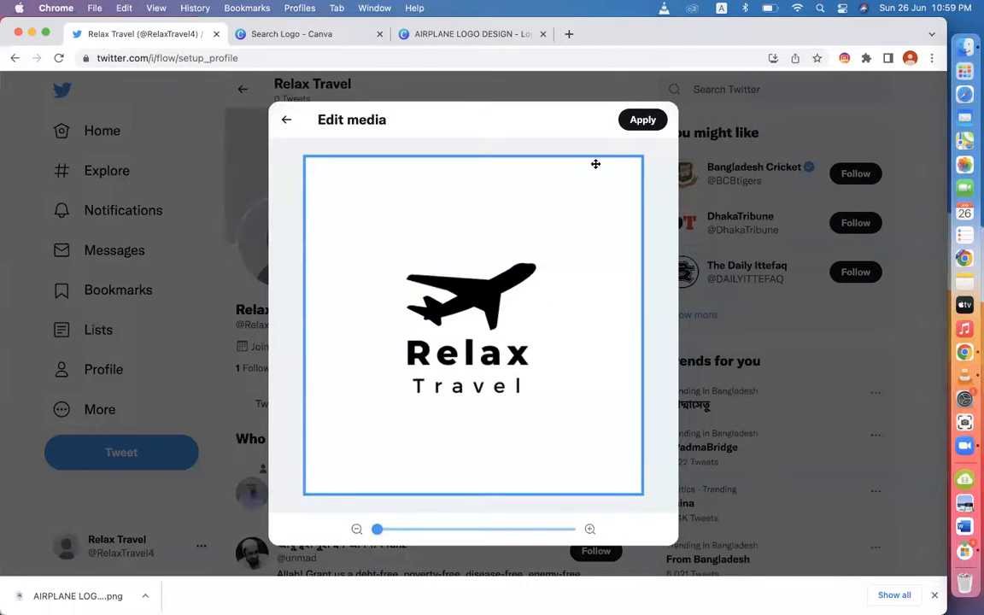
pyautogui.click(643, 120)
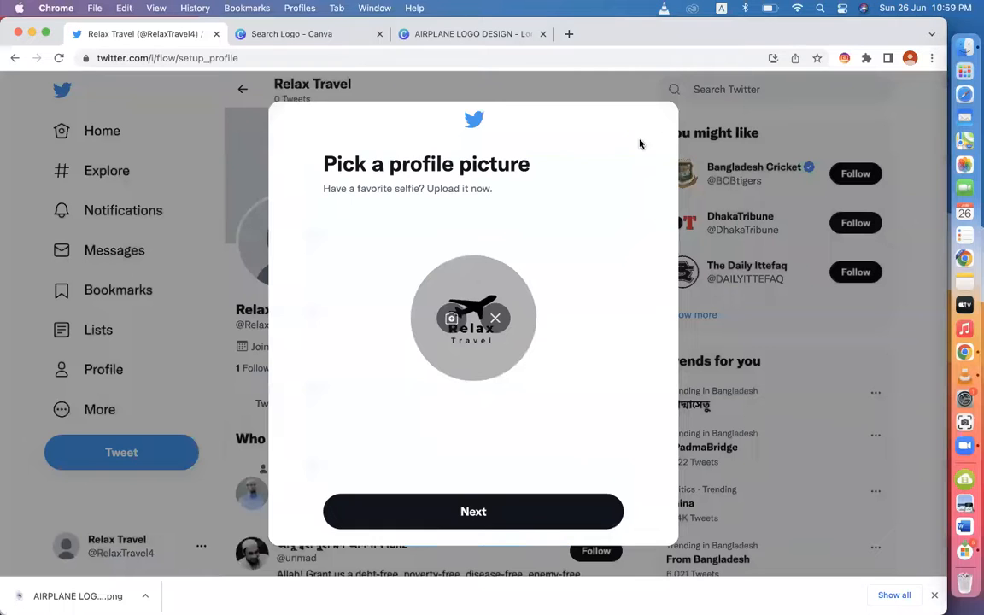
# Skip the header image and bio steps and return to the updated profile.
pyautogui.click(494, 518)
pyautogui.scroll(-1, 467, 446)
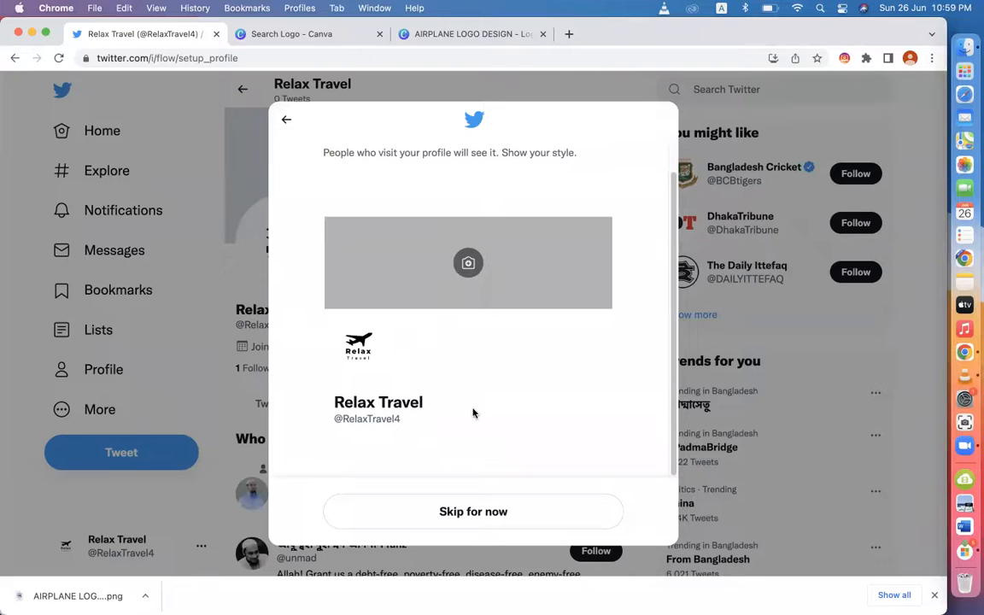
pyautogui.click(468, 511)
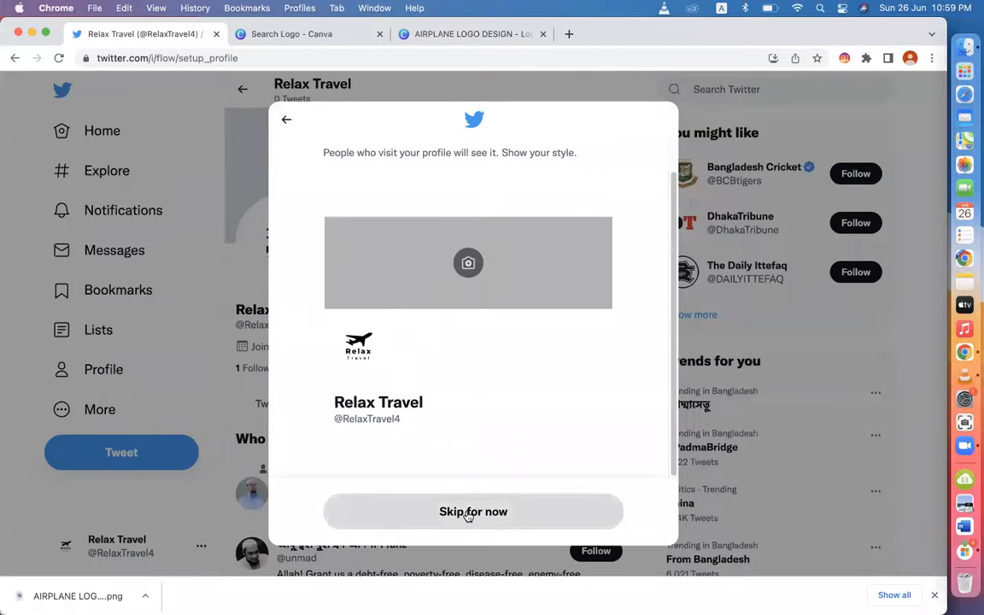
pyautogui.click(469, 517)
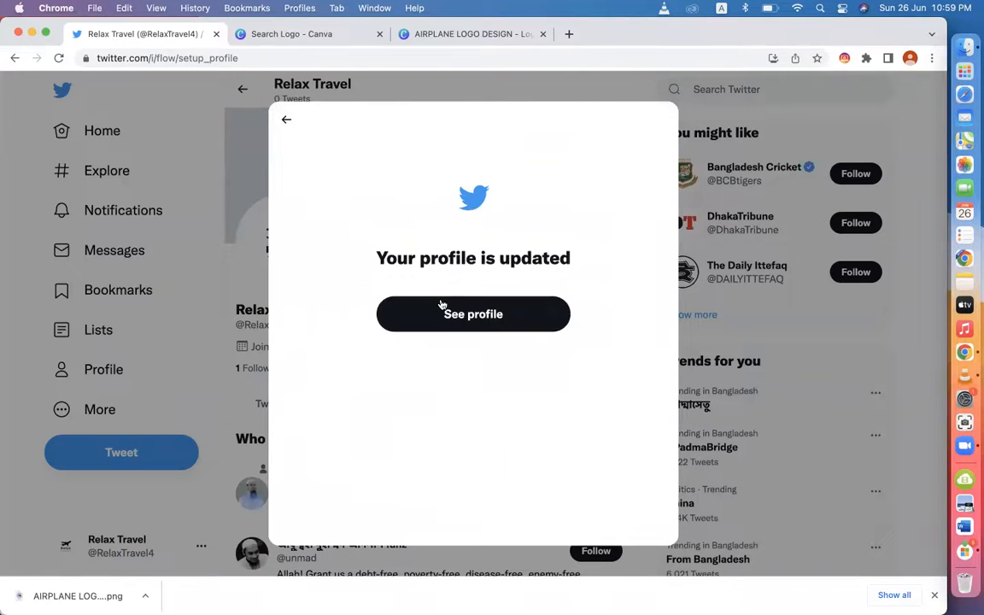
pyautogui.click(455, 326)
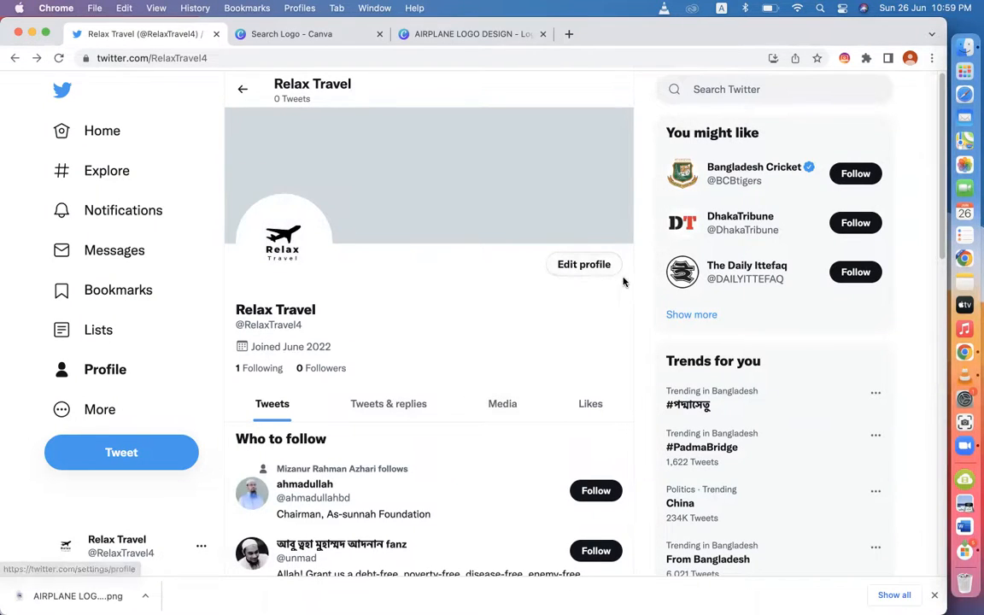
# Open the Edit profile form, dismiss the download bar, and close the form without changes.
pyautogui.click(584, 272)
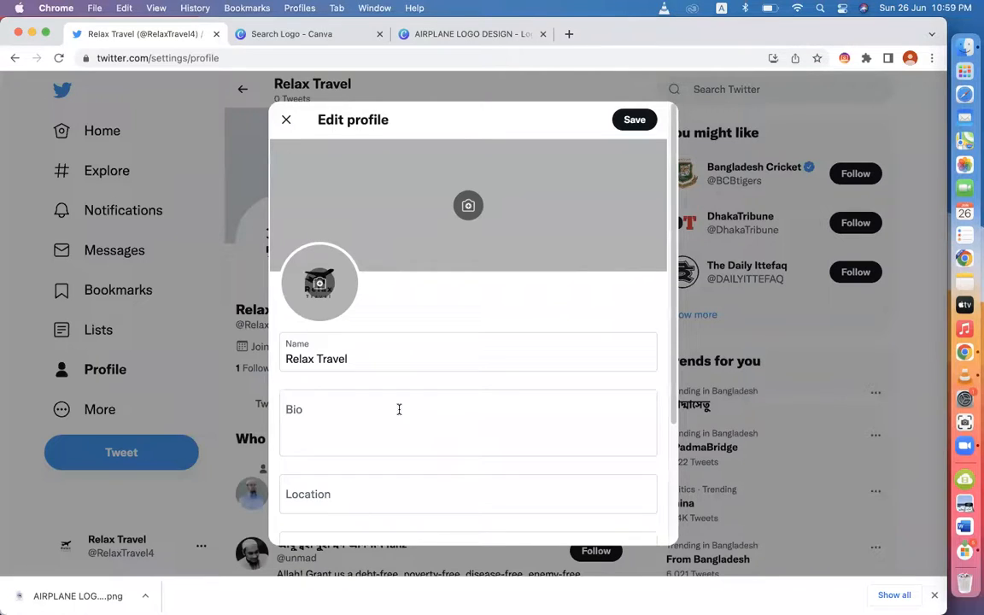
pyautogui.click(935, 597)
pyautogui.click(282, 141)
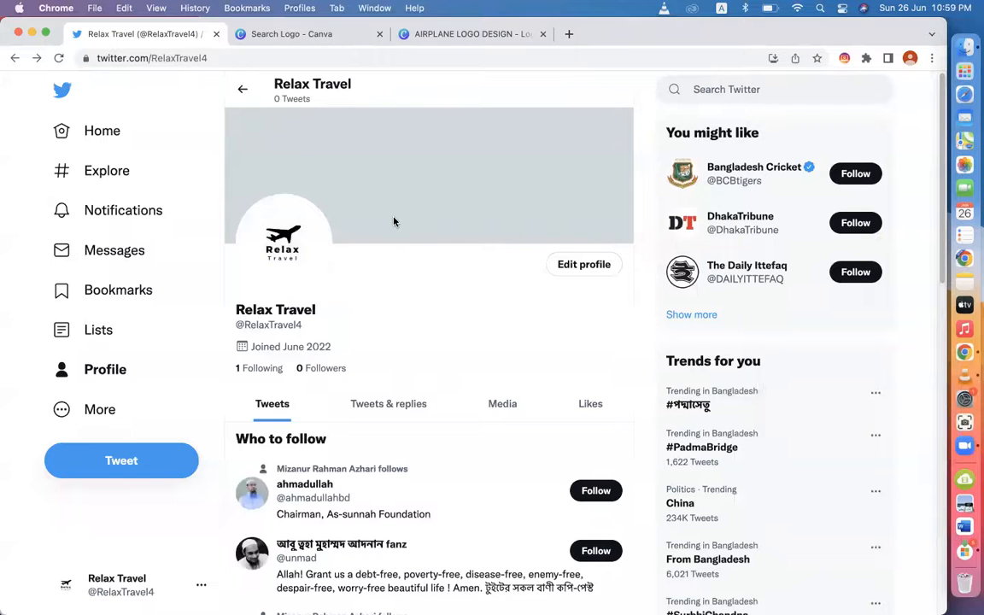
pyautogui.click(276, 35)
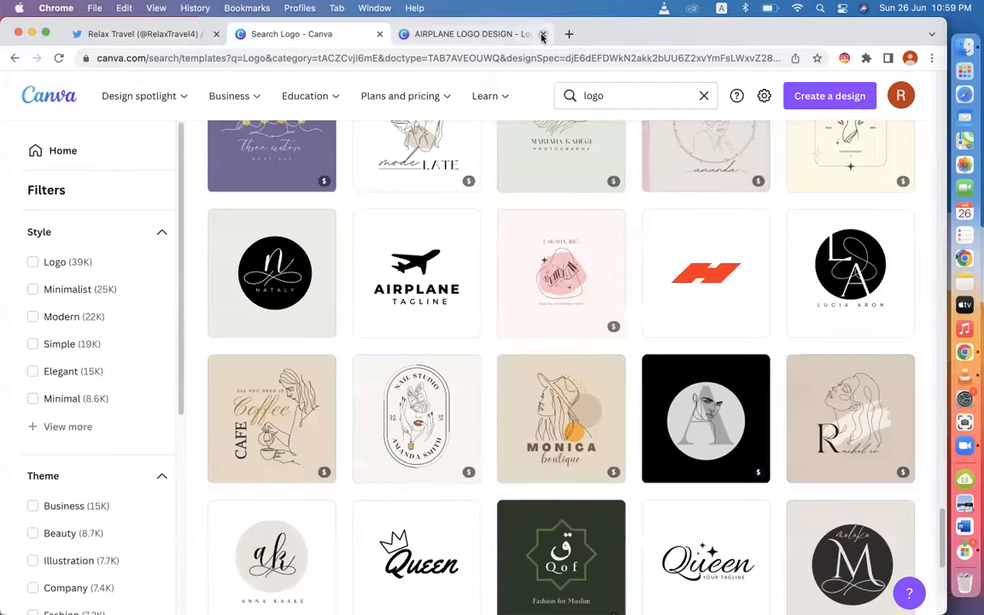
# Close the logo tab and search Canva home for 'twitter' to list Twitter Header templates.
pyautogui.click(542, 35)
pyautogui.scroll(-10, 457, 389)
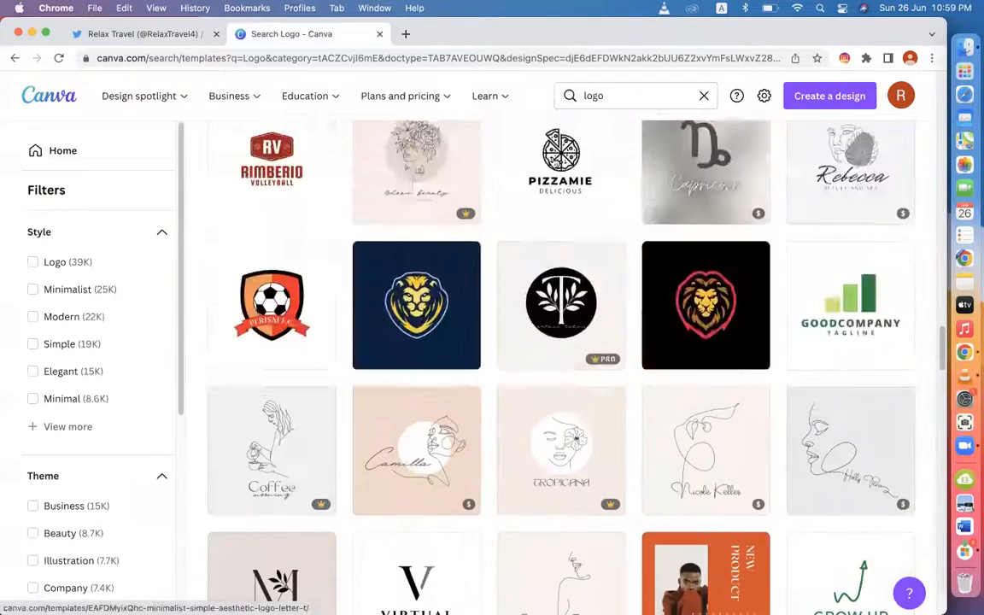
pyautogui.click(68, 150)
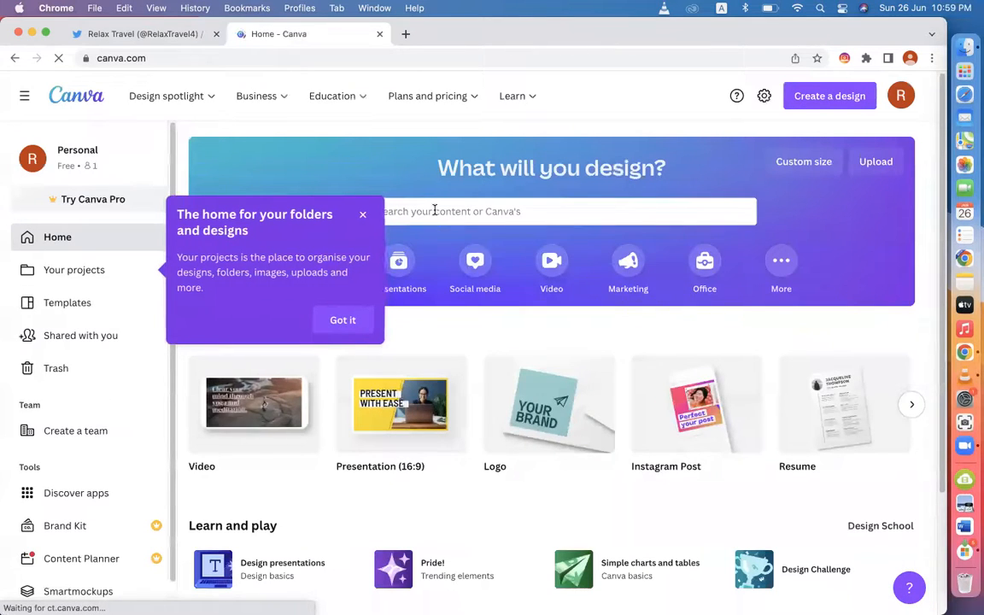
pyautogui.click(434, 210)
pyautogui.write('twi')
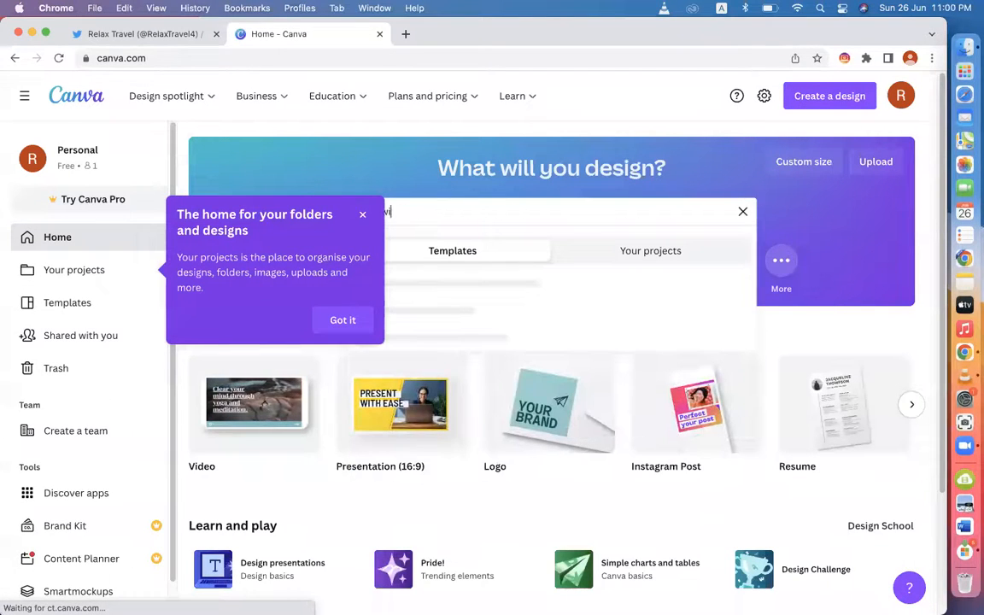
pyautogui.write('tter')
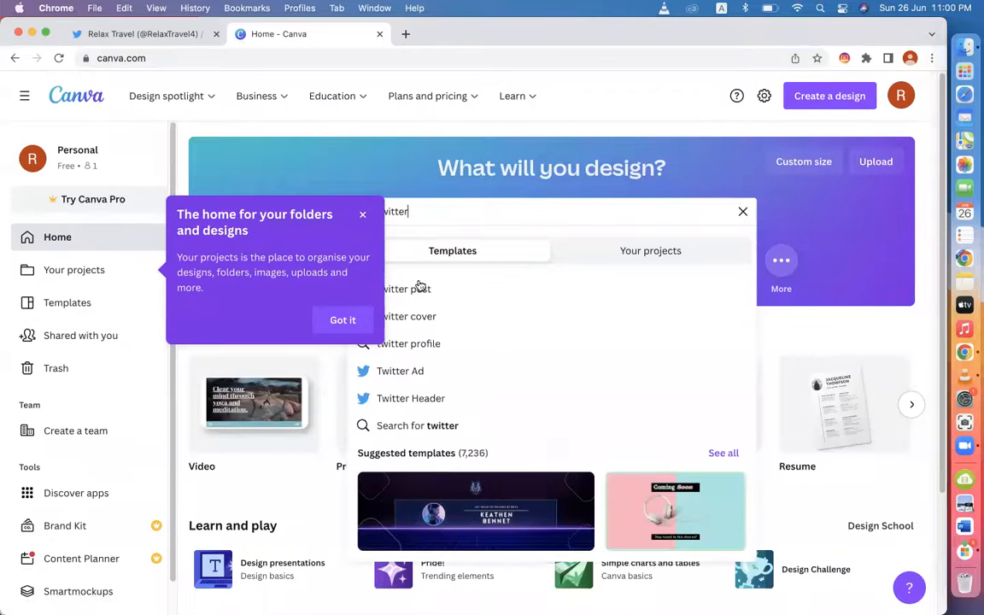
pyautogui.click(338, 332)
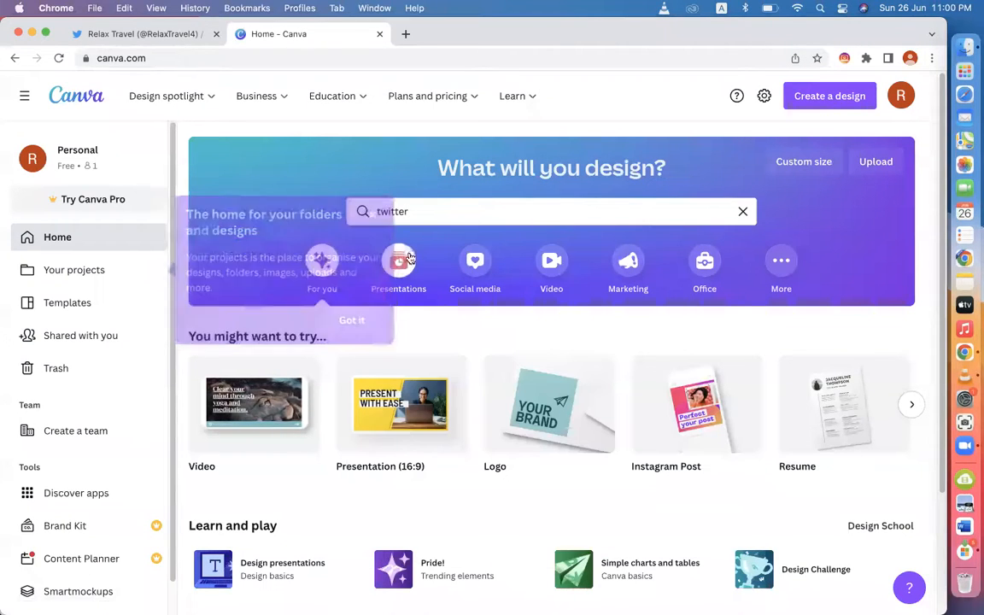
pyautogui.click(425, 211)
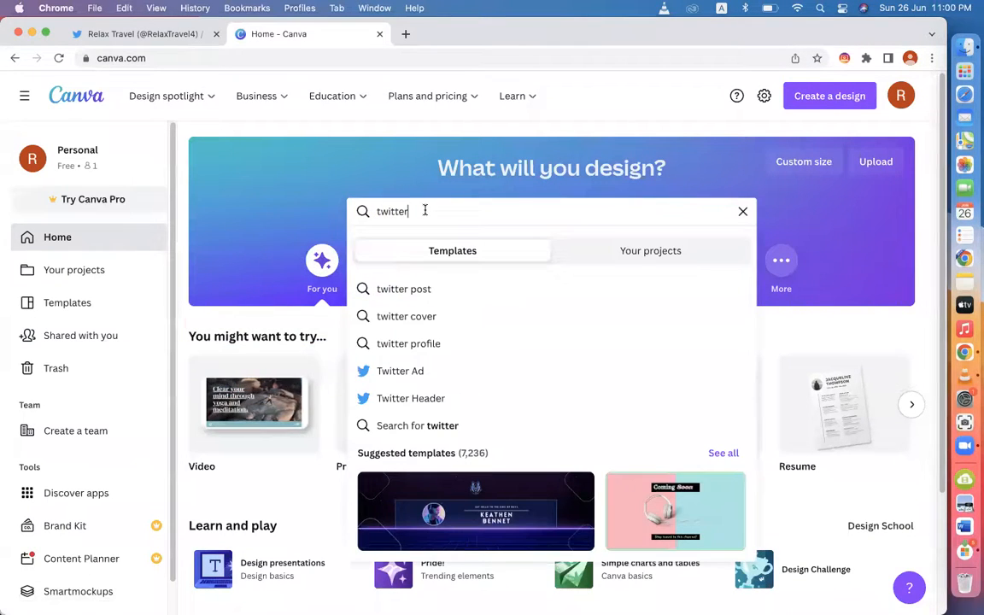
pyautogui.click(418, 400)
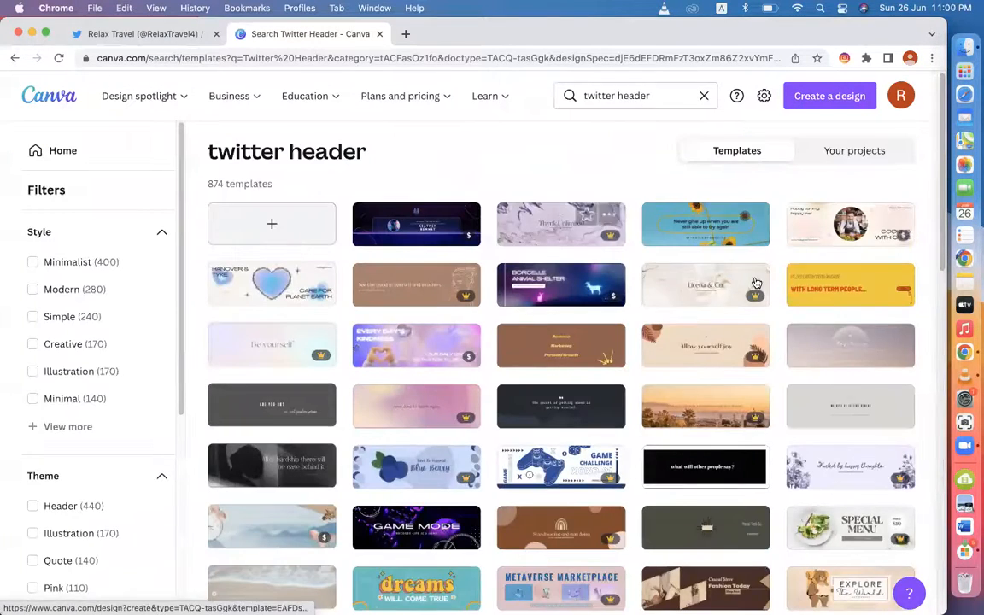
# Browse the Twitter Header templates, then open another Chrome profile's window.
pyautogui.scroll(-3, 529, 428)
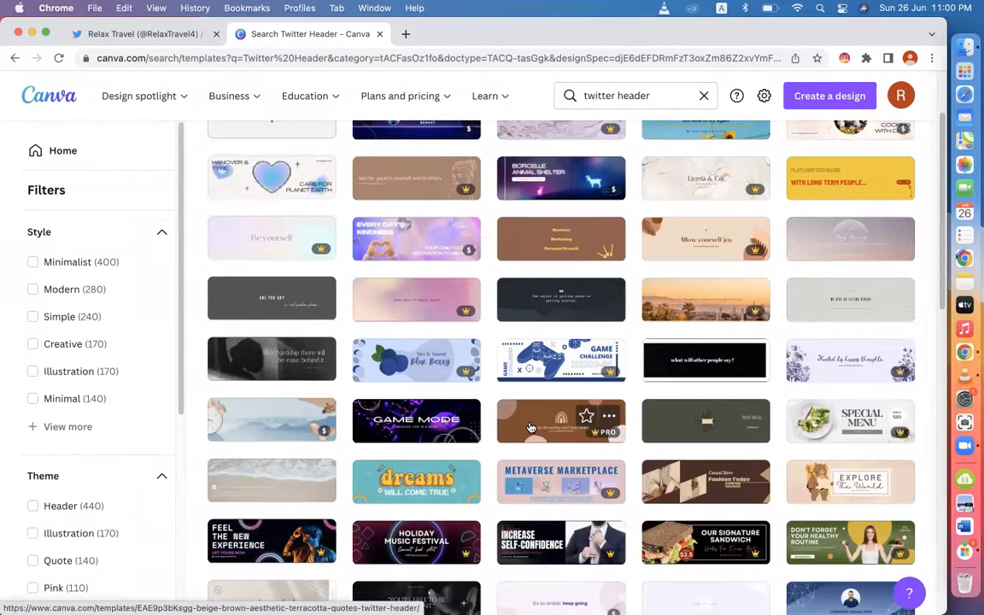
pyautogui.scroll(-7, 530, 427)
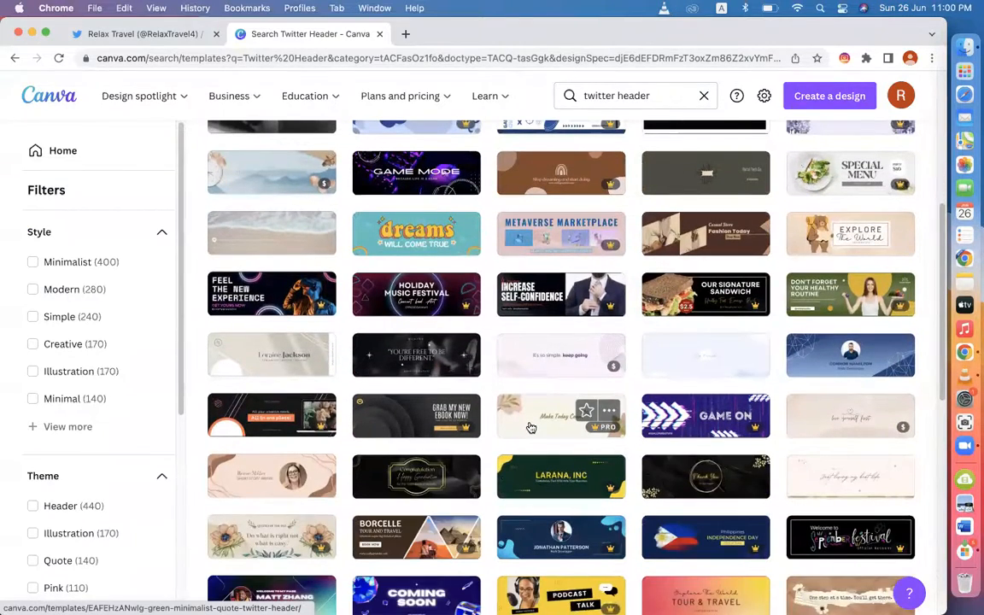
pyautogui.scroll(-2, 530, 428)
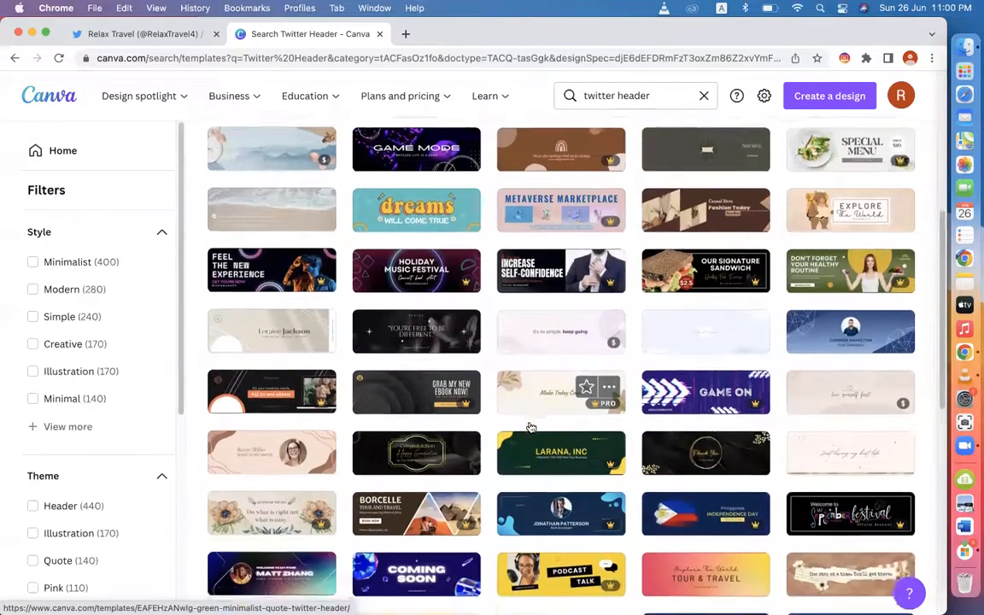
pyautogui.click(107, 34)
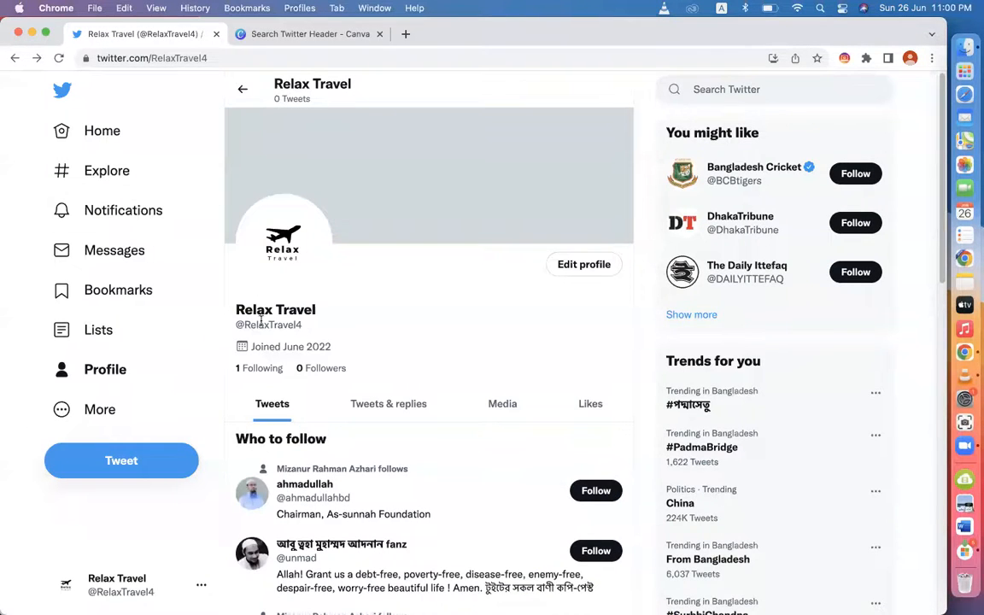
pyautogui.click(271, 35)
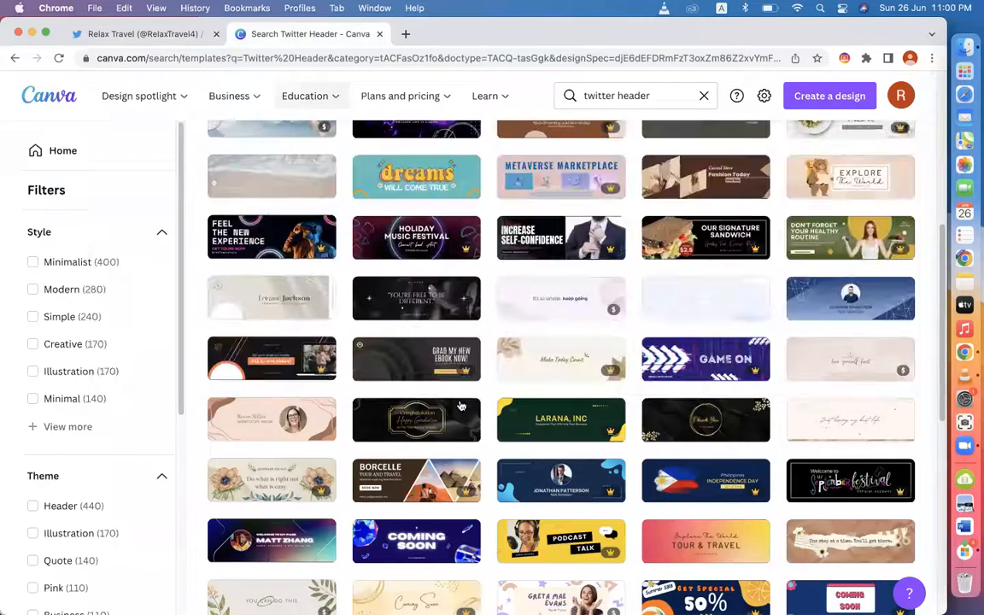
pyautogui.scroll(3, 432, 495)
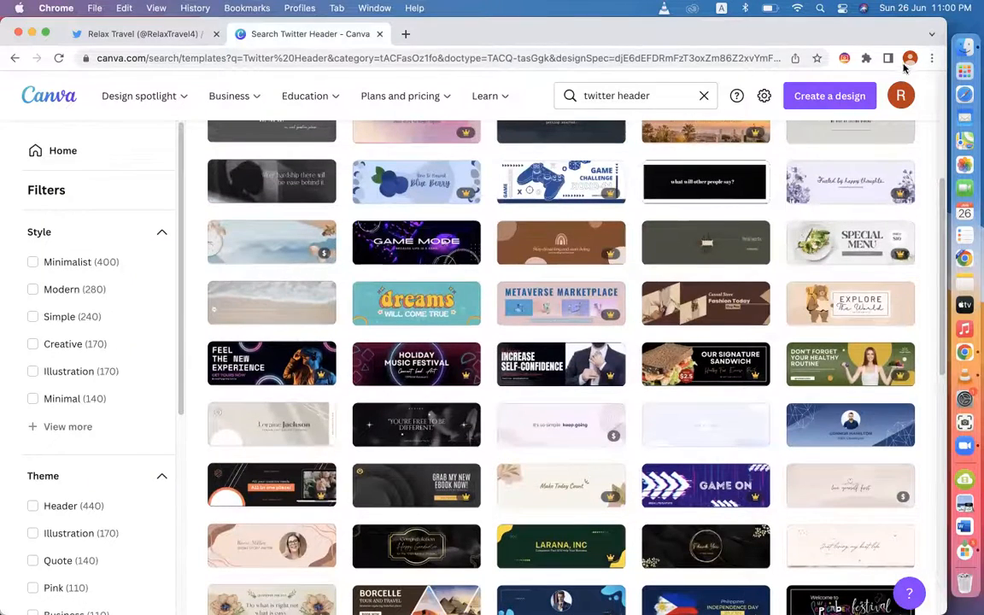
pyautogui.click(910, 58)
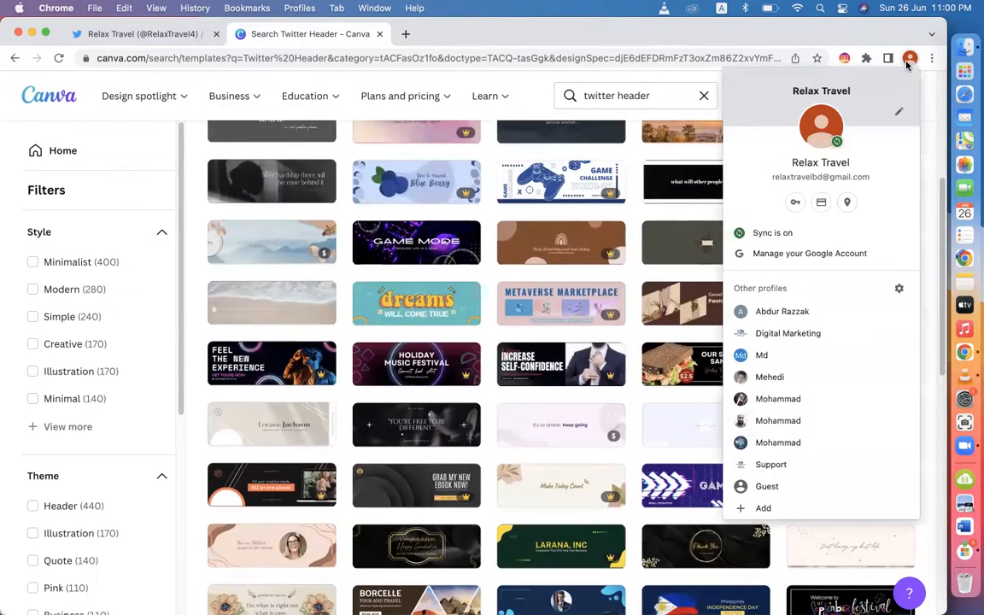
pyautogui.click(765, 399)
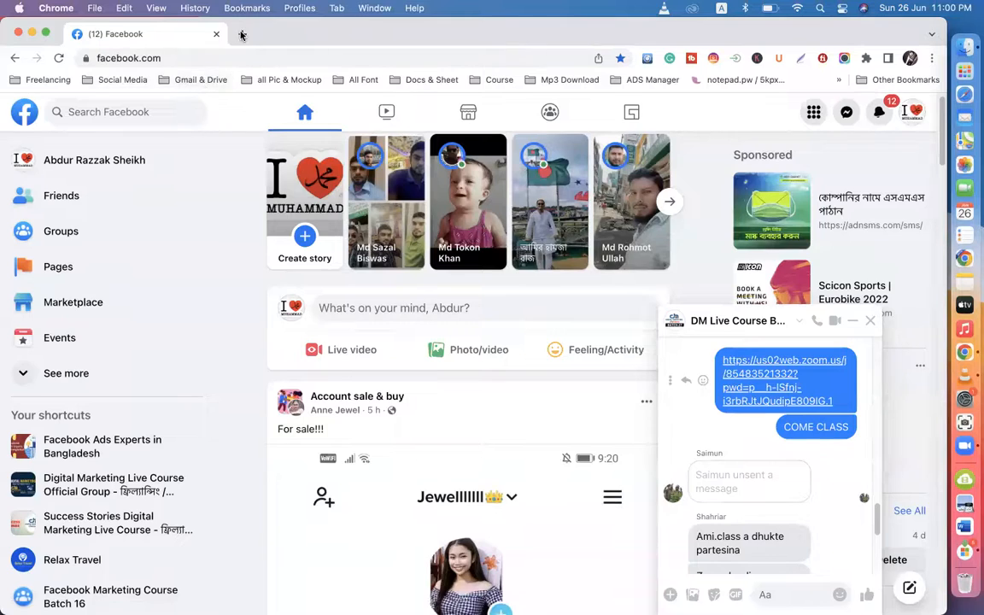
# Open the personal Twitter profile in a new tab from the Social Media bookmarks.
pyautogui.click(242, 35)
pyautogui.click(120, 81)
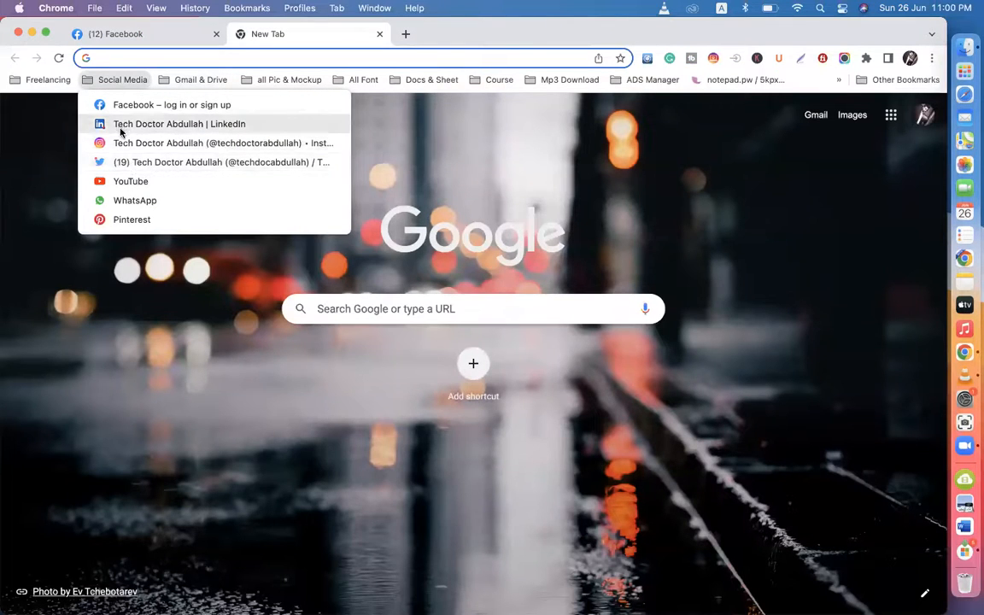
pyautogui.click(125, 163)
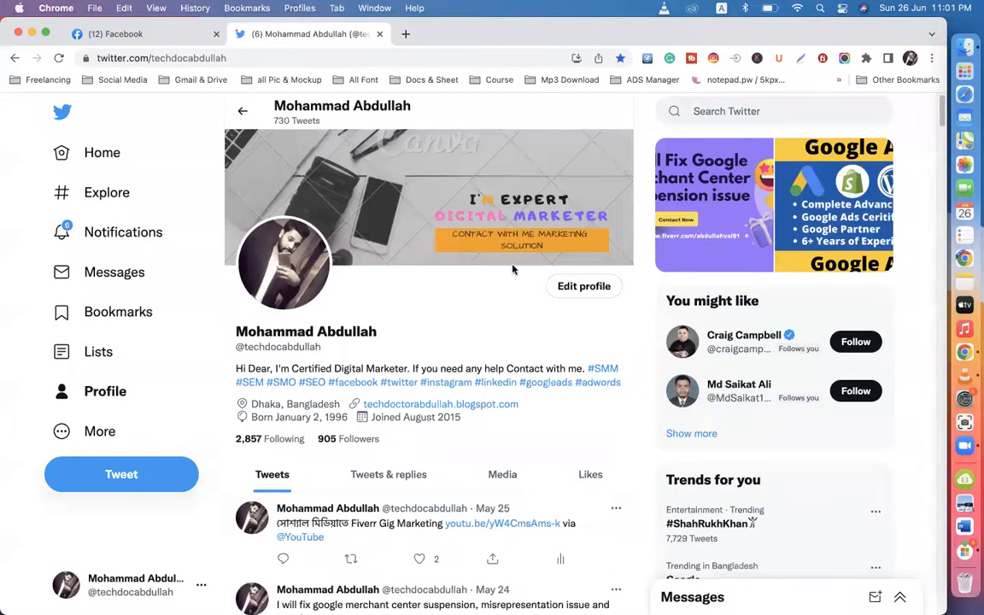
# Return to the Facebook tab and focus its search box.
pyautogui.click(910, 58)
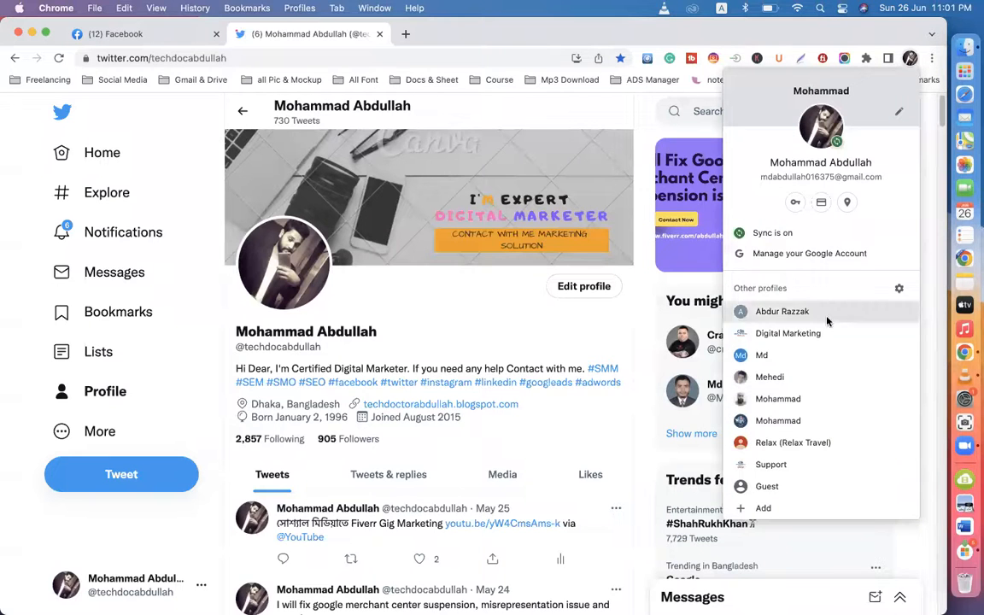
pyautogui.click(130, 34)
pyautogui.click(106, 112)
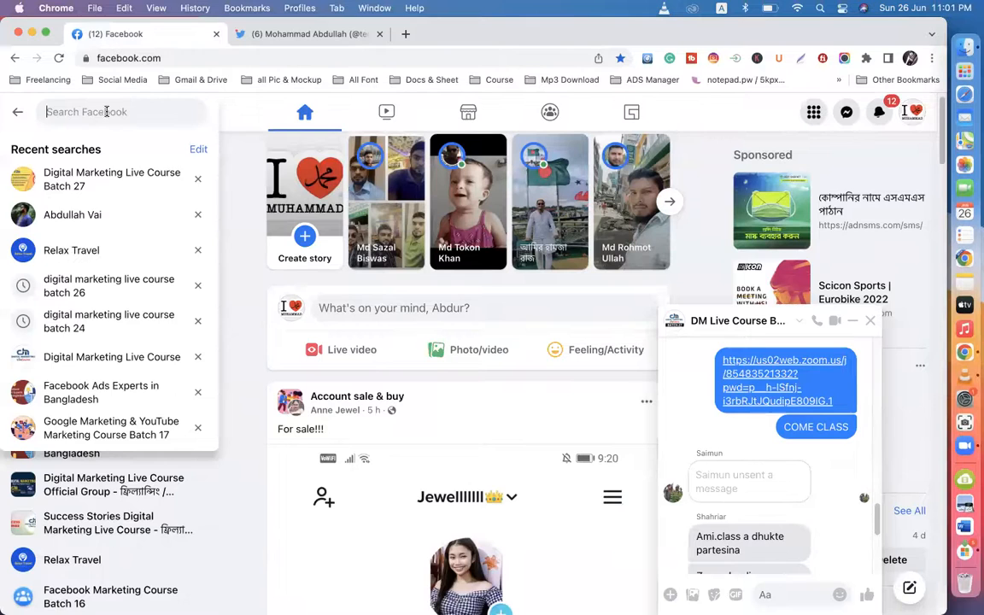
# Open the Relax Travel Facebook page from recent searches, close Messenger chat, and scroll to About.
pyautogui.click(75, 256)
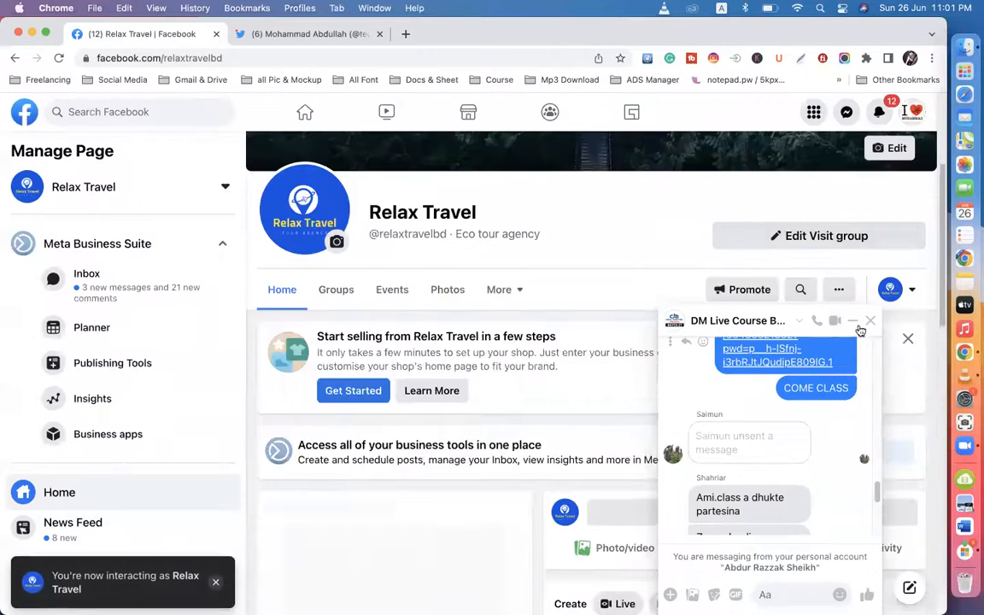
pyautogui.click(871, 321)
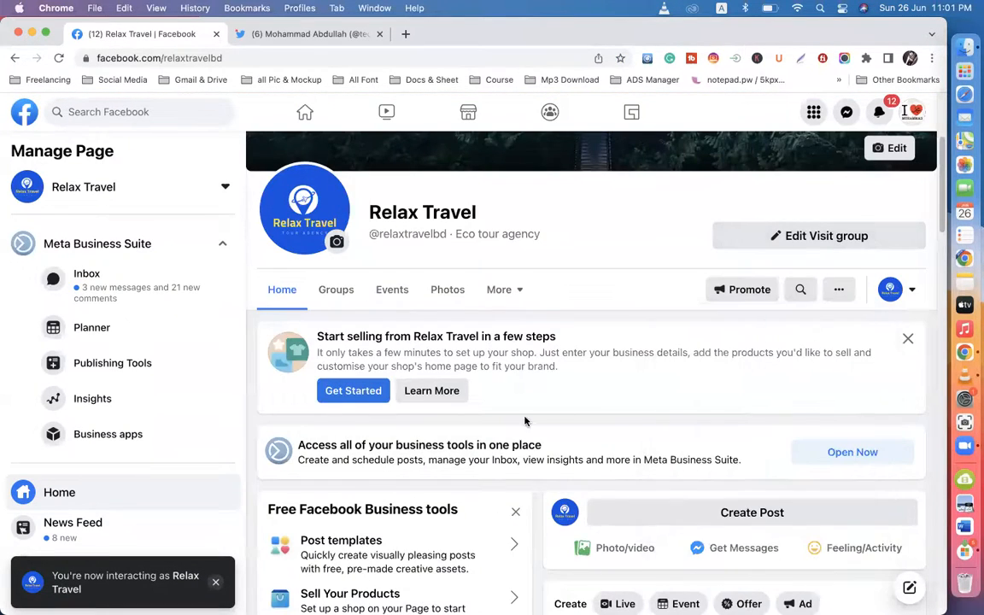
pyautogui.scroll(-5, 468, 412)
pyautogui.scroll(-10, 470, 413)
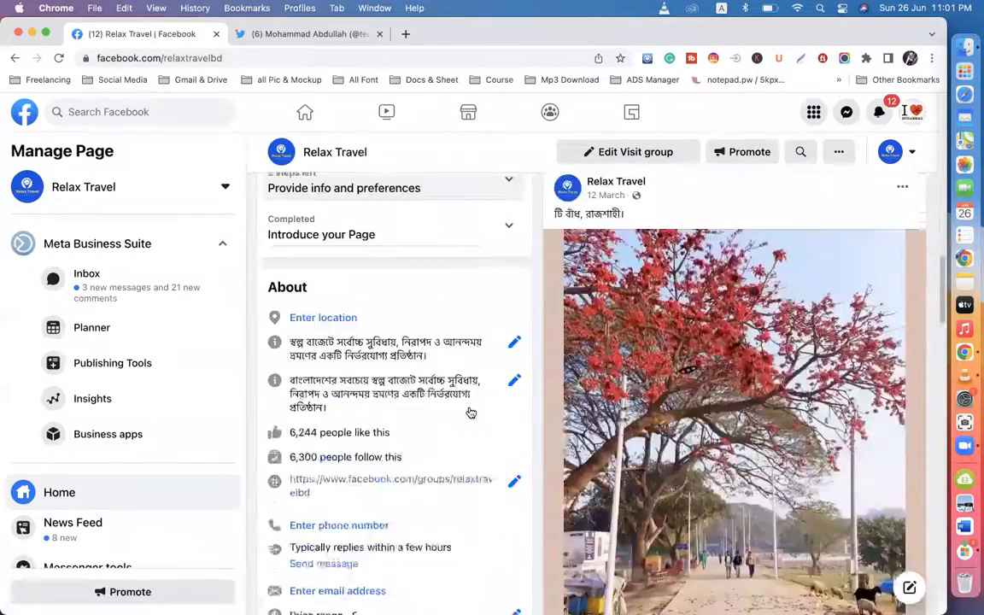
pyautogui.scroll(2, 469, 413)
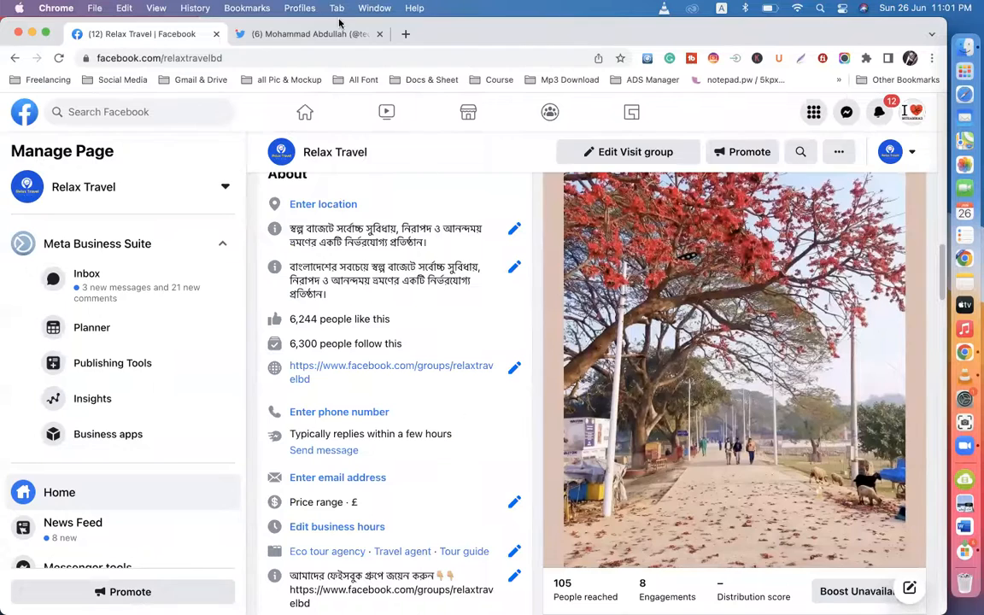
pyautogui.click(910, 57)
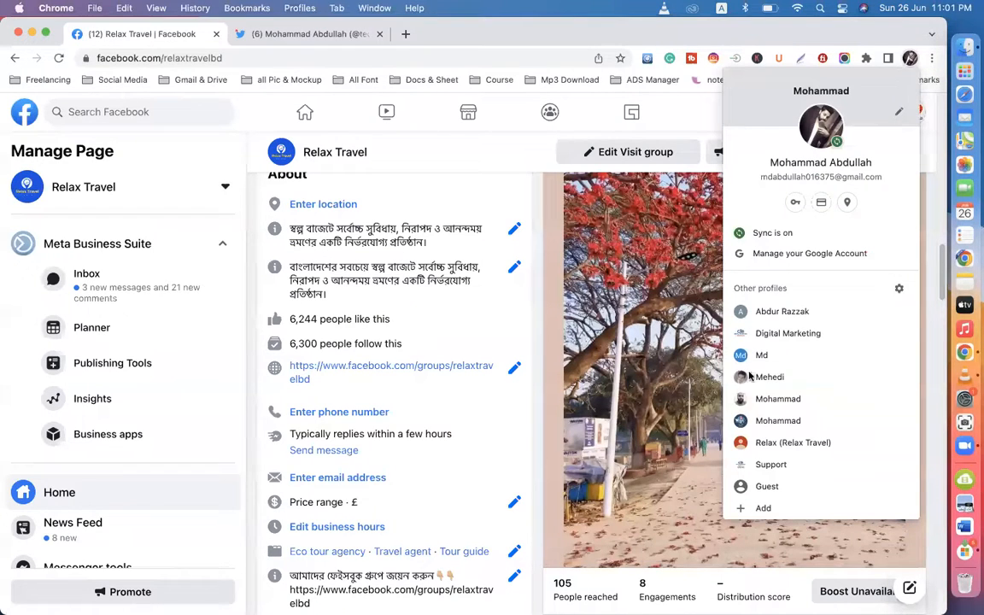
# In the Relax Travel Chrome profile, open the mountain hiker 'Explore Your Adventure' header template.
pyautogui.click(760, 443)
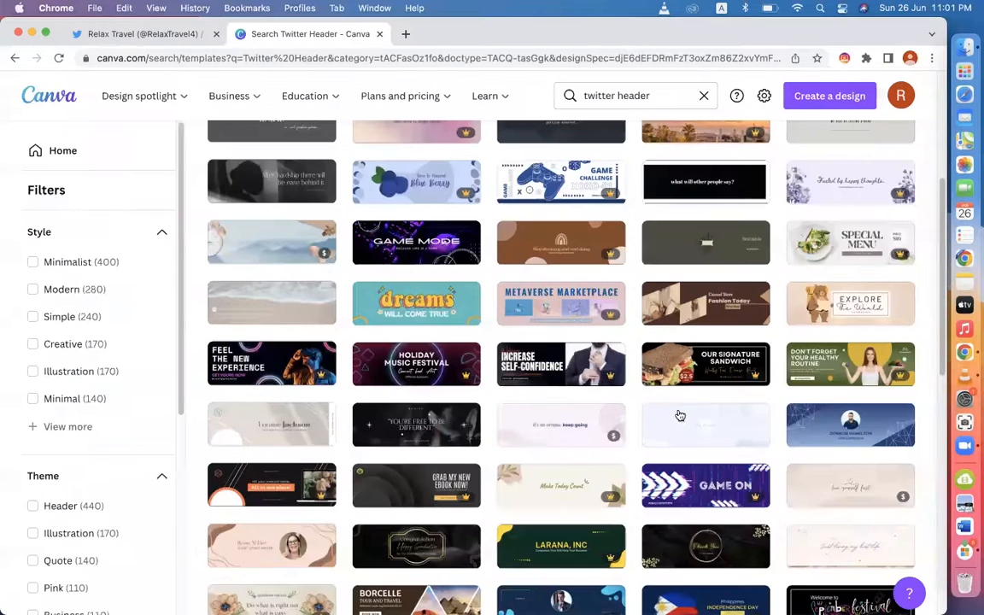
pyautogui.scroll(5, 484, 378)
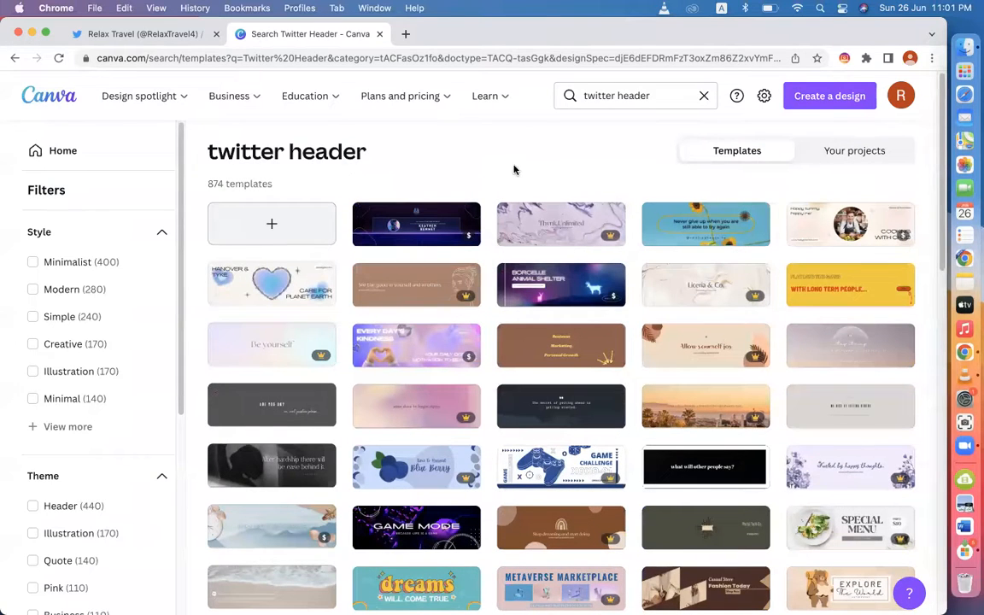
pyautogui.scroll(-1, 514, 169)
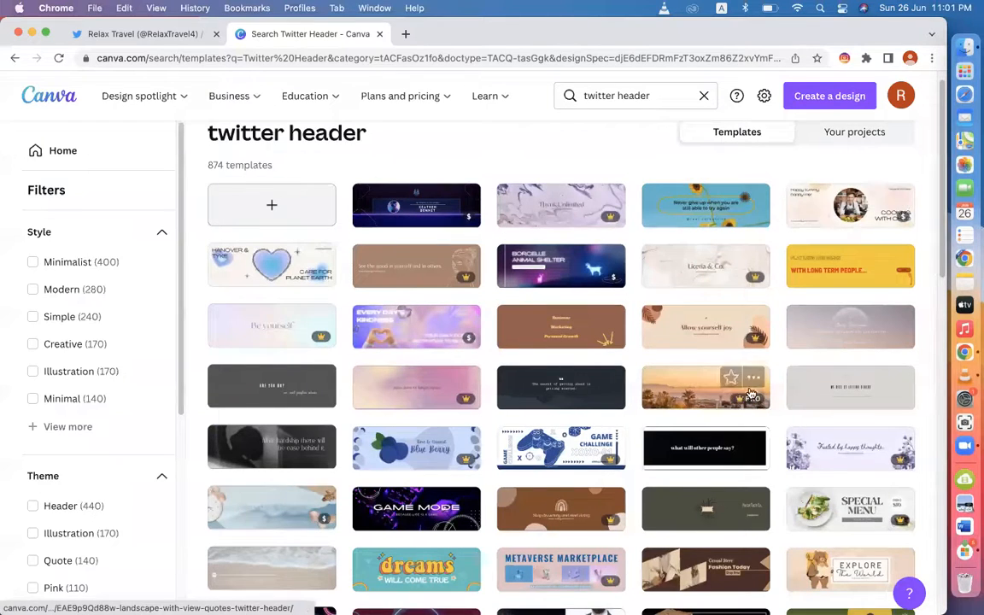
pyautogui.scroll(-2, 859, 305)
pyautogui.scroll(-5, 662, 265)
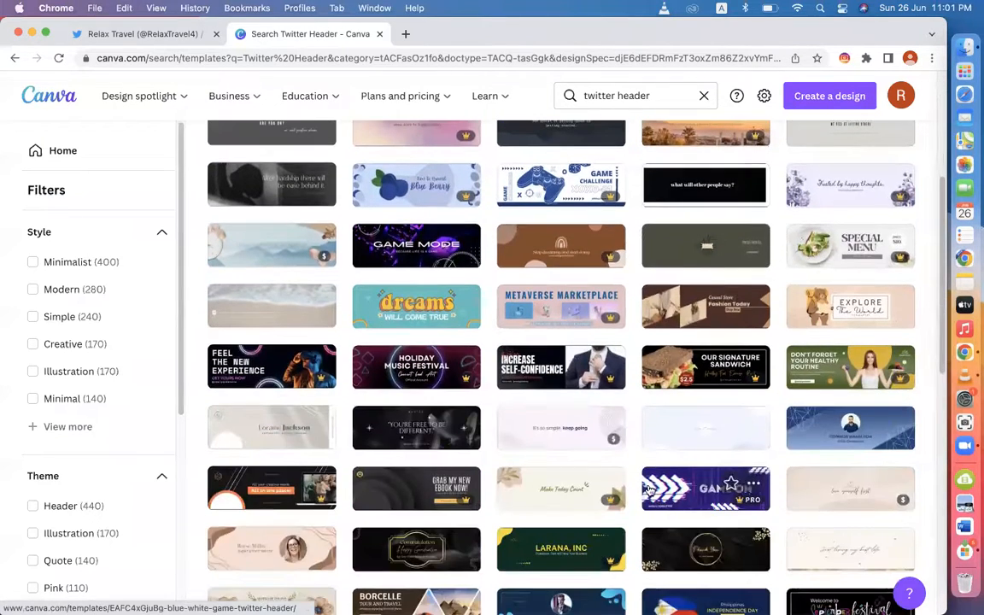
pyautogui.scroll(-6, 564, 414)
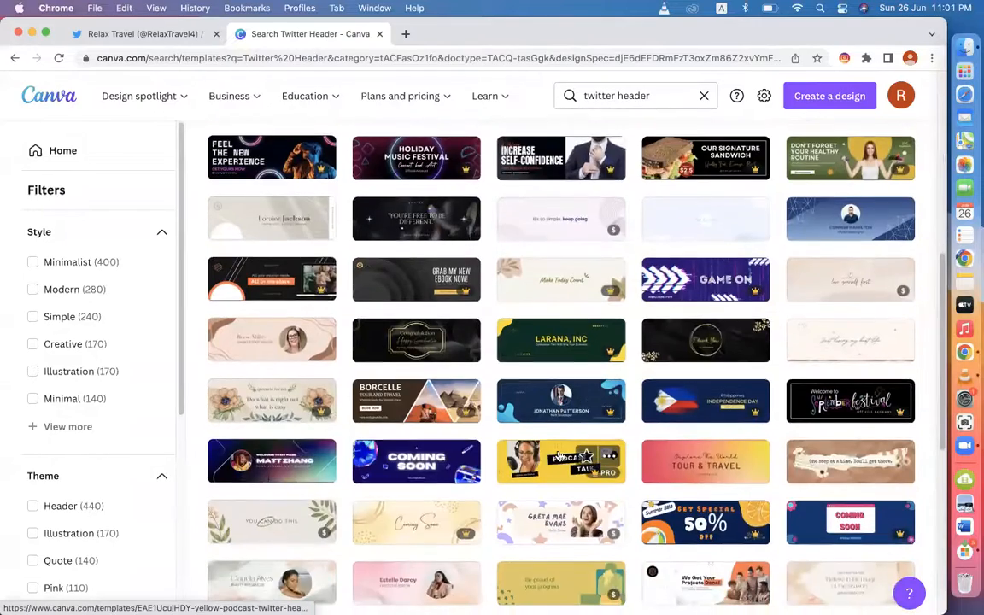
pyautogui.scroll(-6, 560, 457)
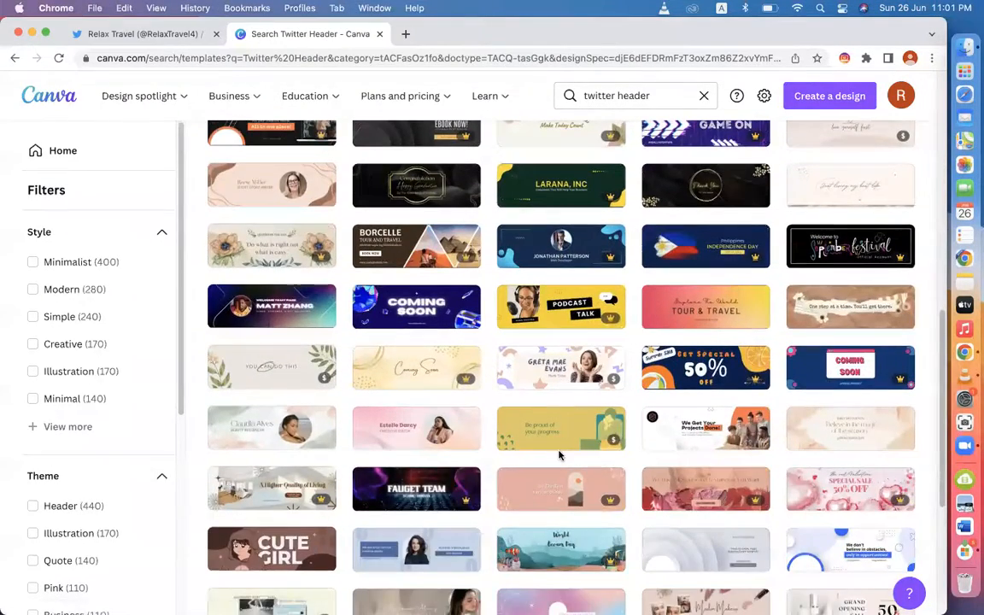
pyautogui.scroll(-4, 560, 457)
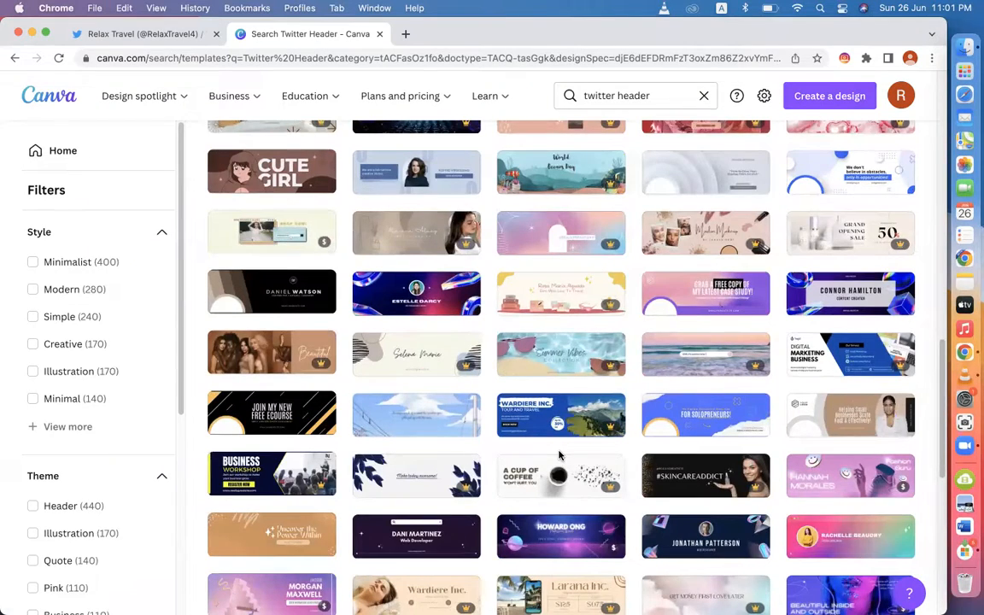
pyautogui.scroll(-3, 560, 456)
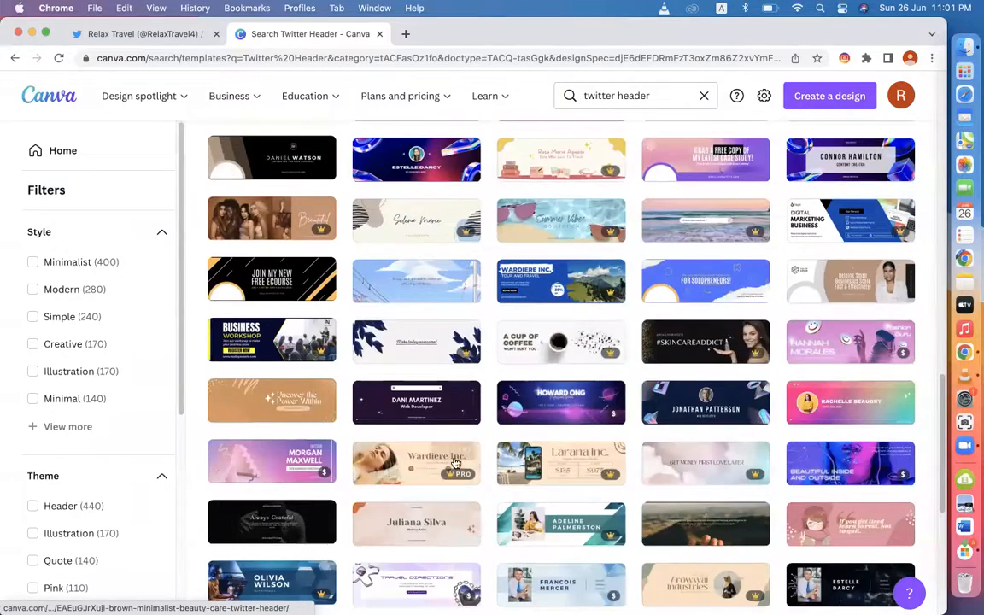
pyautogui.scroll(-3, 459, 462)
pyautogui.scroll(-1, 458, 462)
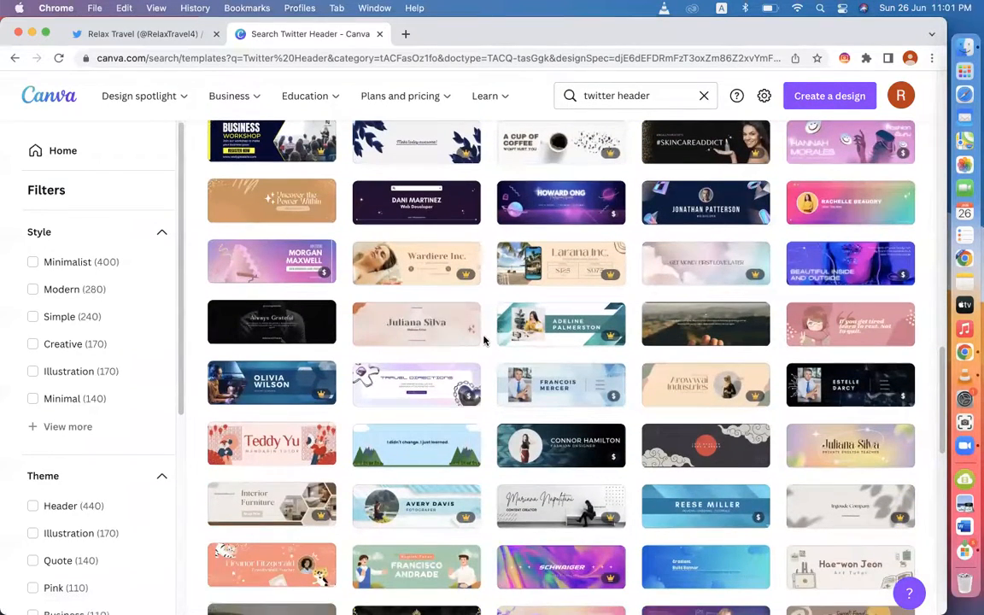
pyautogui.scroll(-4, 428, 385)
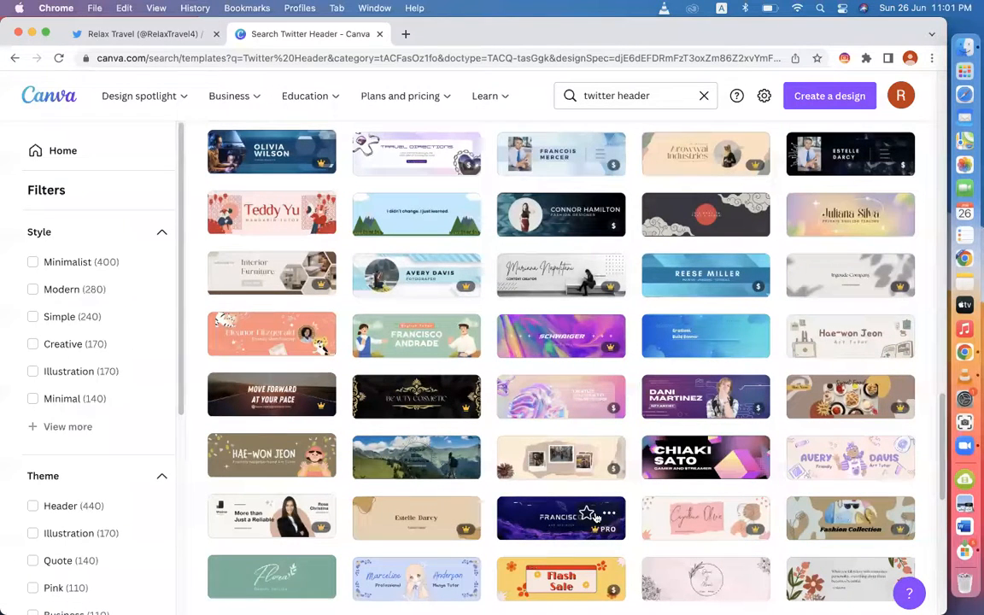
pyautogui.click(413, 466)
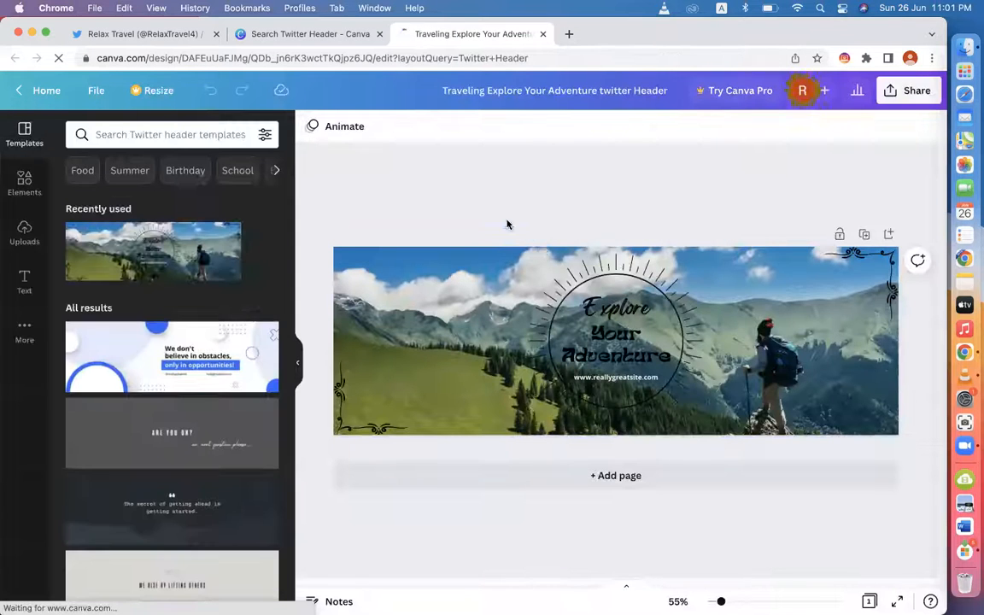
# Close the design-together tip and sharing panel and return to the header design.
pyautogui.click(603, 242)
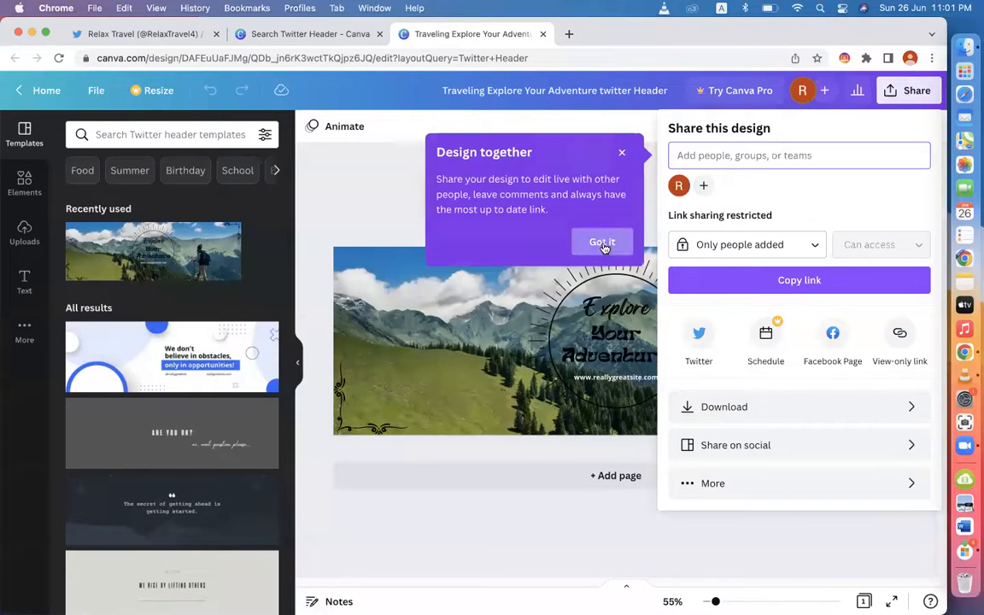
pyautogui.click(342, 191)
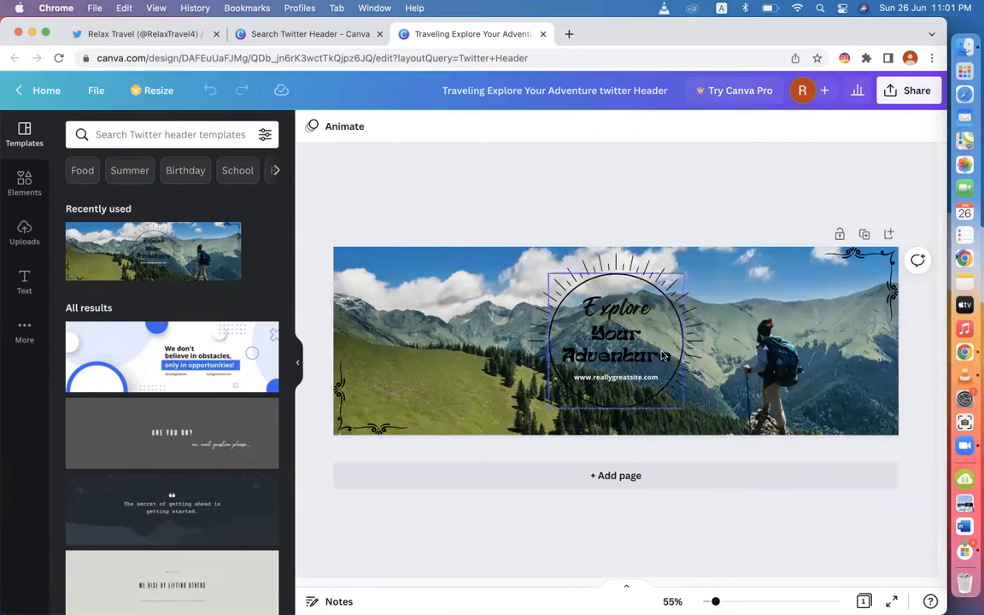
pyautogui.click(256, 34)
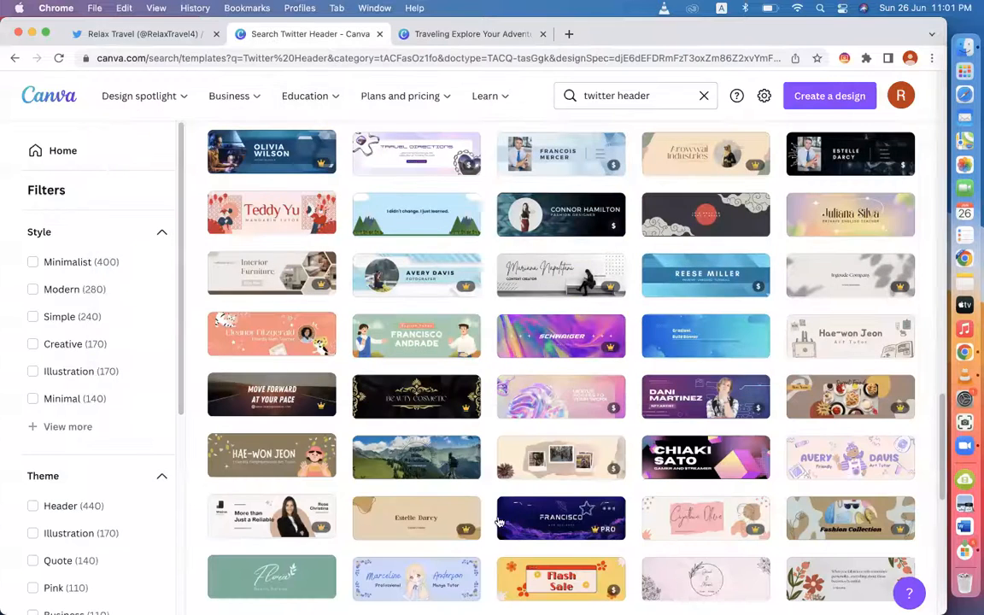
pyautogui.click(435, 34)
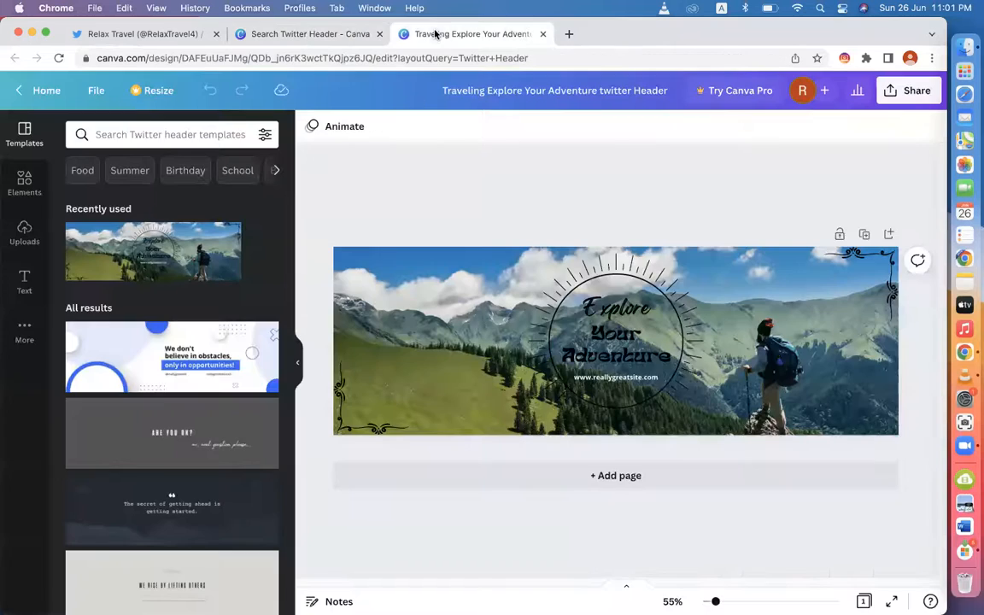
# Delete the Explore, Your Adventure and website address text from the header.
pyautogui.click(628, 314)
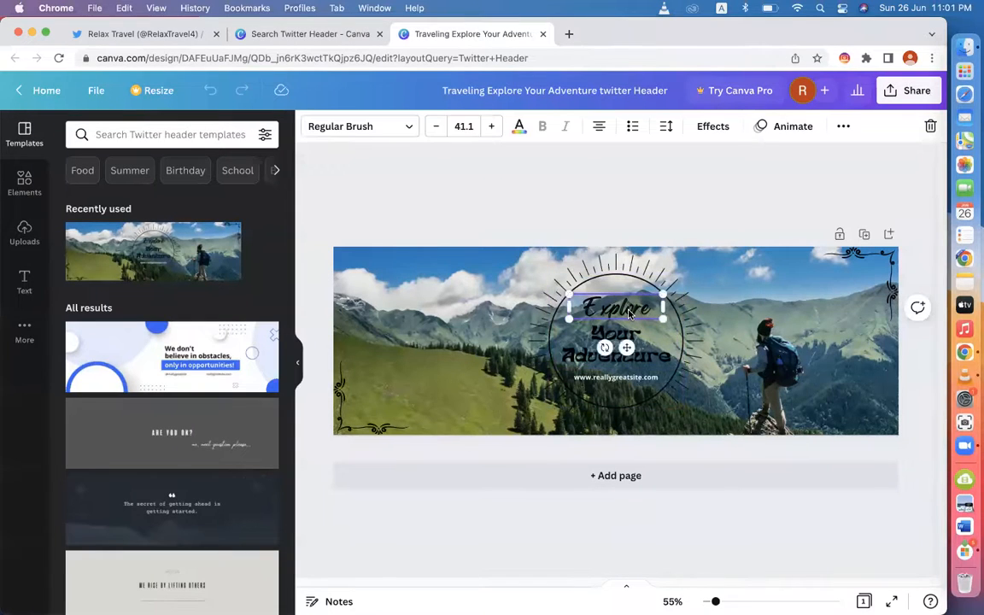
pyautogui.press('BackSpace')
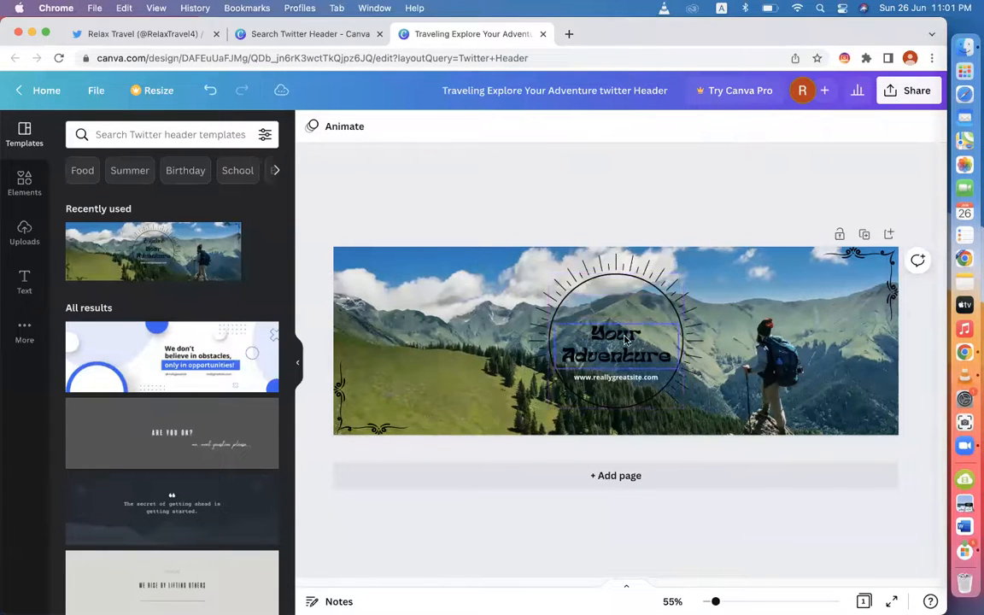
pyautogui.click(626, 341)
pyautogui.press('BackSpace')
pyautogui.click(615, 376)
pyautogui.press('BackSpace')
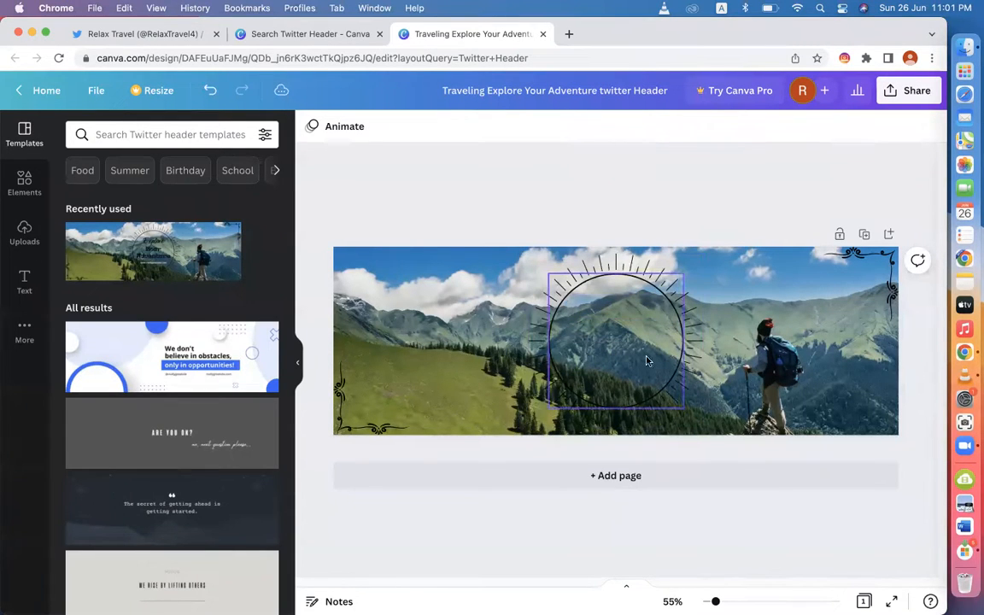
# Upload AIRPLANE LOGO DESIGN.png to Canva's uploads.
pyautogui.click(24, 233)
pyautogui.click(154, 167)
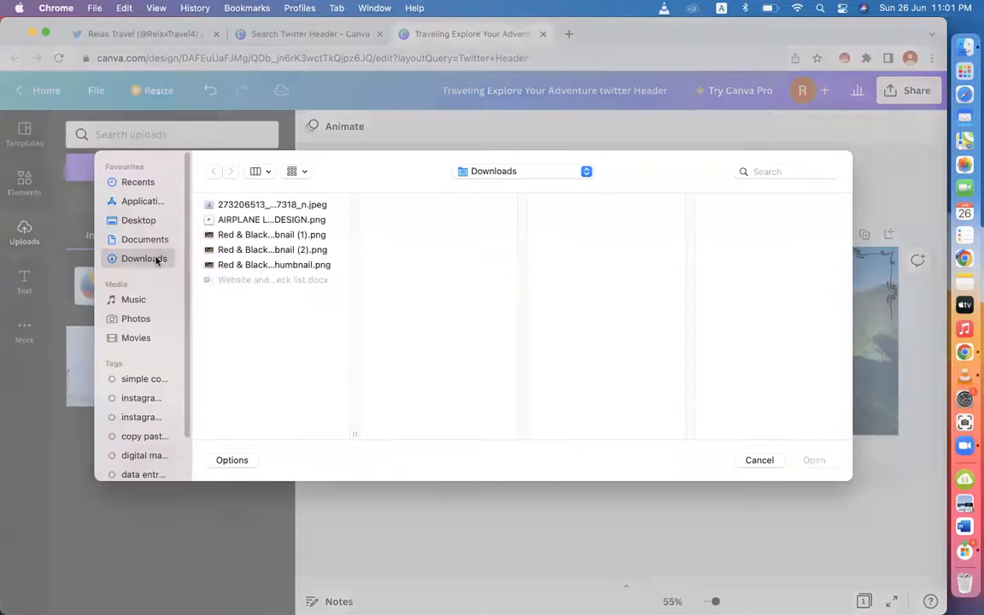
pyautogui.click(228, 219)
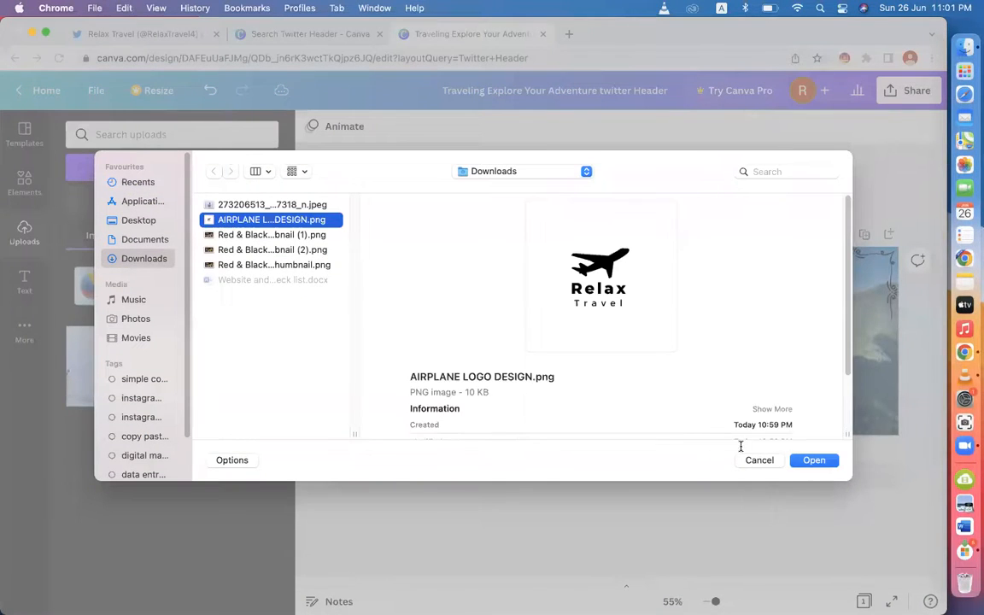
pyautogui.click(813, 462)
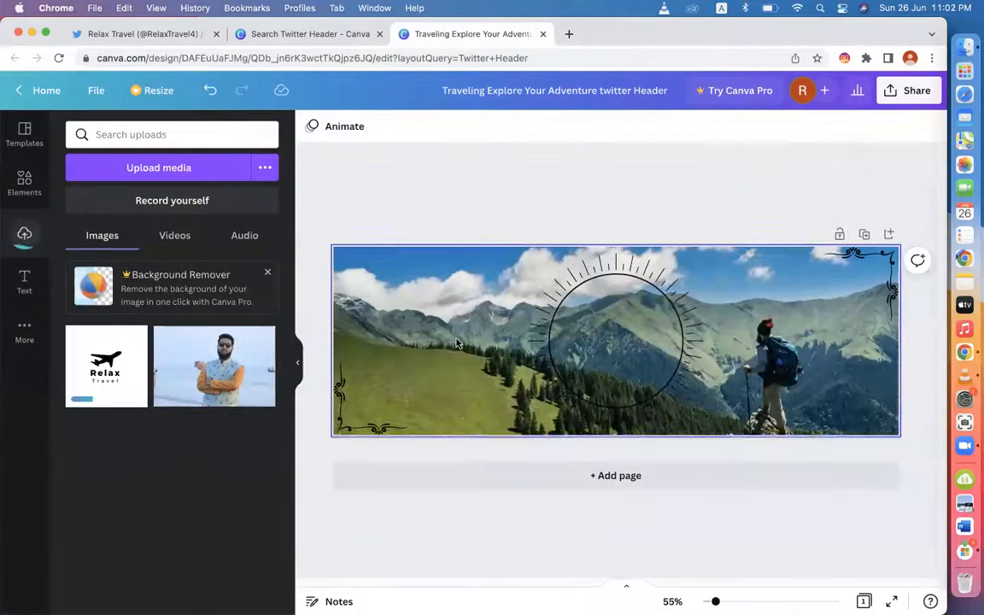
pyautogui.click(267, 273)
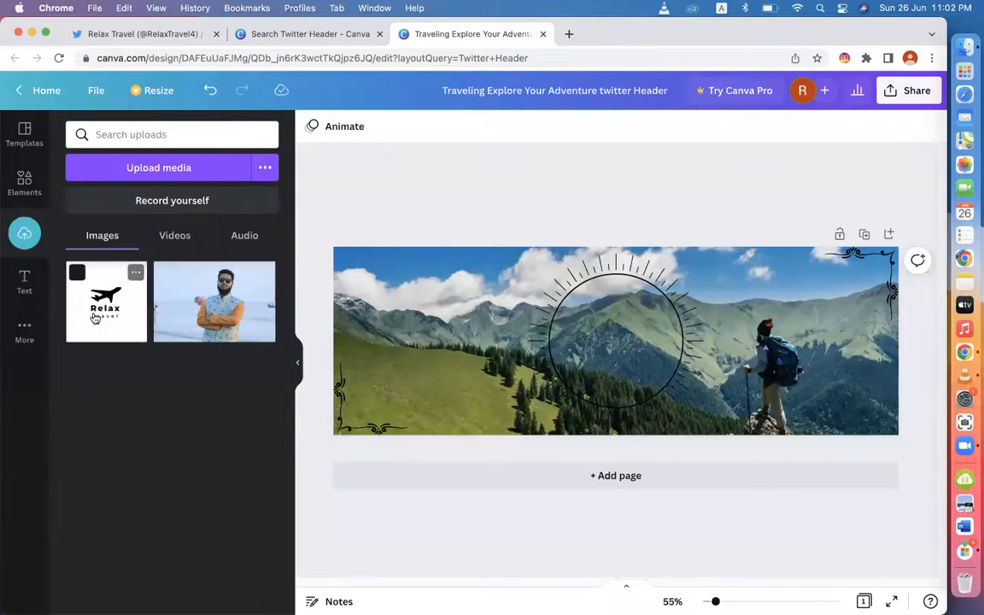
# Place the logo in the sunburst circle, resize and centre it, then delete it.
pyautogui.click(95, 318)
pyautogui.moveTo(671, 395); pyautogui.dragTo(649, 374)
pyautogui.moveTo(606, 333); pyautogui.dragTo(615, 345)
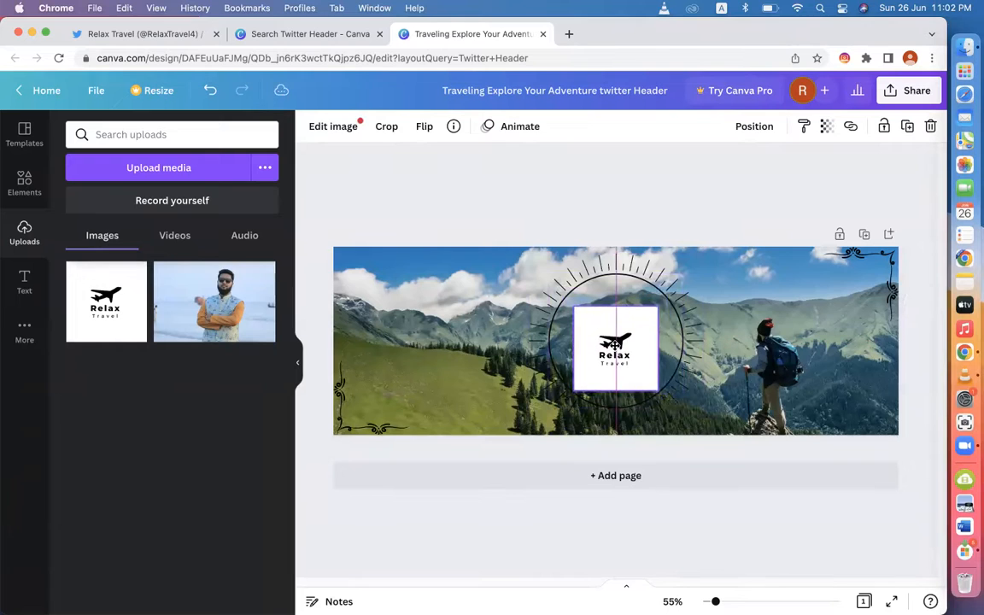
pyautogui.click(551, 204)
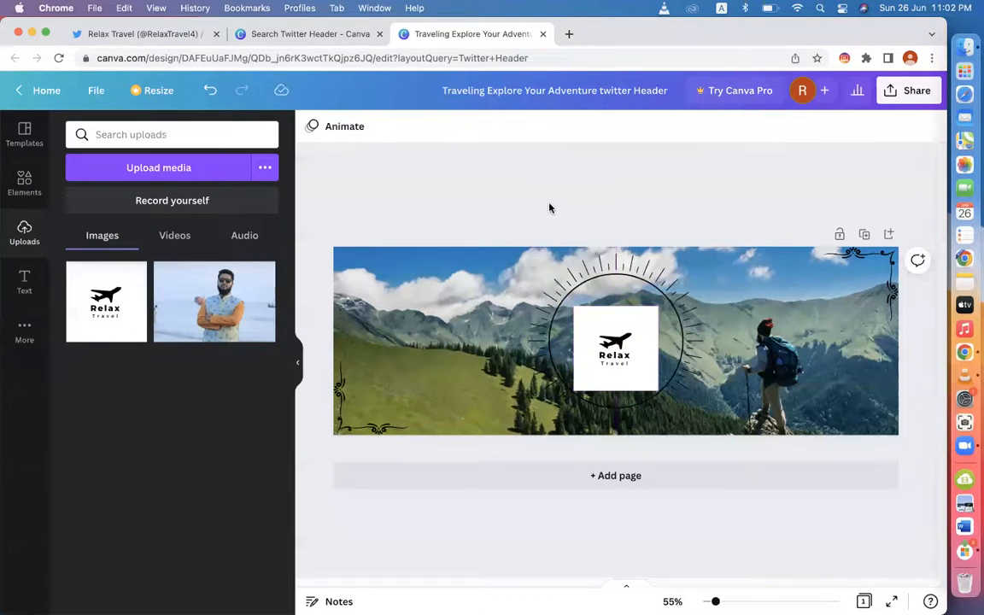
pyautogui.click(614, 352)
pyautogui.press('Delete')
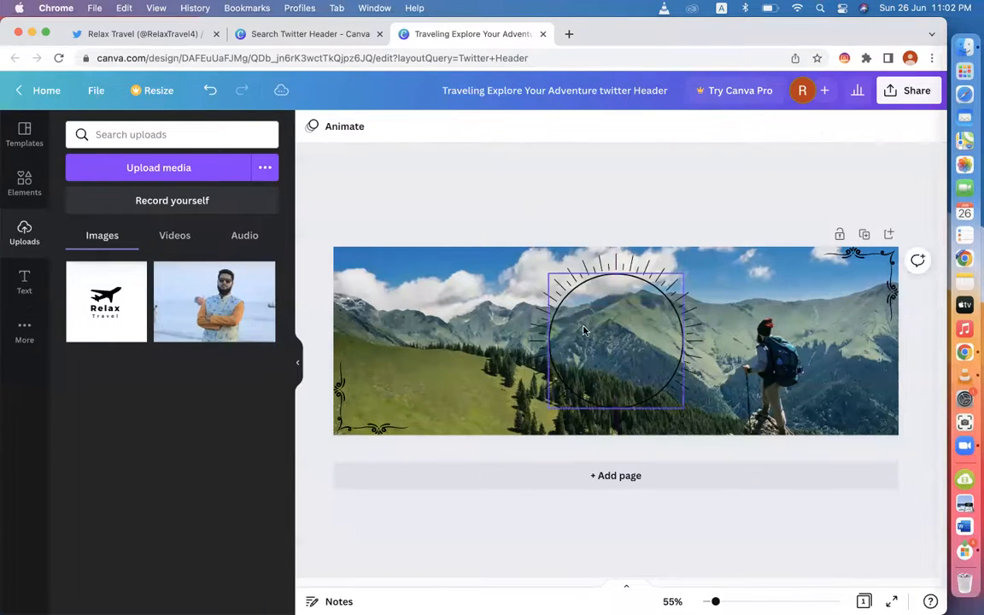
pyautogui.click(24, 282)
# Add a heading with the Realx text and stack the Travel line below it.
pyautogui.click(111, 205)
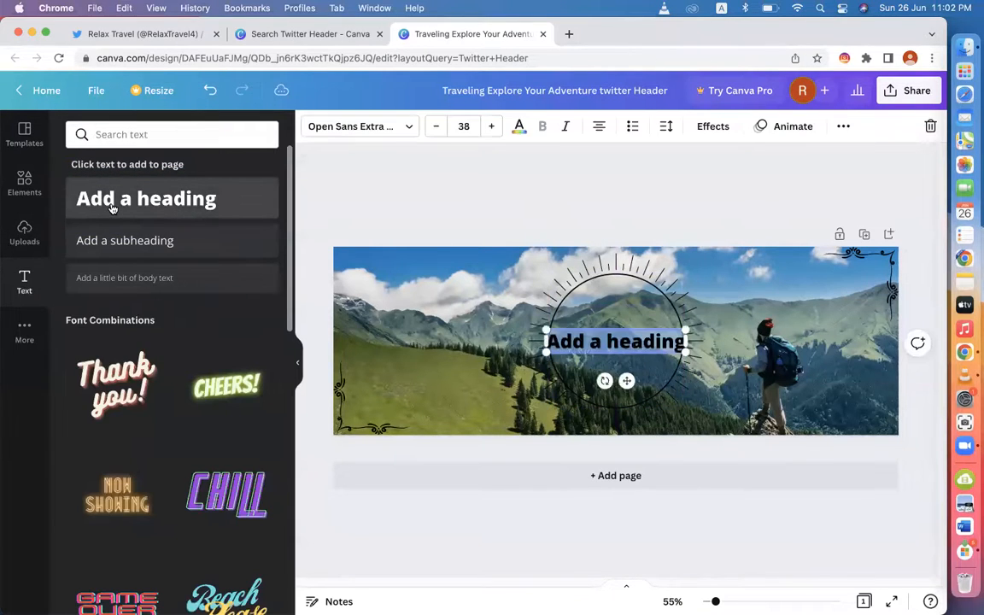
pyautogui.write('Real')
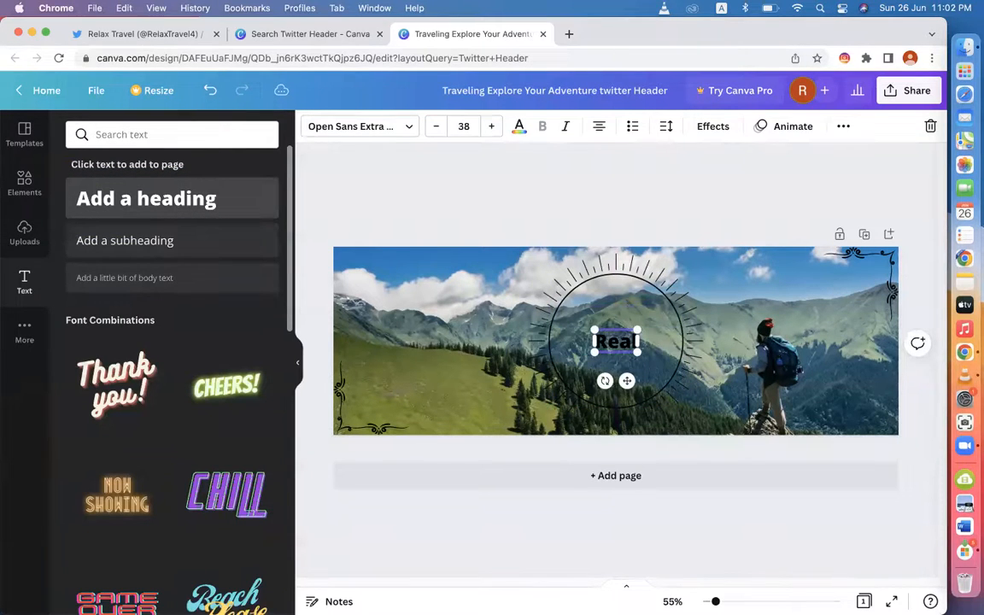
pyautogui.write('x')
pyautogui.press('super+z')
pyautogui.write('Relax')
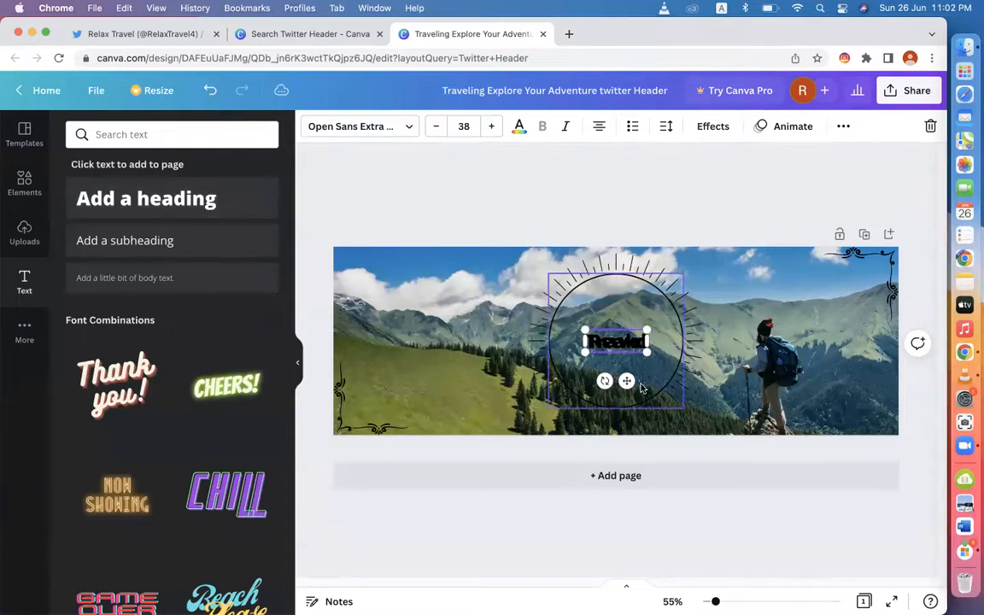
pyautogui.moveTo(629, 381); pyautogui.dragTo(630, 403)
pyautogui.moveTo(617, 344); pyautogui.dragTo(614, 332)
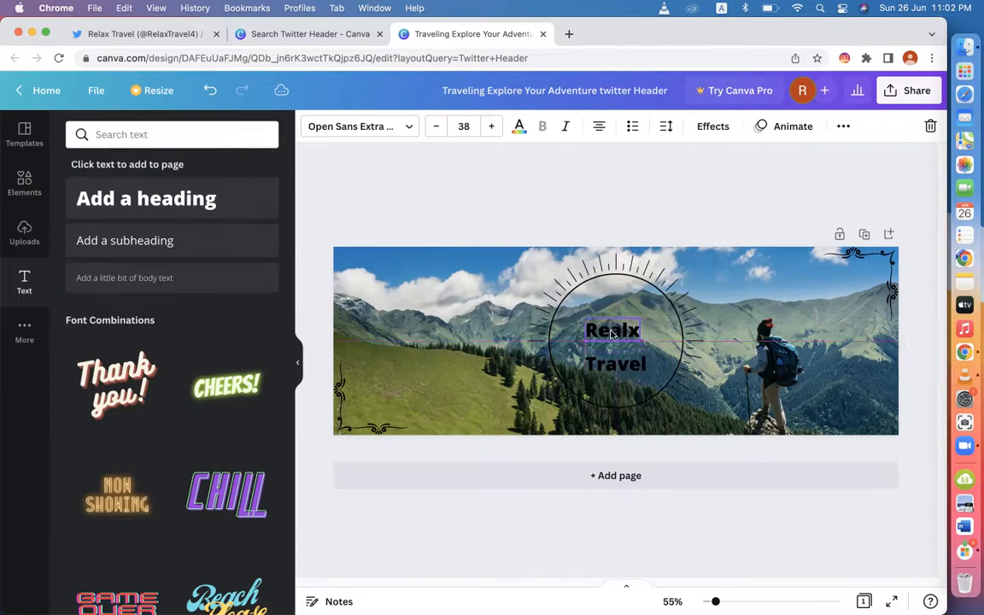
# Make both the Realx and Travel text white.
pyautogui.click(519, 128)
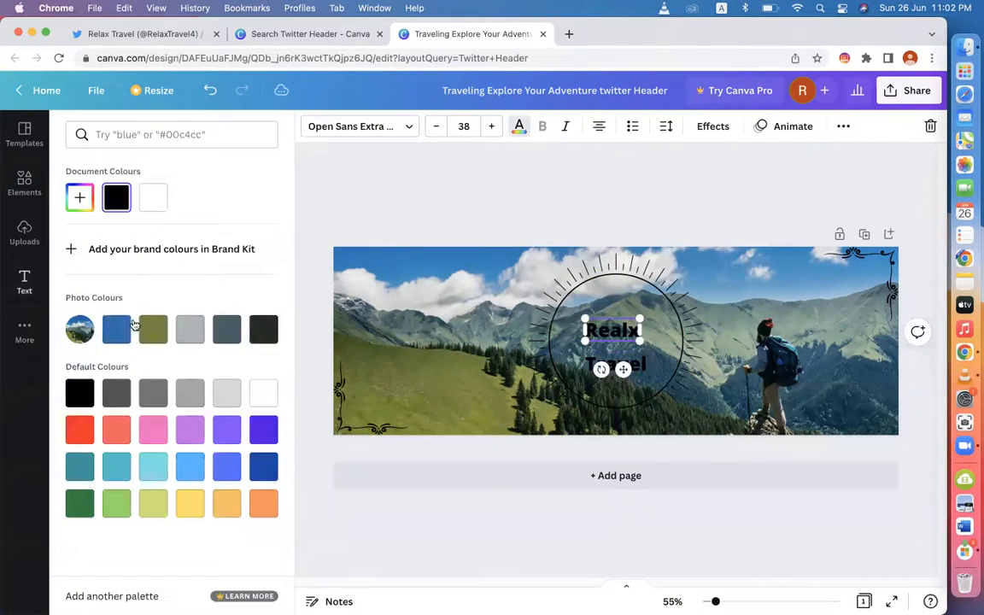
pyautogui.click(260, 394)
pyautogui.click(616, 365)
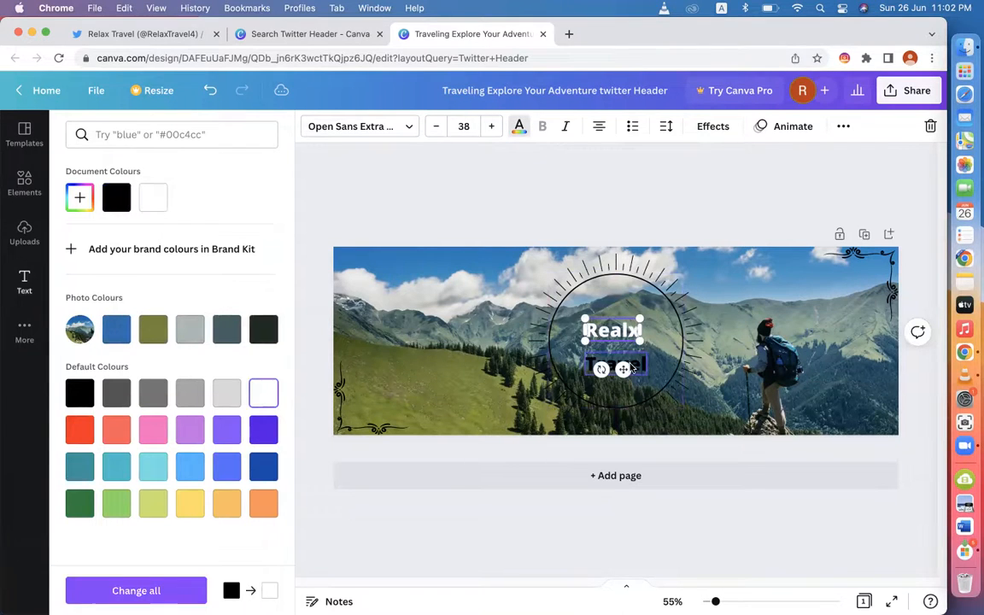
pyautogui.click(266, 400)
# Enlarge Realx and centre it inside the circle, then start resizing Travel.
pyautogui.click(634, 339)
pyautogui.moveTo(642, 341); pyautogui.dragTo(707, 369)
pyautogui.moveTo(661, 330); pyautogui.dragTo(635, 322)
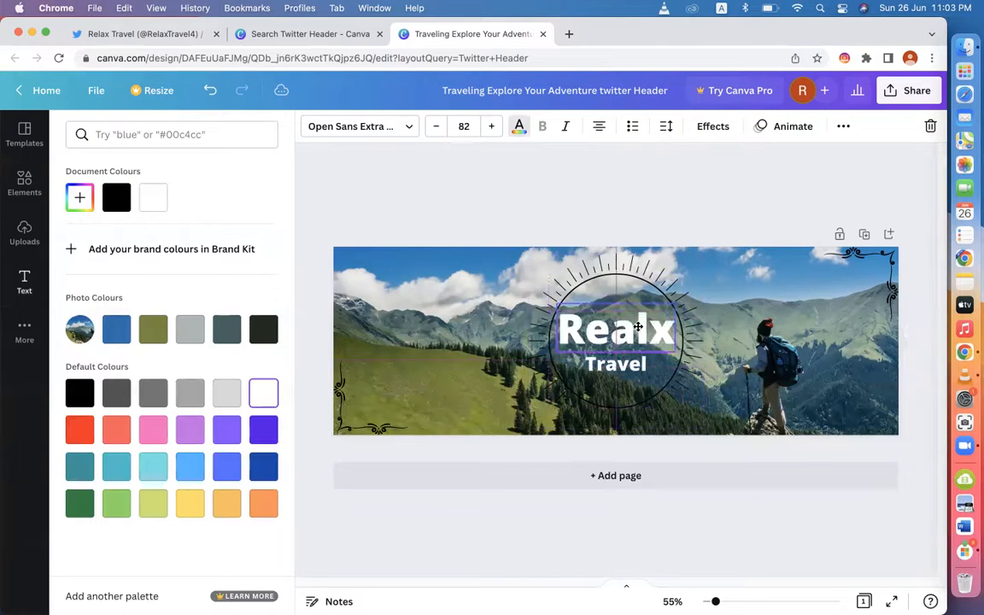
pyautogui.moveTo(676, 352); pyautogui.dragTo(662, 347)
pyautogui.moveTo(596, 327); pyautogui.dragTo(602, 324)
pyautogui.click(612, 363)
pyautogui.moveTo(651, 374); pyautogui.dragTo(624, 371)
# Download the finished Relax Travel header as a PNG via Share > Download.
pyautogui.click(622, 203)
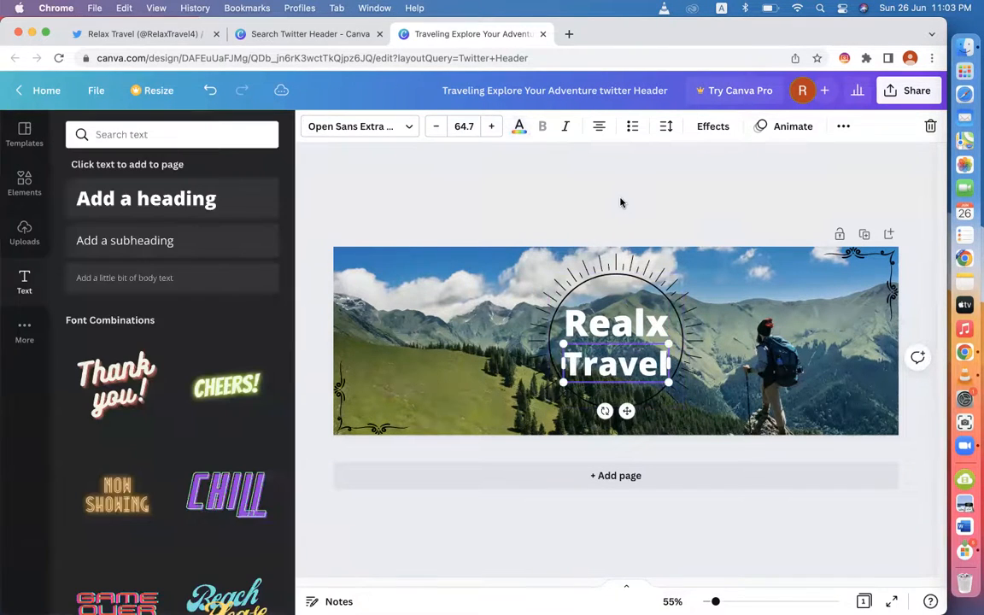
pyautogui.click(463, 189)
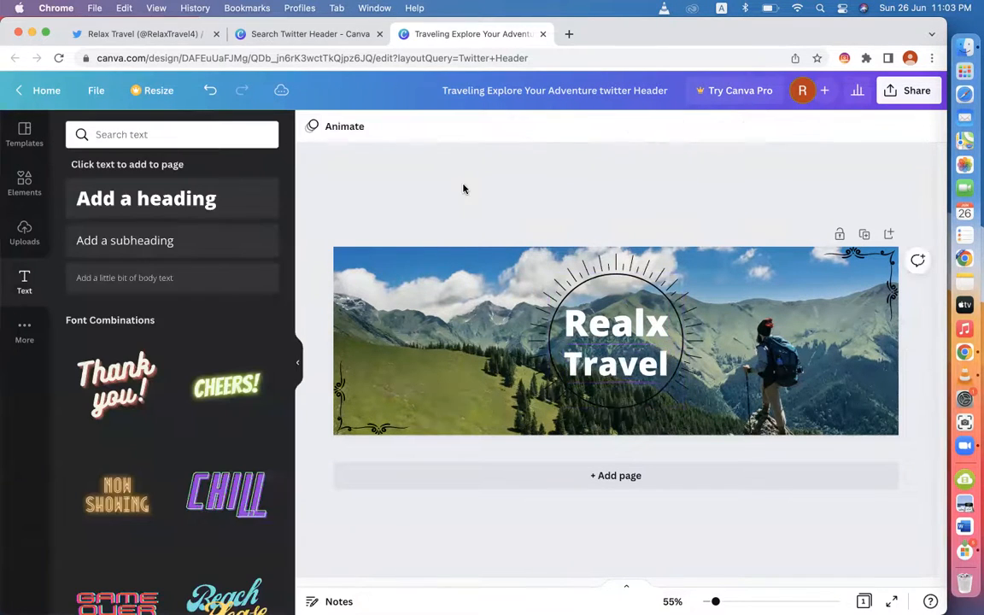
pyautogui.click(911, 92)
pyautogui.click(765, 415)
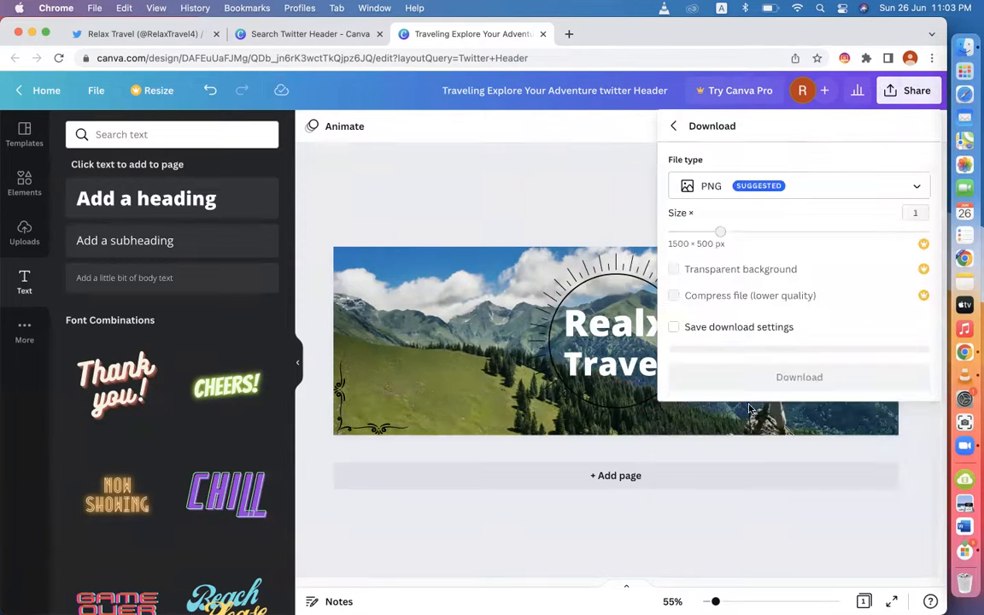
pyautogui.click(777, 376)
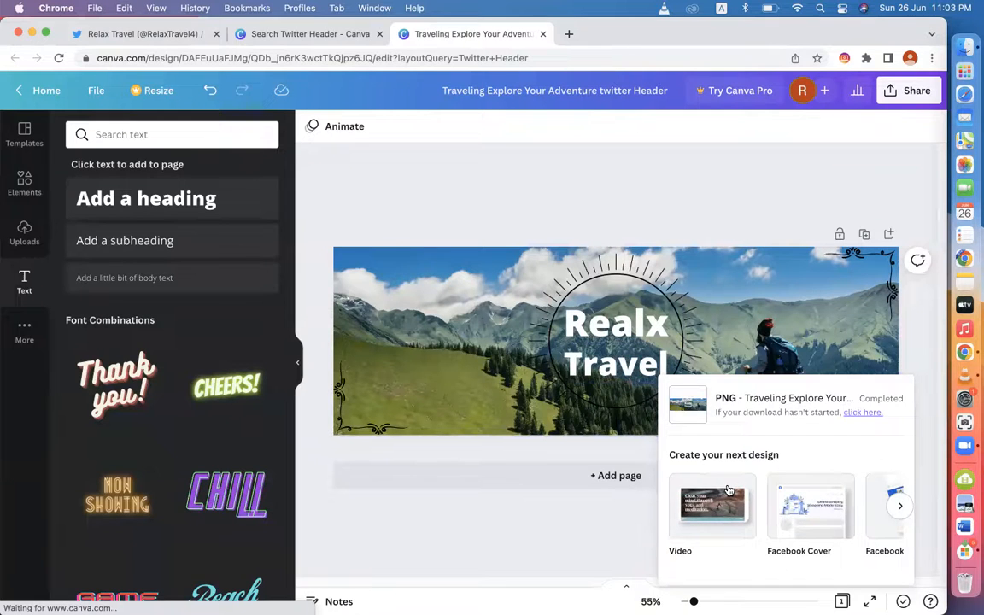
pyautogui.click(146, 35)
# Set the downloaded Canva PNG as the header image in Twitter's Edit profile dialog.
pyautogui.click(584, 265)
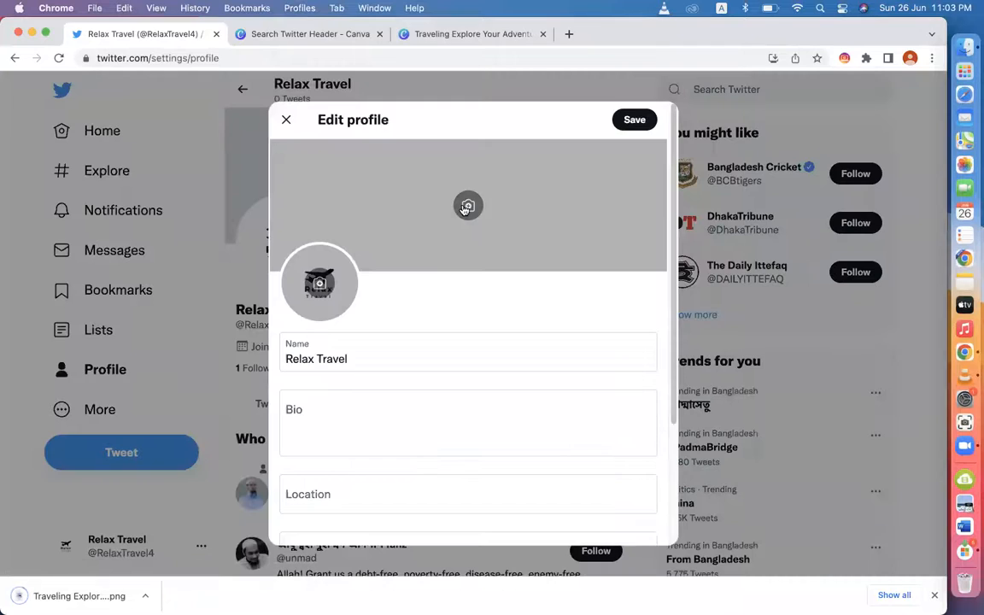
pyautogui.click(466, 208)
pyautogui.click(257, 279)
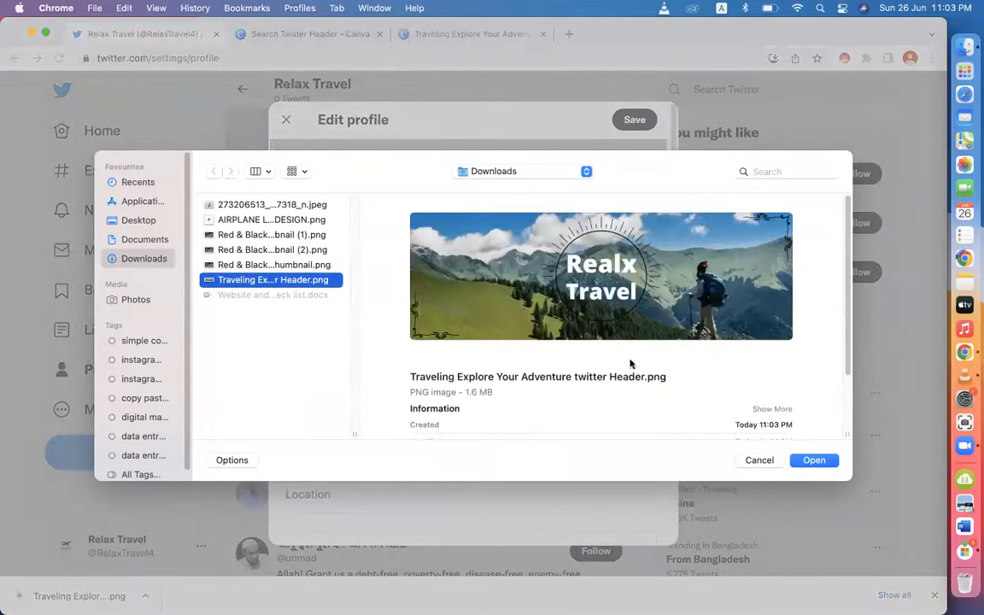
pyautogui.click(826, 462)
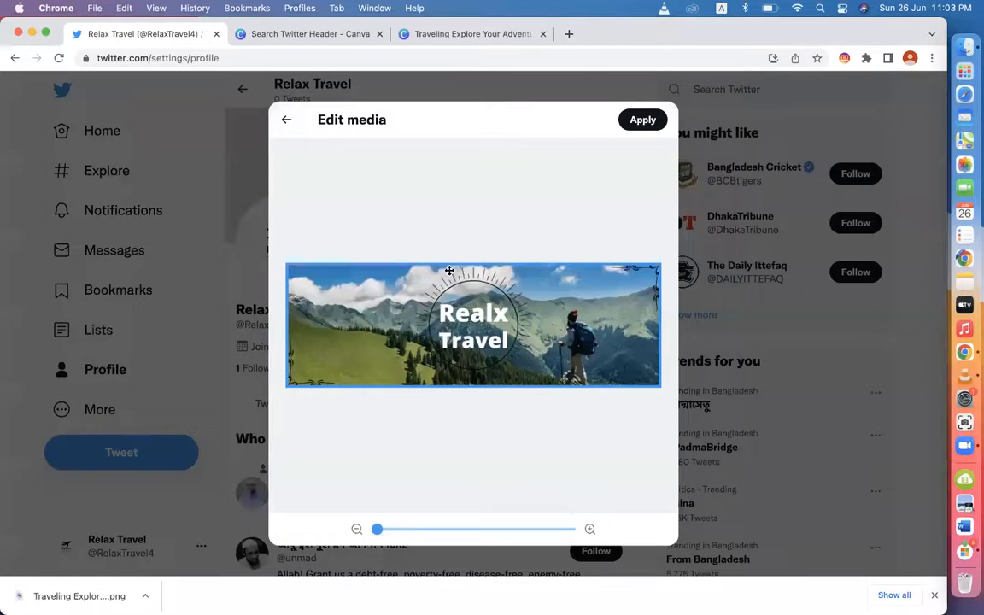
pyautogui.click(642, 121)
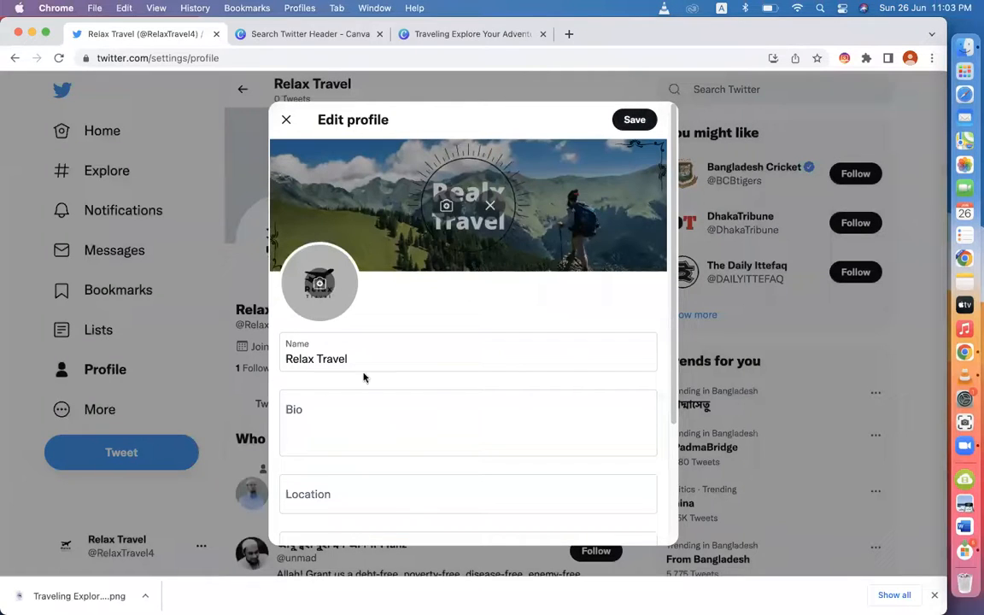
pyautogui.click(317, 420)
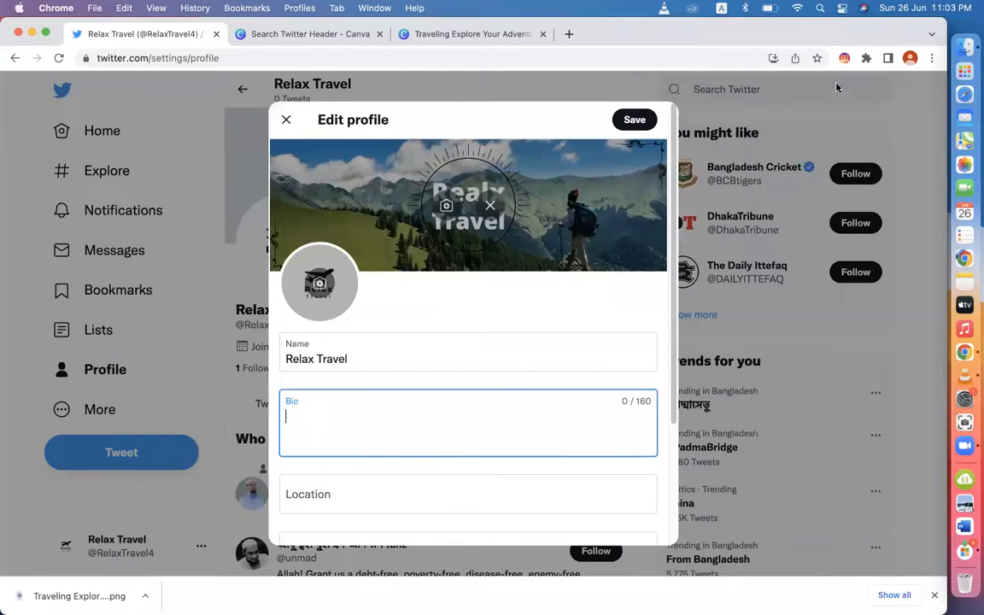
pyautogui.click(910, 58)
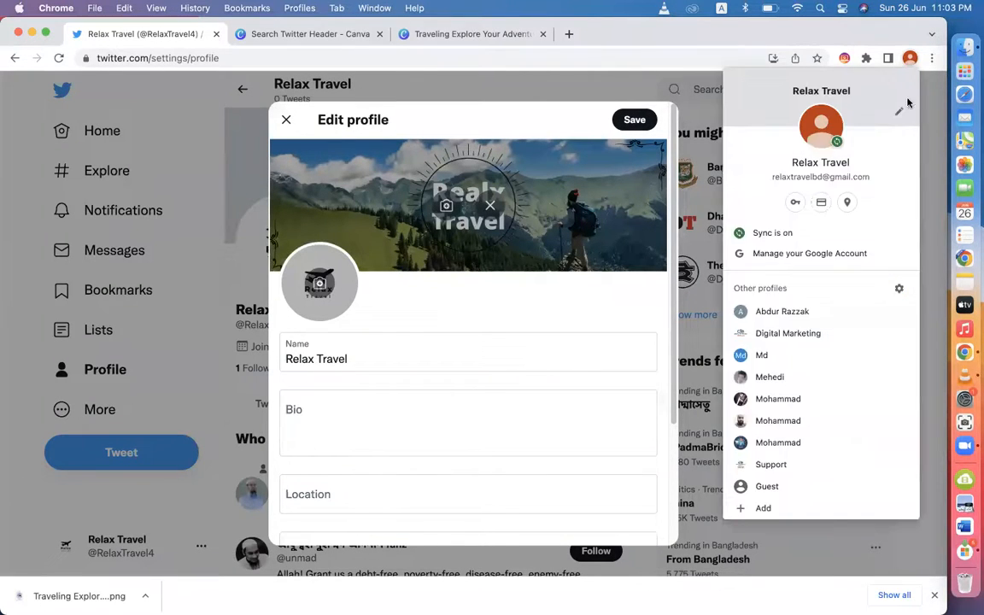
# Copy the Bengali intro text from the Facebook page's About section for the Bio field.
pyautogui.click(795, 399)
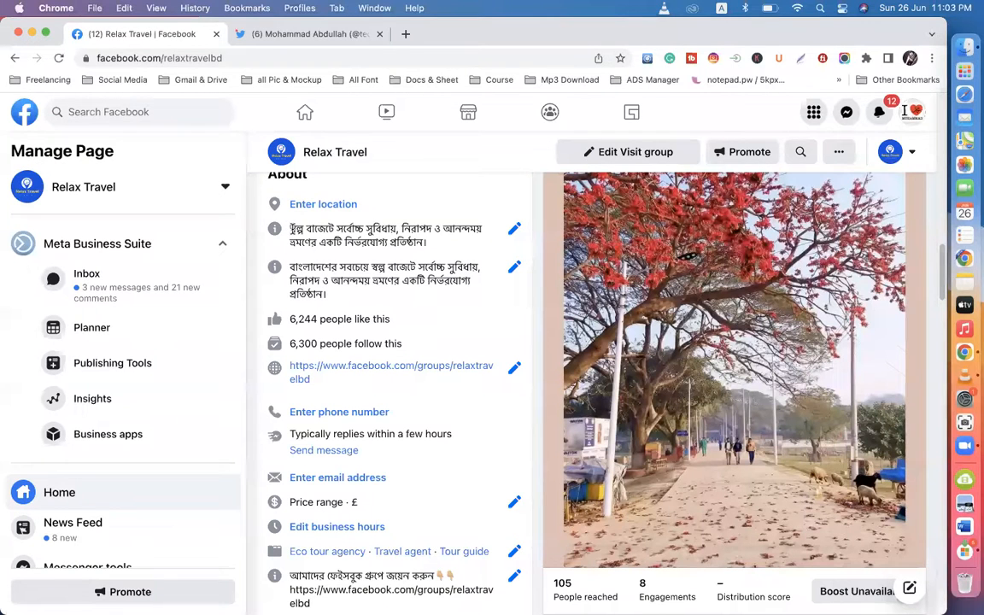
pyautogui.moveTo(291, 229); pyautogui.dragTo(428, 243)
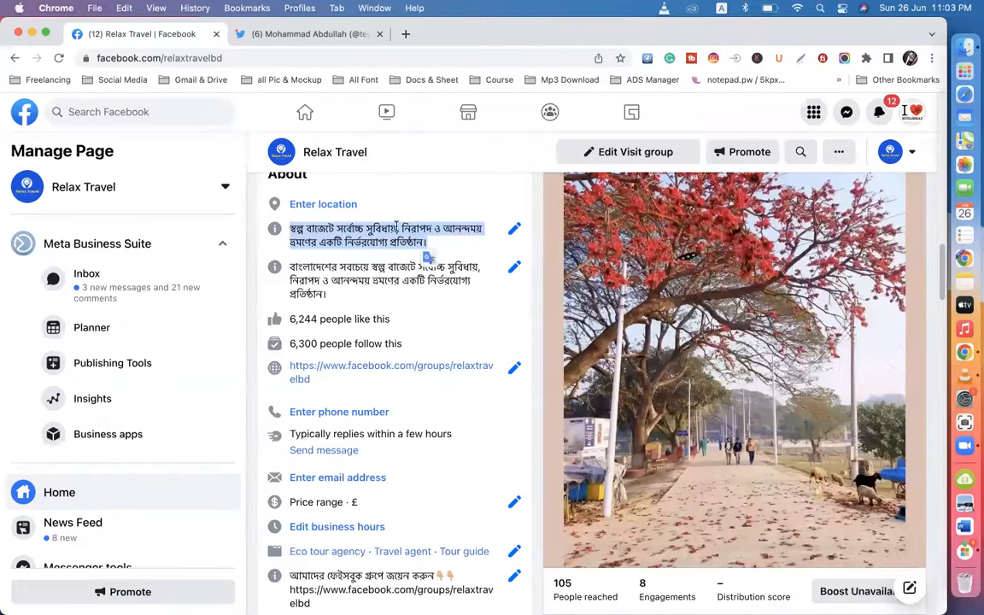
pyautogui.rightClick(426, 257)
pyautogui.click(426, 258)
pyautogui.click(910, 57)
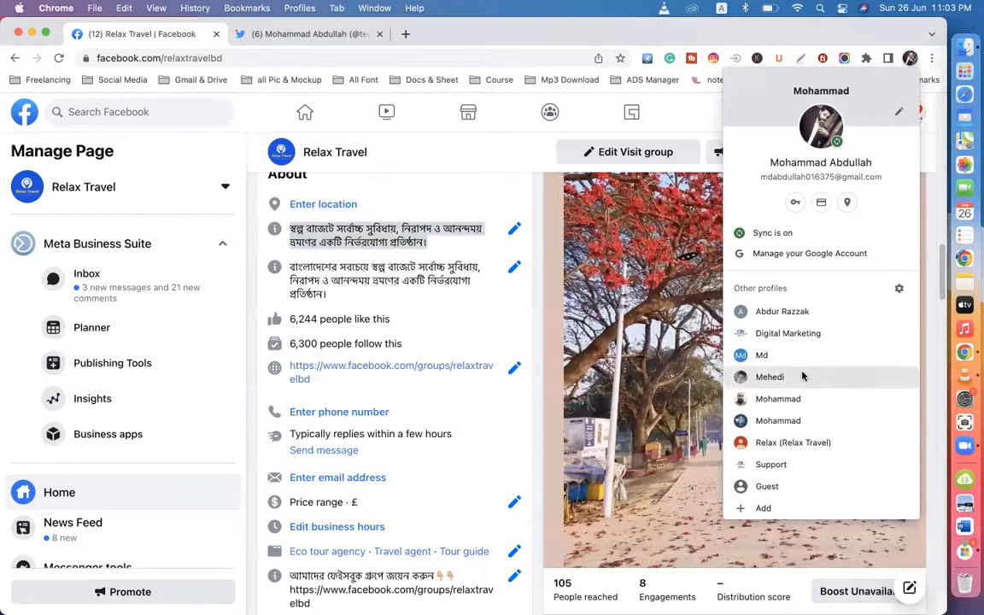
pyautogui.click(756, 441)
pyautogui.rightClick(328, 439)
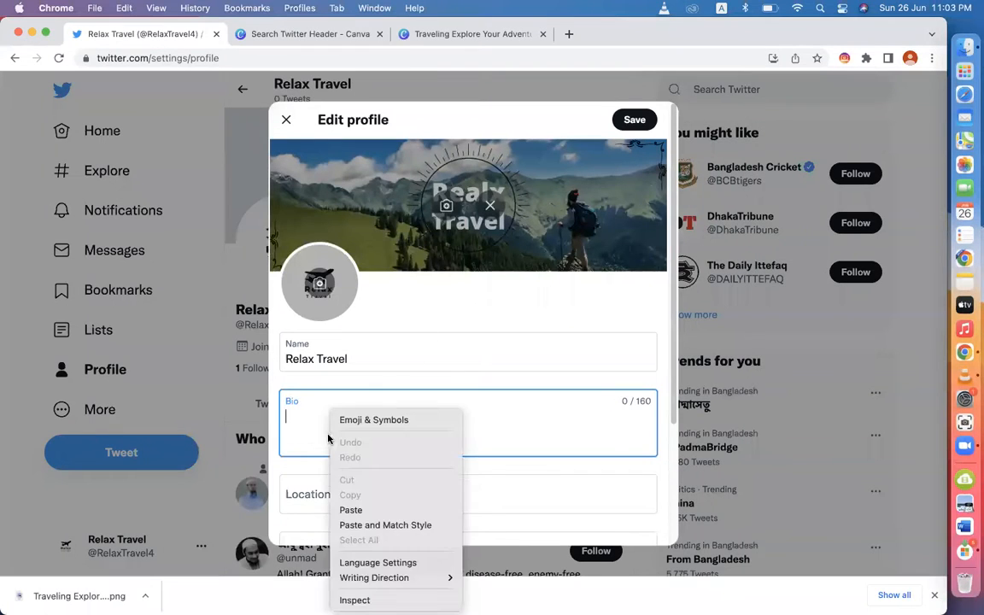
# Paste the Bengali intro as the bio, add Bangladesh as location, and save.
pyautogui.click(347, 510)
pyautogui.scroll(-3, 426, 341)
pyautogui.click(376, 348)
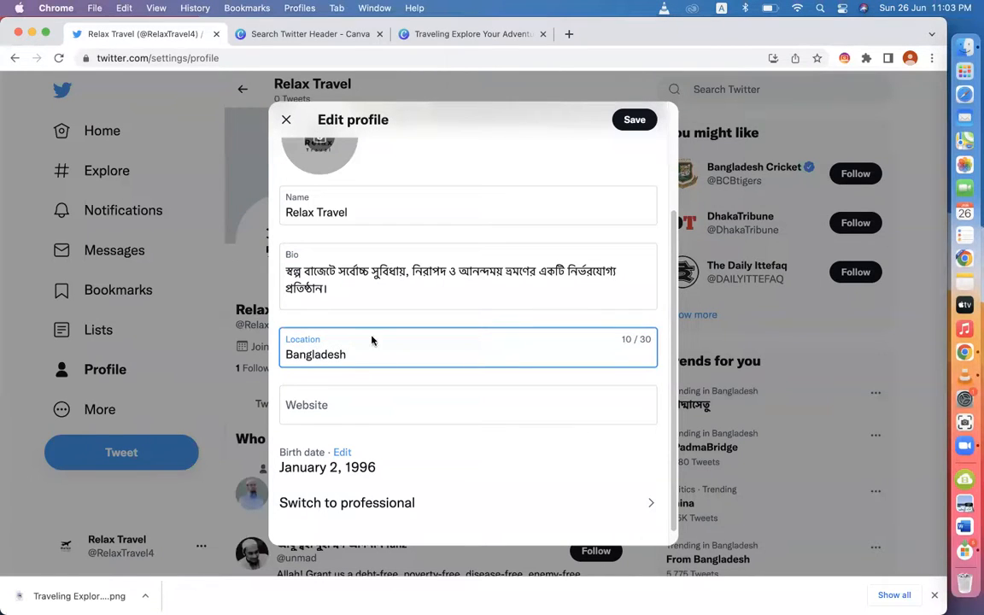
pyautogui.click(315, 407)
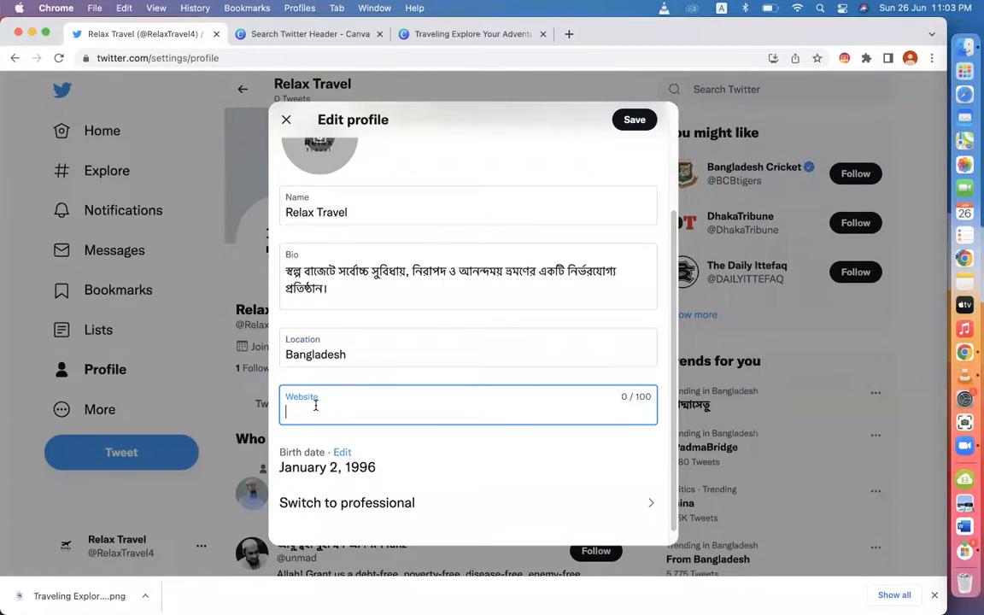
pyautogui.scroll(-1, 316, 407)
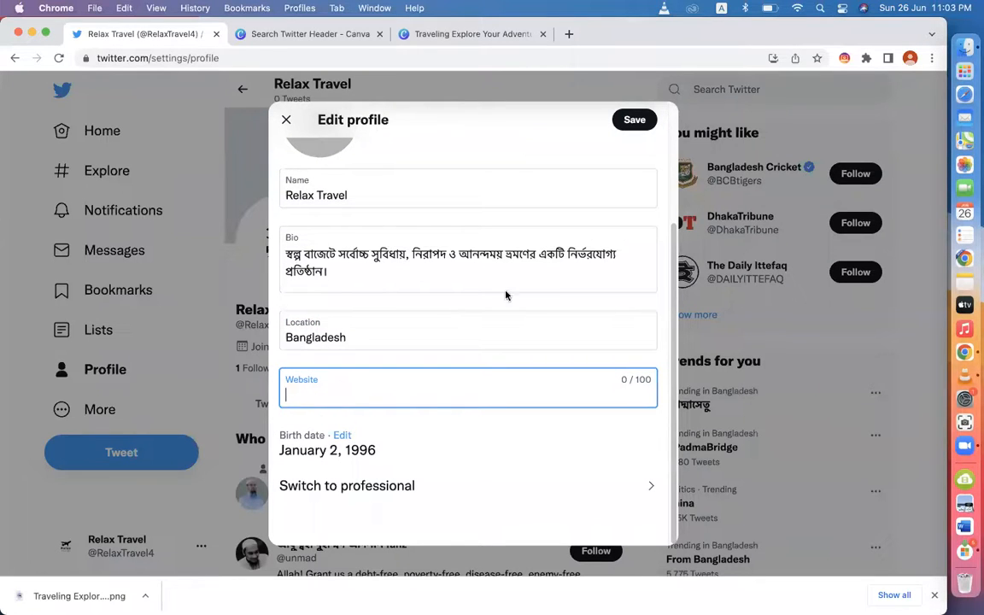
pyautogui.click(634, 123)
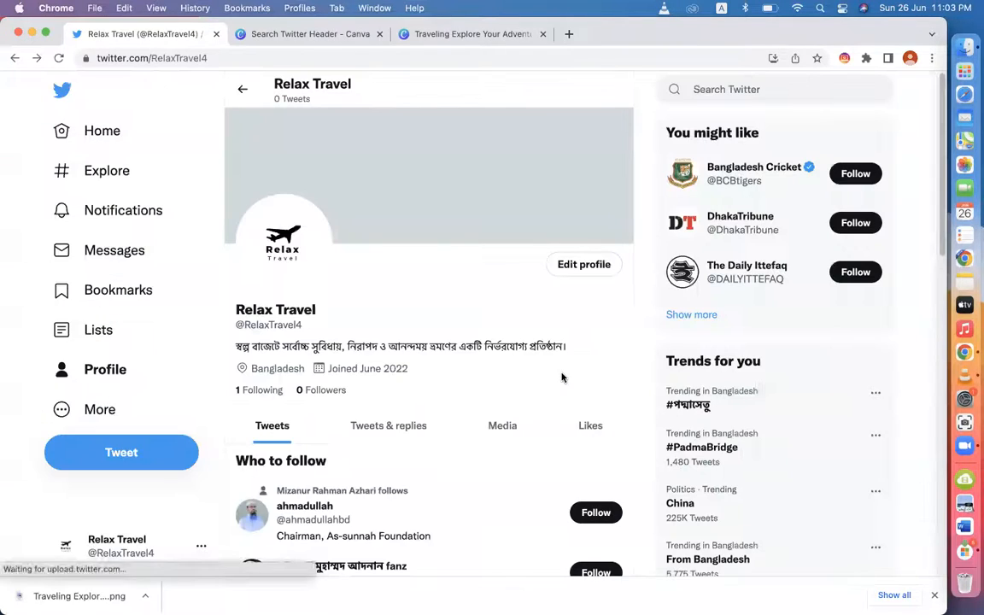
pyautogui.scroll(-1, 243, 386)
pyautogui.scroll(1, 397, 111)
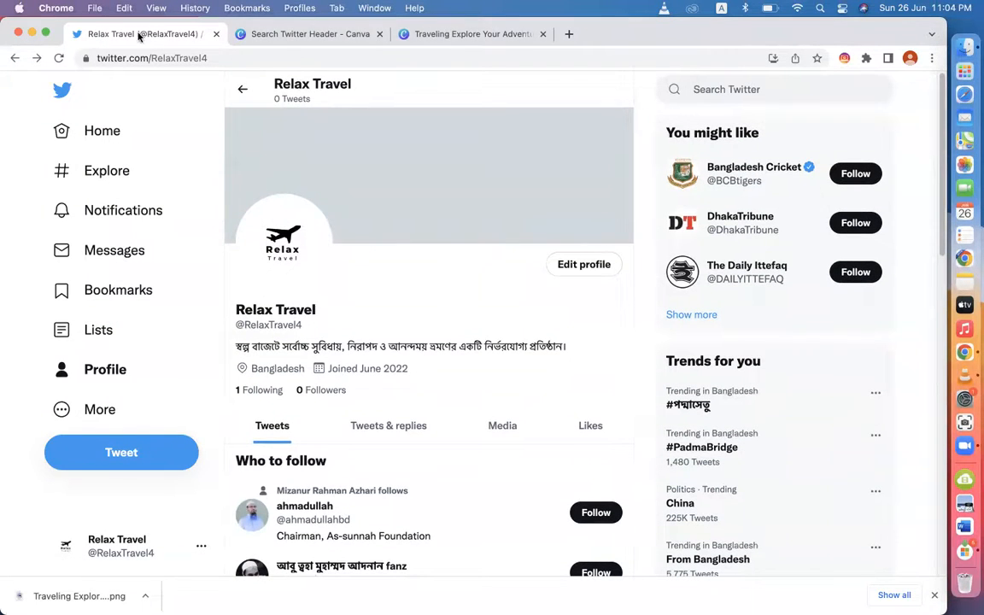
# Reload the profile and set the downloaded Traveling Explore header PNG as the banner.
pyautogui.click(59, 59)
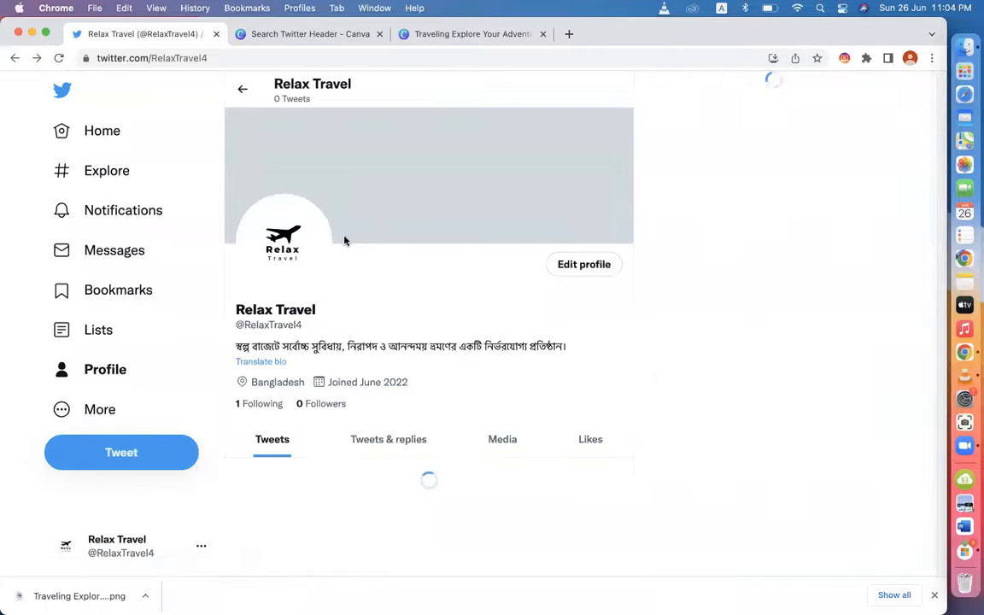
pyautogui.click(583, 265)
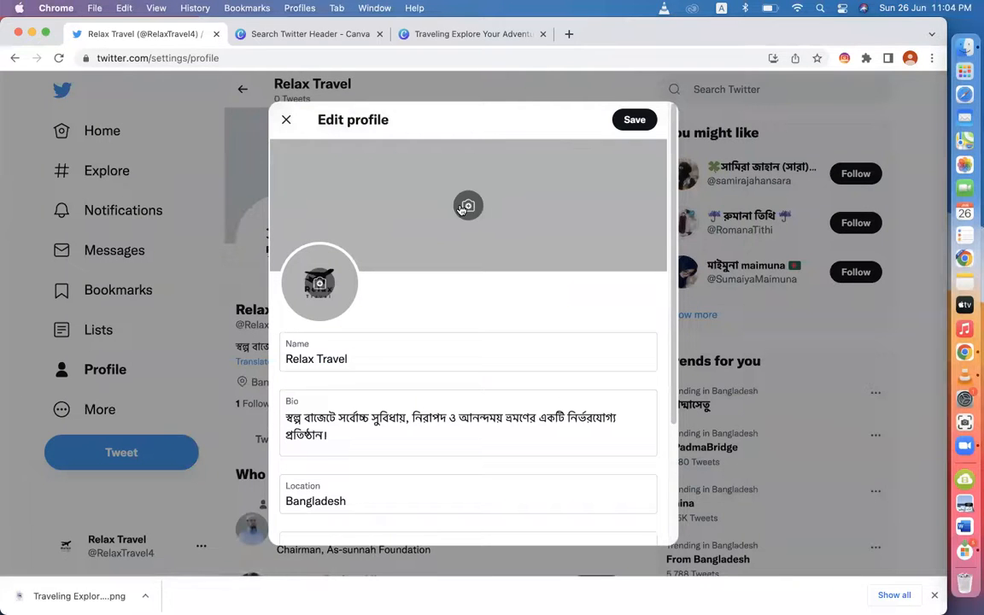
pyautogui.click(469, 205)
pyautogui.click(247, 281)
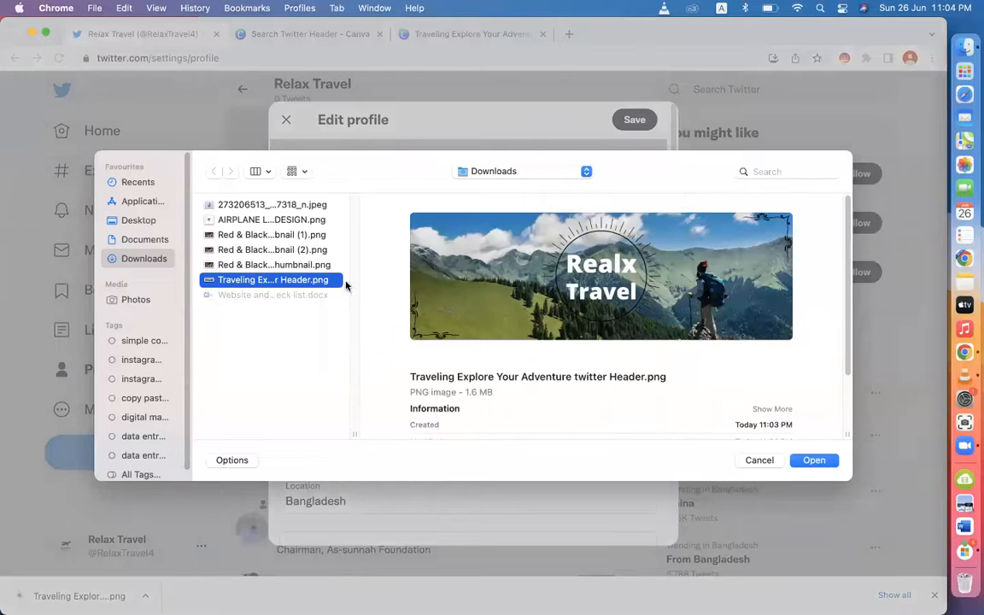
pyautogui.click(812, 461)
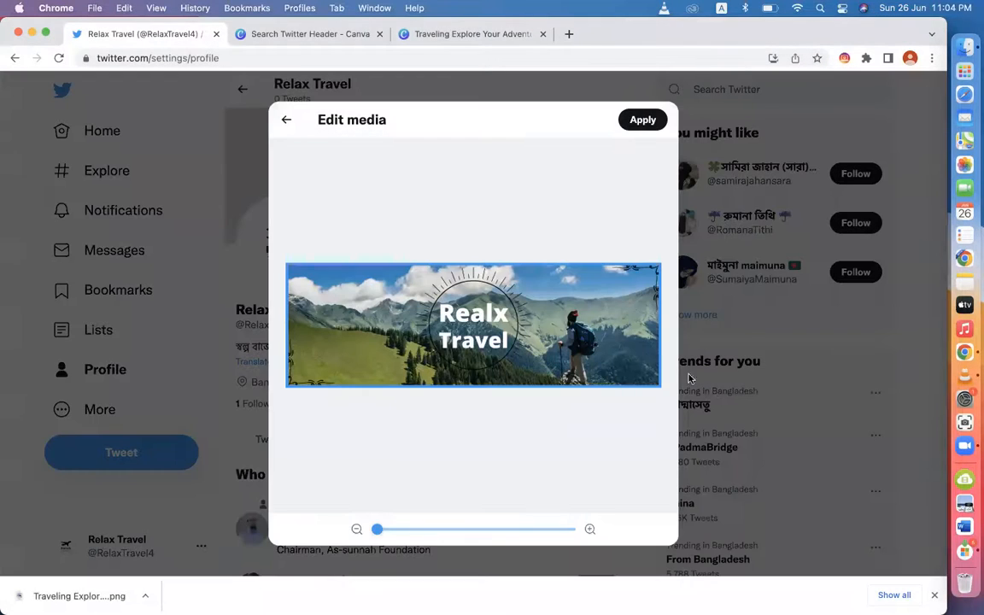
pyautogui.click(642, 120)
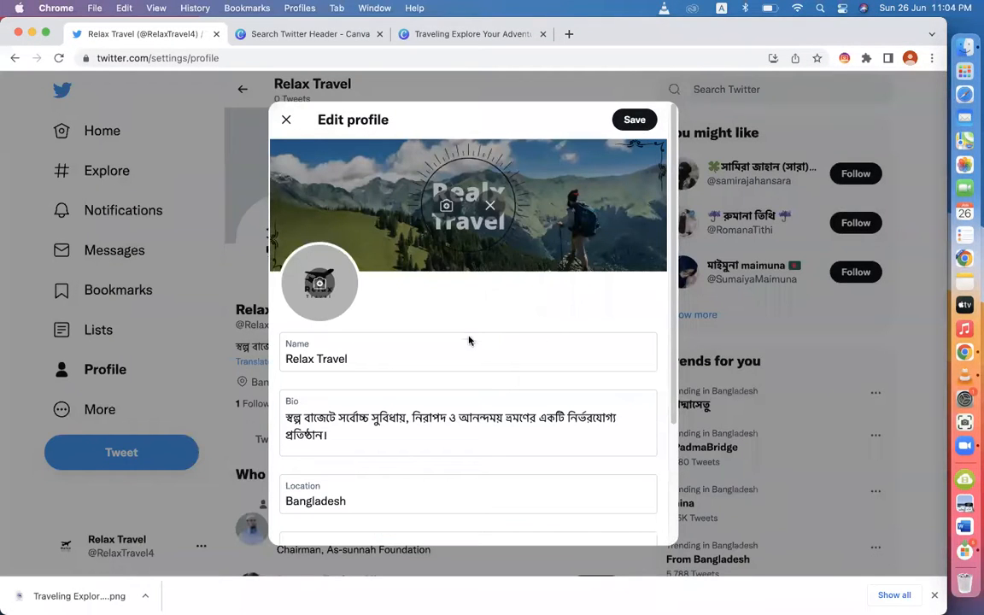
# Confirm editing the birth date, then save the profile with the new banner.
pyautogui.scroll(-4, 469, 341)
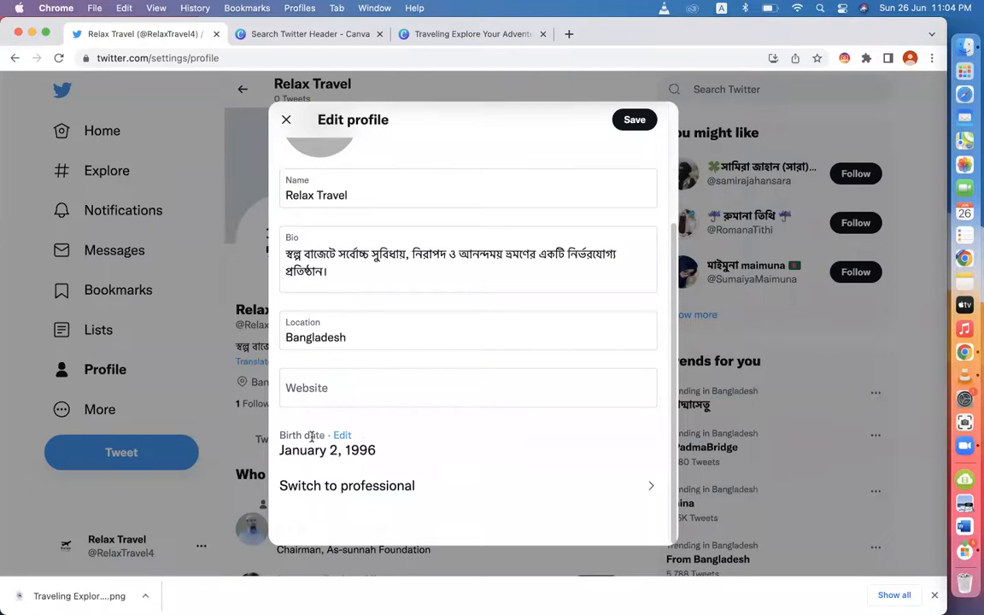
pyautogui.click(342, 435)
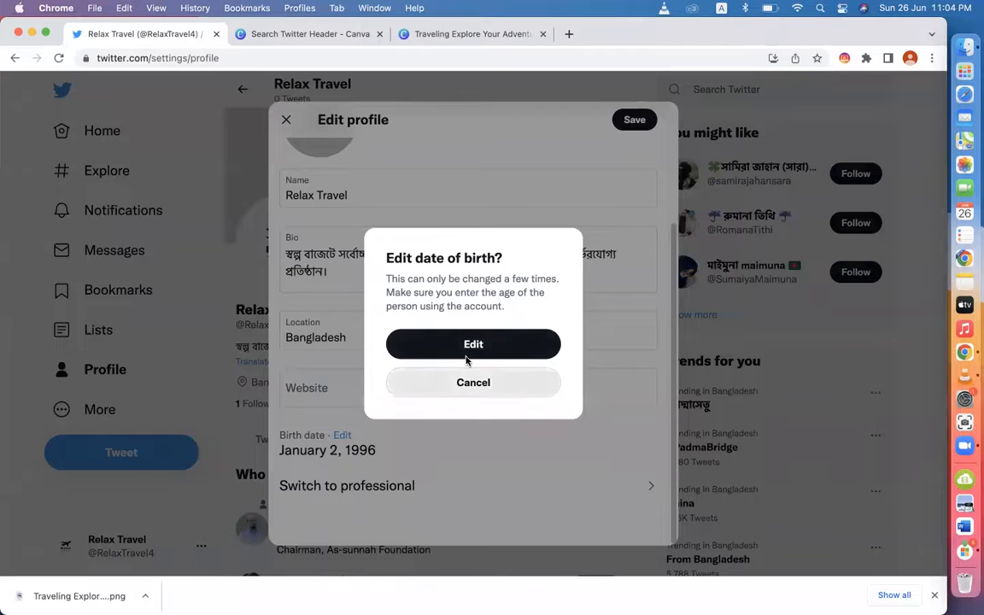
pyautogui.click(427, 341)
pyautogui.scroll(-3, 367, 427)
pyautogui.scroll(-3, 380, 486)
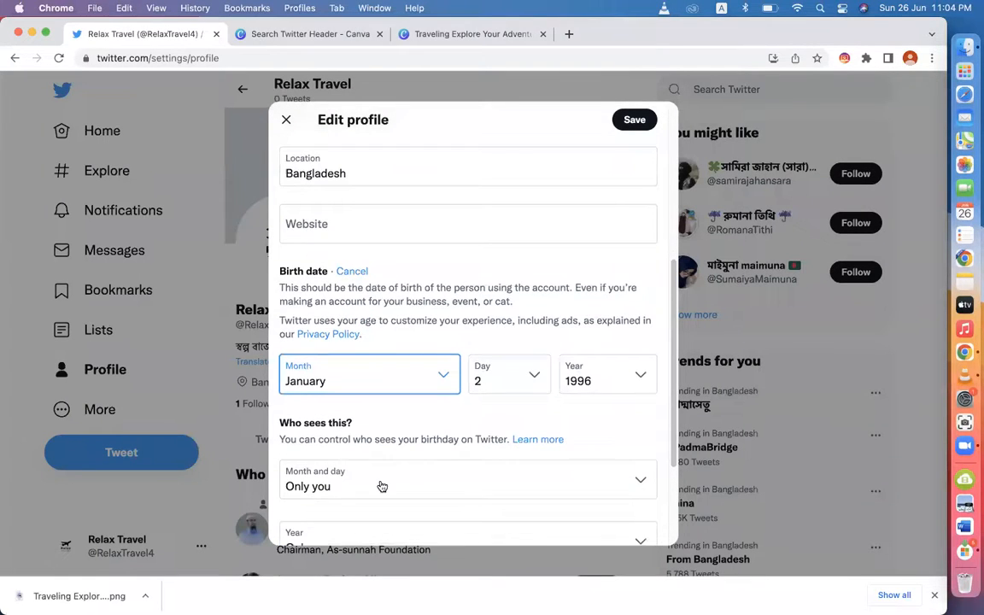
pyautogui.scroll(10, 382, 432)
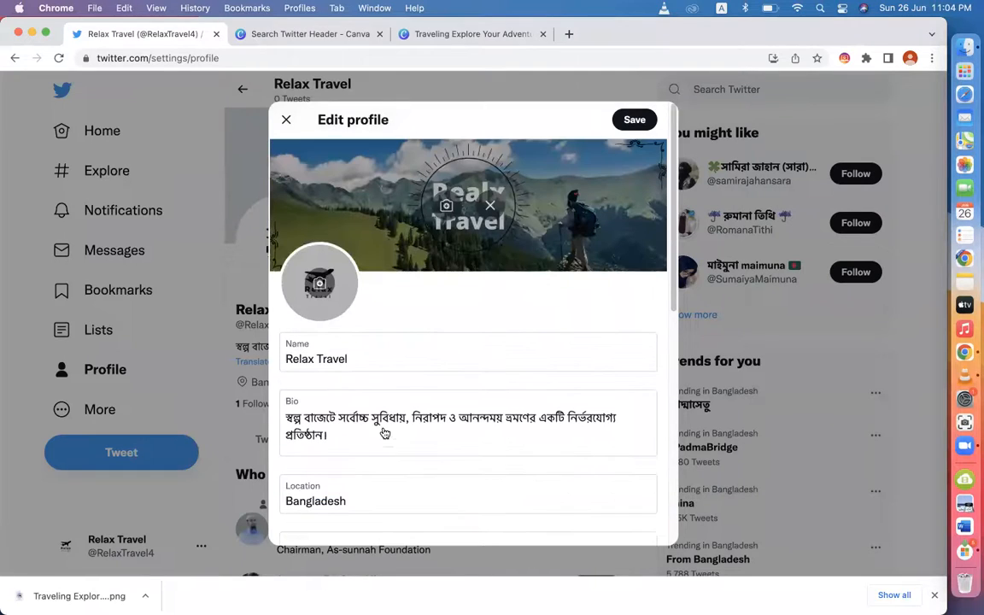
pyautogui.click(634, 121)
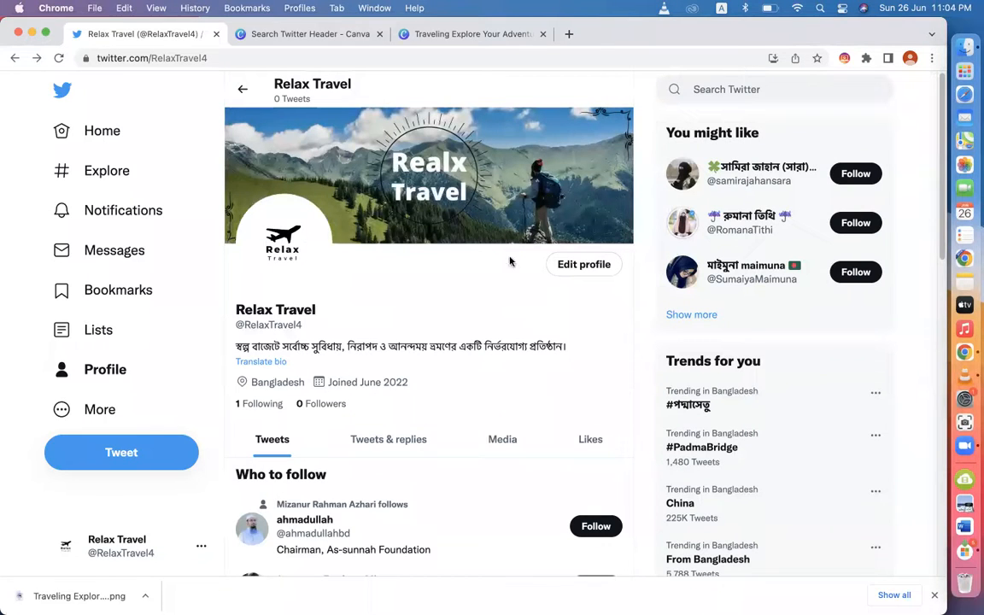
pyautogui.scroll(-1, 414, 400)
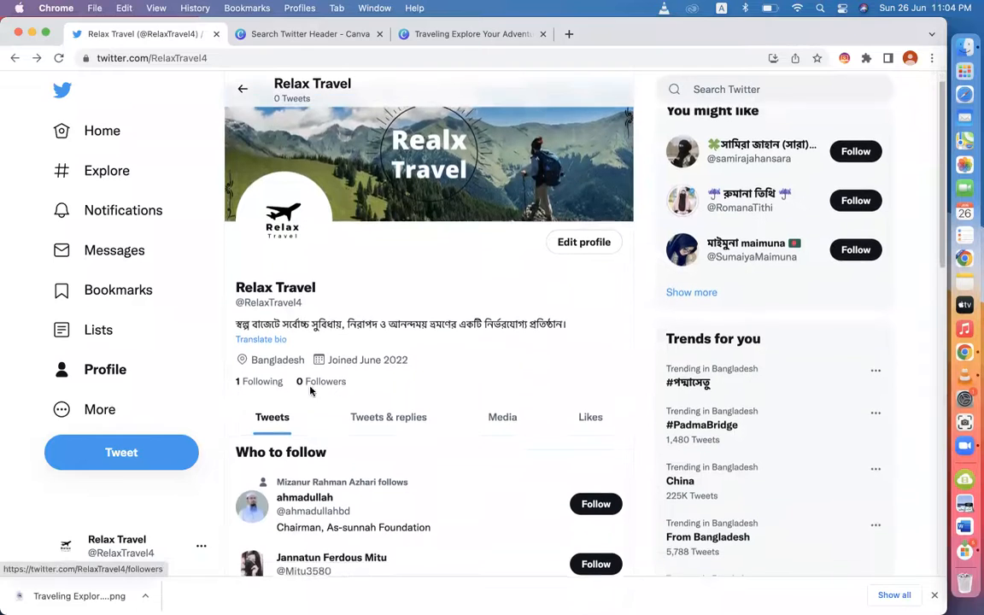
pyautogui.click(578, 245)
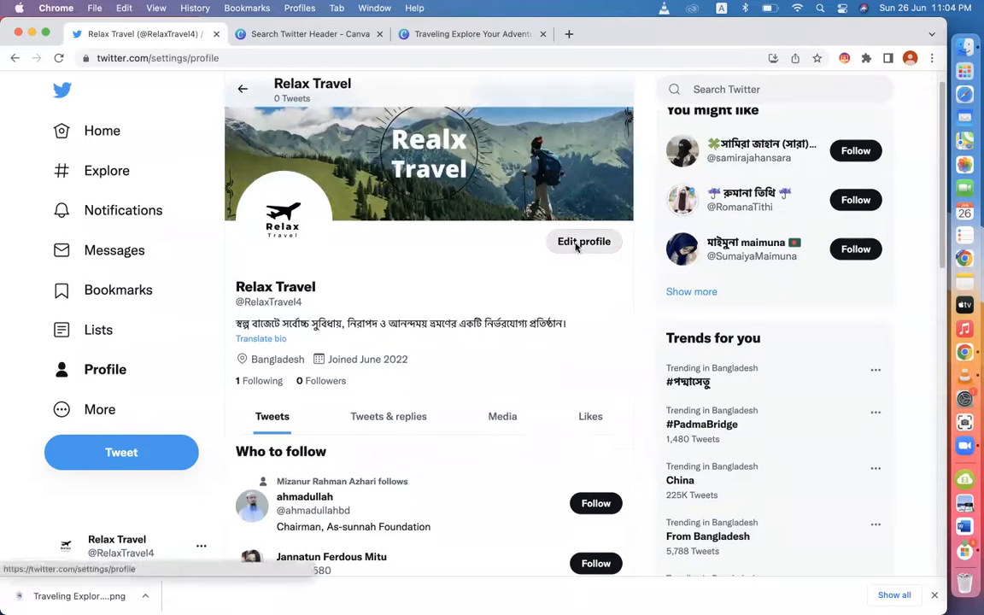
pyautogui.scroll(-4, 422, 400)
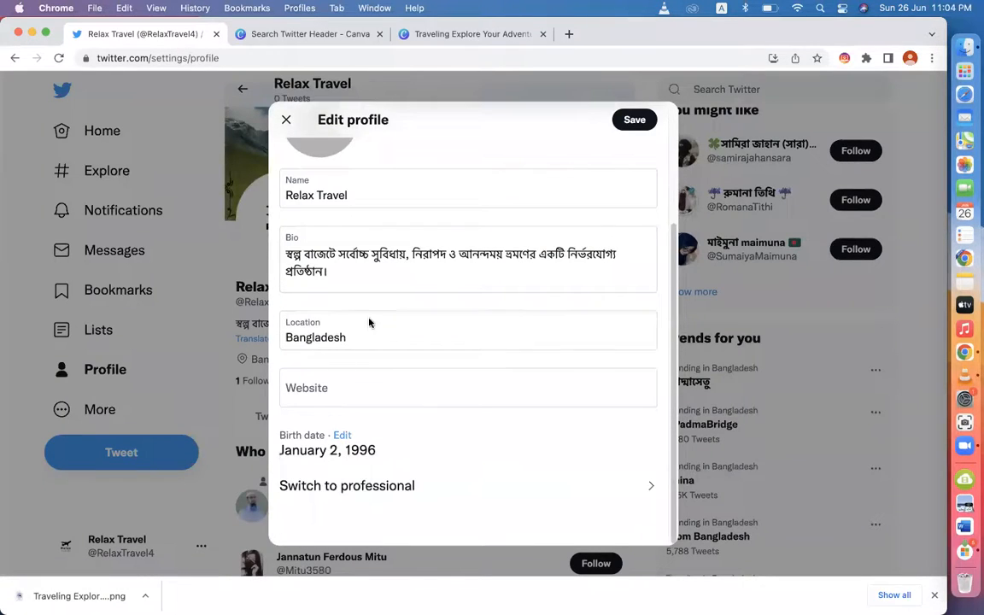
pyautogui.click(653, 494)
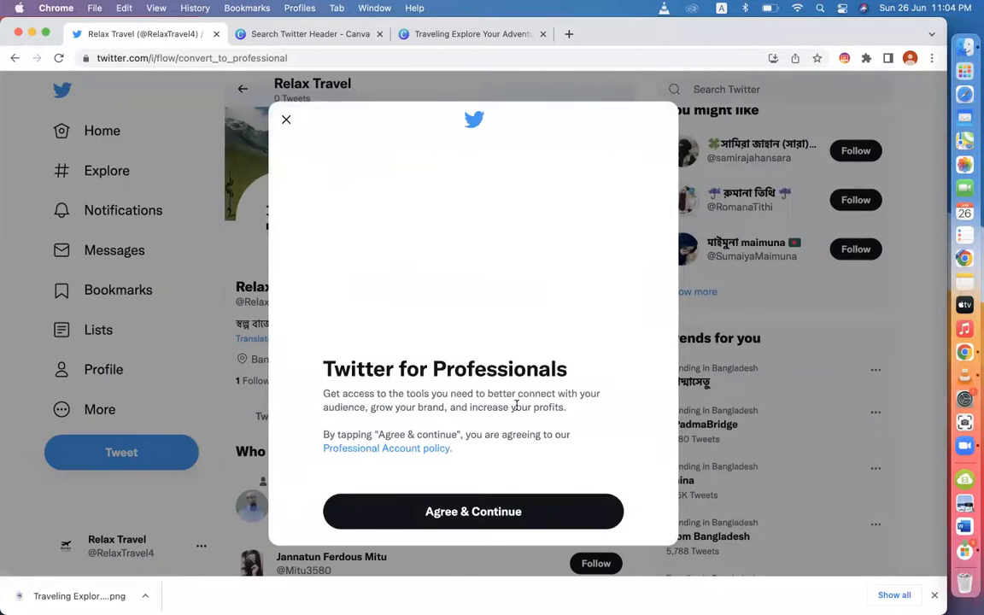
pyautogui.click(287, 120)
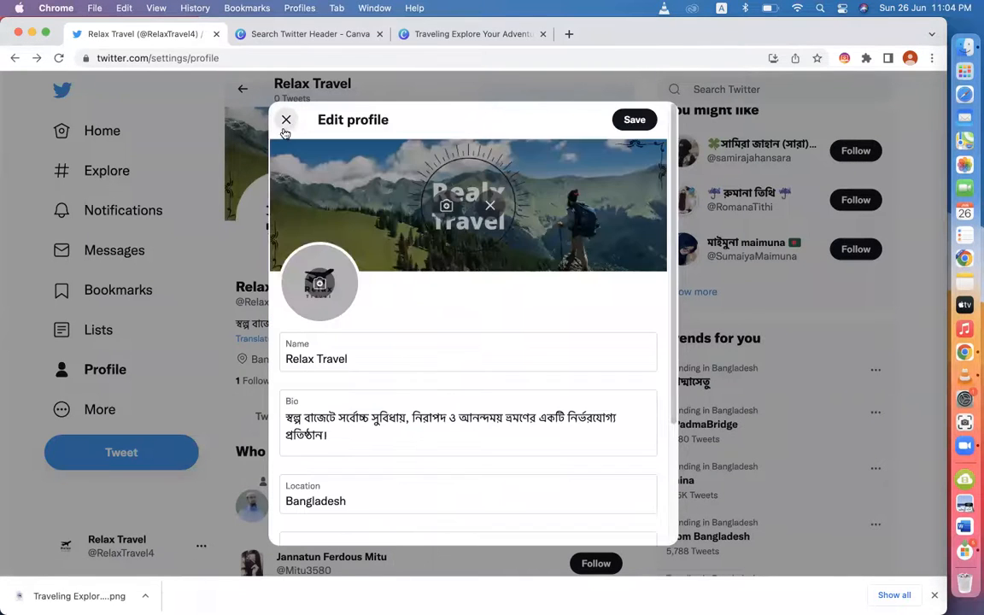
pyautogui.click(285, 121)
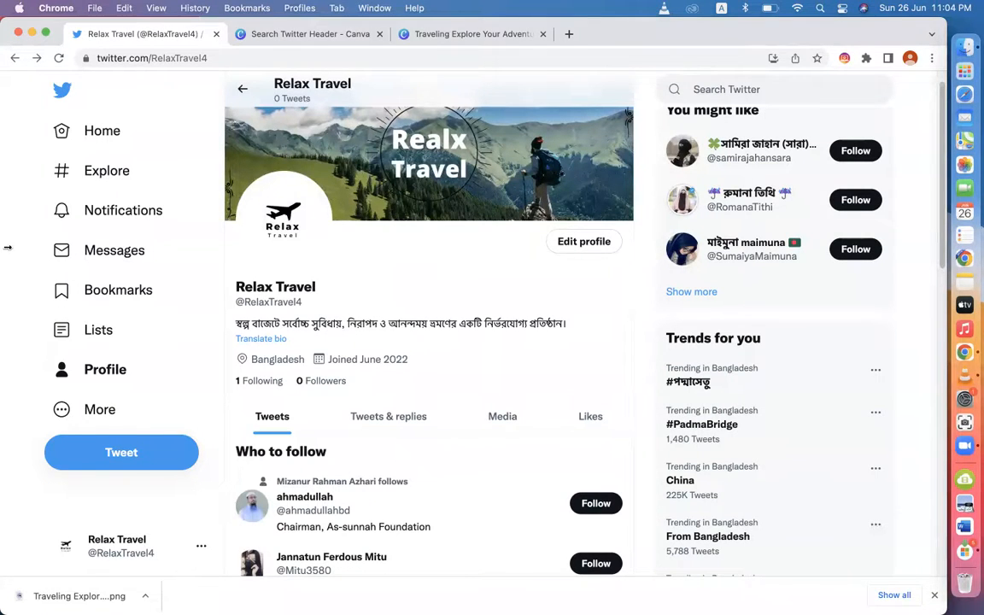
# Unlock Account information in Settings and privacy with the account password, then view the Email setting.
pyautogui.click(103, 414)
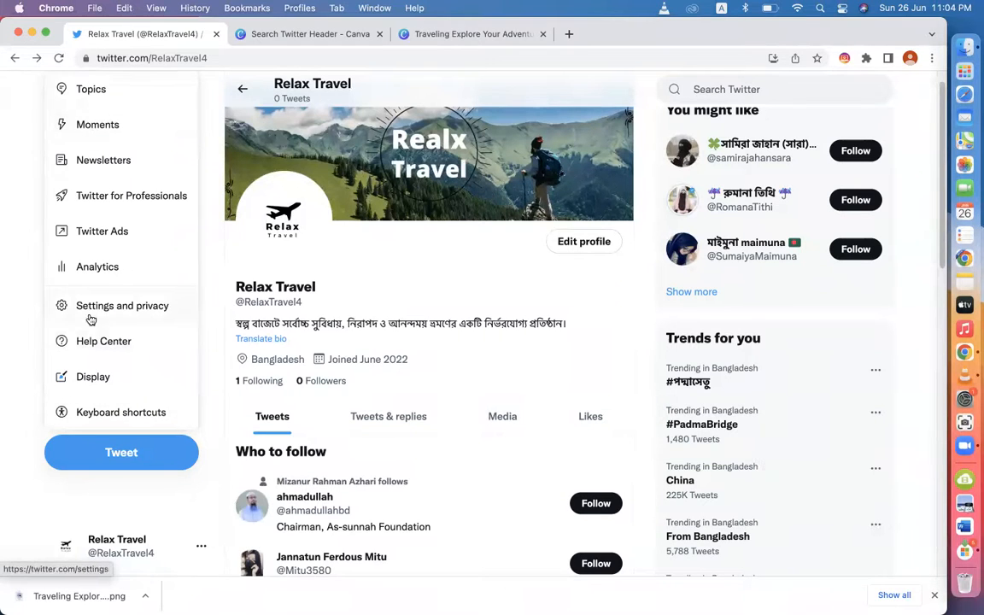
pyautogui.click(130, 313)
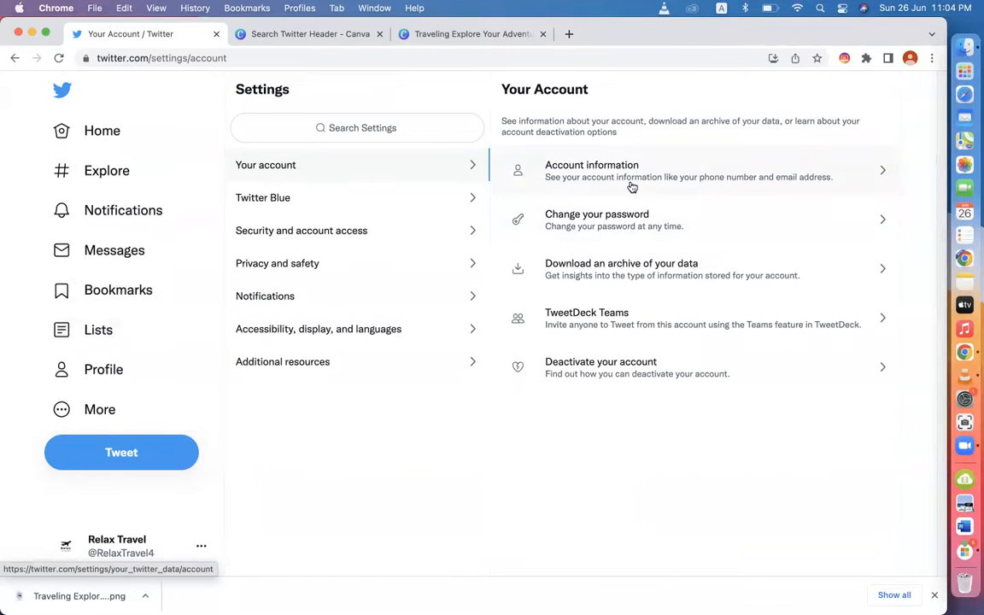
pyautogui.click(878, 178)
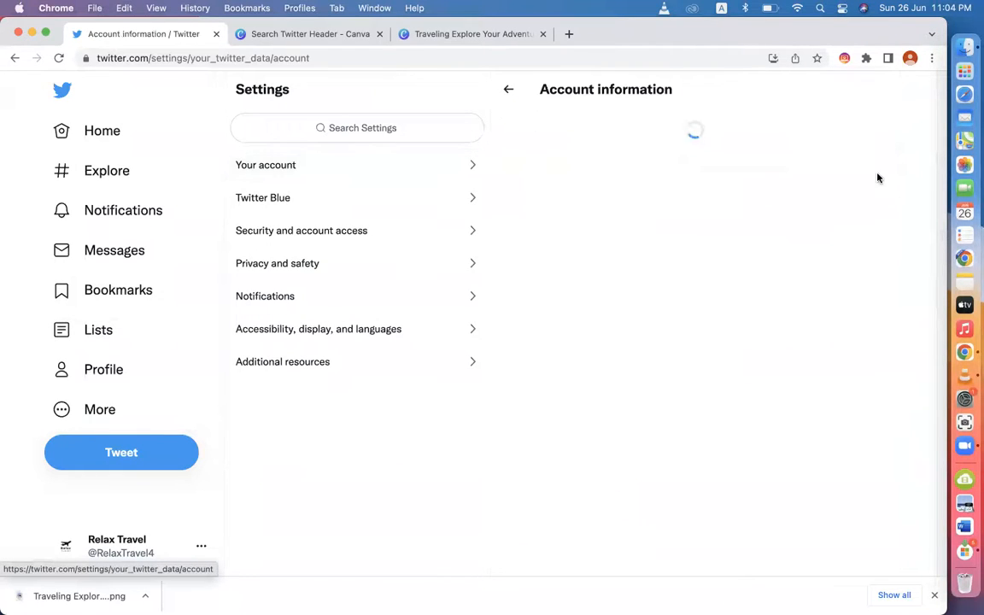
pyautogui.click(559, 199)
pyautogui.write('*')
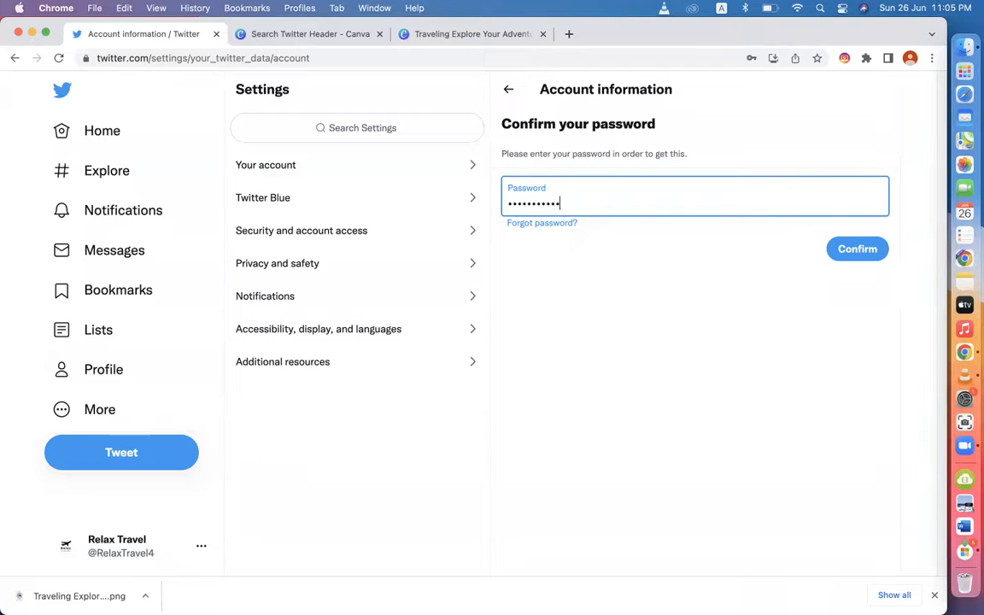
pyautogui.press('Return')
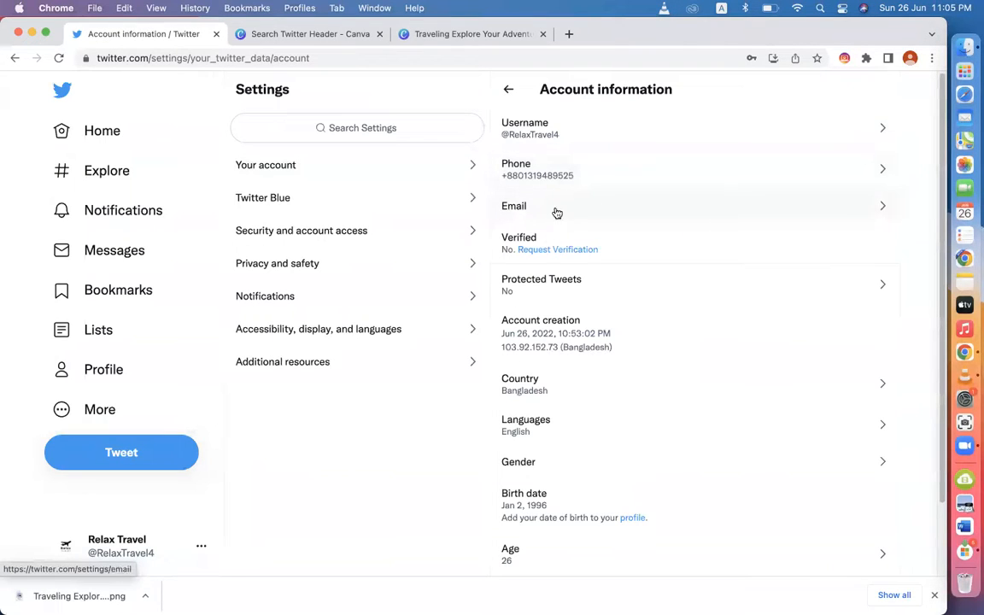
pyautogui.click(727, 212)
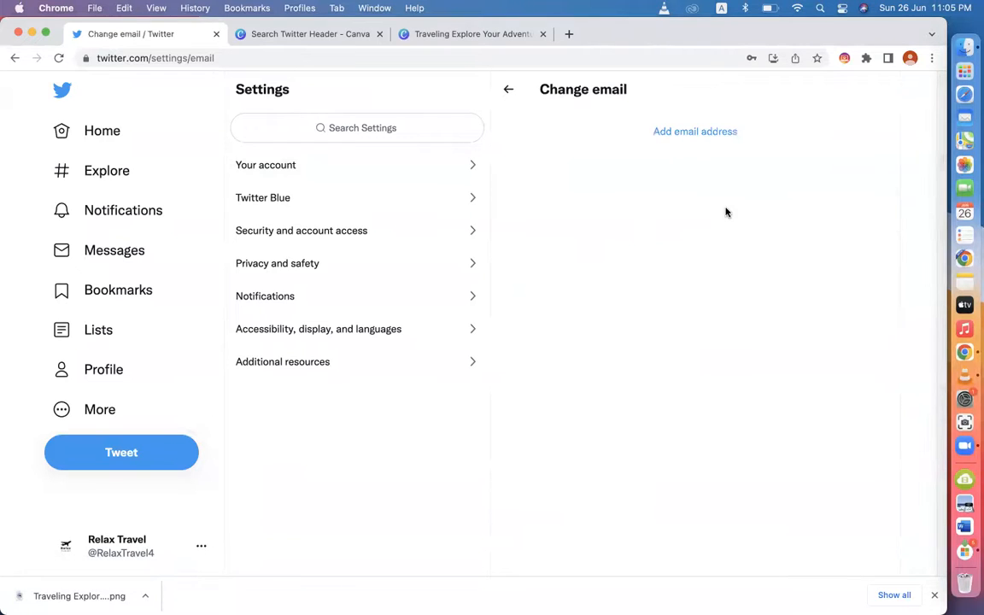
pyautogui.click(507, 90)
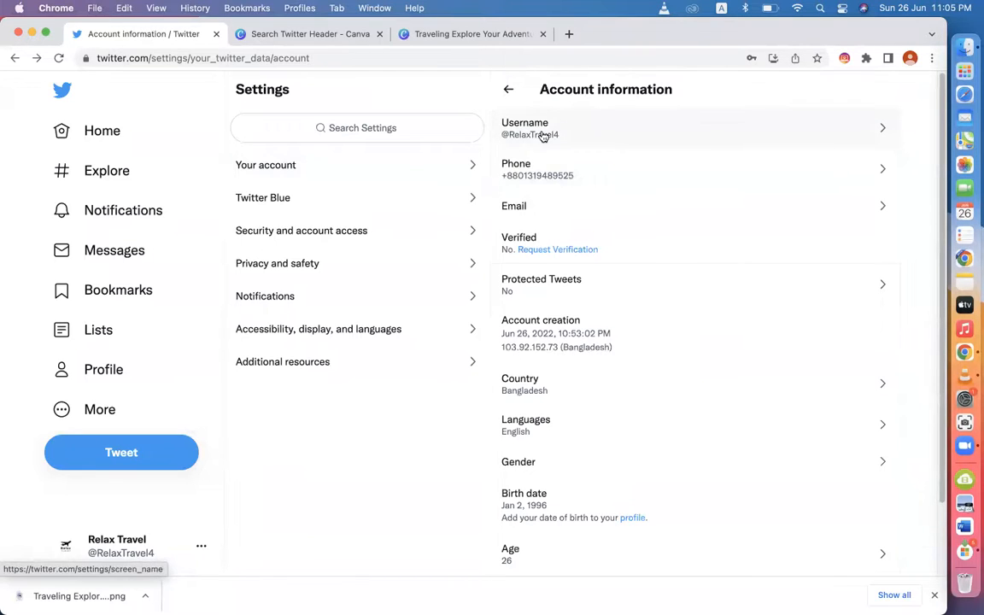
# Replace the RelaxTravel4 username with relaxtravelbd on the Change username page.
pyautogui.click(881, 131)
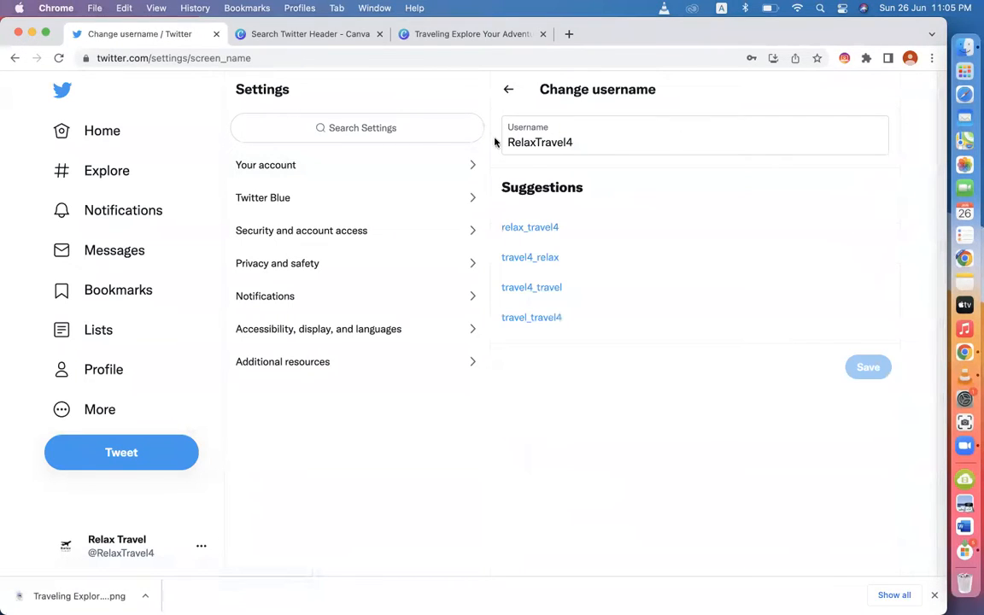
pyautogui.click(597, 145)
pyautogui.press('BackSpace')
pyautogui.press('BackSpace')
pyautogui.press('BackSpace')
pyautogui.press('BackSpace')
pyautogui.press('BackSpace')
pyautogui.press('BackSpace')
pyautogui.press('BackSpace')
pyautogui.press('BackSpace')
pyautogui.press('BackSpace')
pyautogui.press('BackSpace')
pyautogui.press('BackSpace')
pyautogui.press('BackSpace')
pyautogui.write('relax')
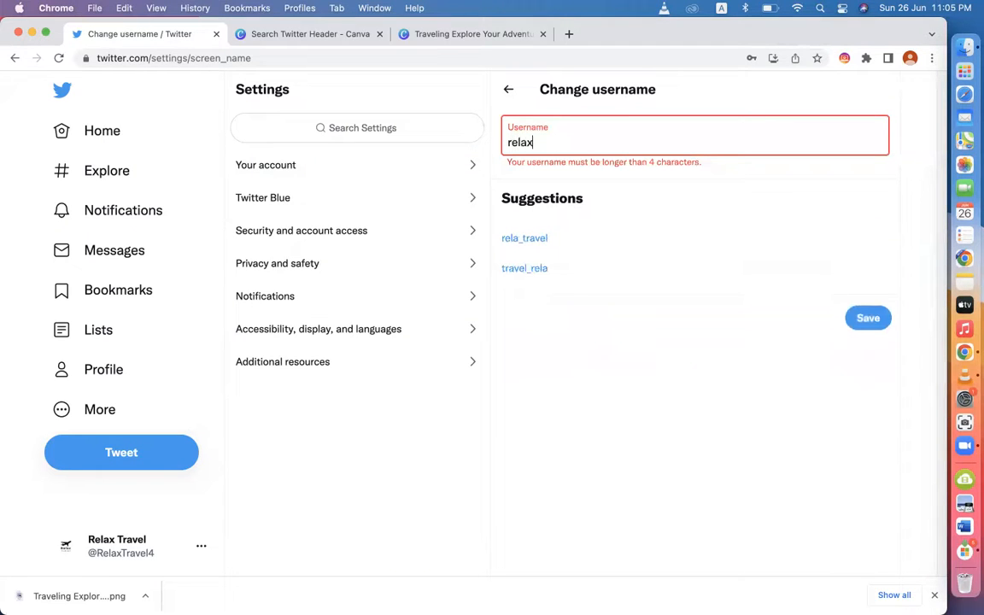
pyautogui.write('travelbd')
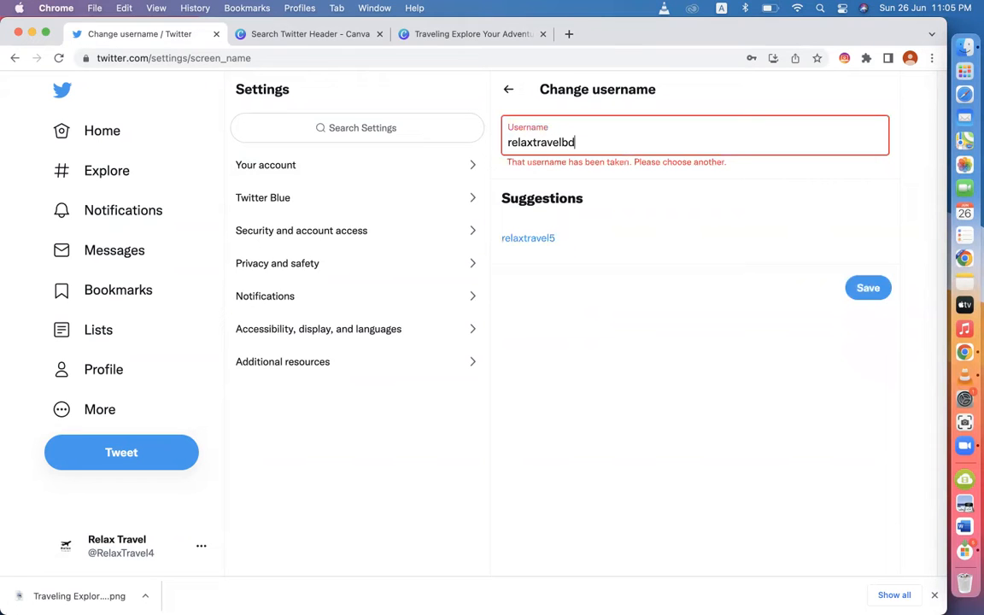
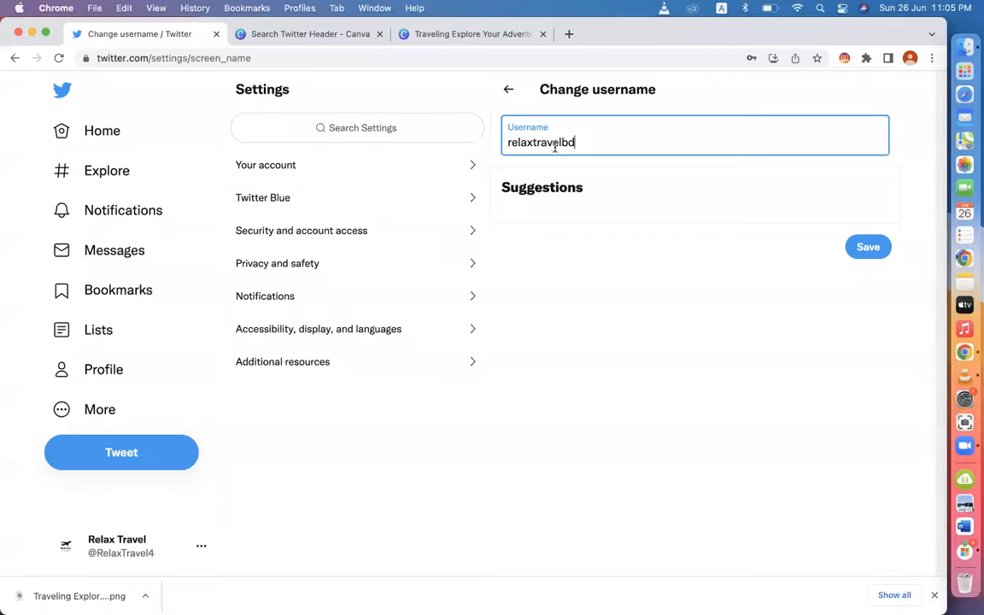
# Save the new relaxtravelbd username.
pyautogui.click(552, 164)
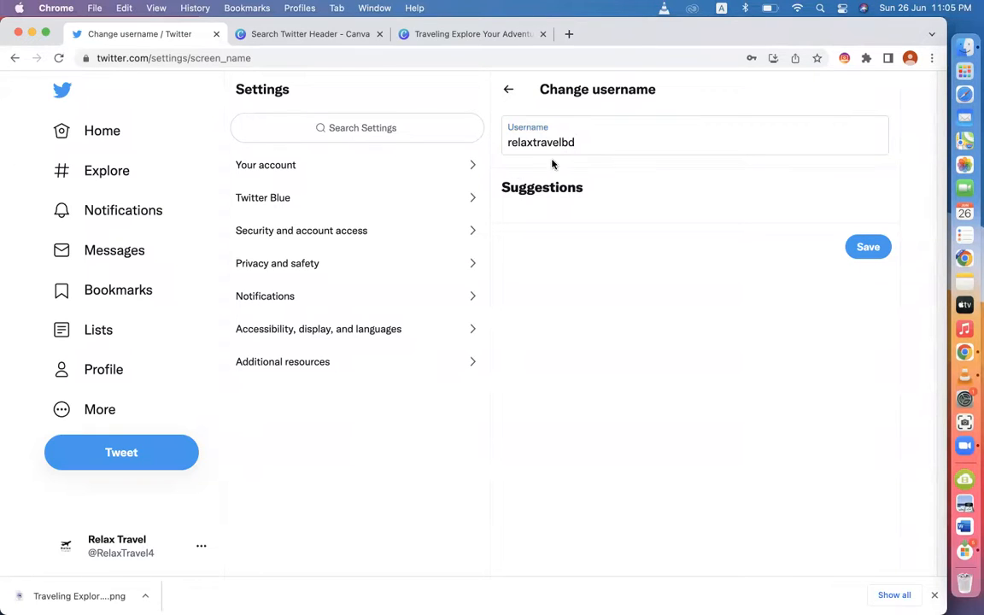
pyautogui.click(597, 137)
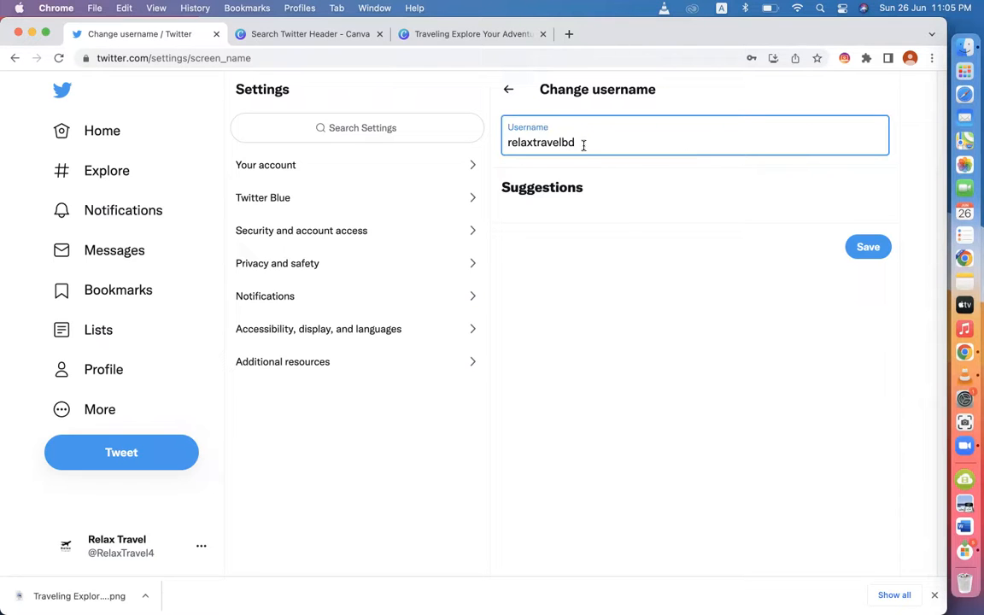
pyautogui.click(865, 251)
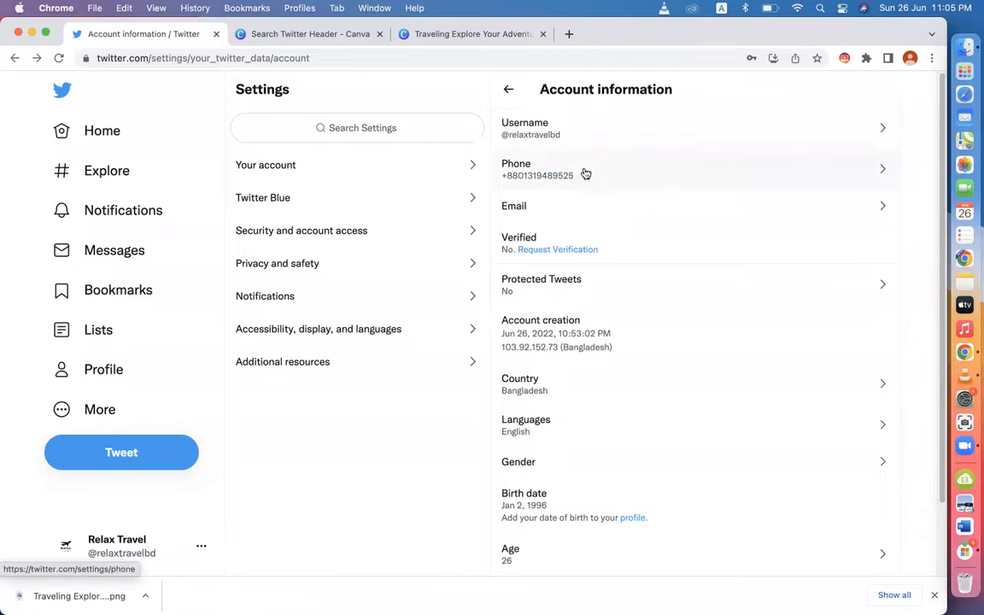
# Verify the account password to start adding an email address, and open a new browser tab.
pyautogui.click(870, 176)
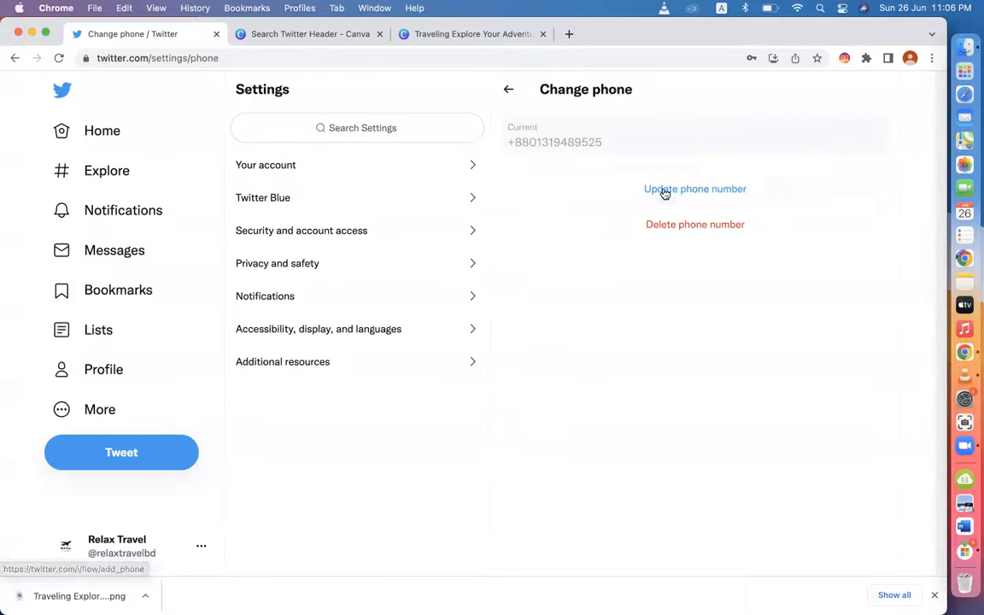
pyautogui.click(509, 91)
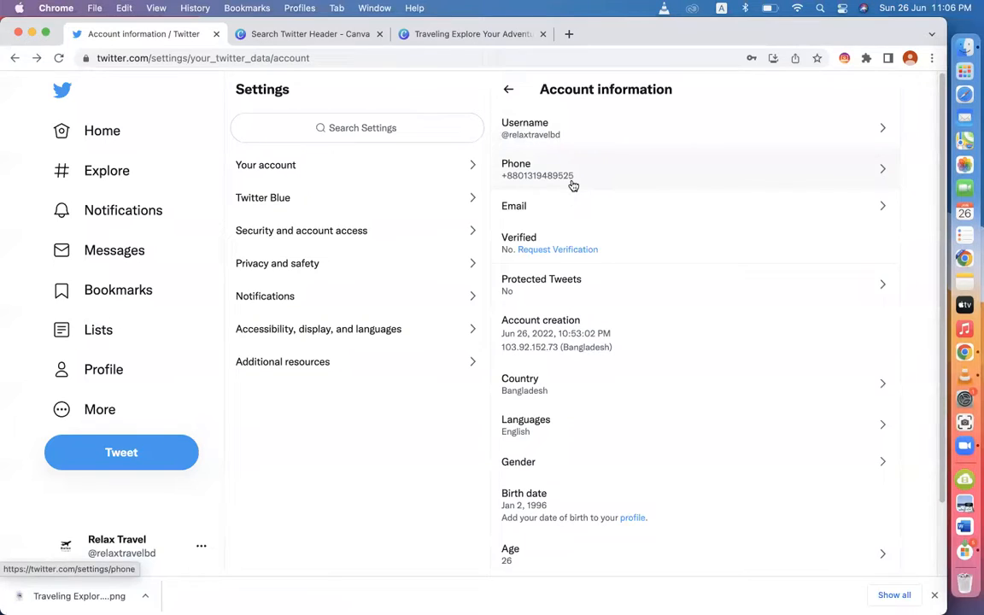
pyautogui.click(881, 210)
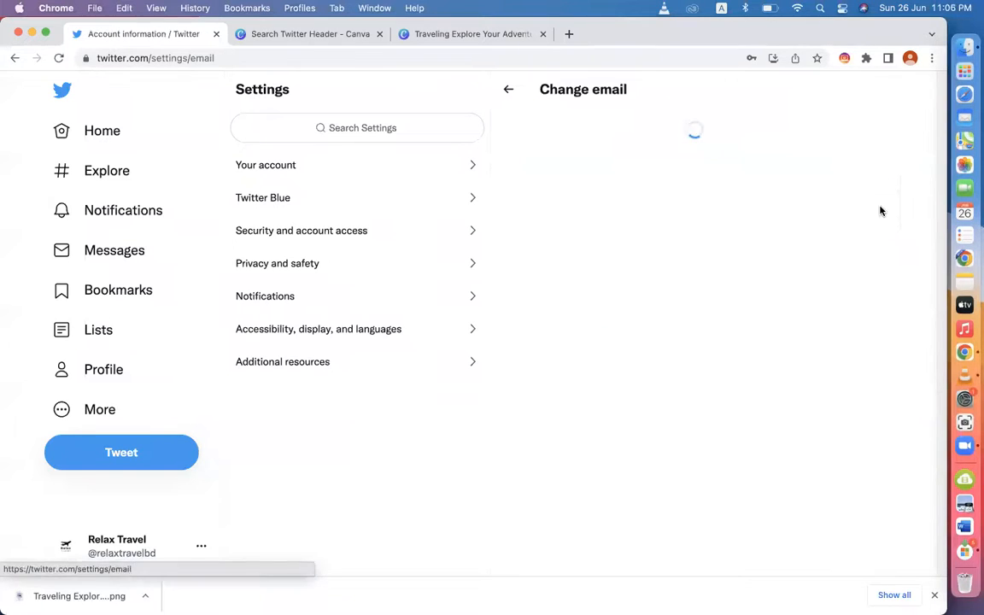
pyautogui.click(664, 139)
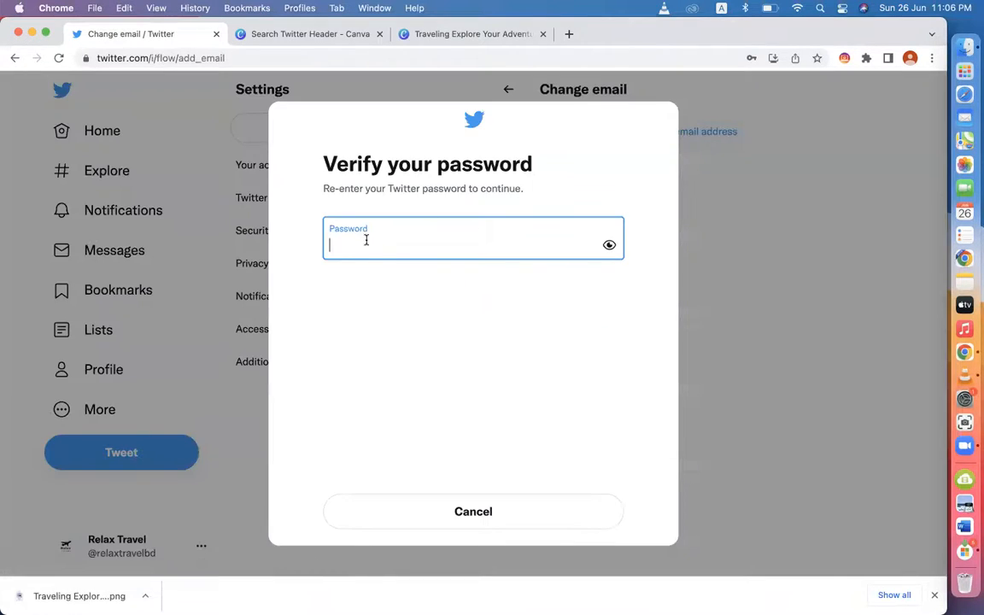
pyautogui.write('•')
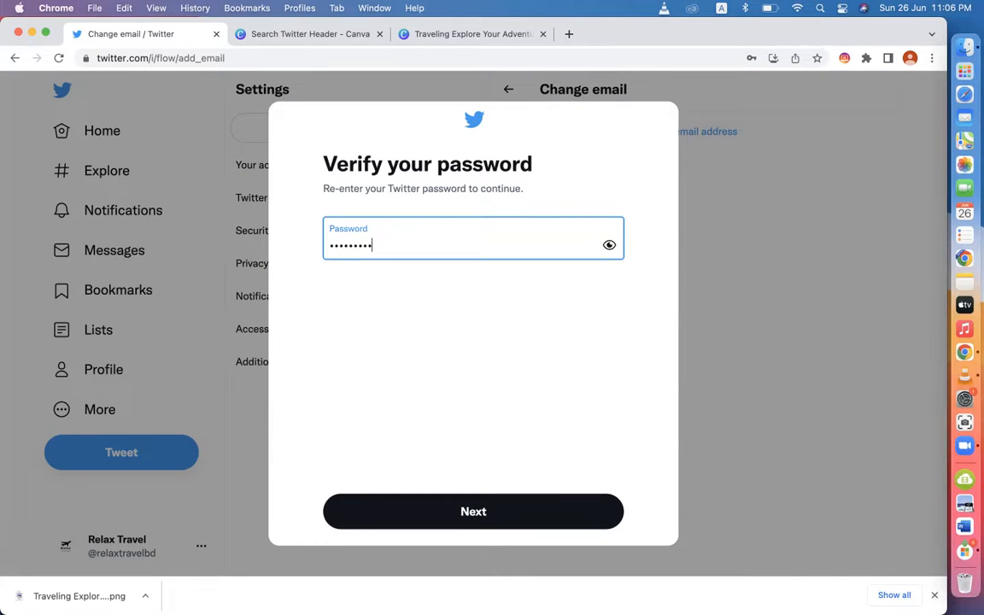
pyautogui.press('Return')
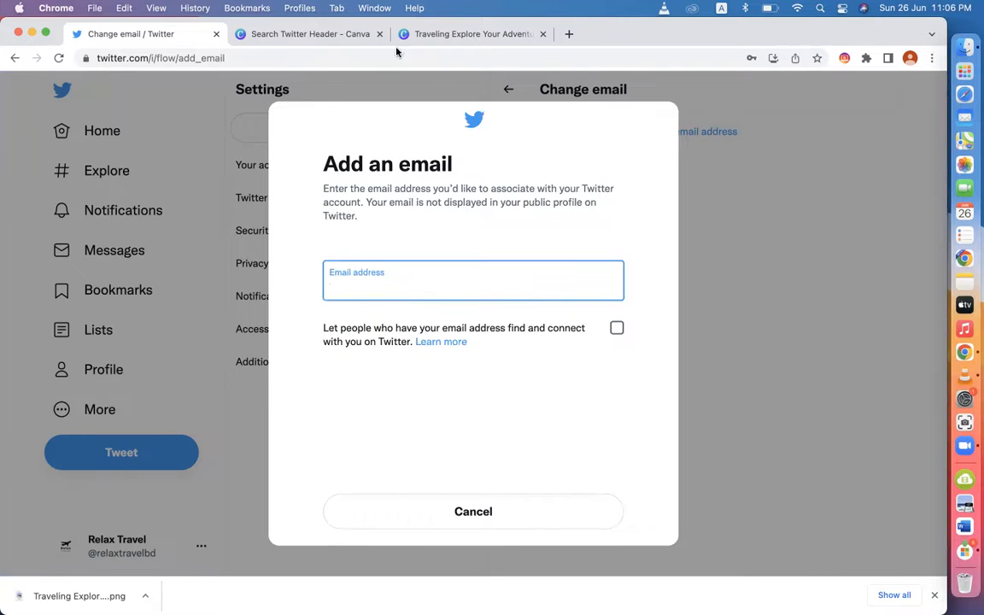
pyautogui.click(567, 36)
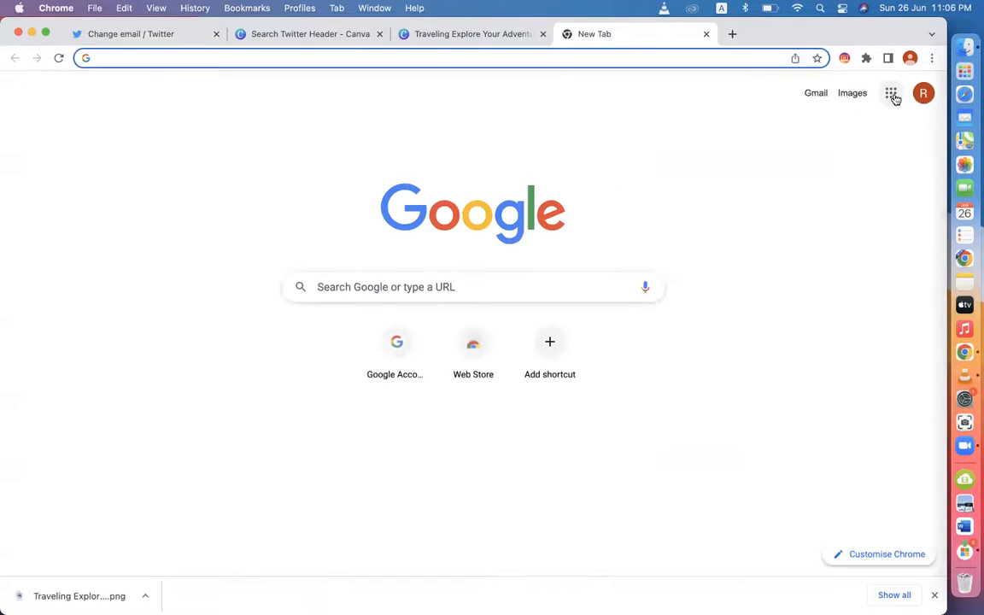
# Copy the signed-in Google account's email address from Gmail and return to Twitter.
pyautogui.click(810, 95)
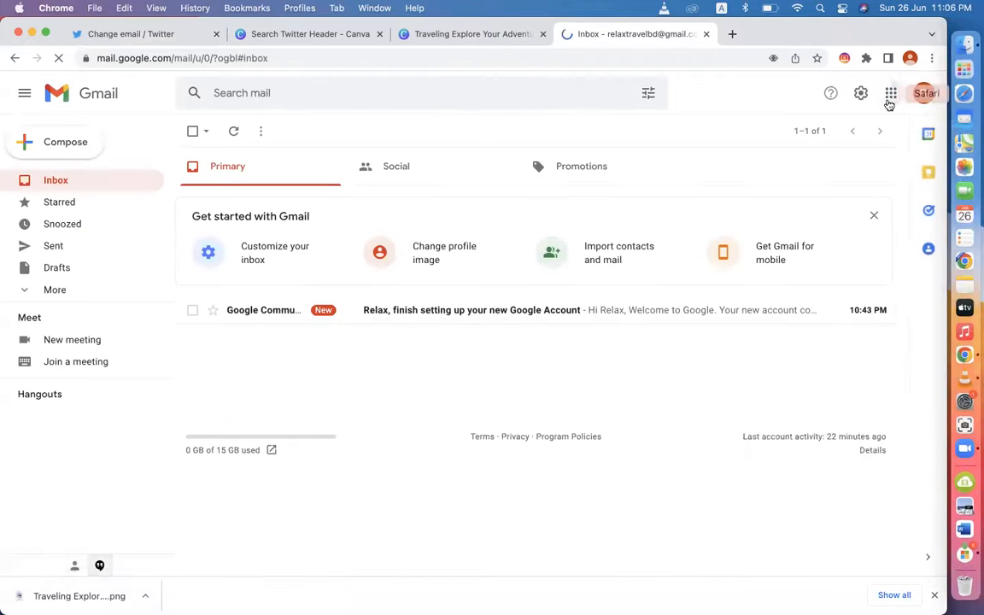
pyautogui.click(923, 94)
pyautogui.moveTo(760, 215); pyautogui.dragTo(865, 216)
pyautogui.rightClick(866, 215)
pyautogui.click(718, 244)
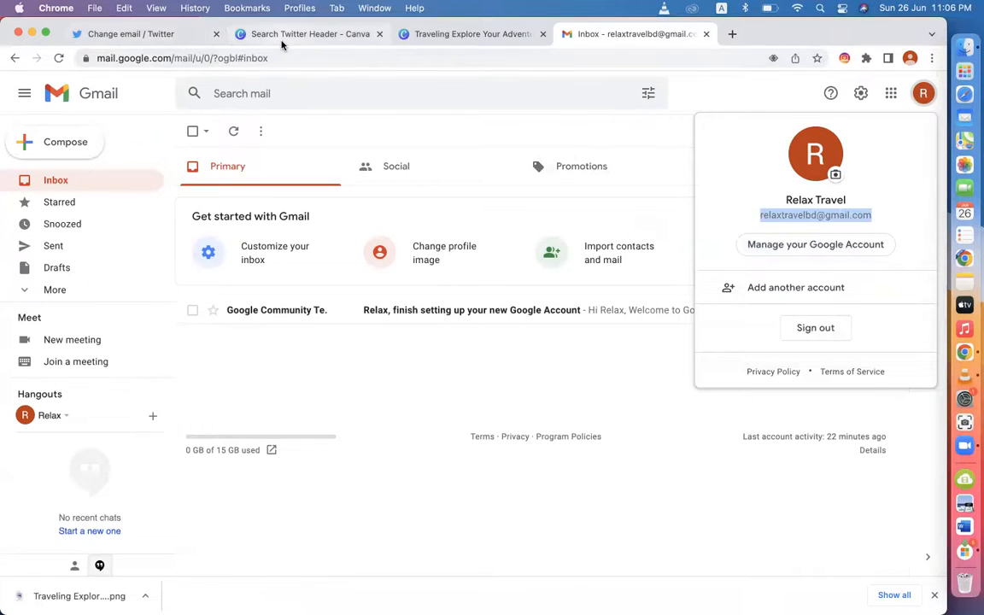
pyautogui.click(282, 36)
pyautogui.click(158, 35)
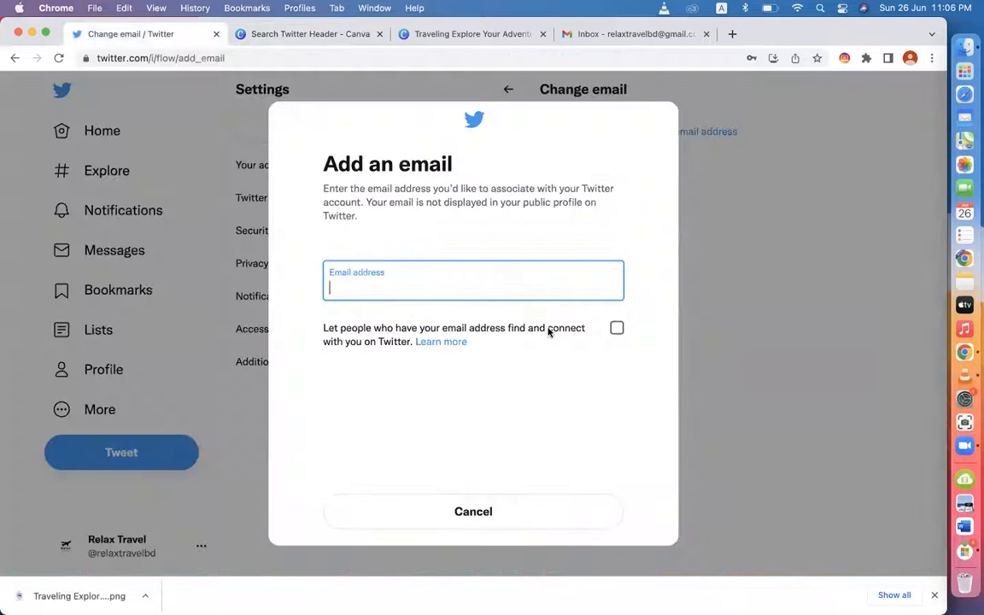
# Paste the Gmail address, let people find the account by email, and request a code.
pyautogui.rightClick(397, 289)
pyautogui.click(407, 383)
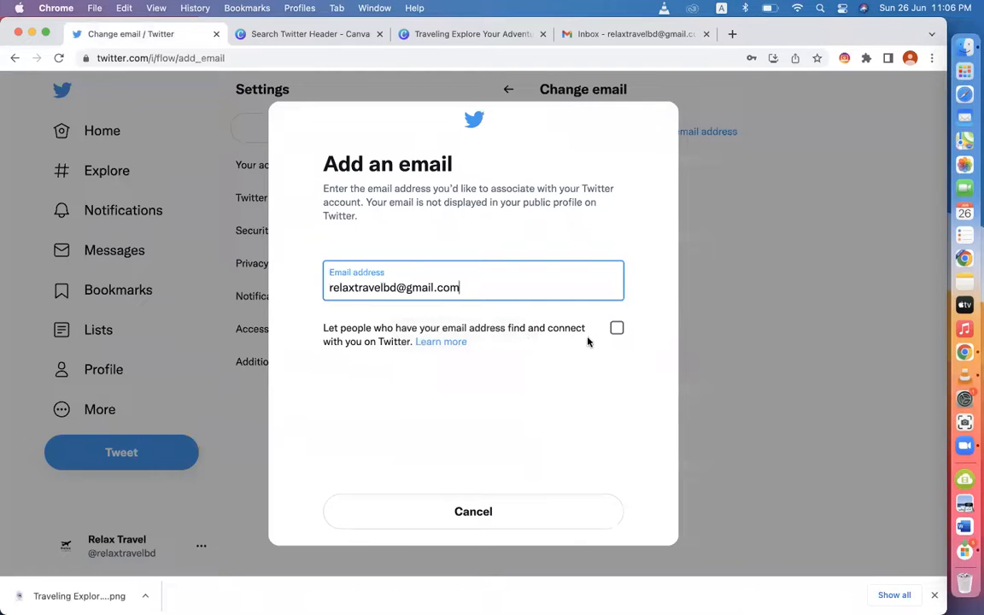
pyautogui.click(617, 328)
pyautogui.click(536, 512)
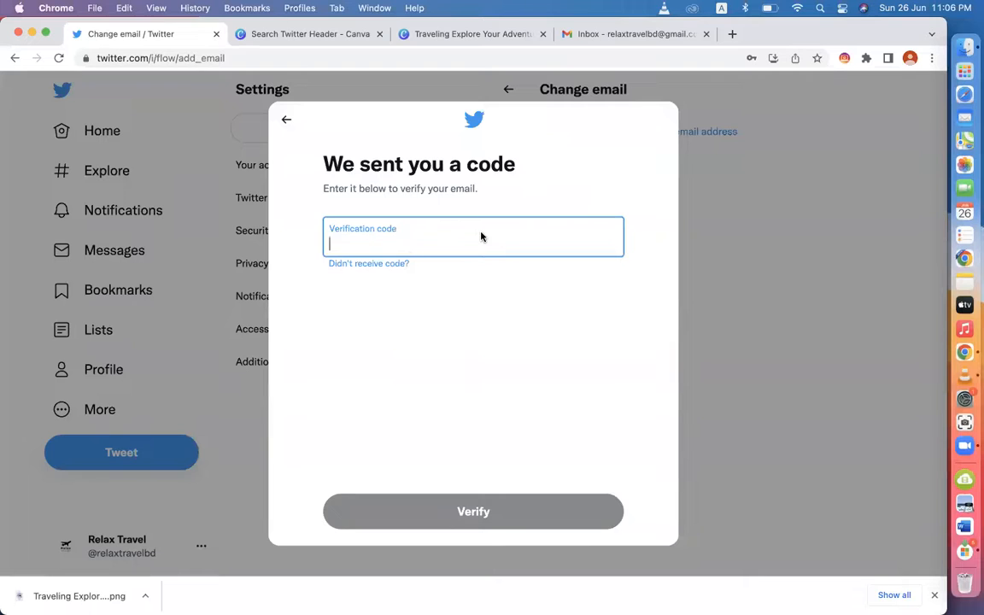
# Copy the verification code from Twitter's Gmail message and paste it in to verify.
pyautogui.click(622, 33)
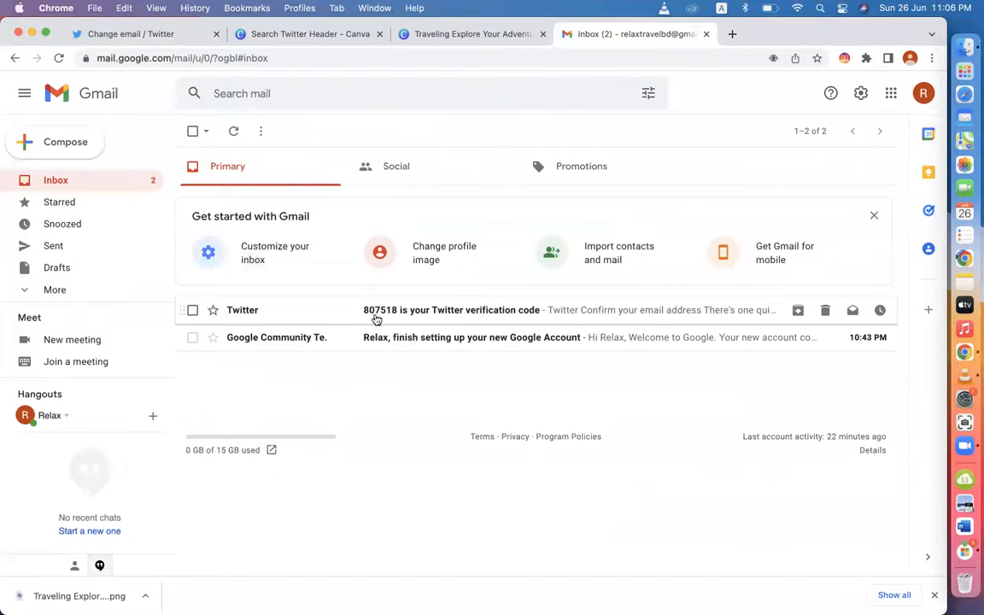
pyautogui.click(431, 316)
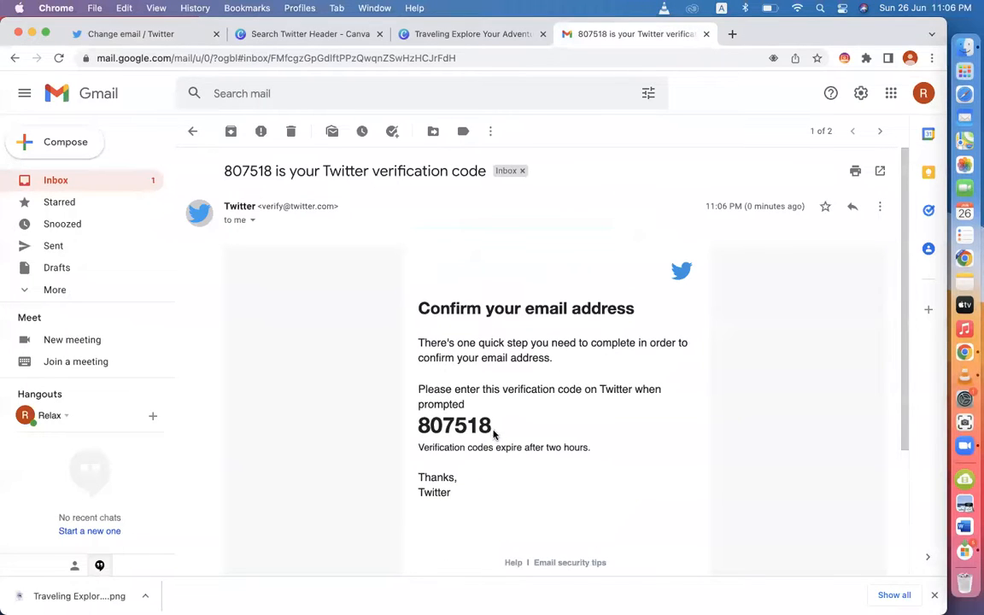
pyautogui.moveTo(495, 435); pyautogui.dragTo(421, 429)
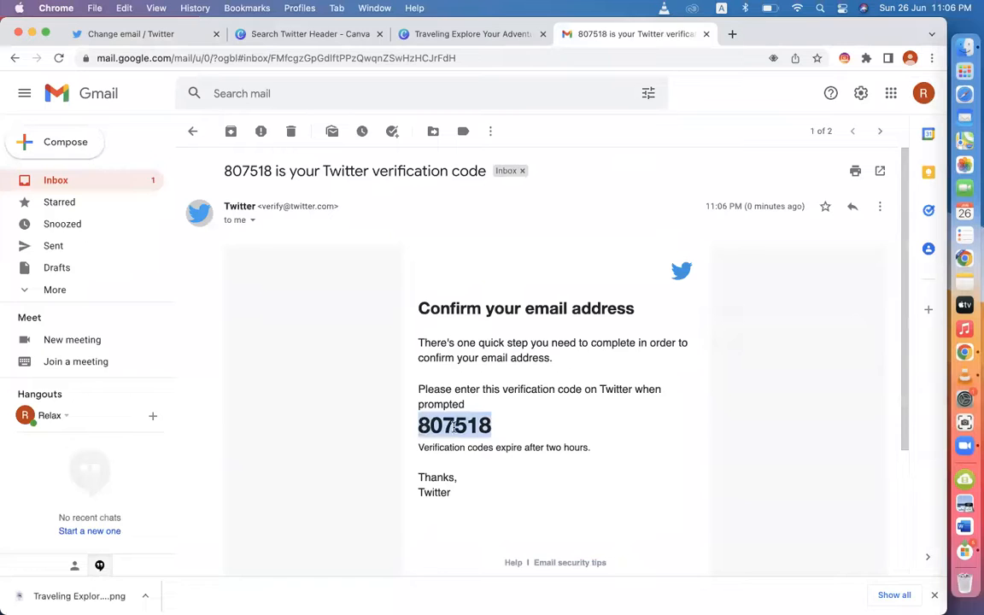
pyautogui.moveTo(499, 428); pyautogui.dragTo(412, 429)
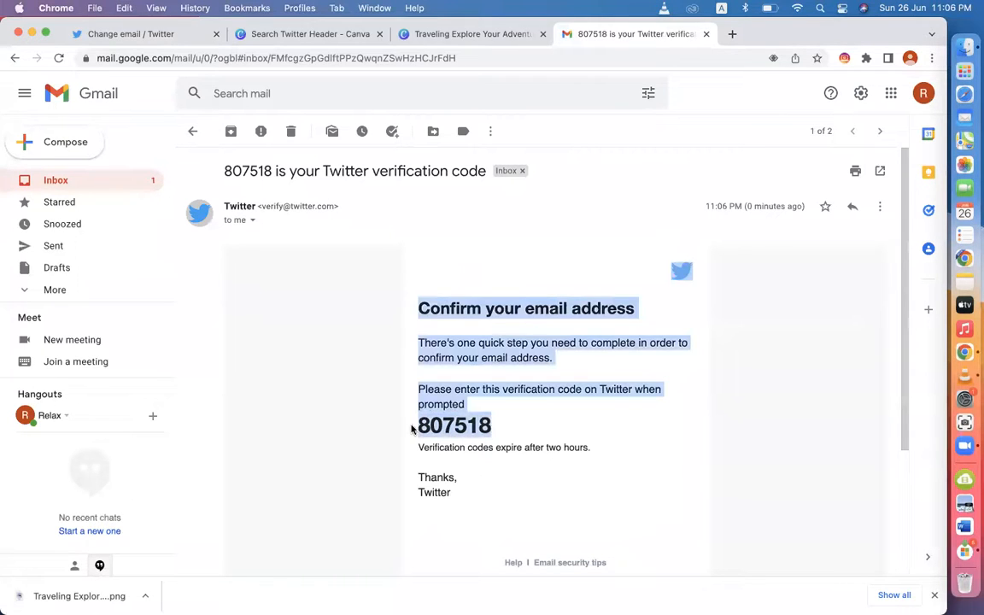
pyautogui.doubleClick(419, 425)
pyautogui.rightClick(421, 423)
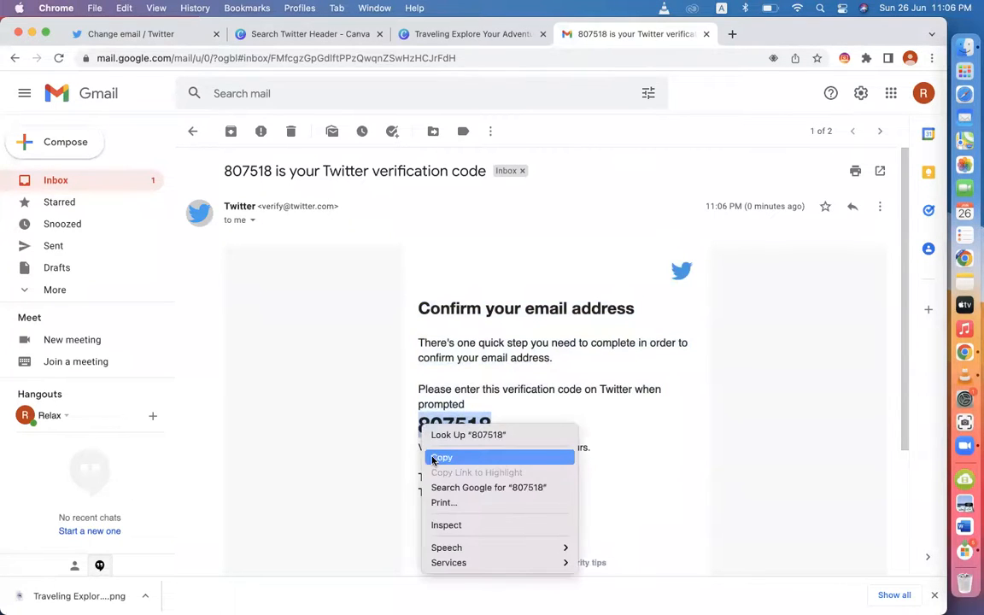
pyautogui.click(433, 455)
pyautogui.click(145, 33)
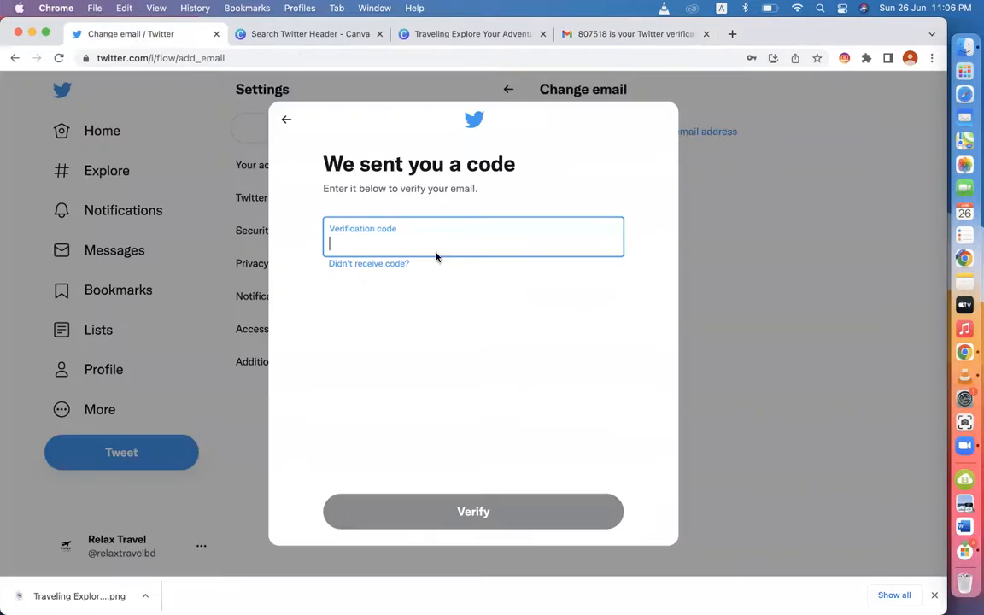
pyautogui.rightClick(372, 240)
pyautogui.click(386, 336)
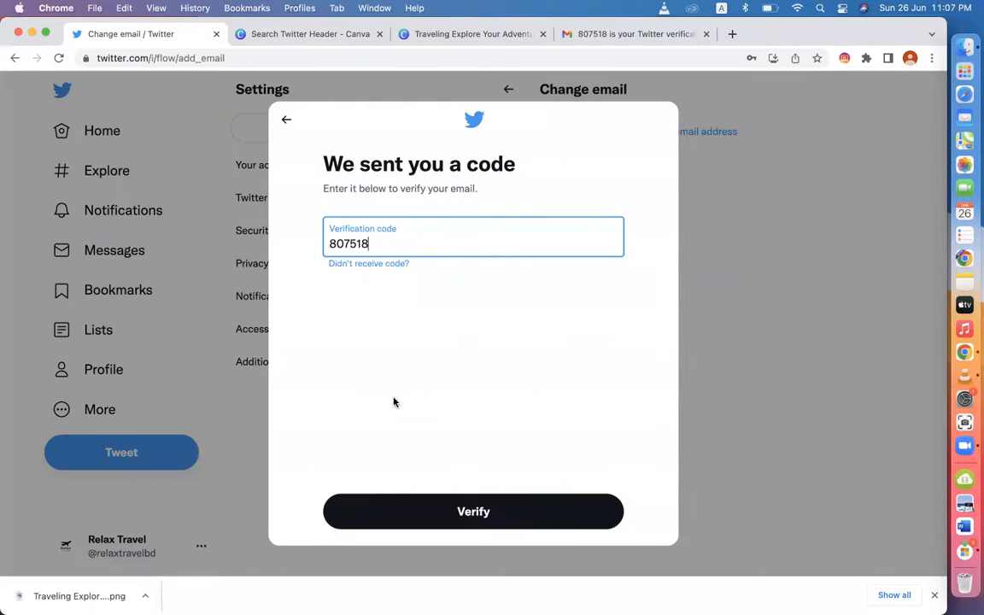
pyautogui.click(451, 520)
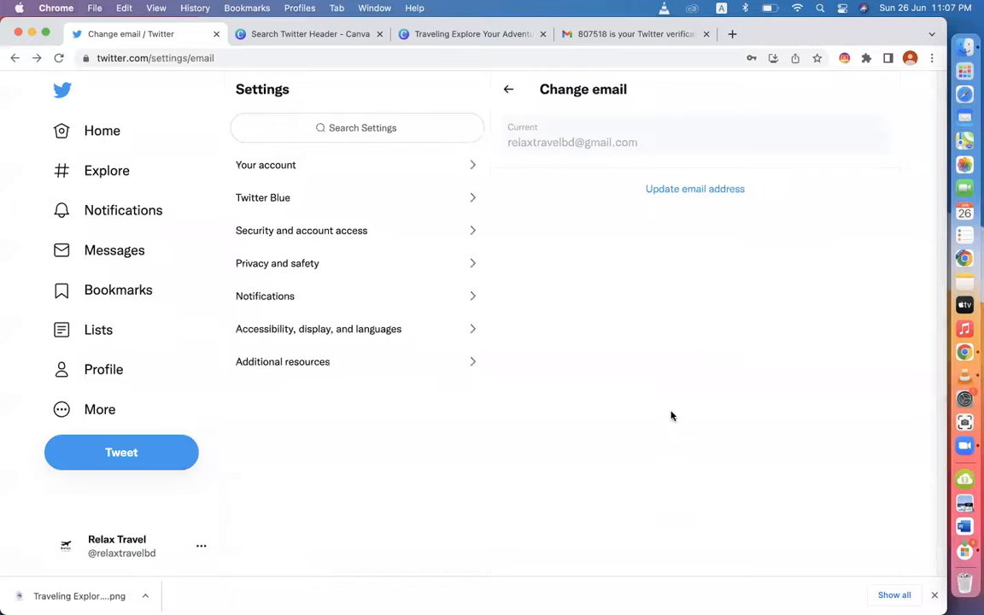
# Change the account's Gender to Male in Account information and save it.
pyautogui.click(508, 90)
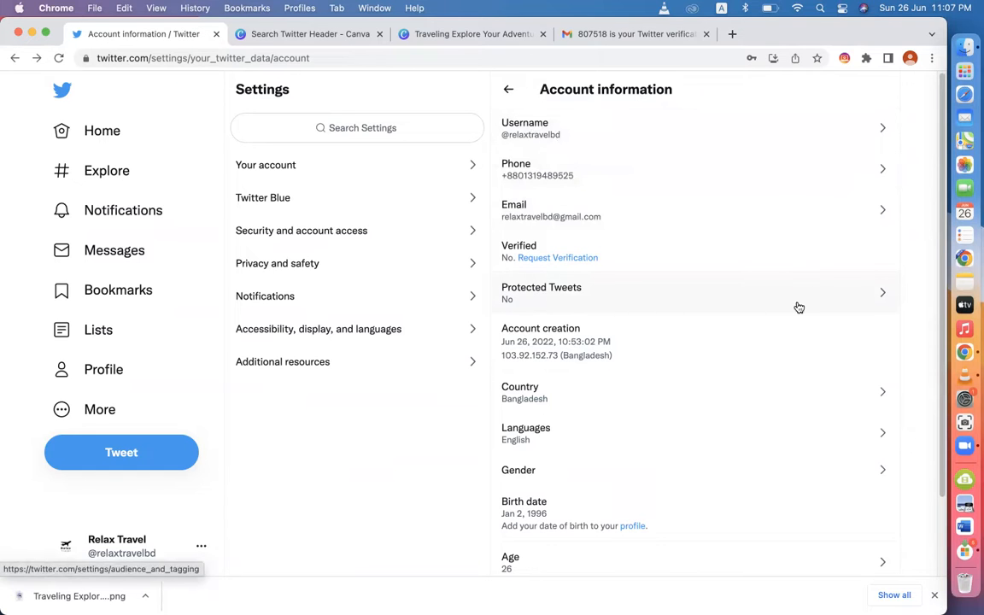
pyautogui.scroll(-1, 571, 362)
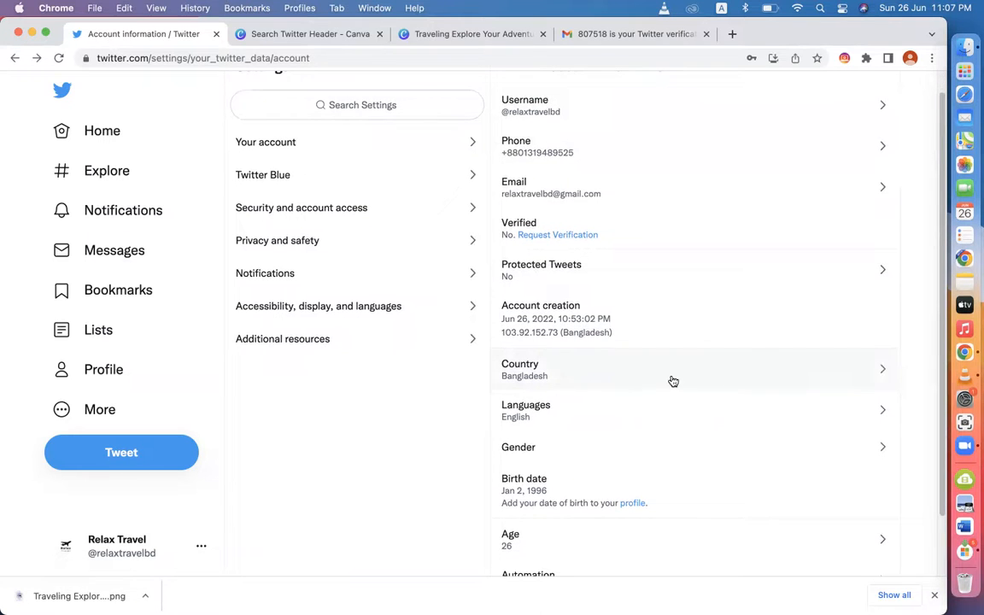
pyautogui.scroll(-1, 530, 346)
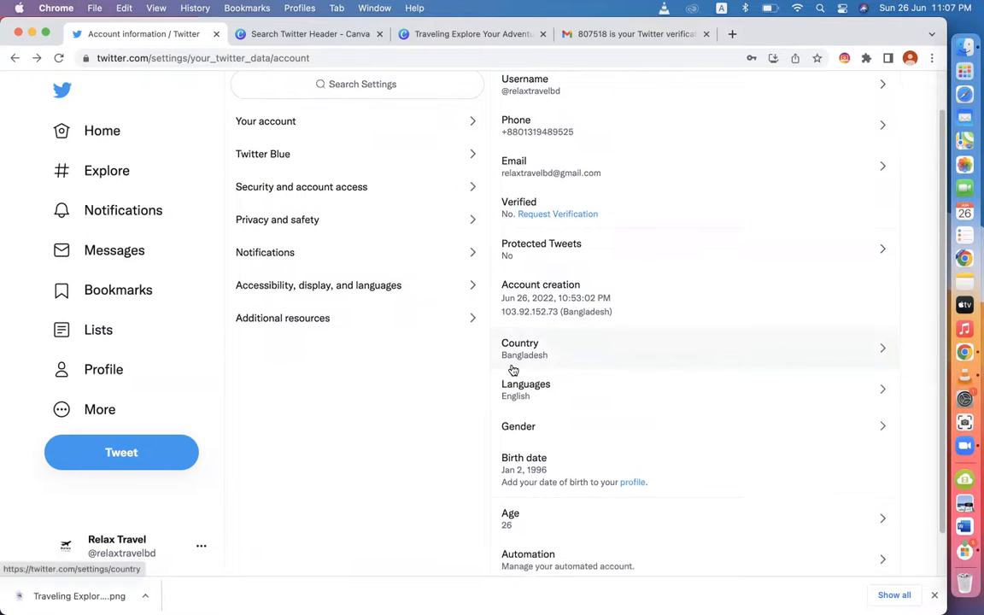
pyautogui.click(732, 437)
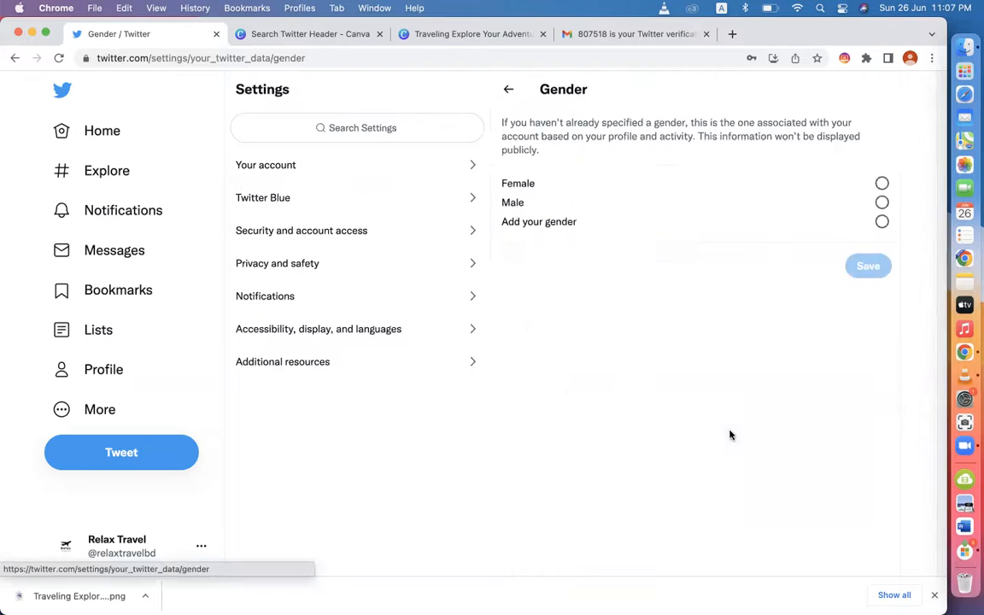
pyautogui.click(882, 202)
pyautogui.click(876, 270)
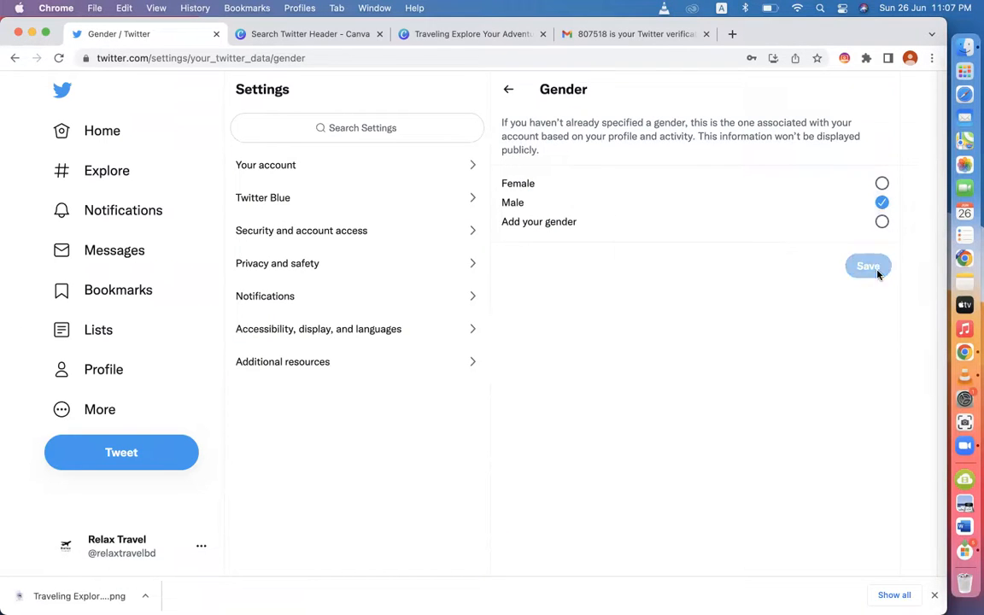
pyautogui.scroll(-3, 563, 430)
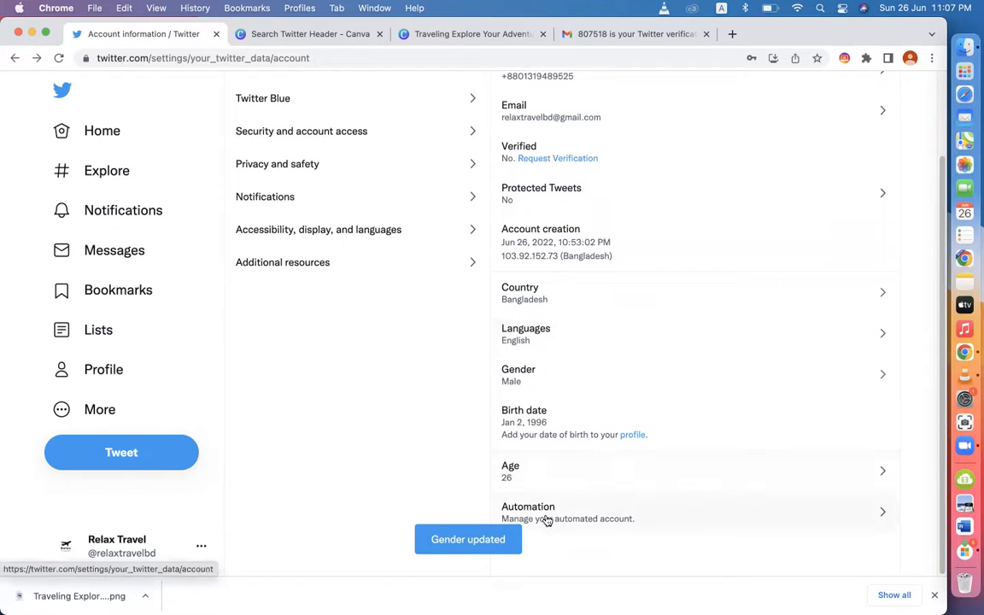
pyautogui.scroll(3, 583, 367)
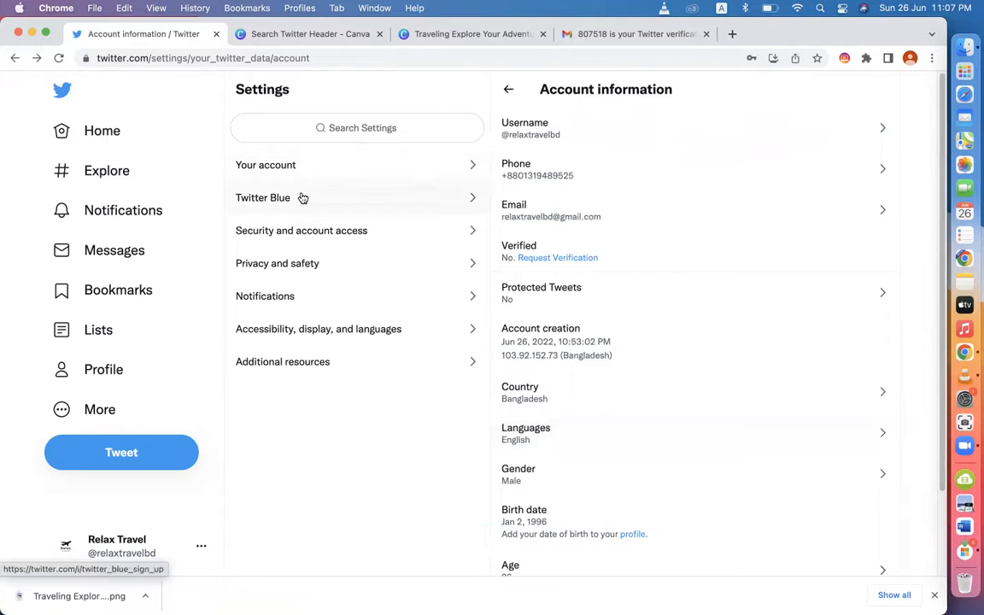
# Look at the password change form and home timeline without making changes.
pyautogui.click(508, 89)
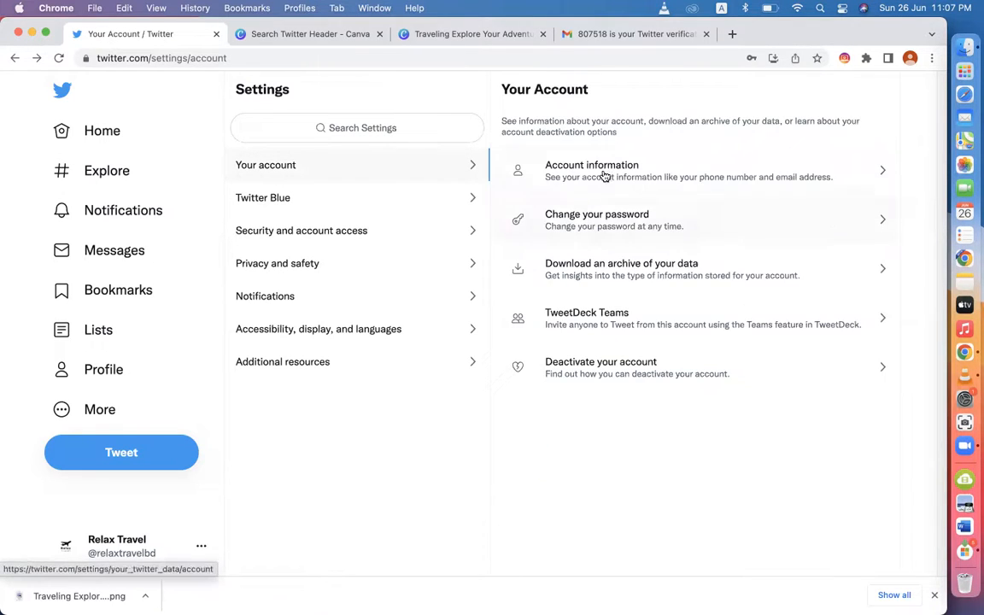
pyautogui.click(662, 228)
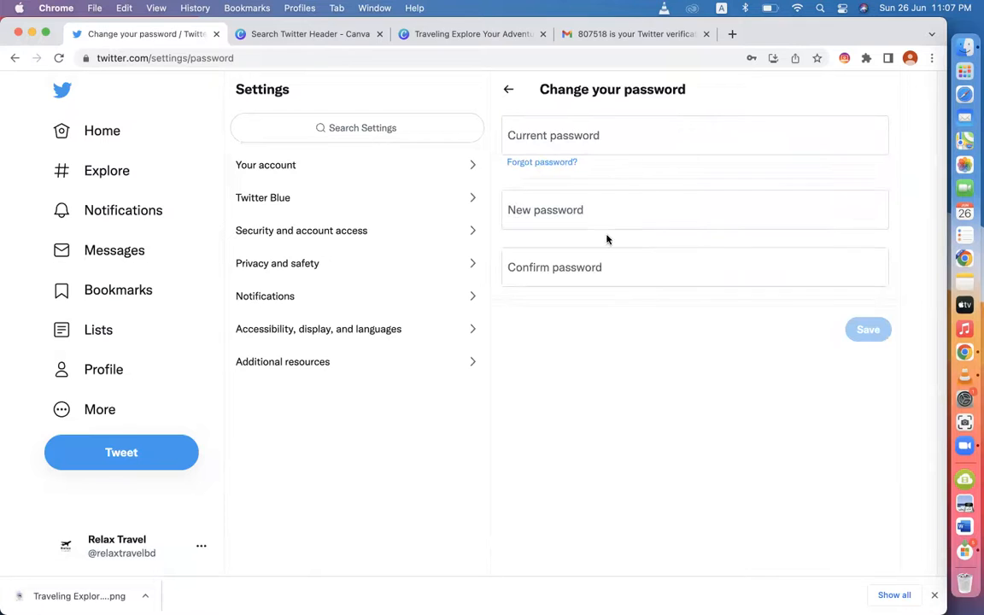
pyautogui.click(509, 89)
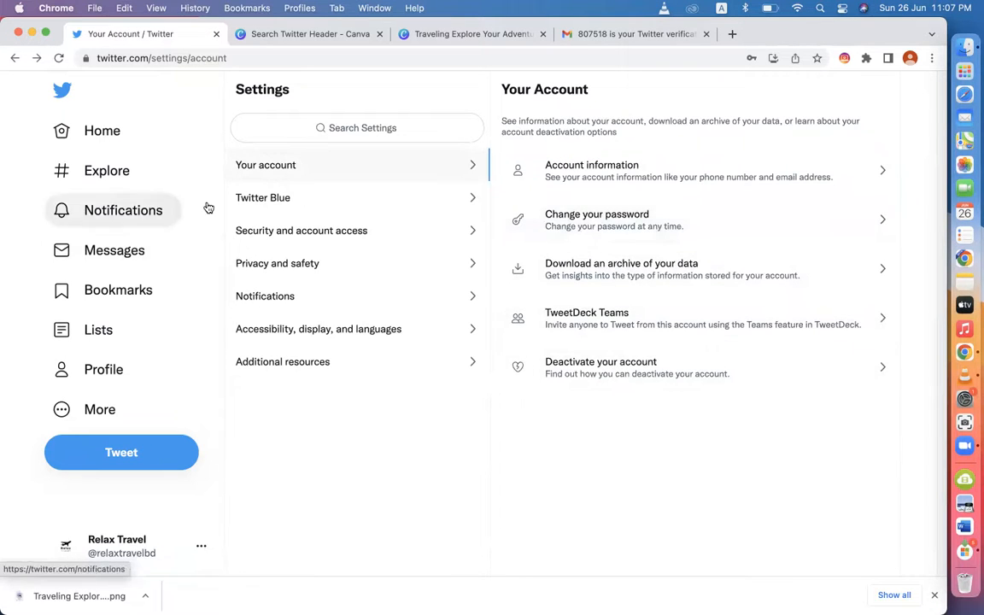
pyautogui.click(270, 213)
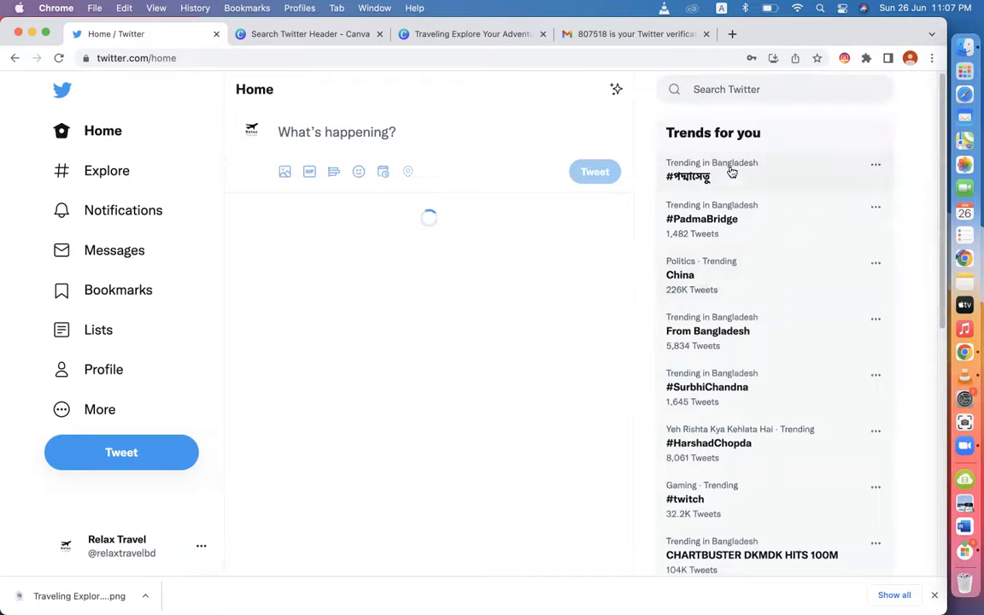
pyautogui.scroll(-3, 422, 440)
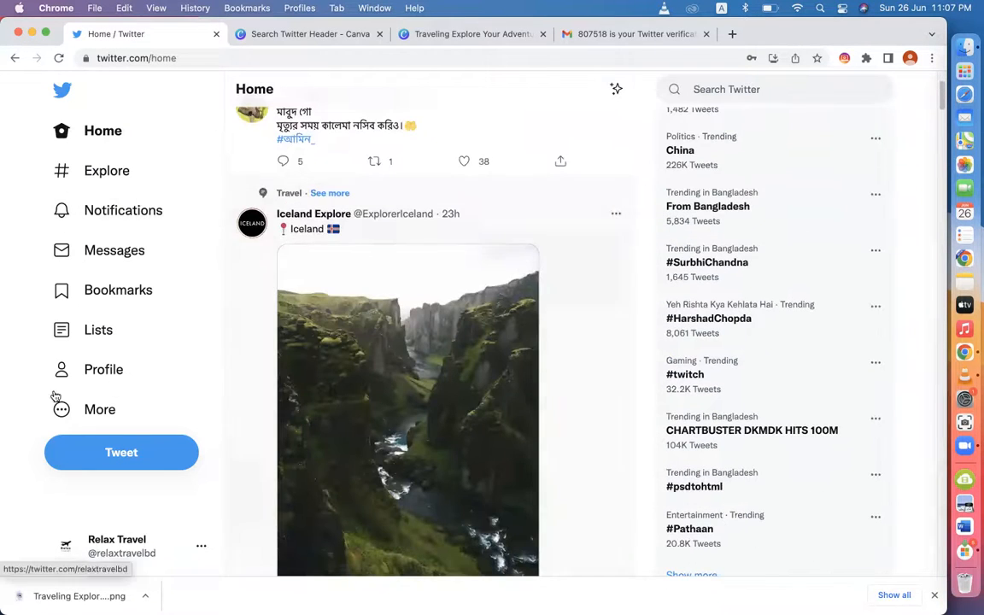
# Open Two-factor authentication under Security and account access > Security.
pyautogui.click(14, 59)
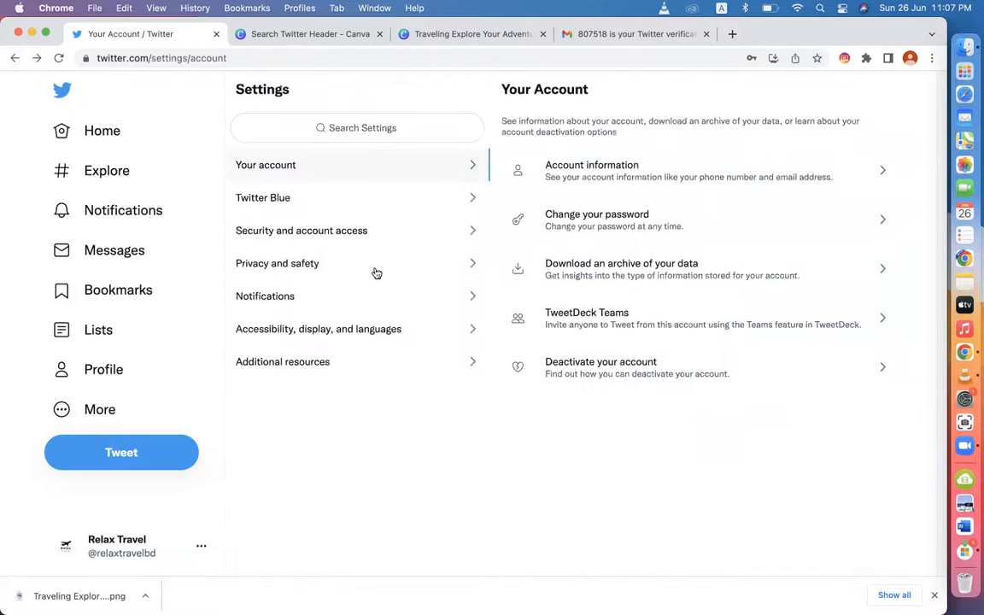
pyautogui.click(293, 238)
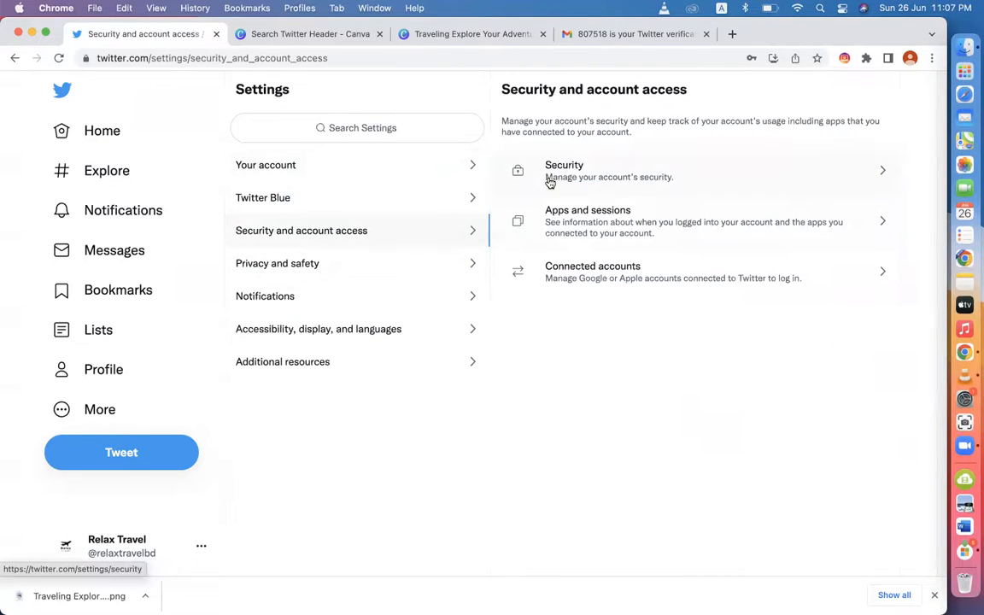
pyautogui.click(611, 179)
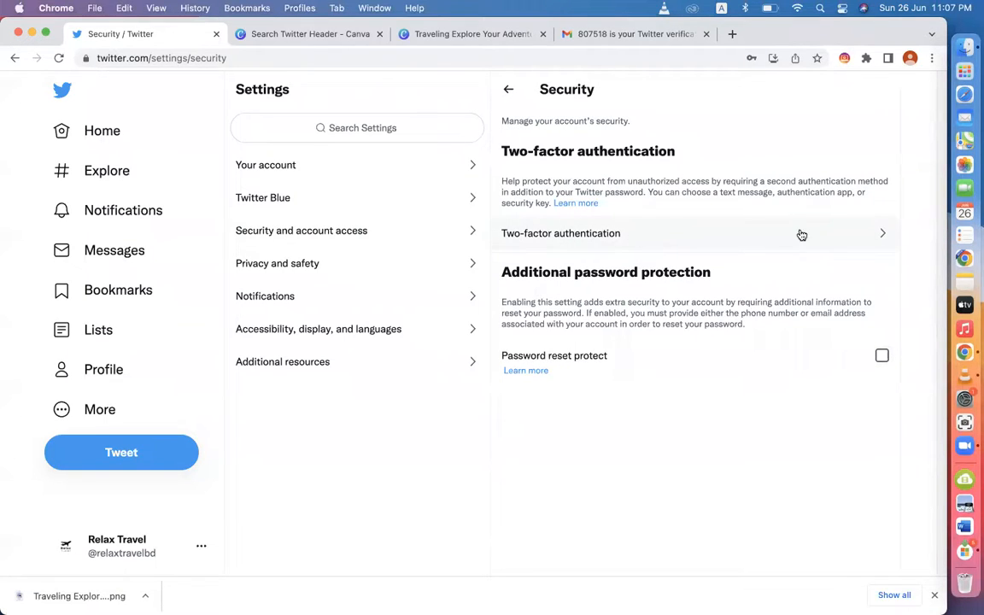
pyautogui.click(881, 240)
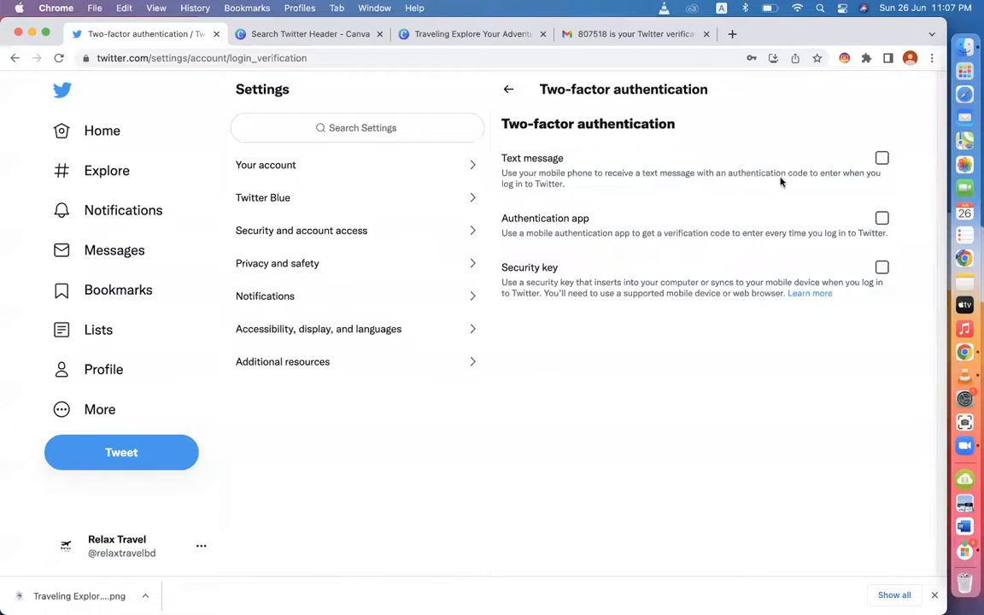
# Review the Audience and tagging and Your Tweets pages under Privacy and safety.
pyautogui.click(272, 268)
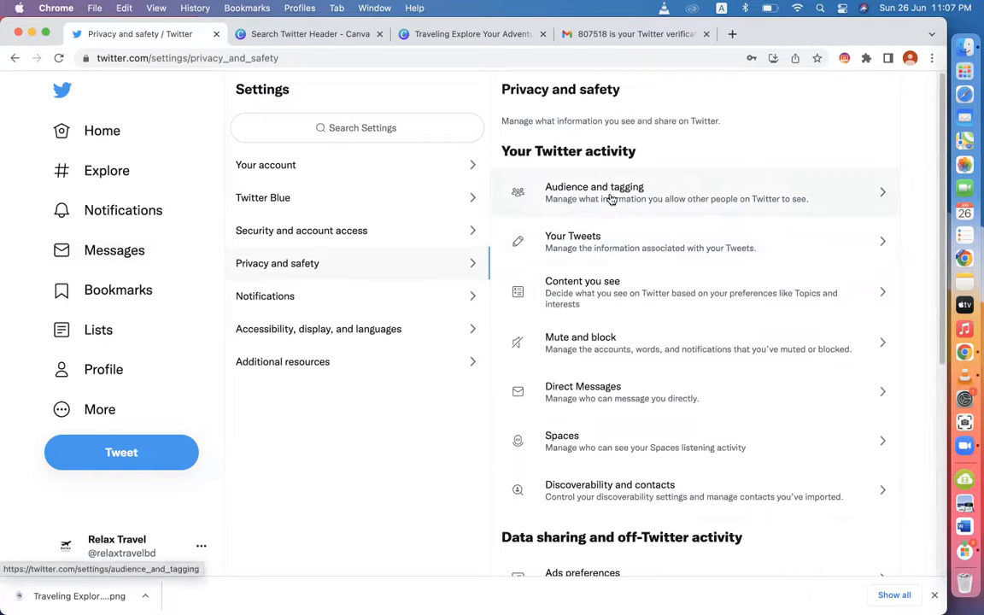
pyautogui.click(649, 199)
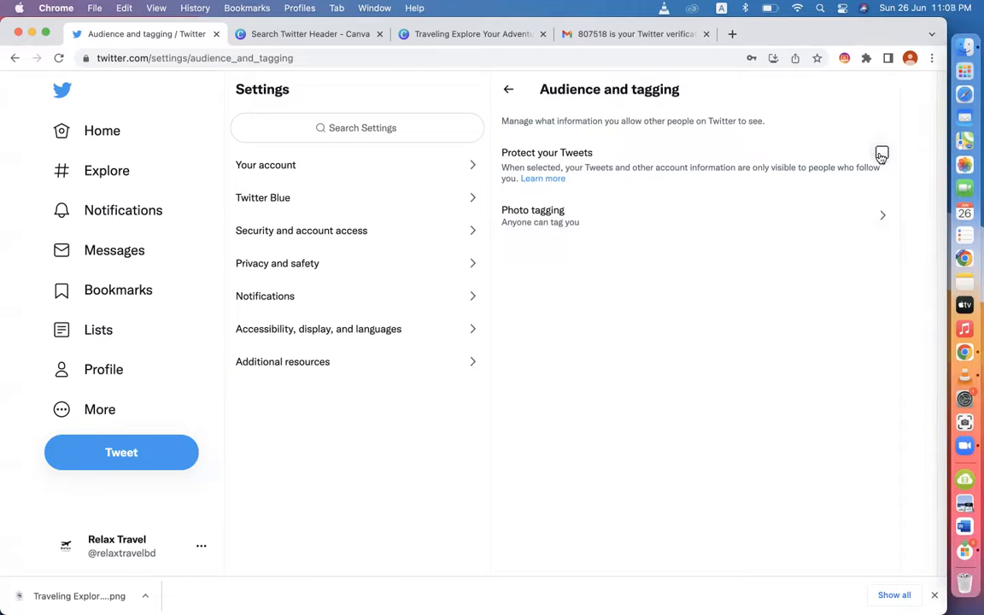
pyautogui.click(509, 89)
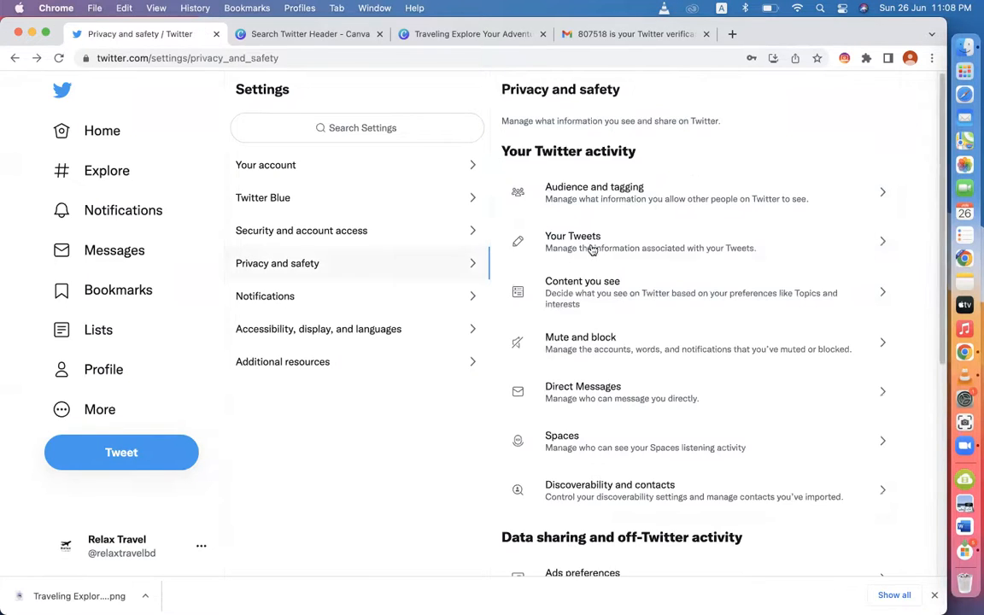
pyautogui.click(622, 250)
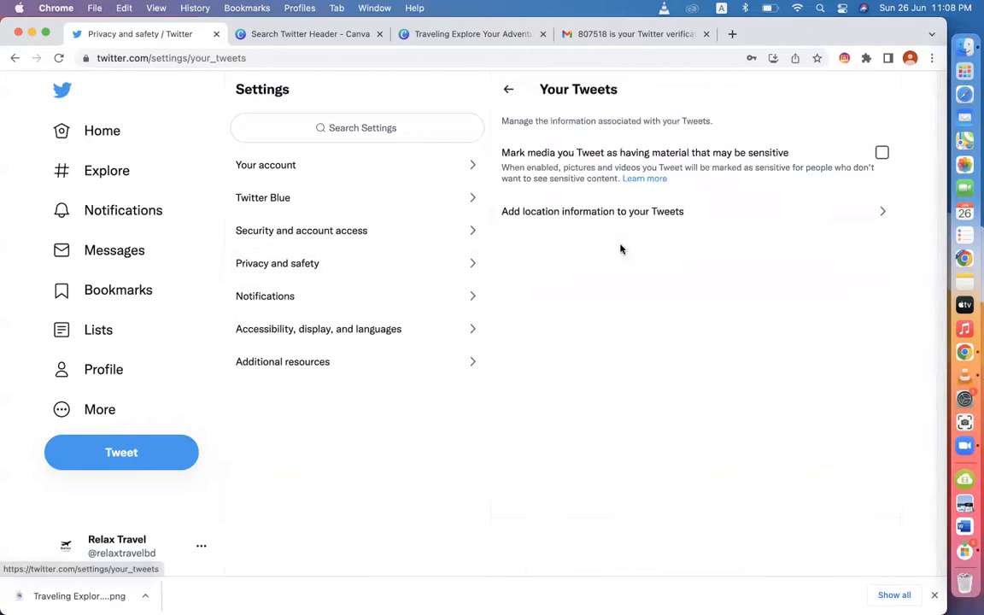
pyautogui.click(507, 89)
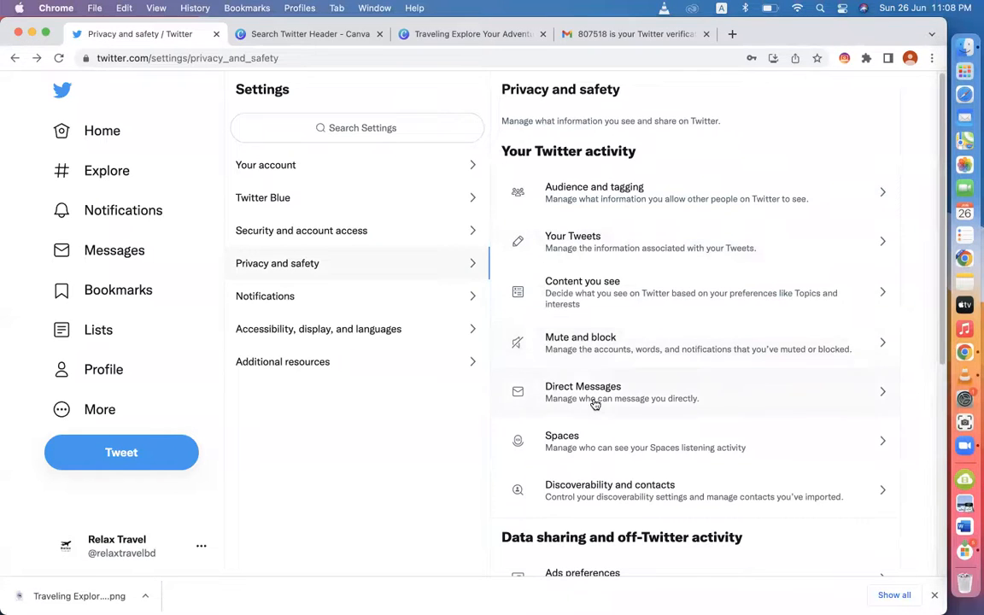
pyautogui.scroll(-1, 666, 391)
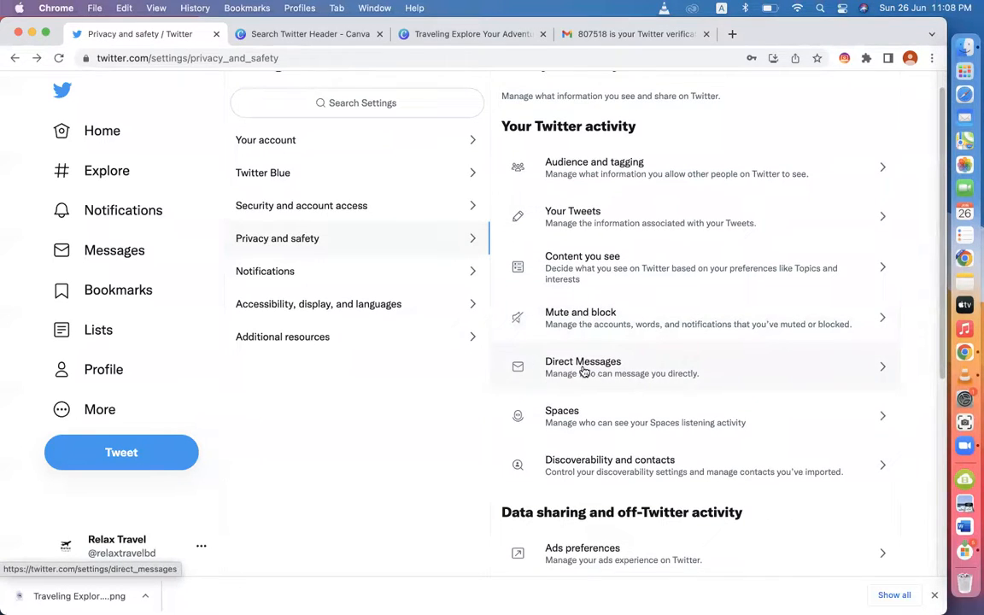
# Allow direct message requests from everyone in the Direct Messages settings.
pyautogui.click(883, 369)
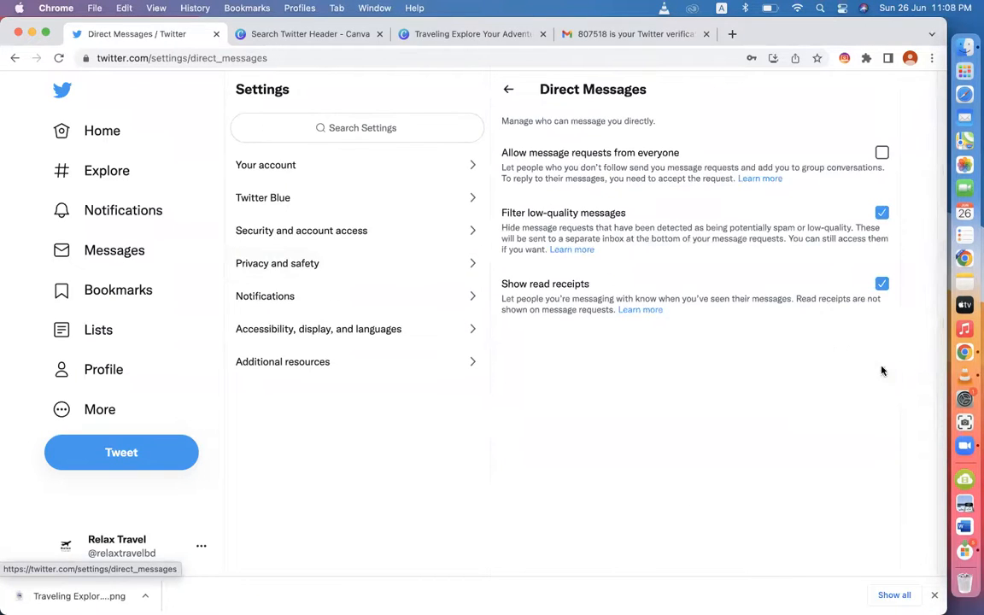
pyautogui.click(882, 154)
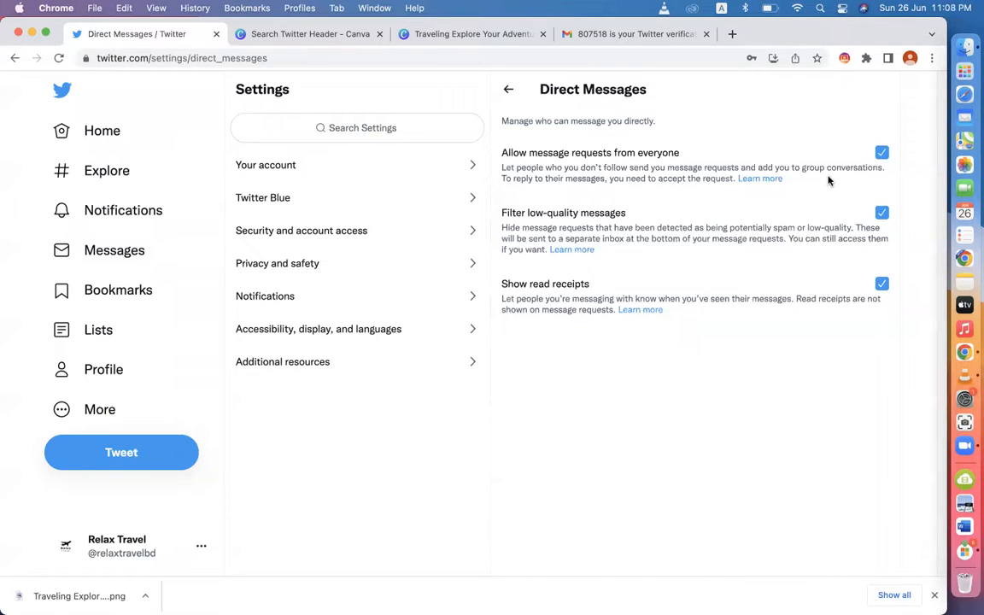
pyautogui.click(508, 89)
pyautogui.scroll(-3, 591, 453)
pyautogui.scroll(-3, 594, 452)
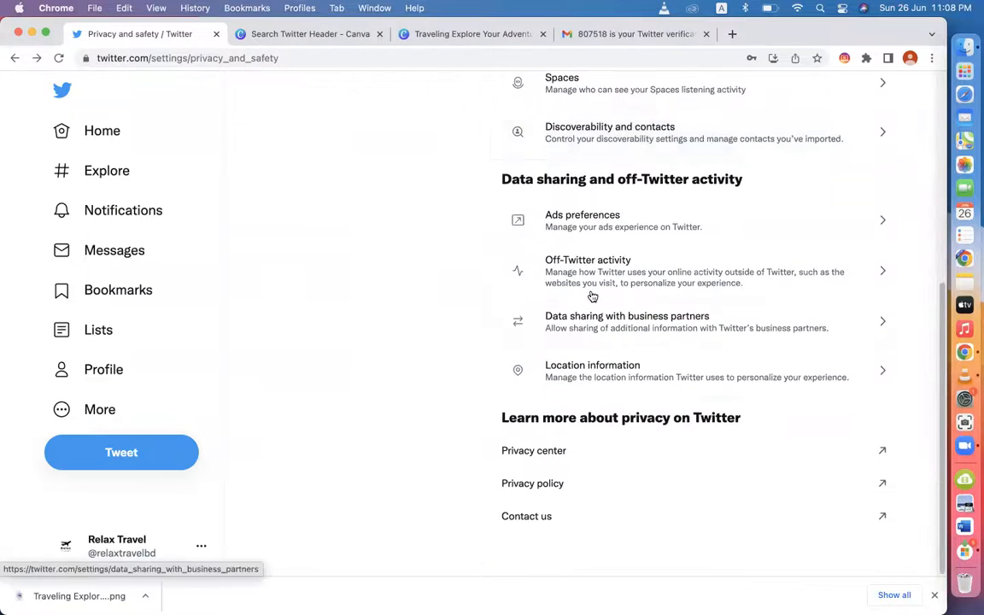
pyautogui.scroll(4, 610, 488)
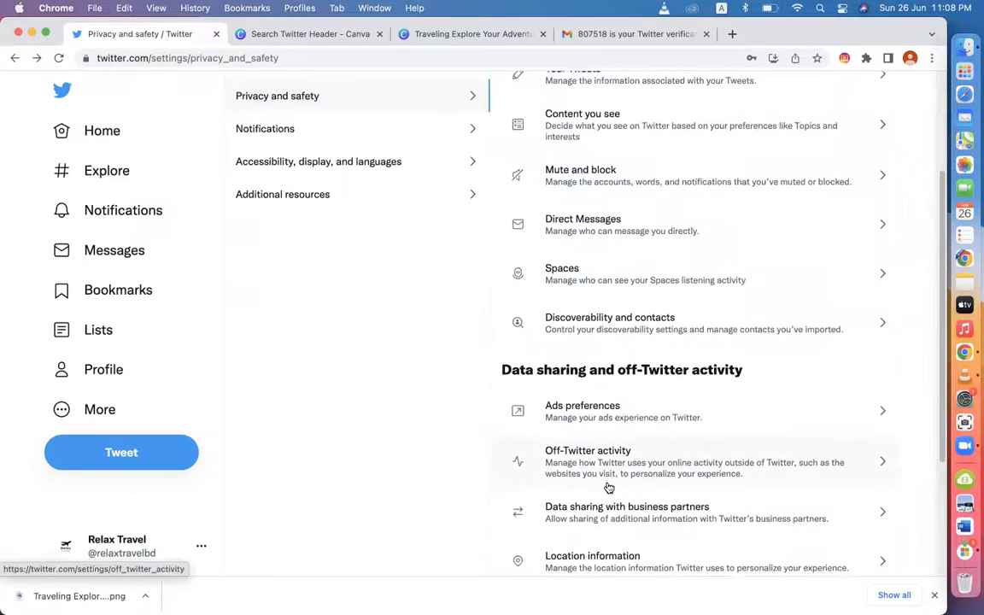
pyautogui.scroll(2, 609, 488)
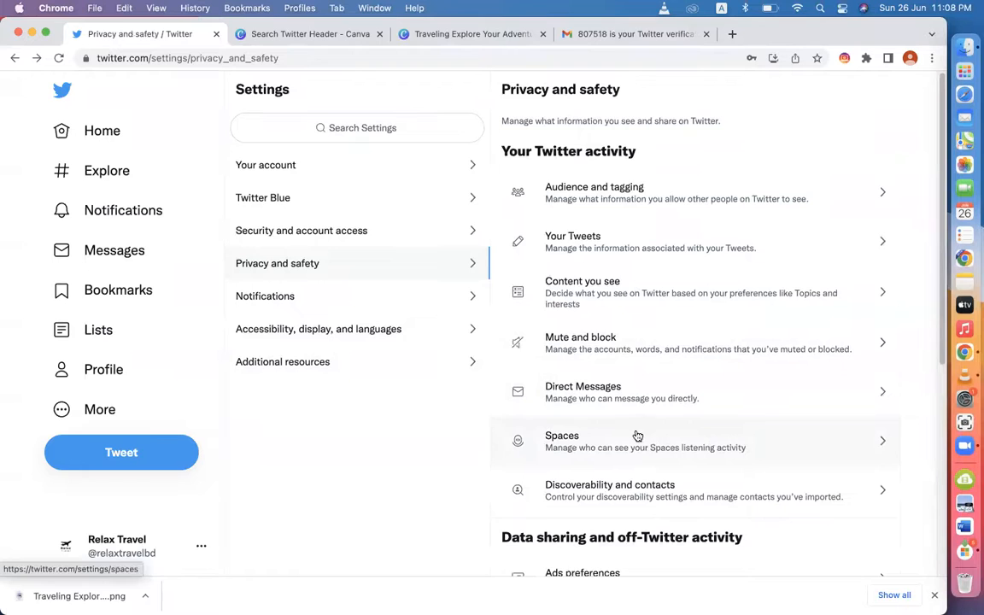
# Browse the Notifications, Security, Your account and Accessibility settings, then open the Relax Travel profile.
pyautogui.click(330, 298)
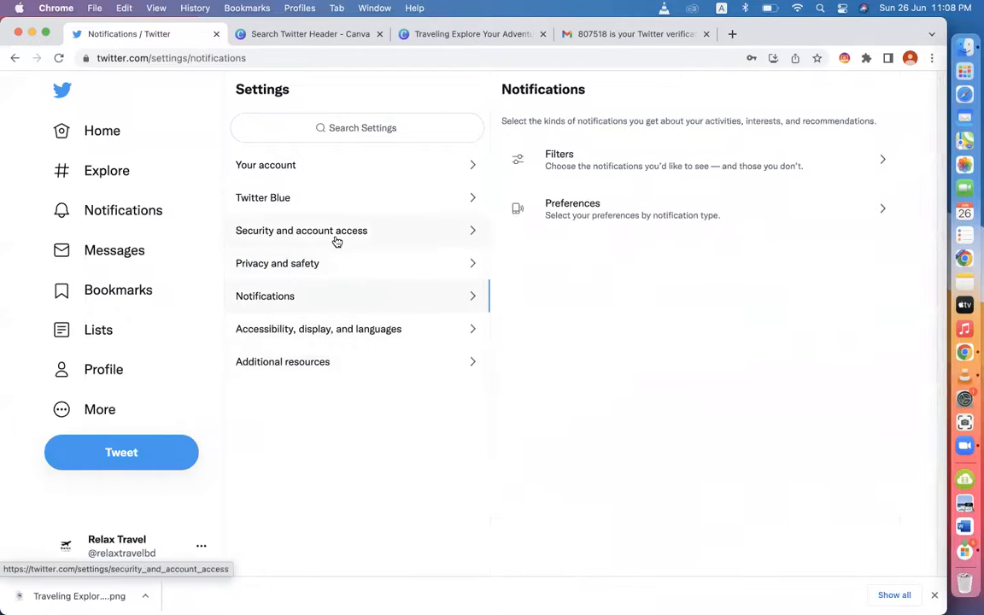
pyautogui.click(337, 240)
pyautogui.click(275, 167)
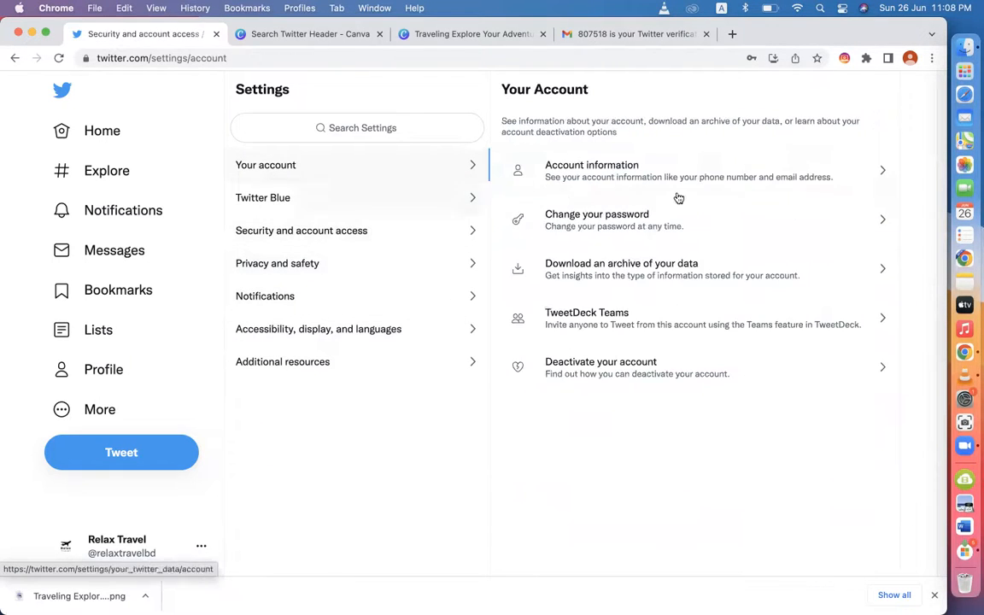
pyautogui.click(323, 364)
pyautogui.click(306, 335)
pyautogui.click(286, 297)
pyautogui.click(299, 366)
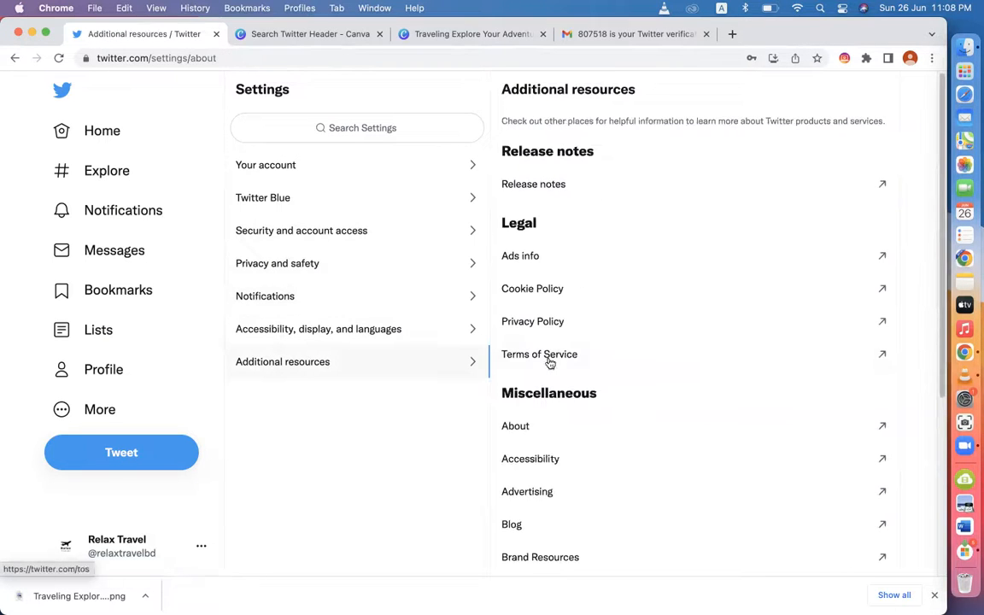
pyautogui.click(274, 338)
pyautogui.click(265, 294)
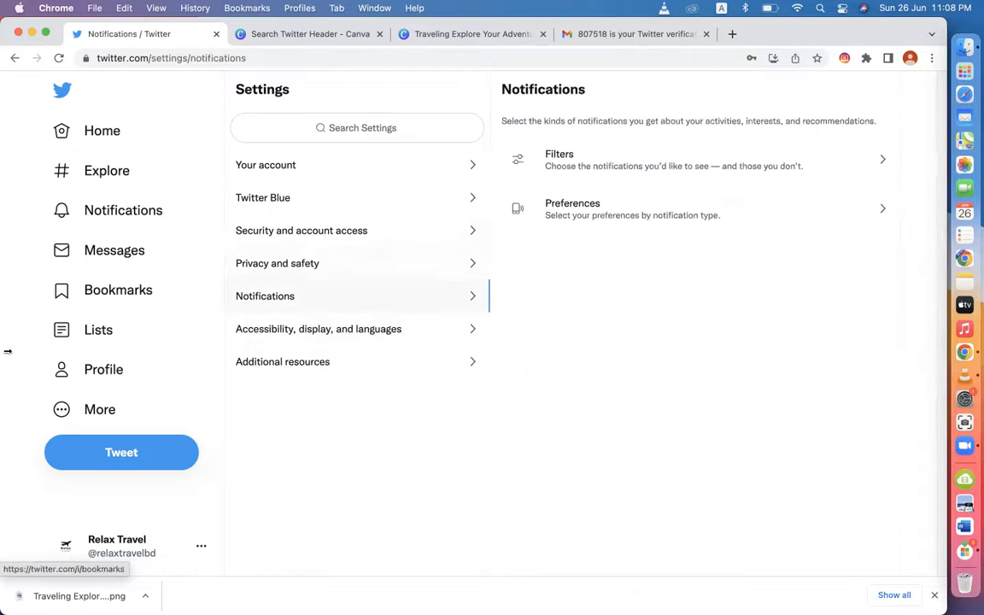
pyautogui.click(97, 376)
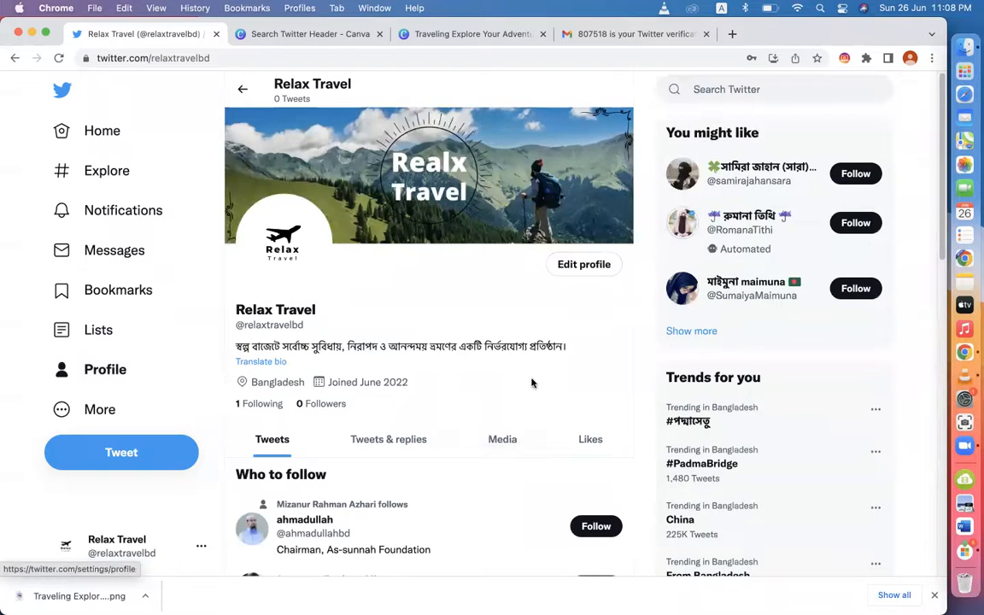
# View the Relax Travel profile's Following list and hide the browser's downloads bar.
pyautogui.scroll(-3, 392, 397)
pyautogui.scroll(3, 391, 360)
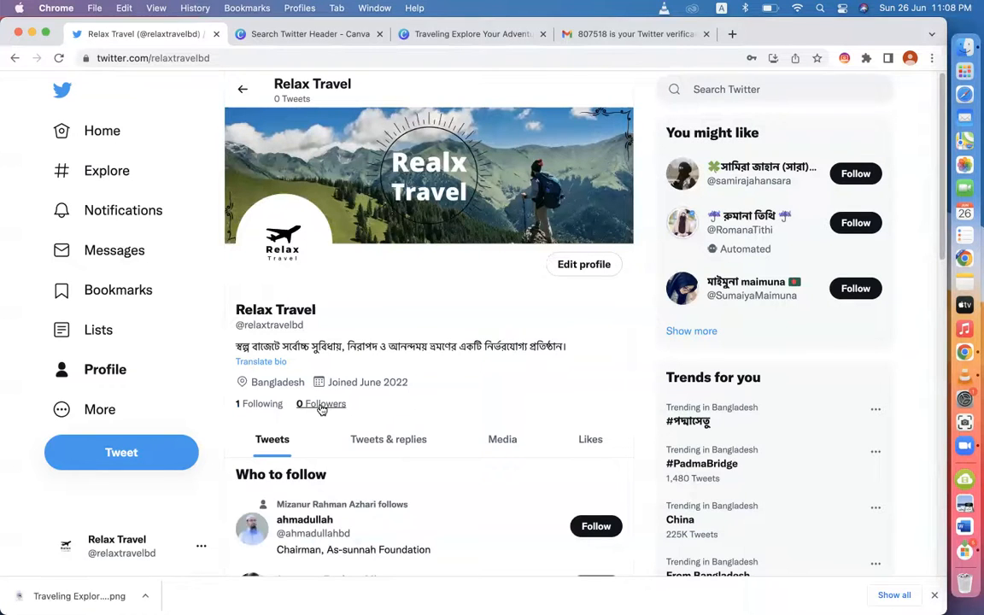
pyautogui.click(247, 406)
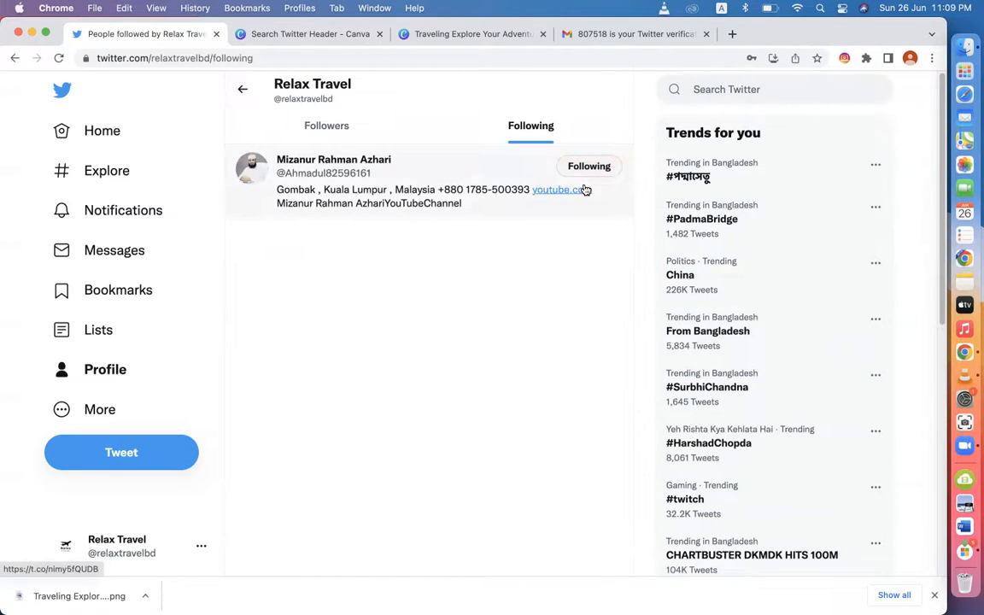
pyautogui.click(240, 91)
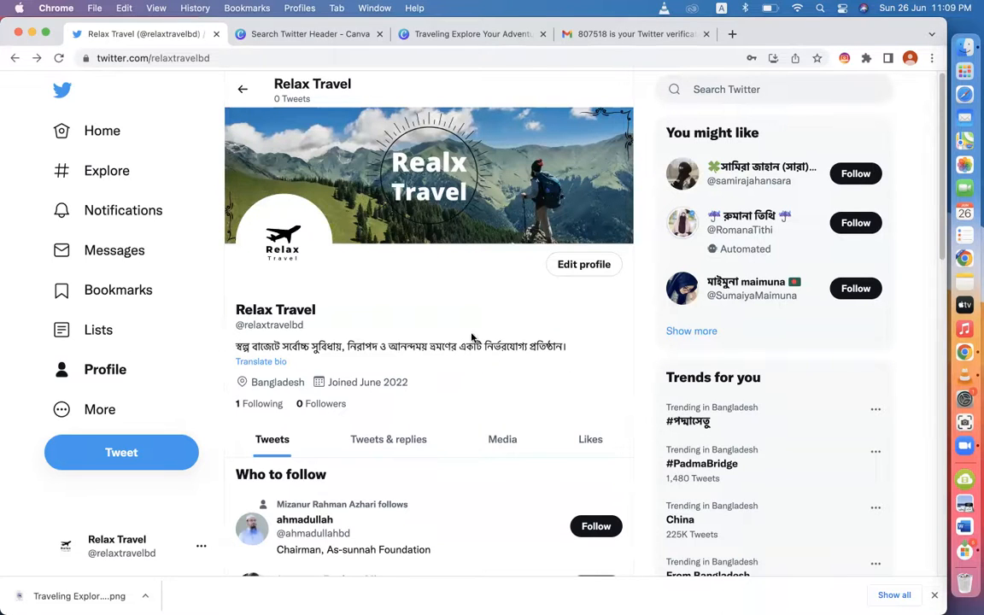
pyautogui.click(936, 596)
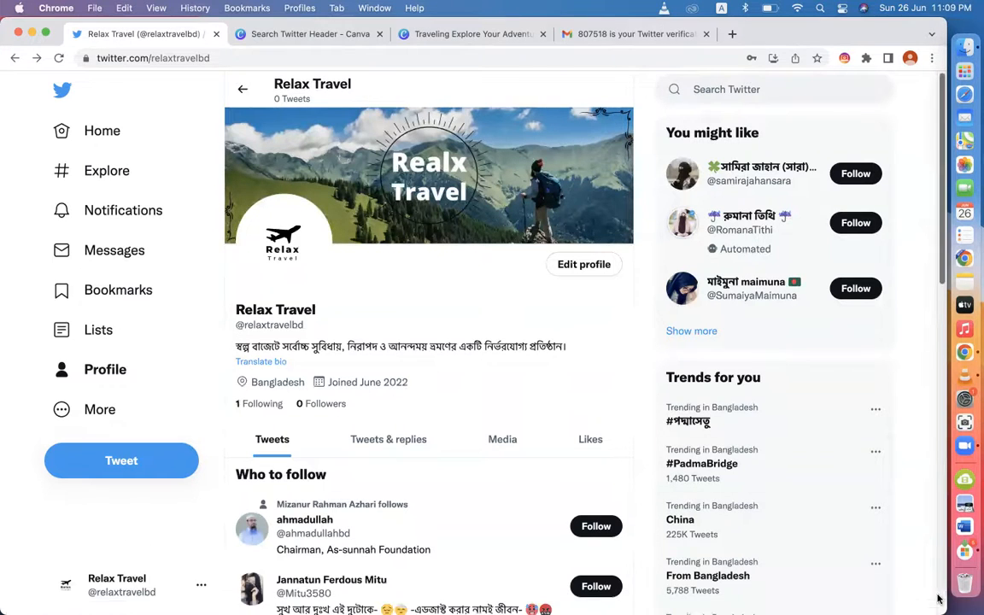
pyautogui.scroll(-10, 460, 402)
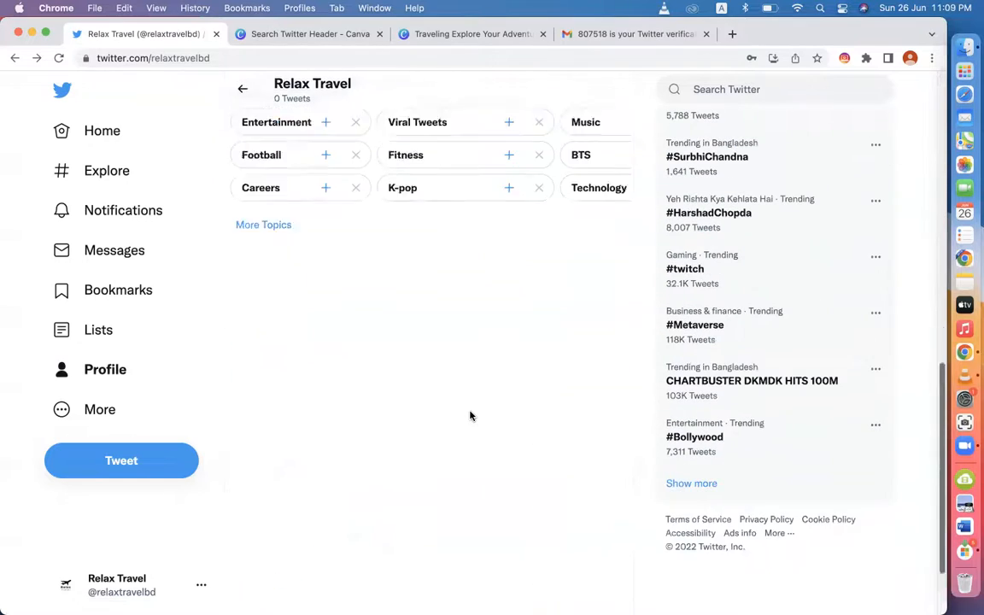
pyautogui.scroll(10, 470, 416)
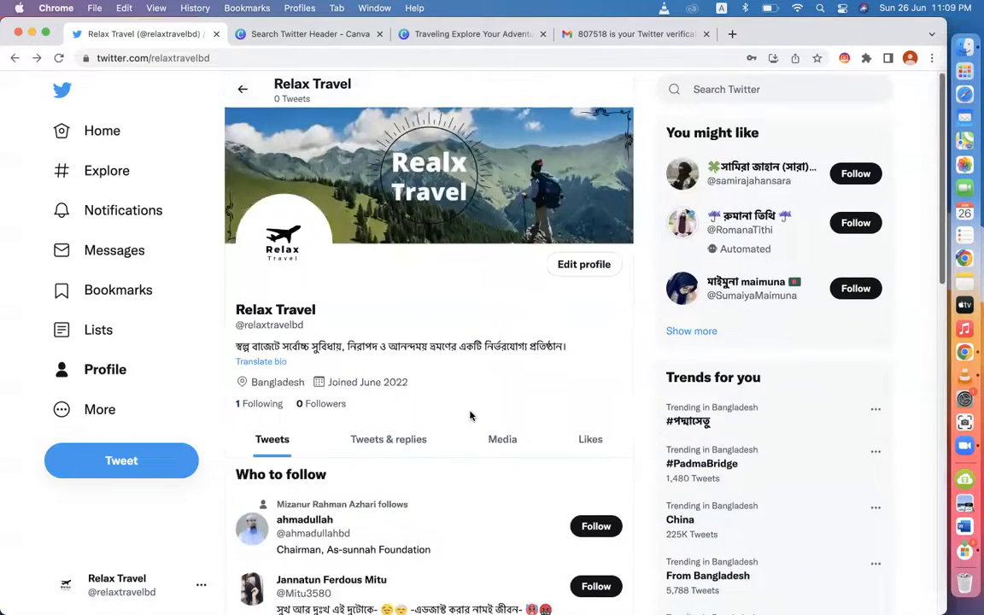
pyautogui.scroll(-2, 471, 416)
pyautogui.scroll(-2, 471, 417)
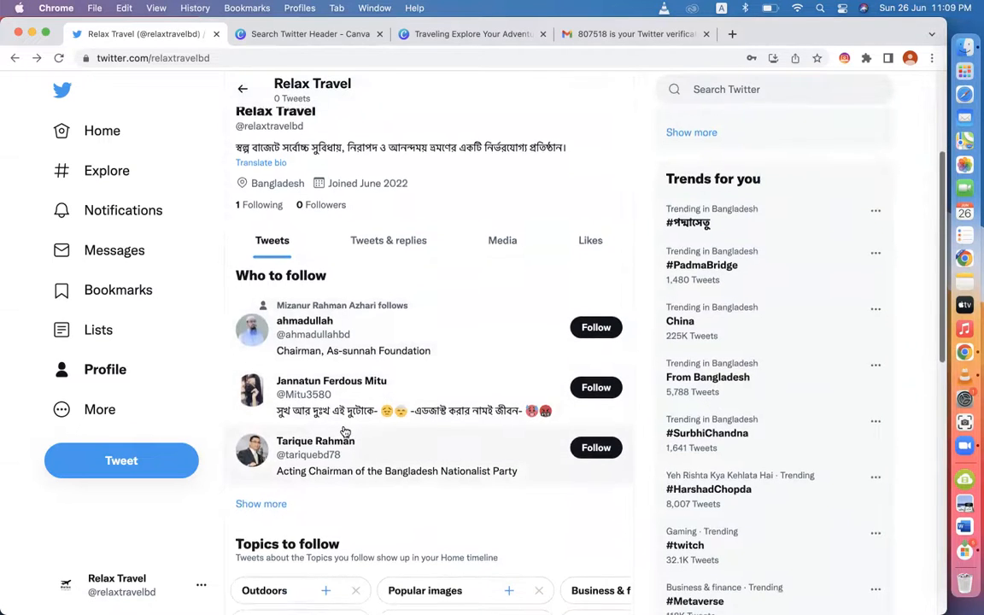
pyautogui.scroll(5, 346, 431)
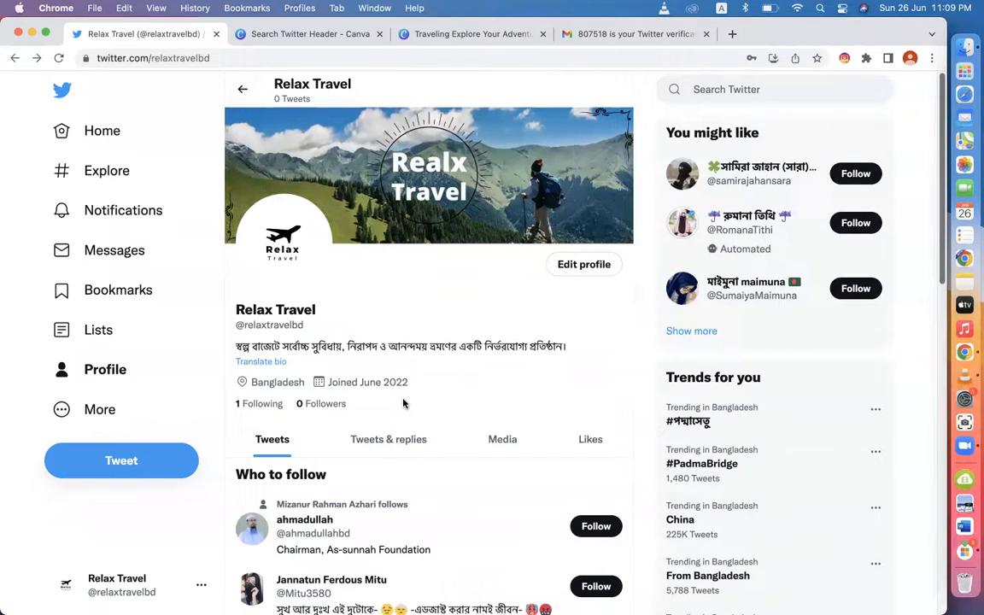
pyautogui.scroll(-1, 336, 487)
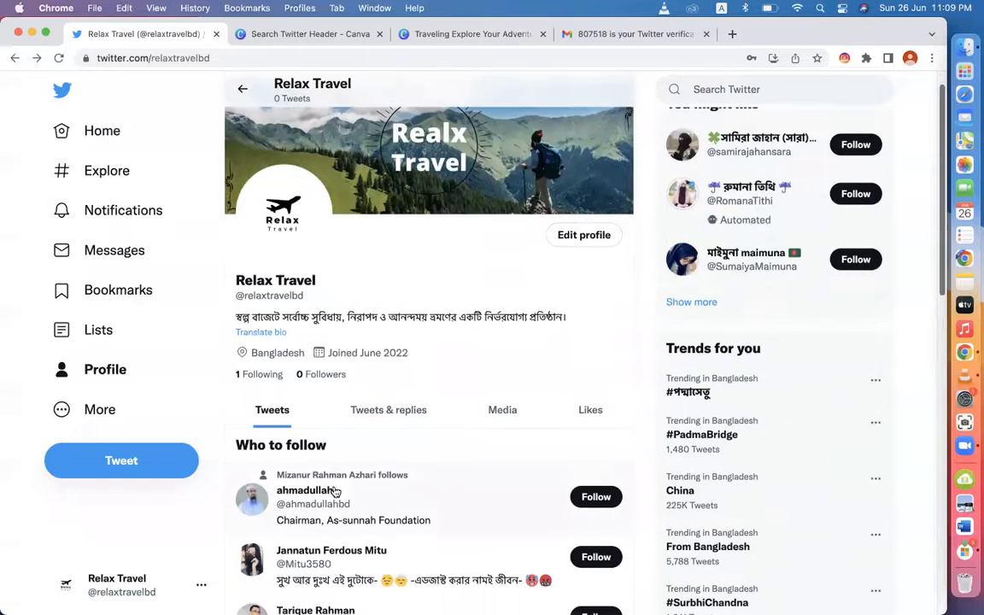
# Follow the first Who to follow suggestion and open the followed account's profile.
pyautogui.click(586, 503)
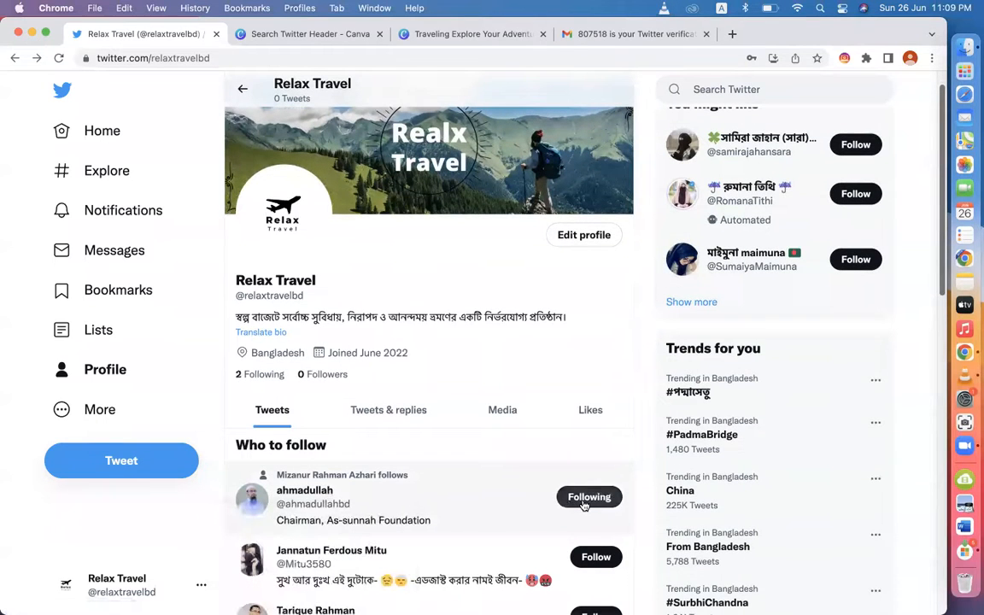
pyautogui.moveTo(291, 494)
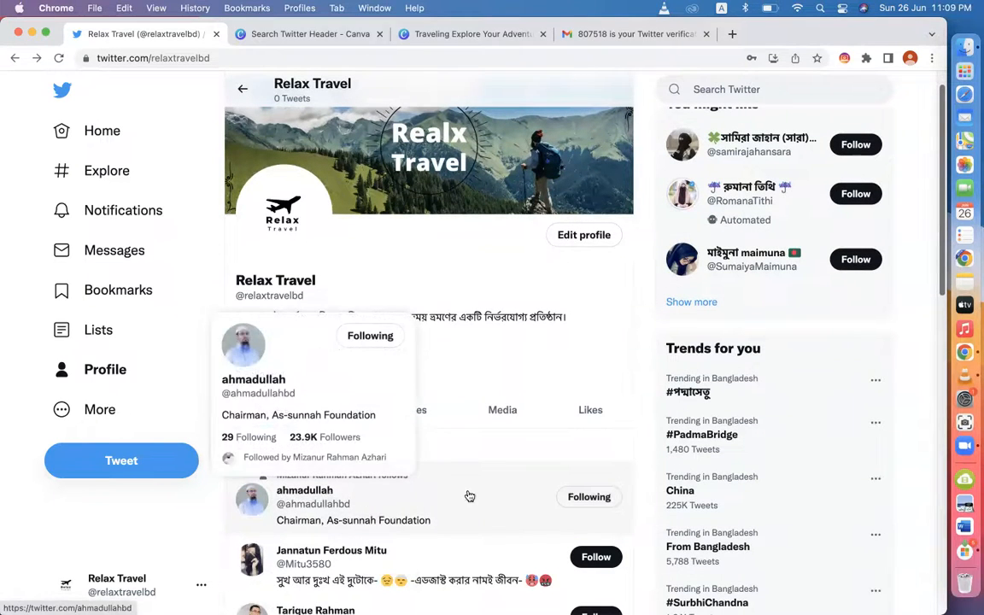
pyautogui.click(255, 377)
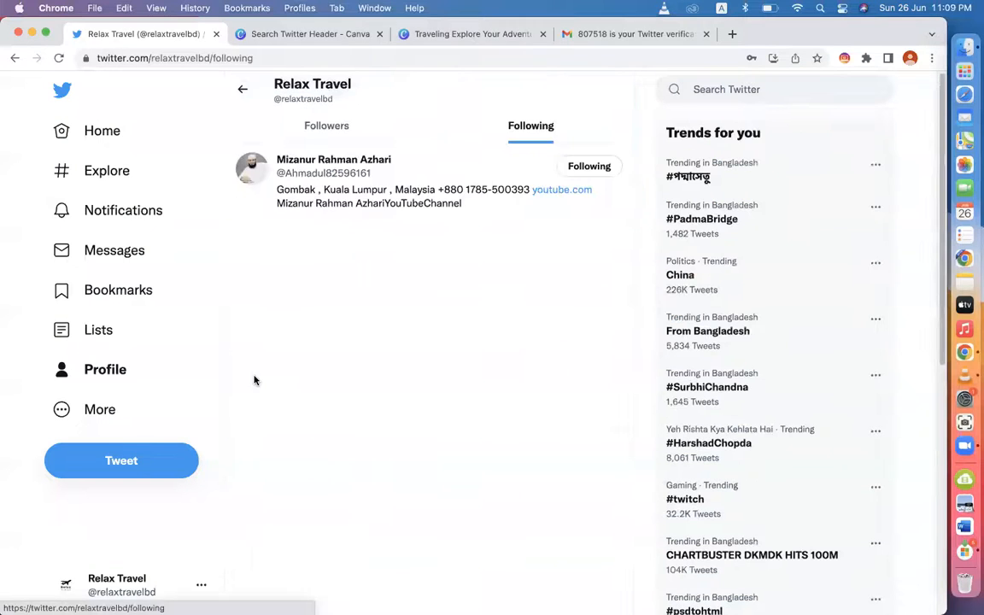
pyautogui.click(348, 162)
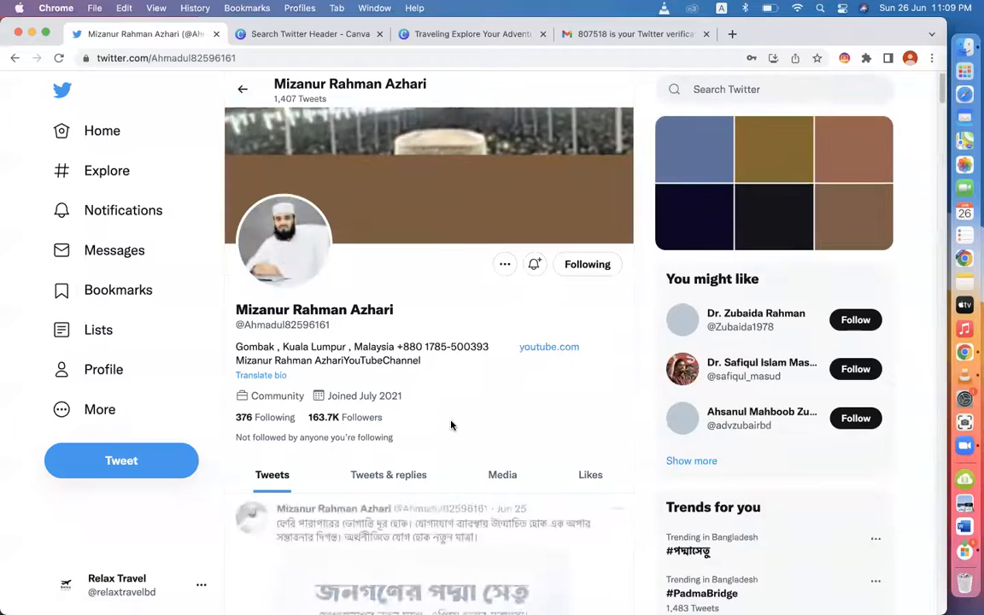
pyautogui.scroll(-4, 434, 417)
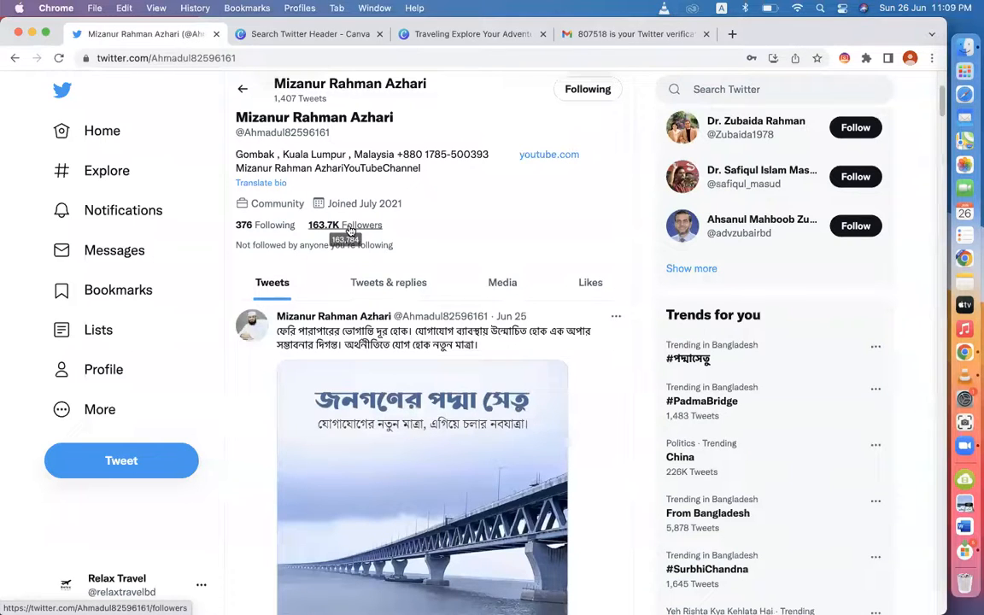
# Scroll through that account's Followers list, then return to the Home timeline.
pyautogui.click(338, 227)
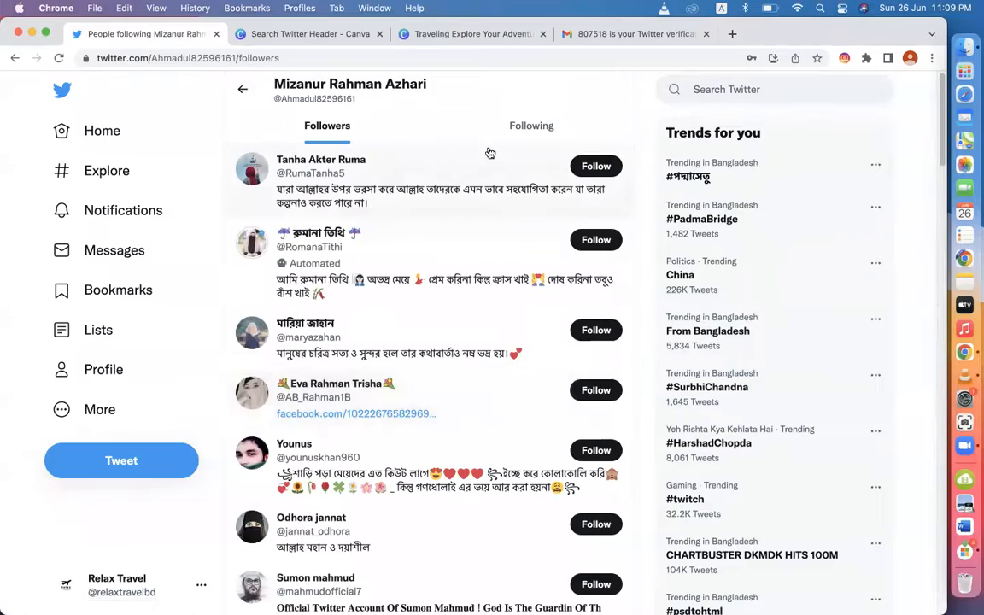
pyautogui.scroll(-15, 468, 489)
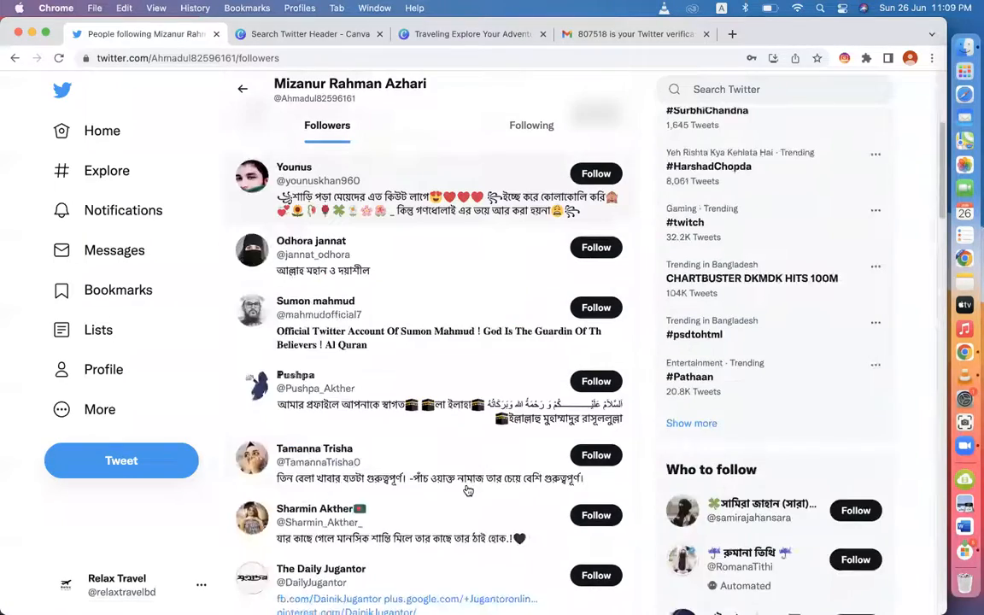
pyautogui.scroll(-20, 468, 491)
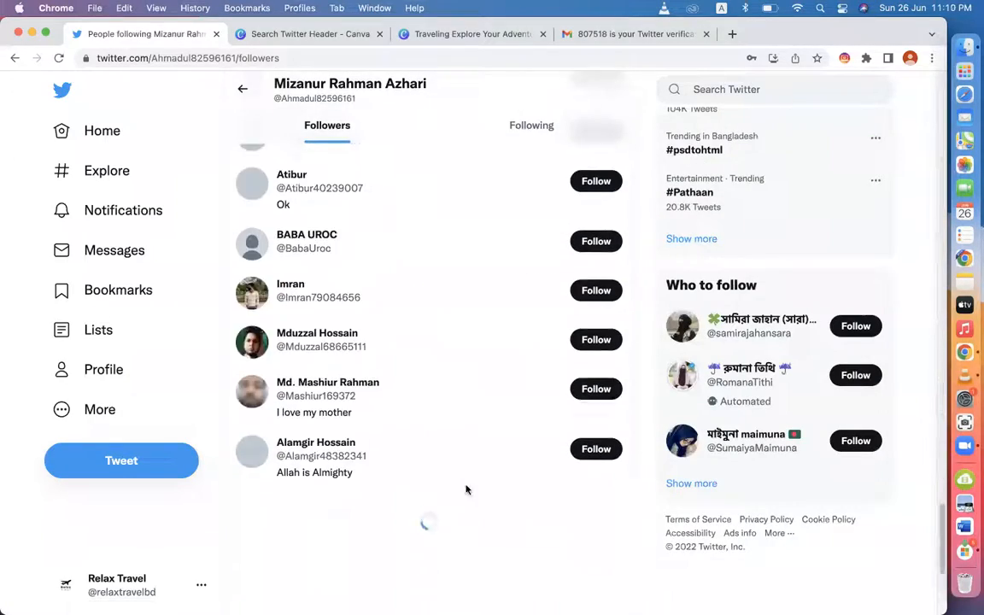
pyautogui.scroll(-20, 468, 490)
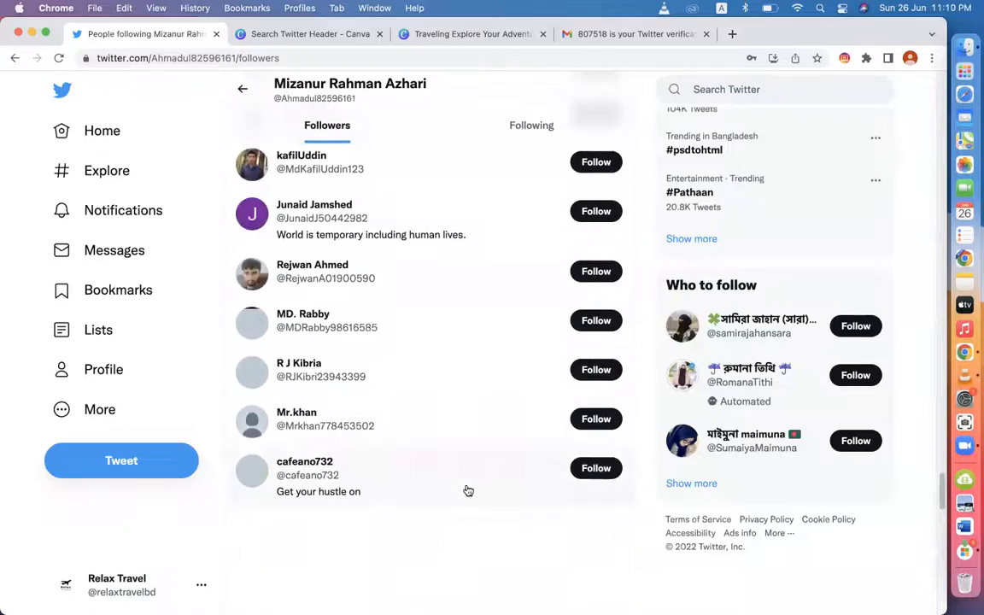
pyautogui.scroll(20, 465, 504)
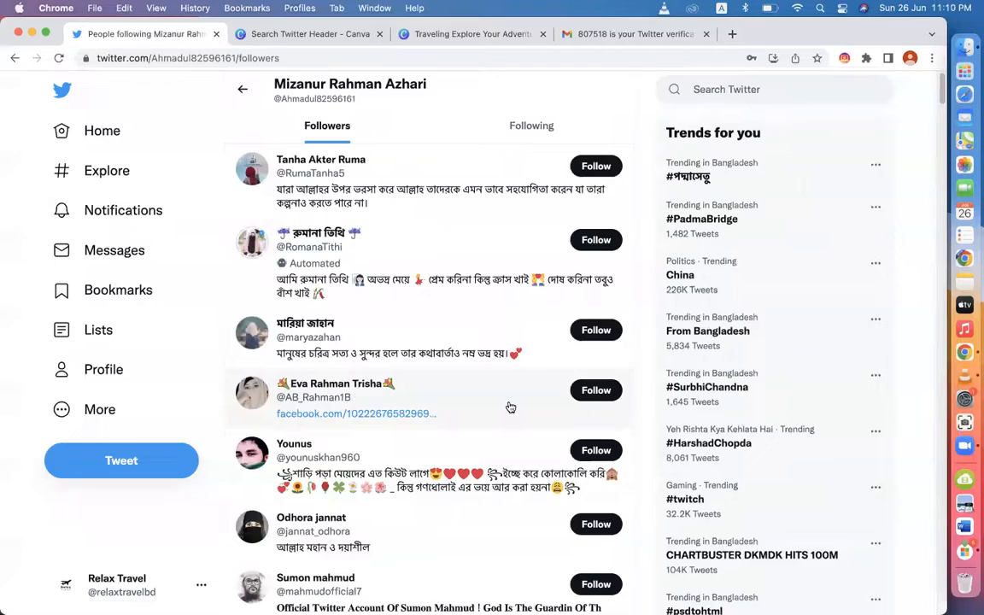
pyautogui.scroll(-10, 510, 408)
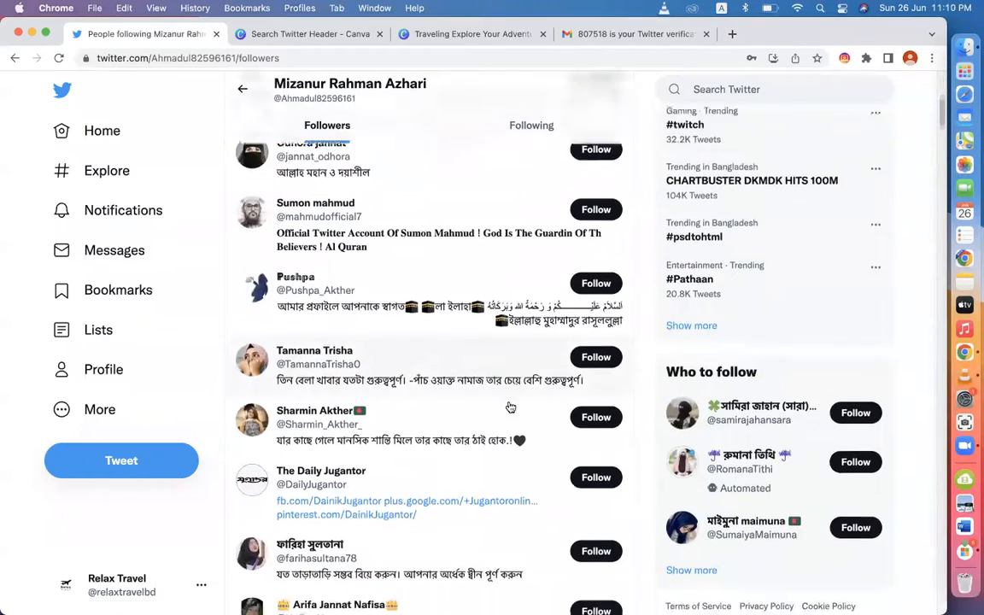
pyautogui.scroll(-20, 510, 407)
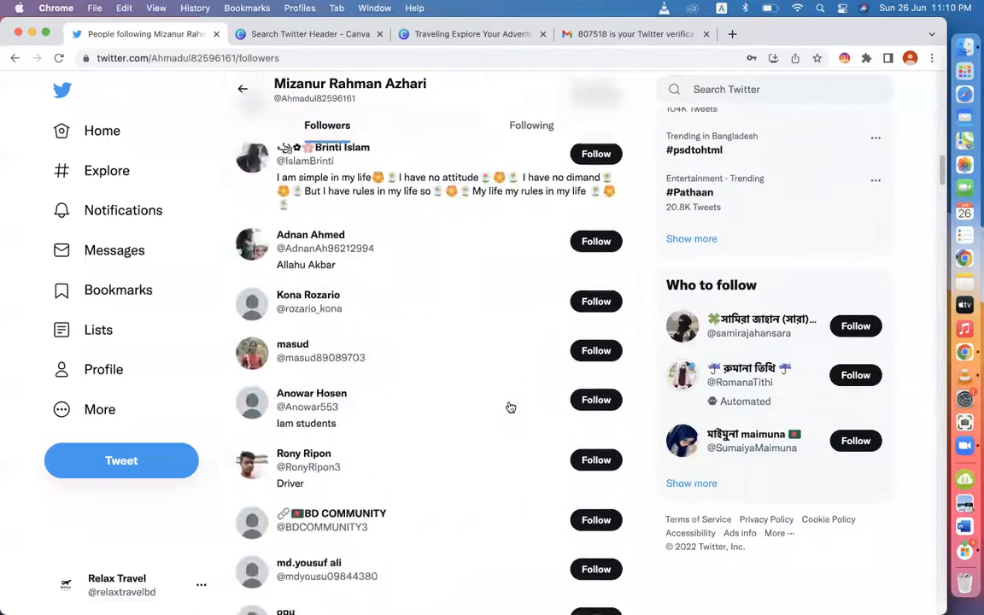
pyautogui.scroll(-15, 510, 408)
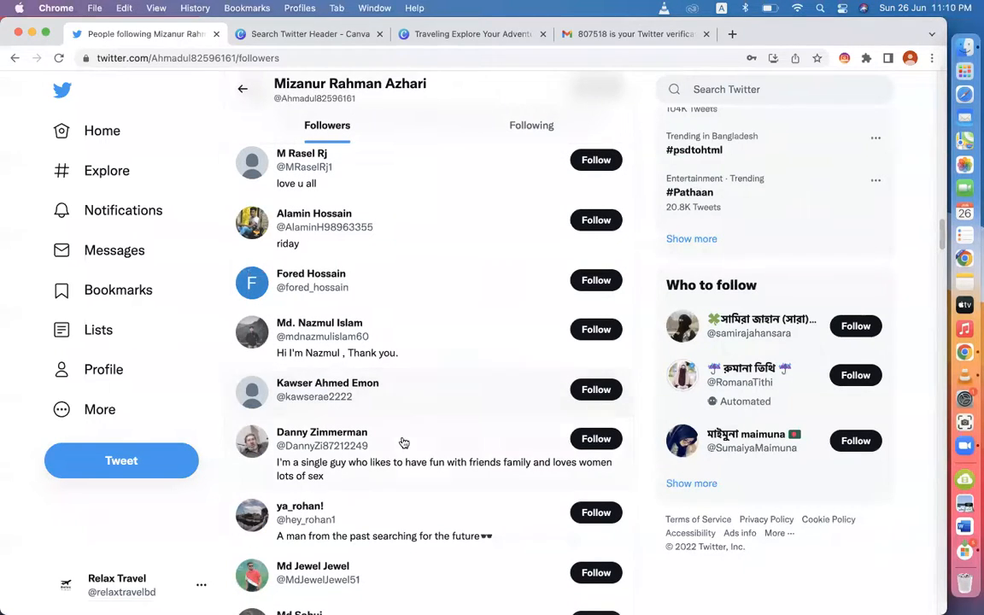
pyautogui.scroll(20, 410, 453)
pyautogui.scroll(5, 418, 462)
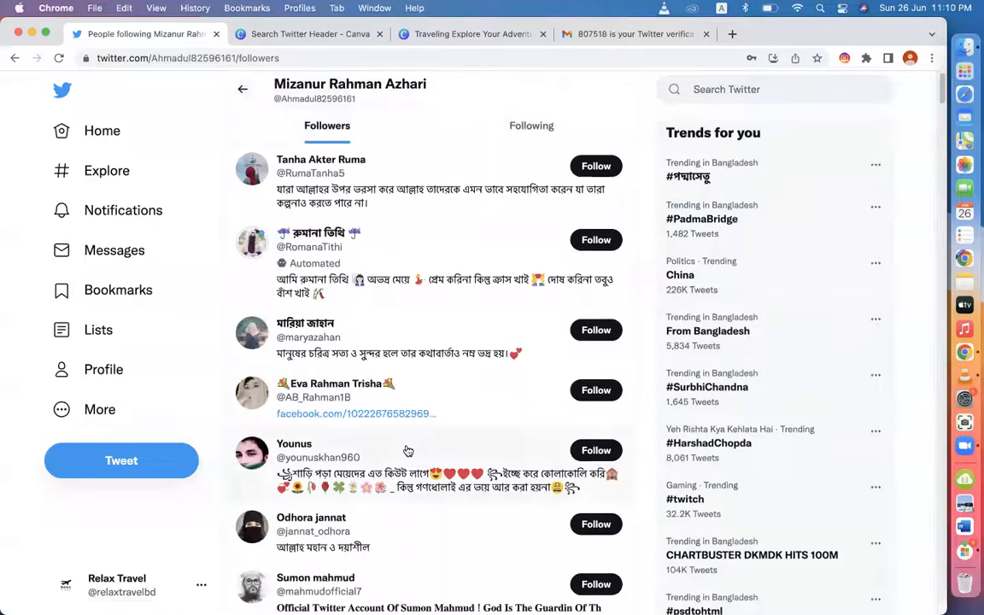
pyautogui.click(245, 89)
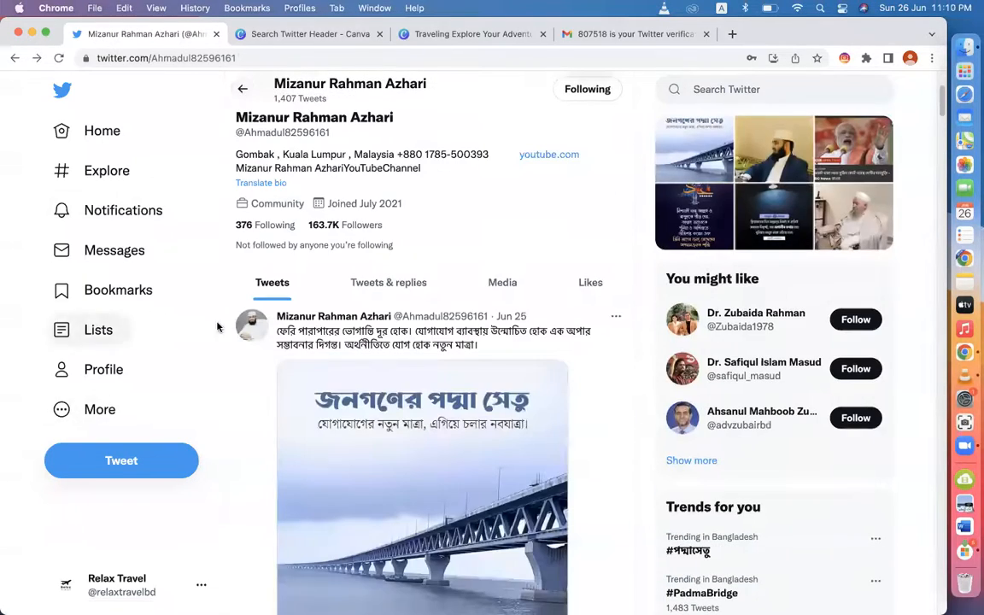
pyautogui.click(86, 131)
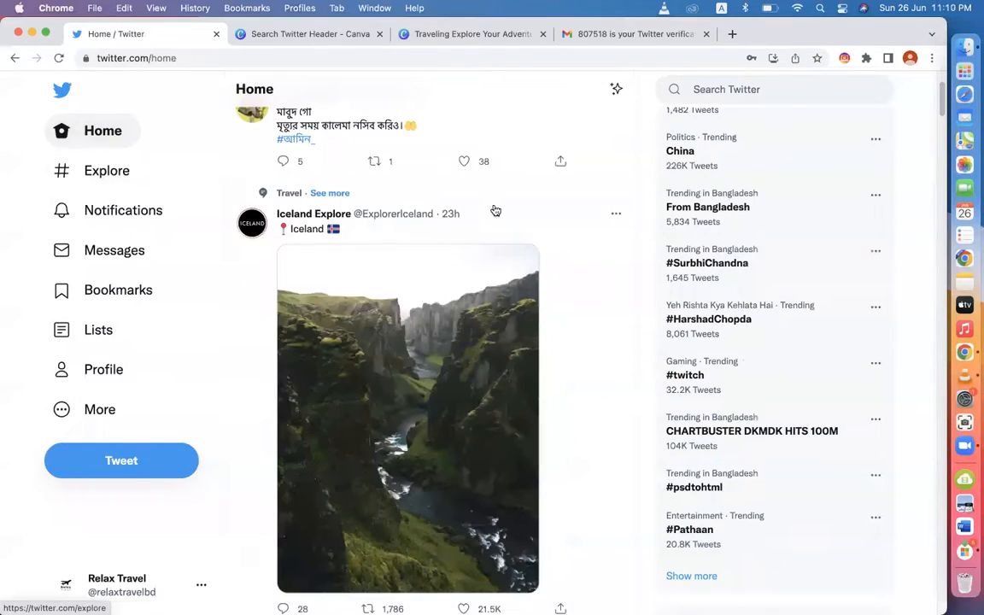
# Search Twitter for 'digital marketer' and show the Latest, then People results.
pyautogui.click(703, 89)
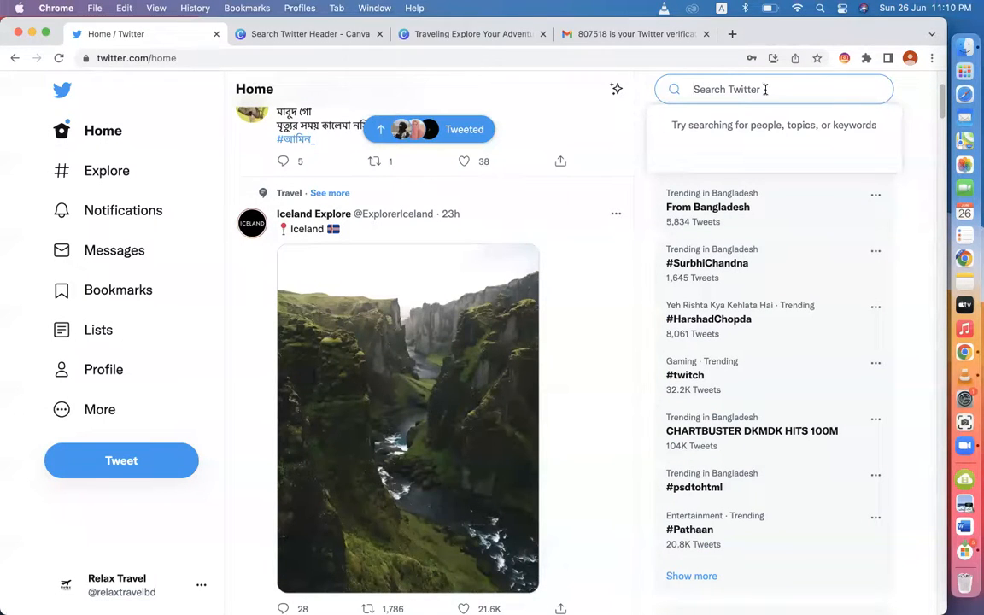
pyautogui.write('digi')
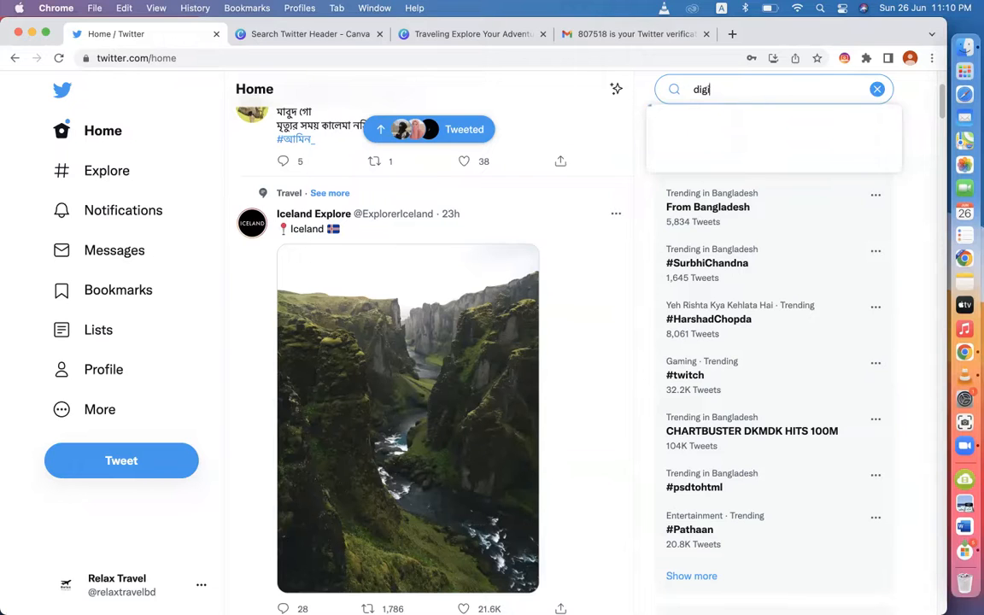
pyautogui.write('tal marketer')
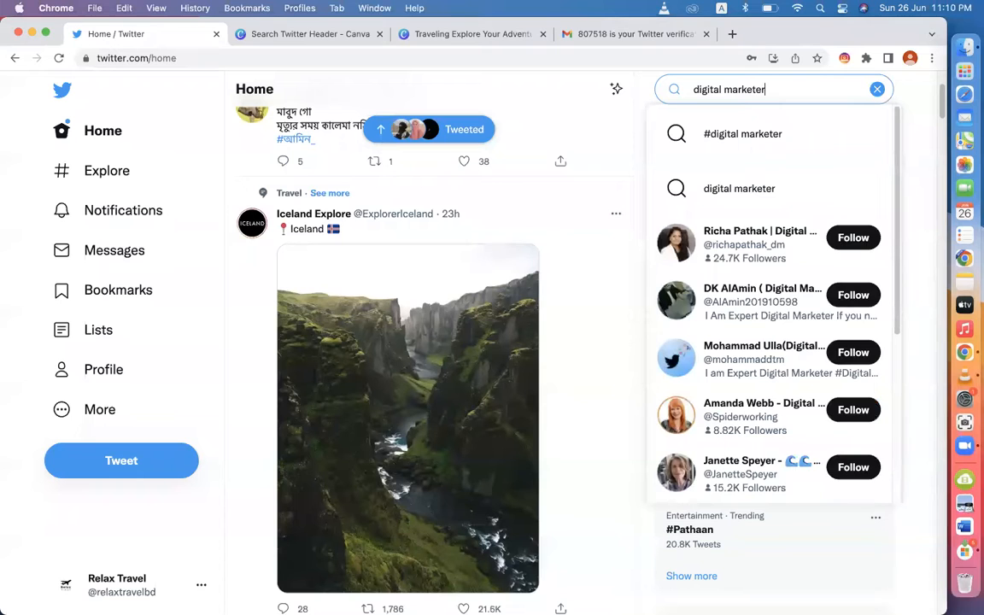
pyautogui.click(742, 135)
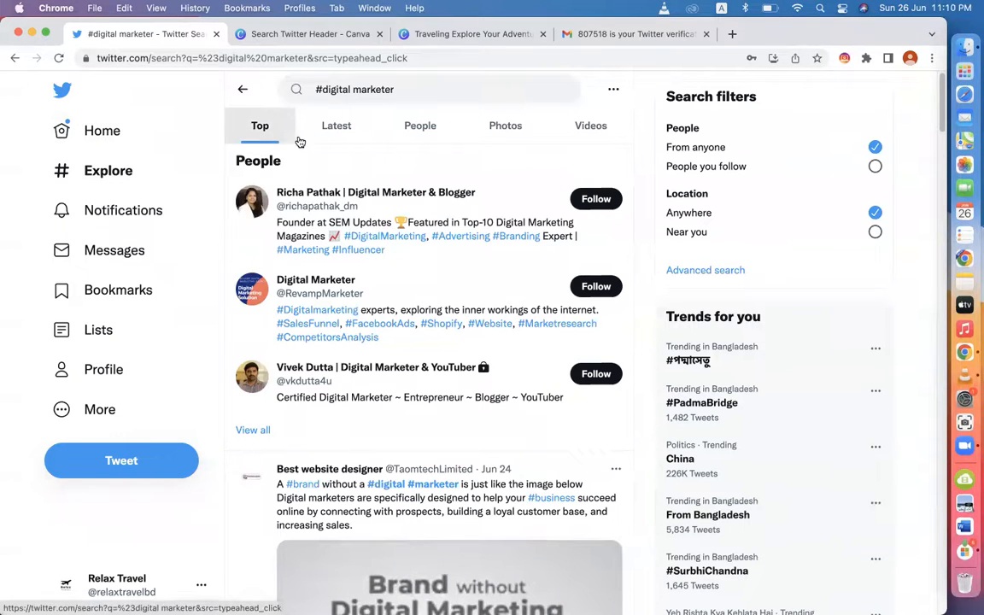
pyautogui.click(325, 134)
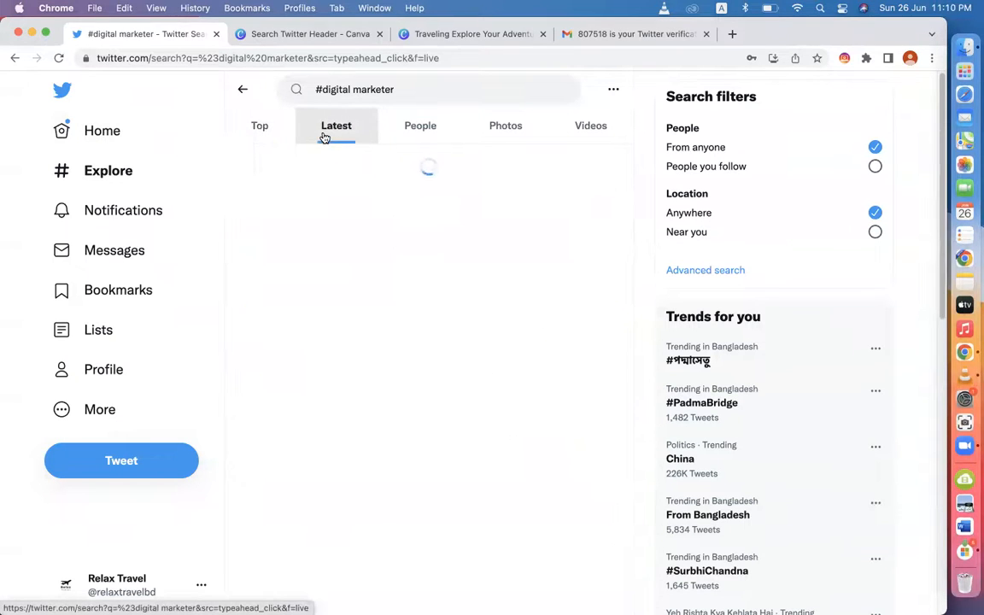
pyautogui.click(415, 135)
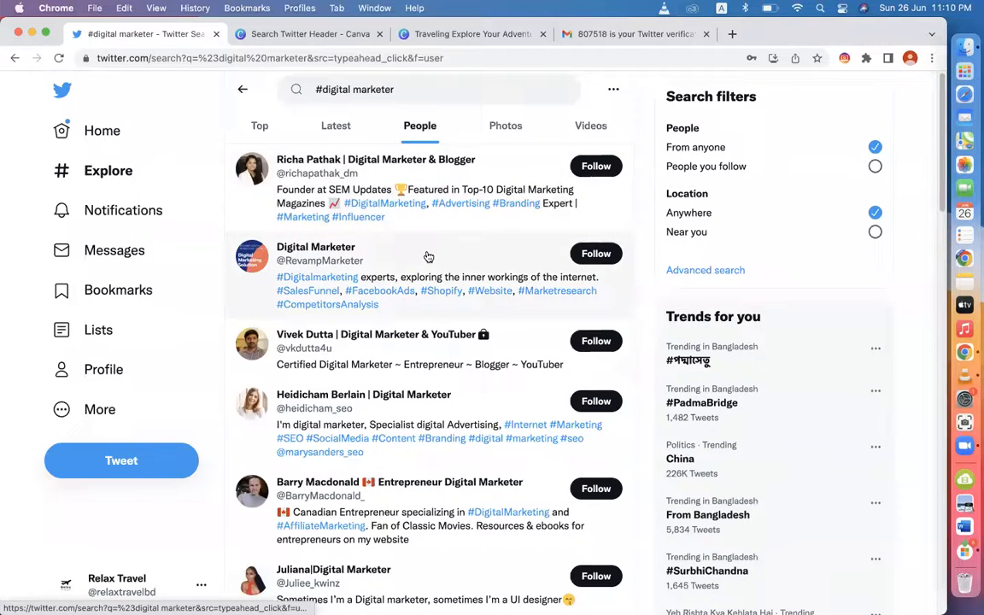
# Open the Digital Marketer account's profile and scroll through its Tweets & replies.
pyautogui.moveTo(357, 256)
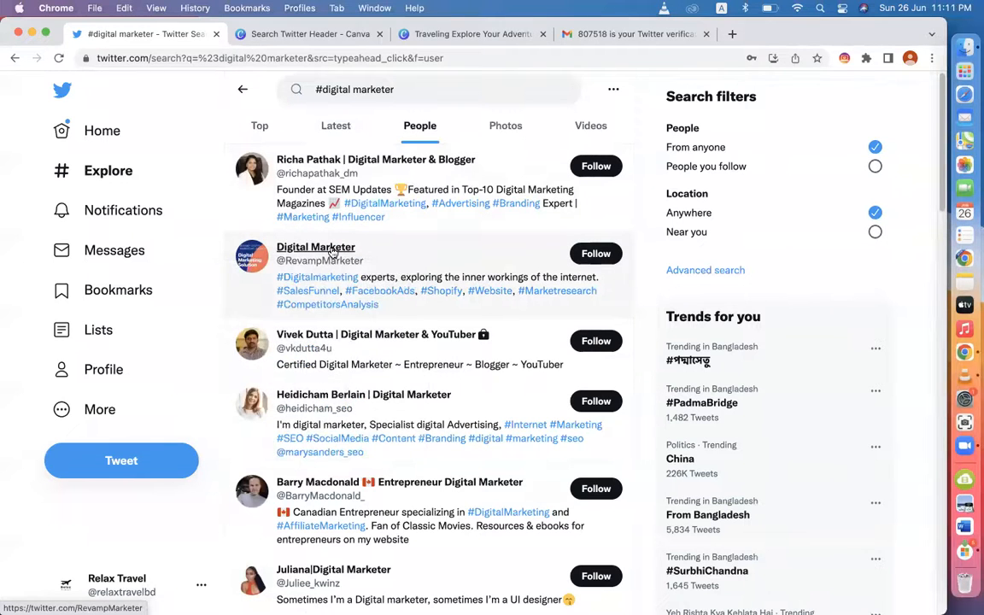
pyautogui.click(333, 251)
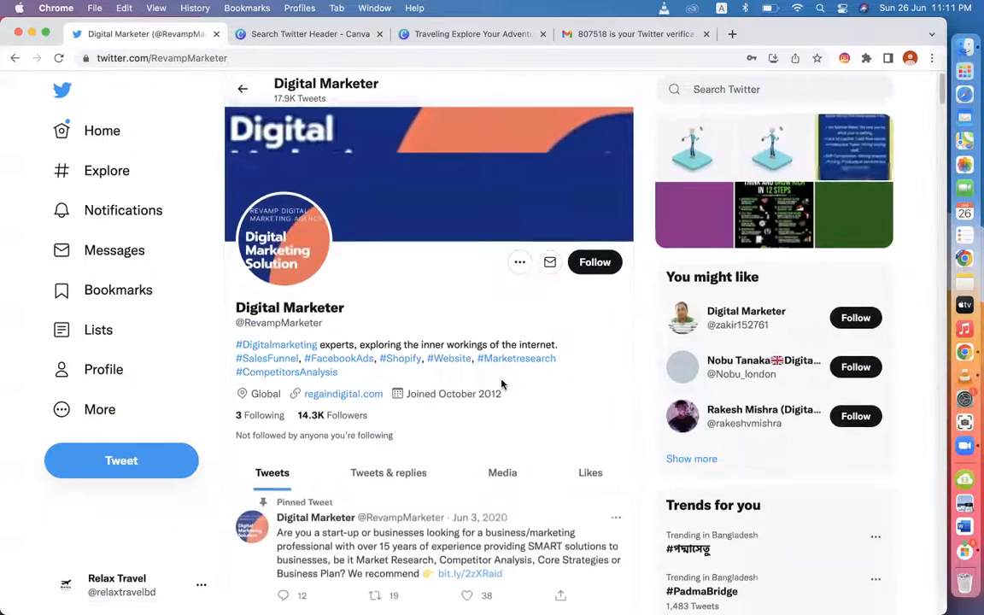
pyautogui.scroll(-10, 502, 385)
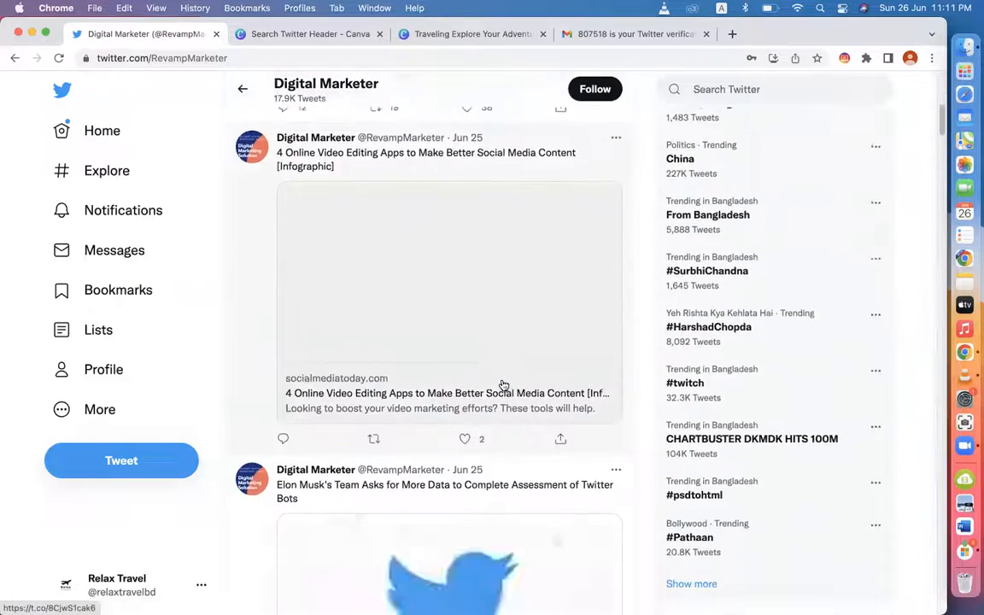
pyautogui.scroll(10, 502, 386)
pyautogui.click(389, 435)
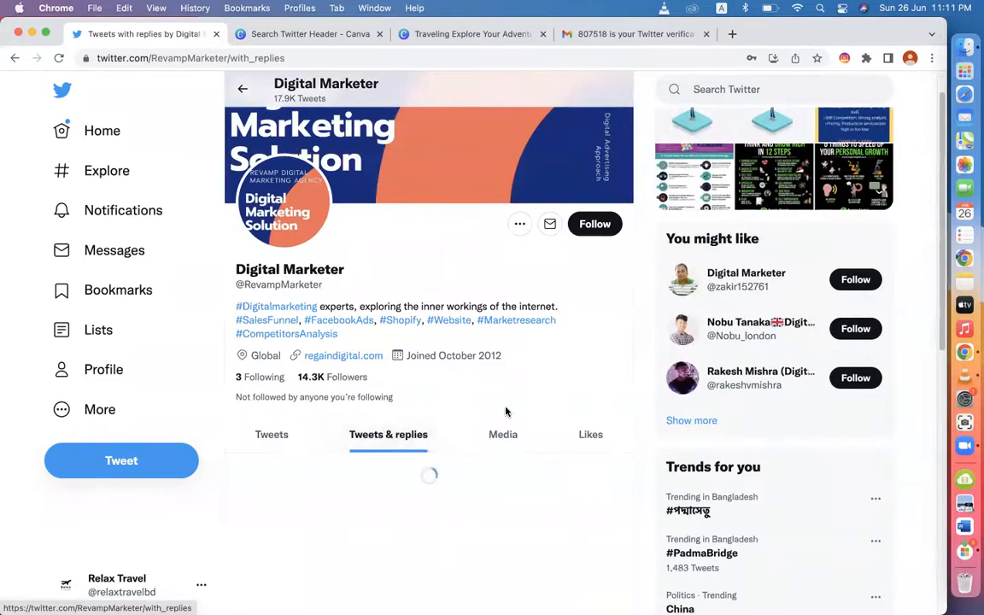
pyautogui.scroll(-10, 505, 412)
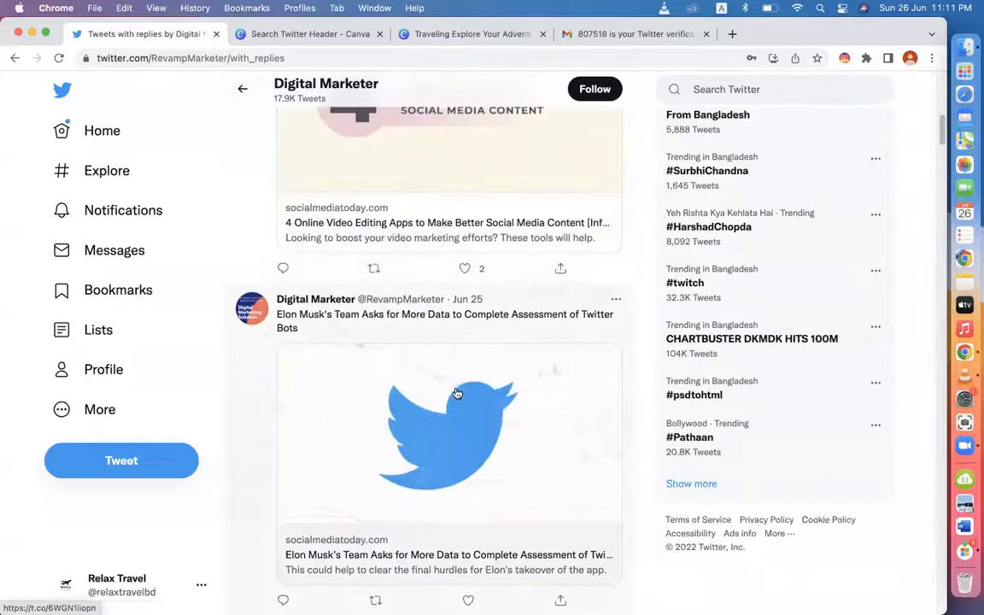
pyautogui.scroll(-15, 457, 393)
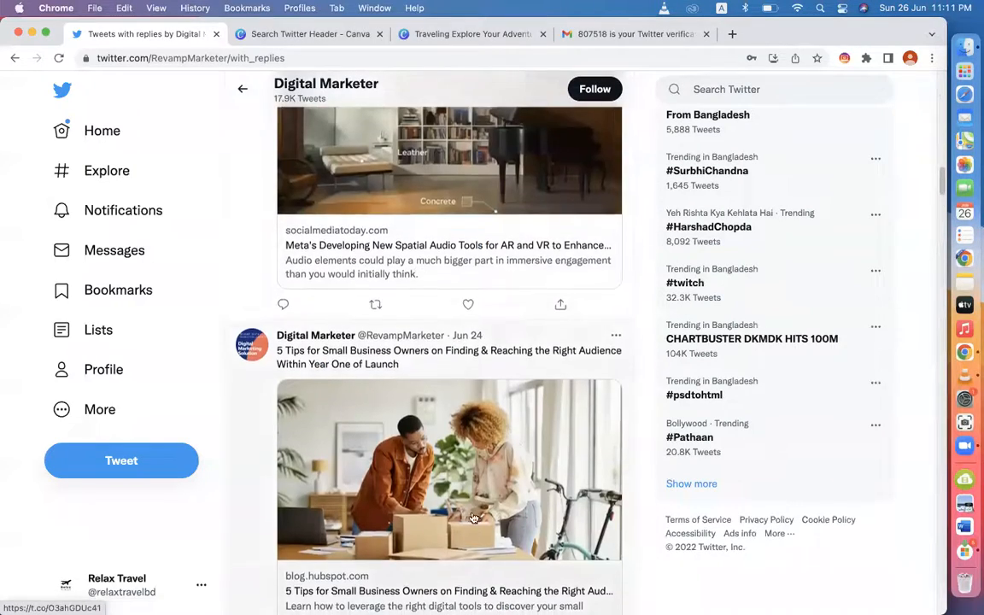
pyautogui.scroll(-10, 475, 518)
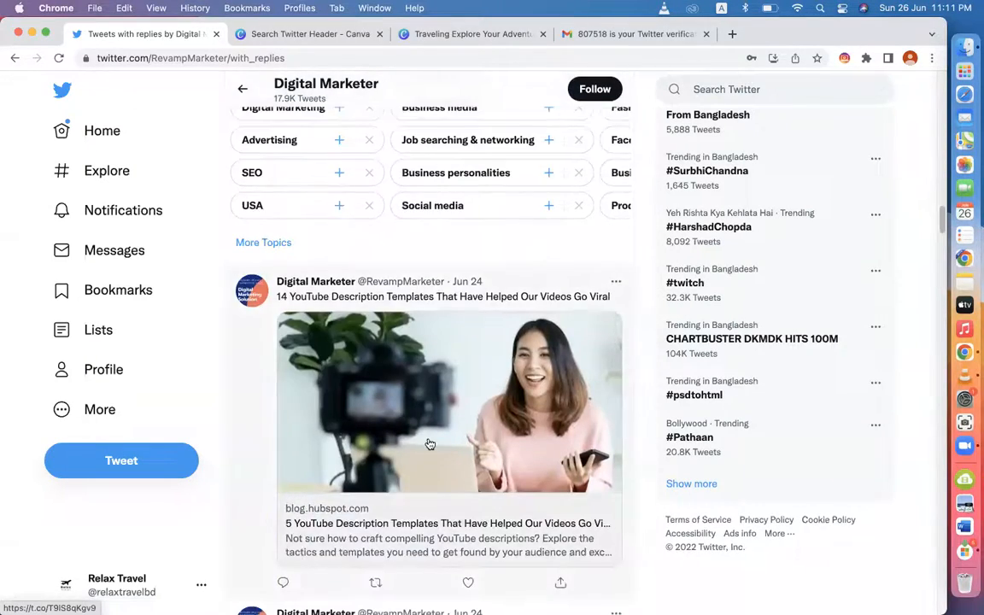
pyautogui.scroll(-8, 429, 444)
pyautogui.scroll(20, 488, 408)
pyautogui.scroll(10, 488, 409)
# Browse the Digital Marketer account's Media tab of photos and videos.
pyautogui.click(491, 439)
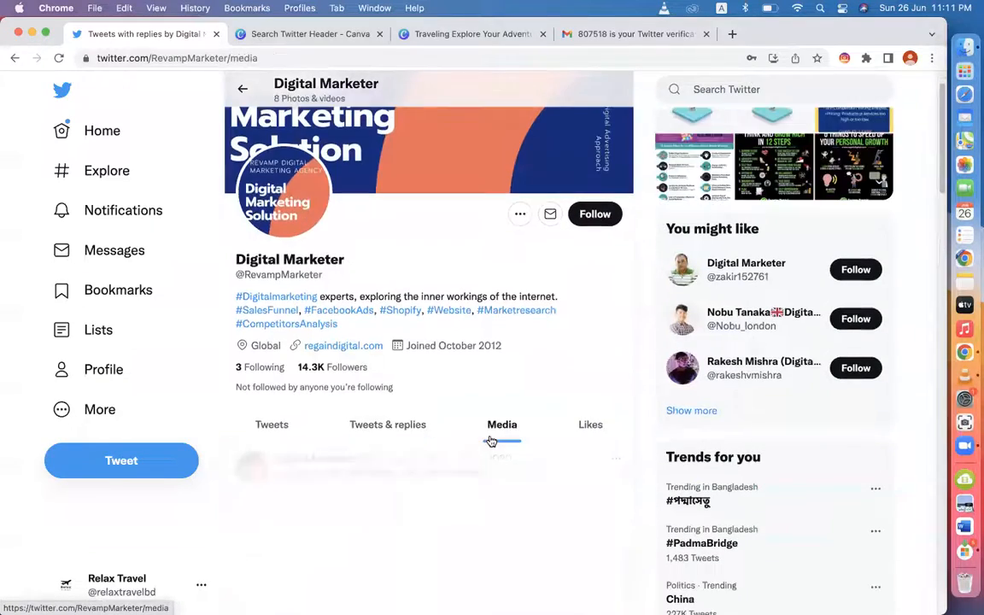
pyautogui.scroll(-3, 492, 439)
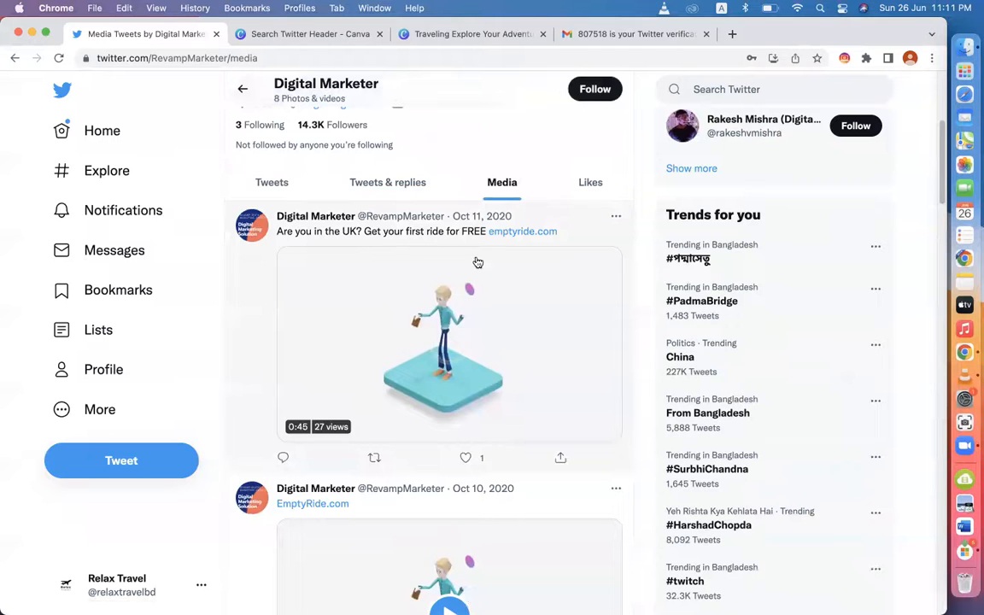
pyautogui.scroll(-3, 421, 370)
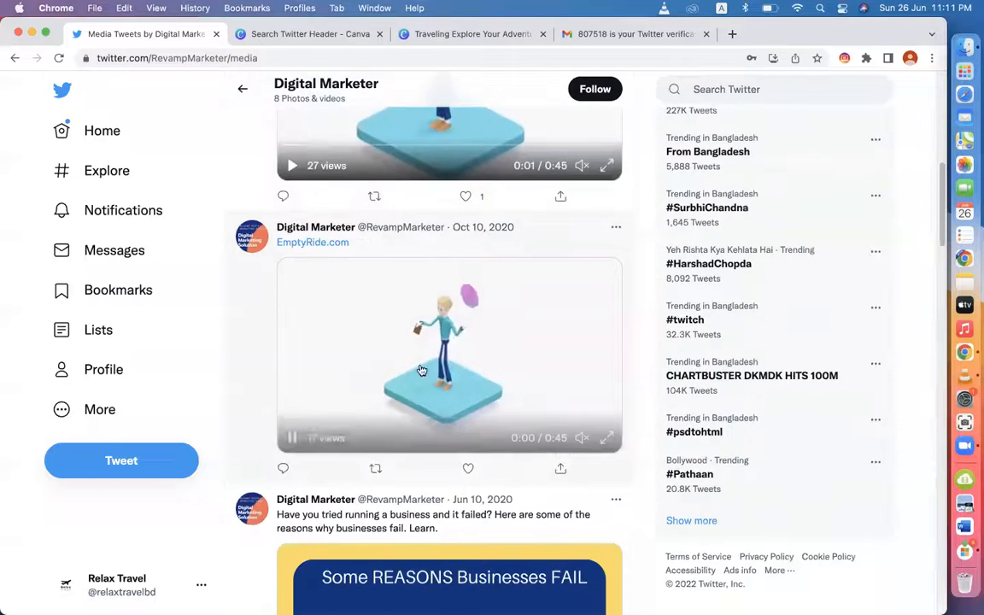
pyautogui.scroll(-5, 422, 370)
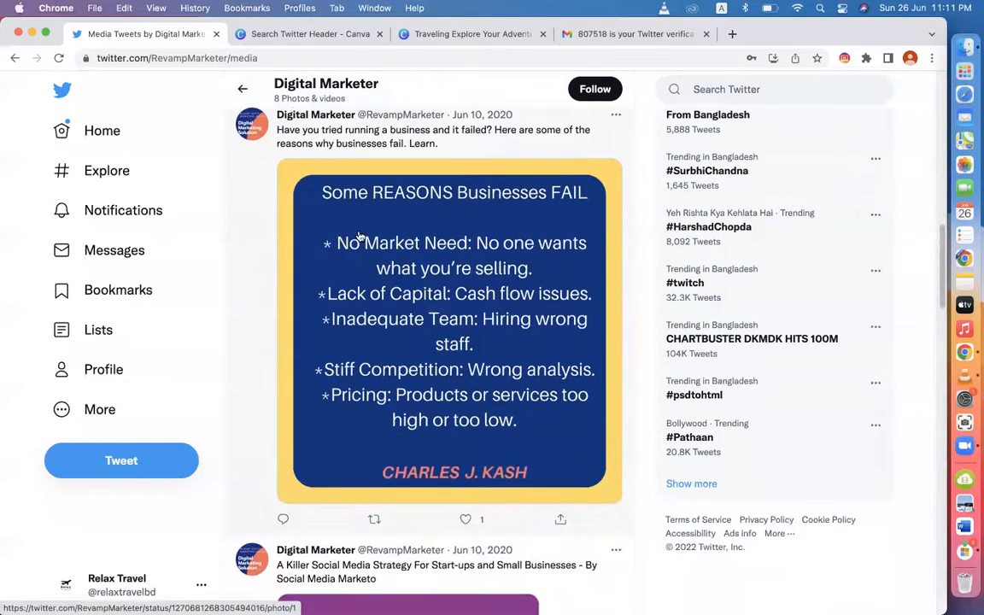
pyautogui.scroll(-10, 435, 418)
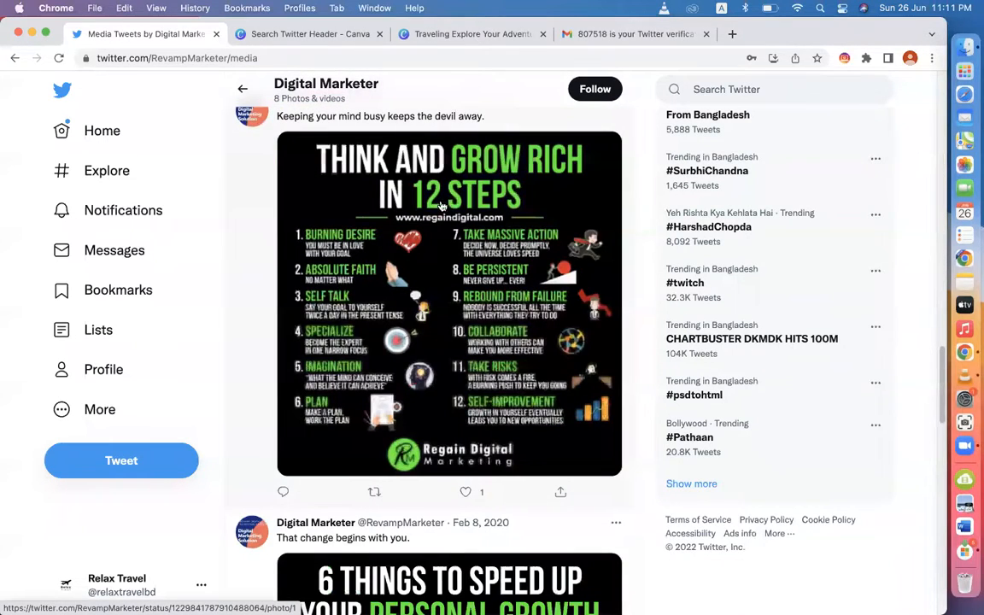
pyautogui.scroll(-20, 495, 342)
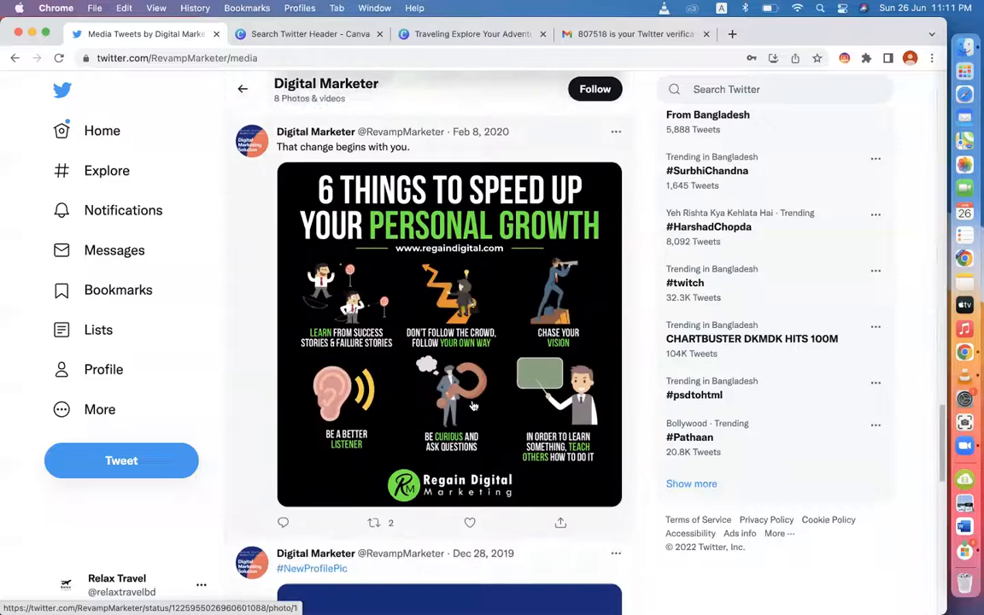
pyautogui.scroll(-3, 470, 404)
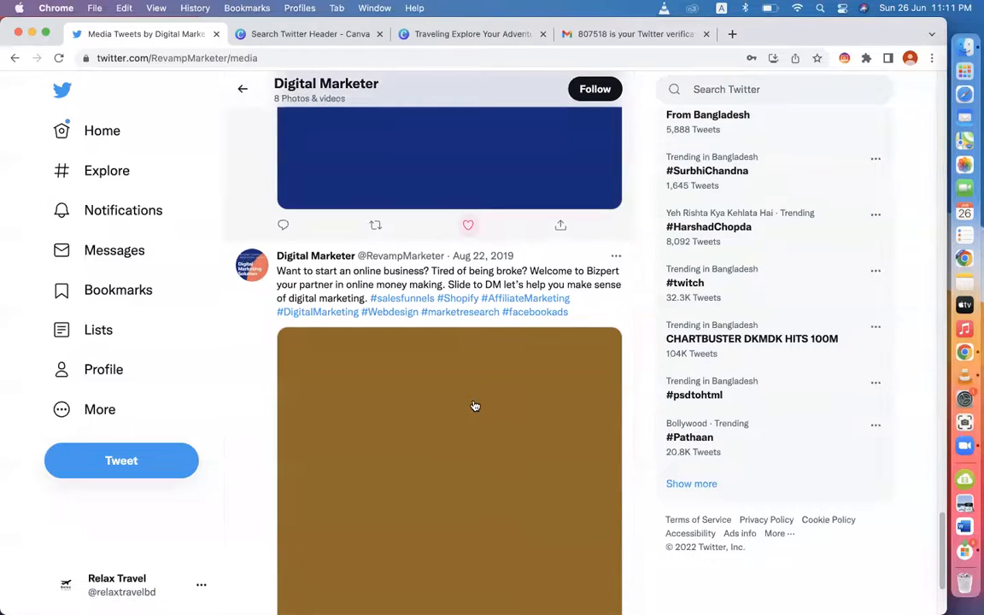
pyautogui.scroll(-3, 512, 462)
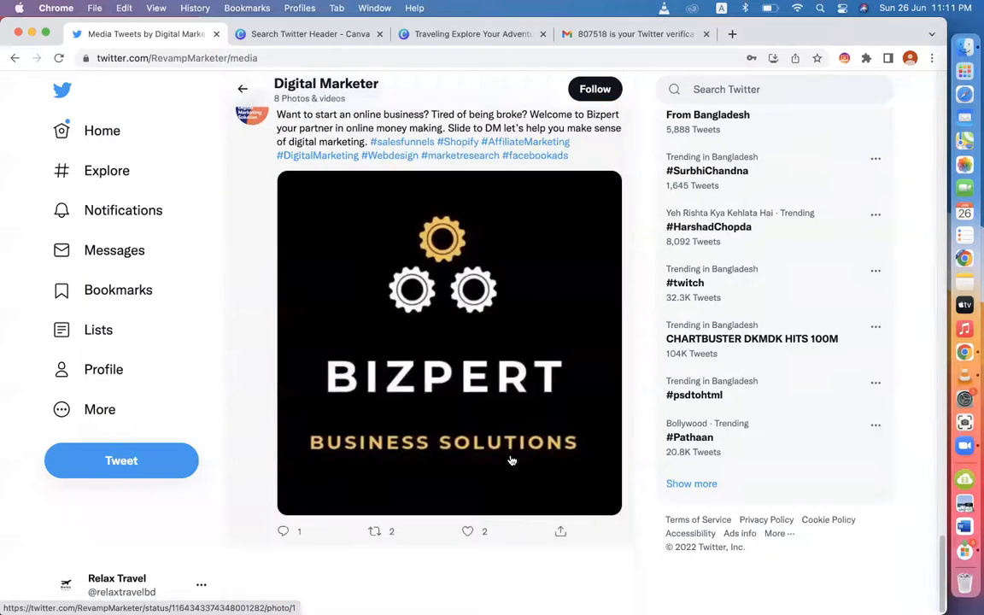
pyautogui.scroll(20, 512, 462)
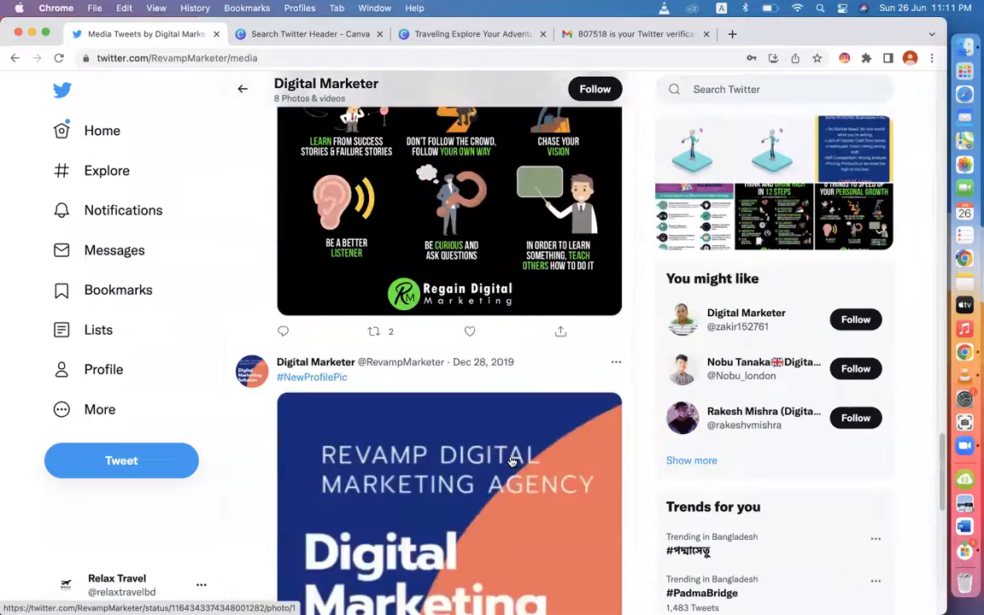
# Return to the People results and browse the top account's Media tab.
pyautogui.click(243, 90)
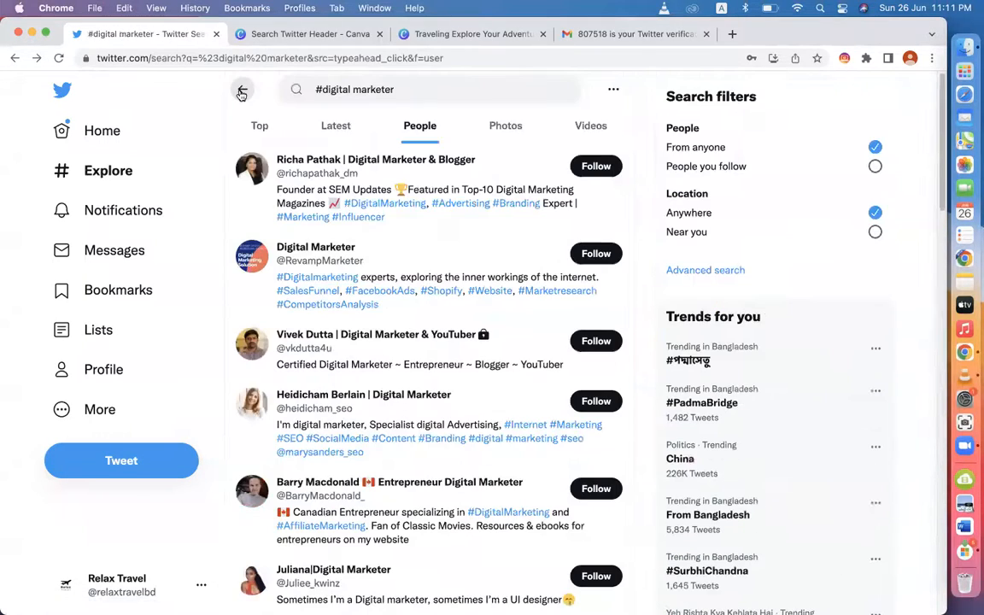
pyautogui.click(314, 163)
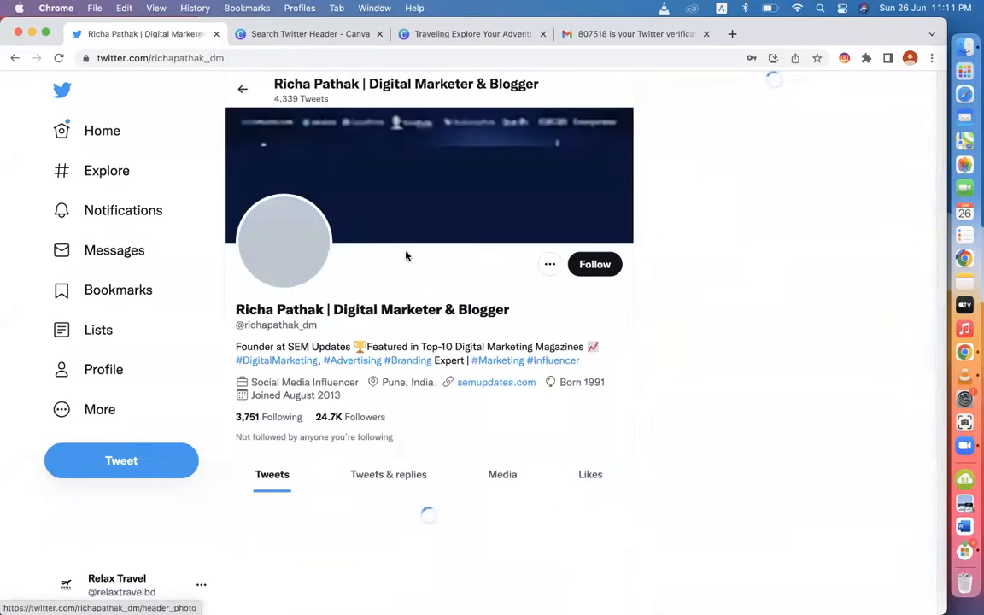
pyautogui.scroll(-3, 371, 389)
pyautogui.click(499, 353)
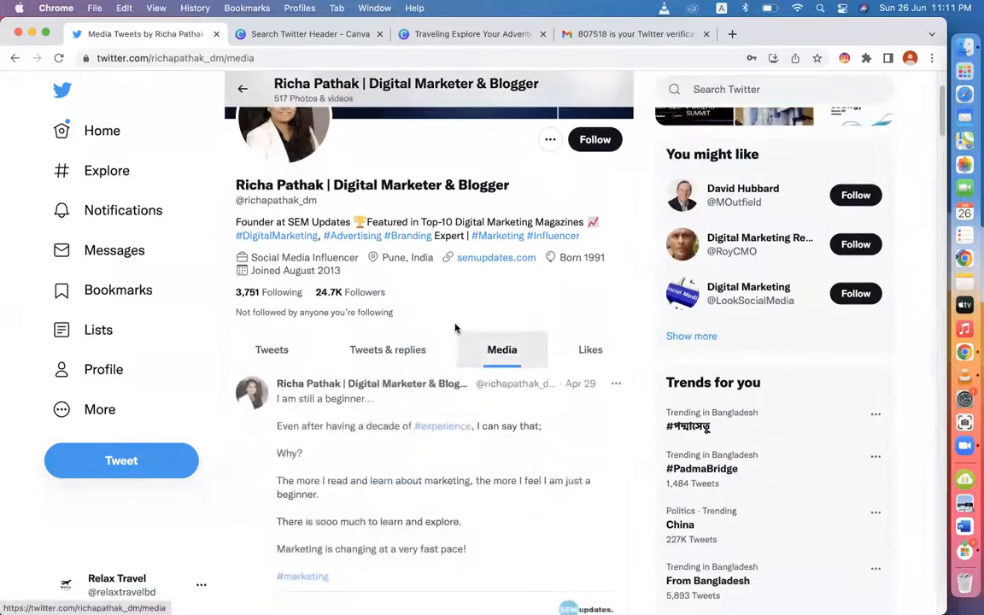
pyautogui.scroll(-10, 478, 325)
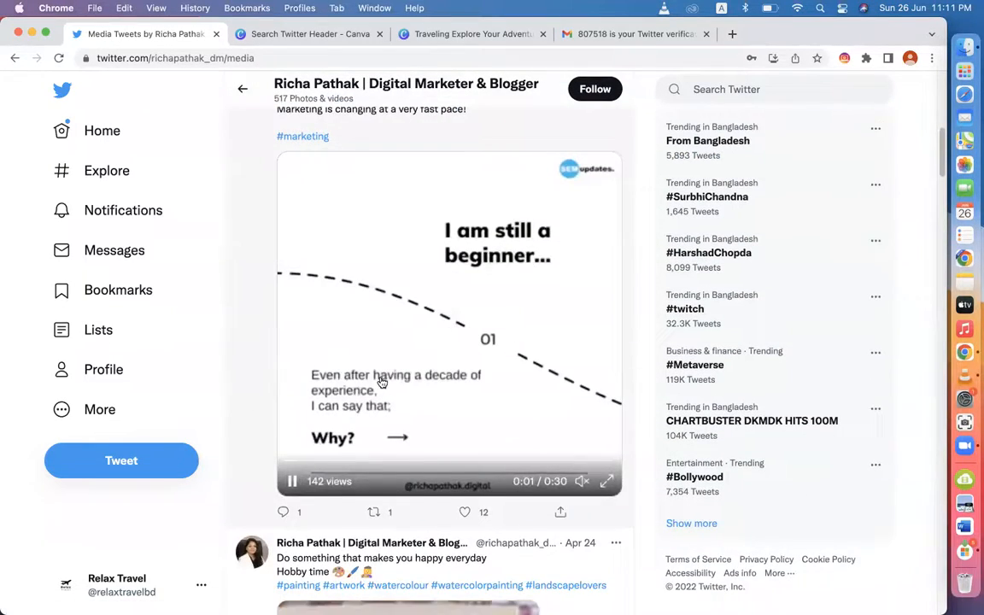
pyautogui.scroll(-6, 380, 380)
pyautogui.scroll(-15, 448, 412)
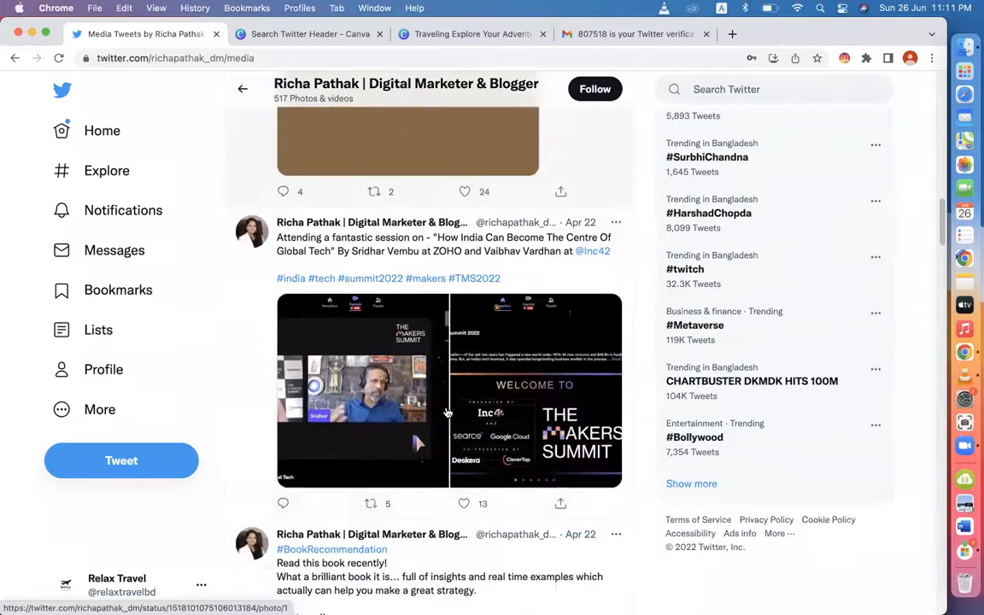
pyautogui.scroll(20, 412, 395)
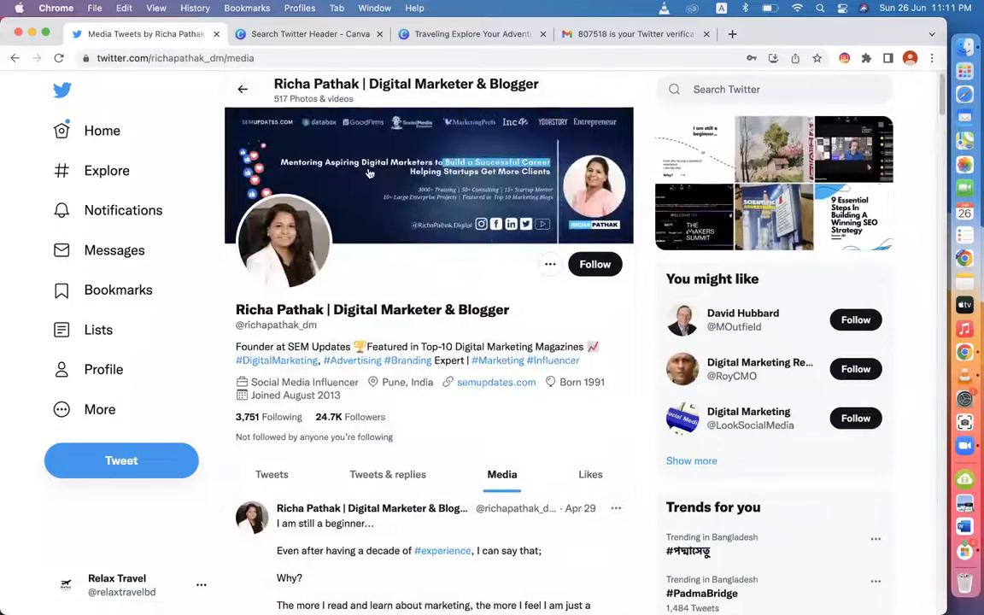
pyautogui.scroll(-3, 306, 367)
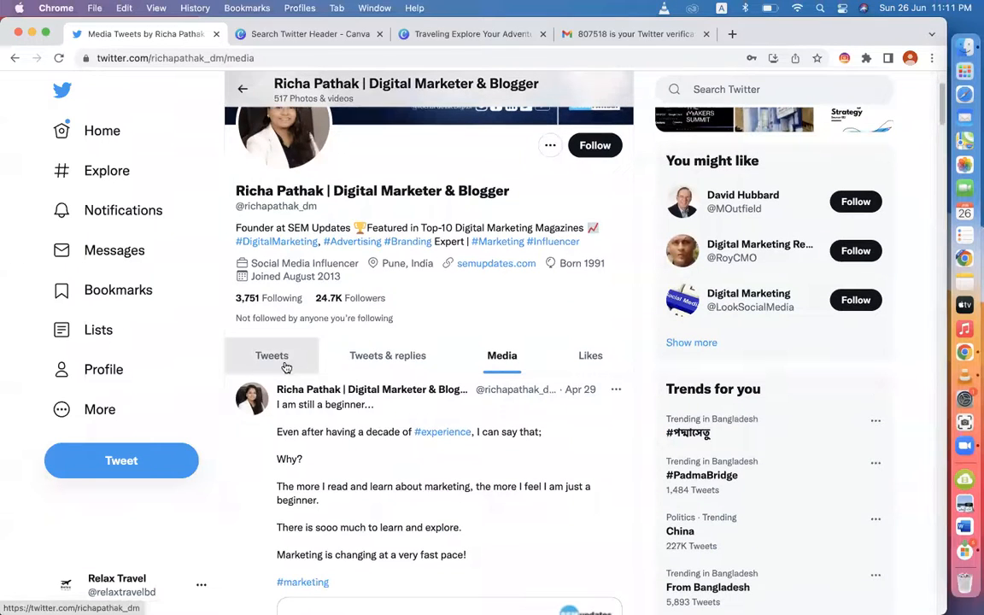
# Scroll through that account's Tweets & replies.
pyautogui.click(369, 369)
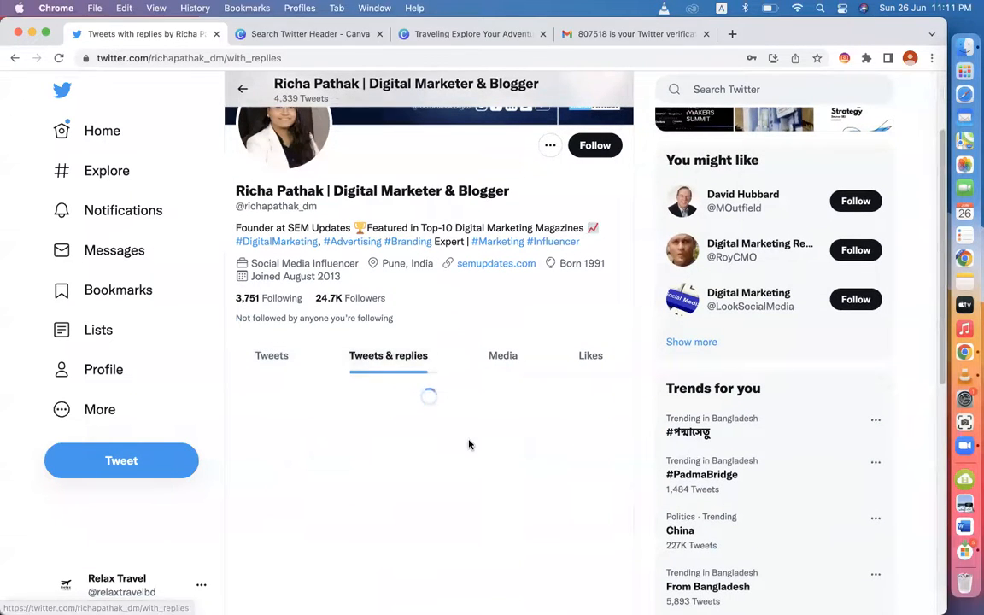
pyautogui.scroll(-4, 468, 444)
pyautogui.scroll(-15, 485, 425)
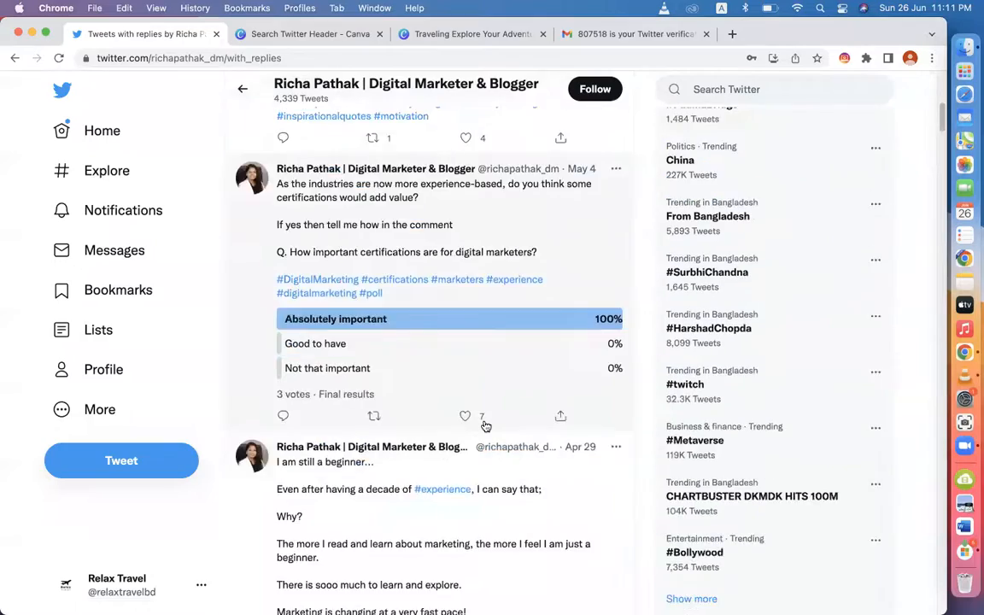
pyautogui.scroll(-5, 485, 425)
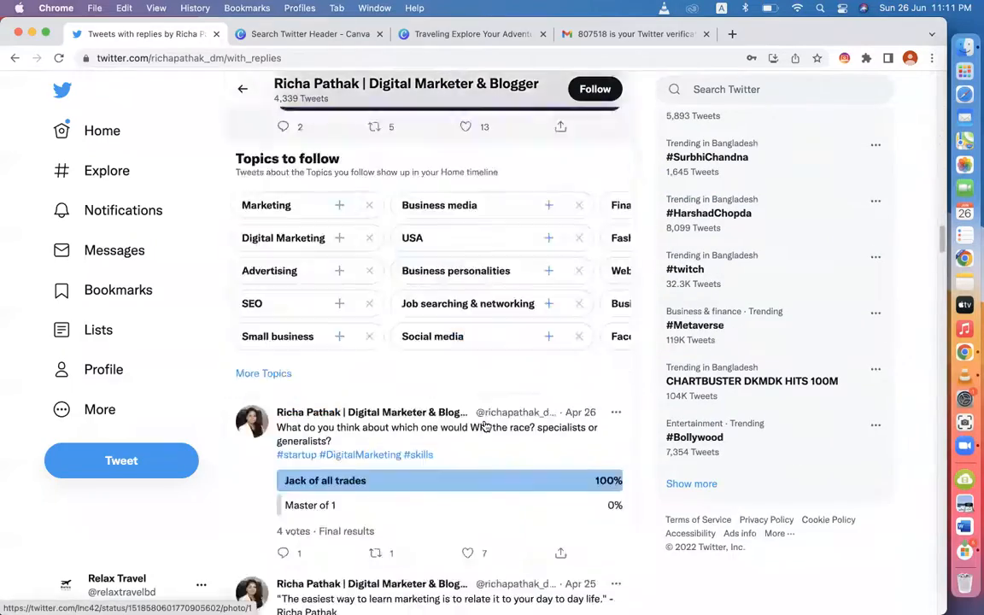
pyautogui.scroll(15, 485, 426)
pyautogui.scroll(8, 485, 427)
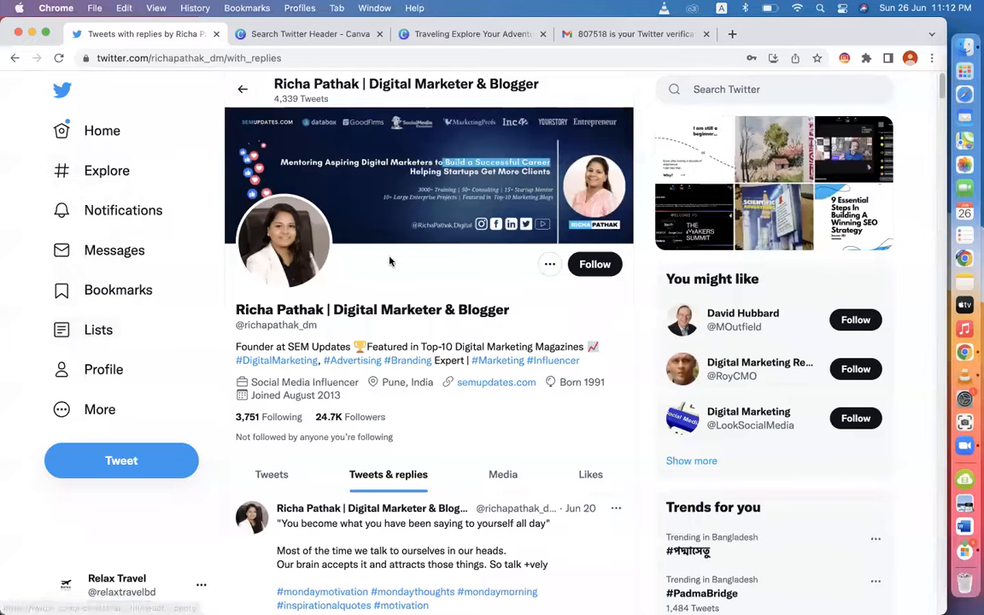
pyautogui.click(105, 370)
pyautogui.scroll(-1, 312, 316)
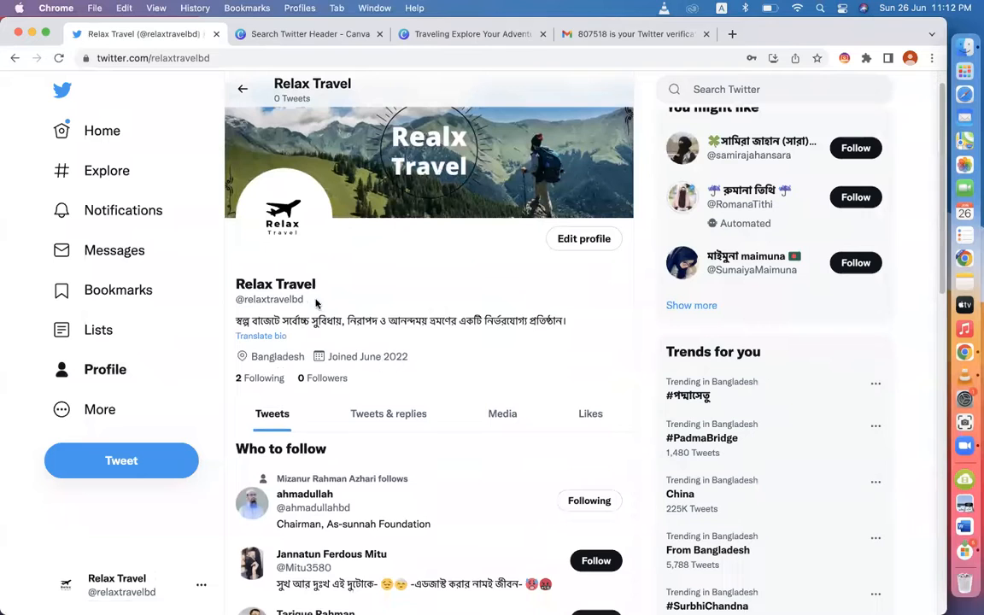
pyautogui.moveTo(323, 291); pyautogui.dragTo(233, 282)
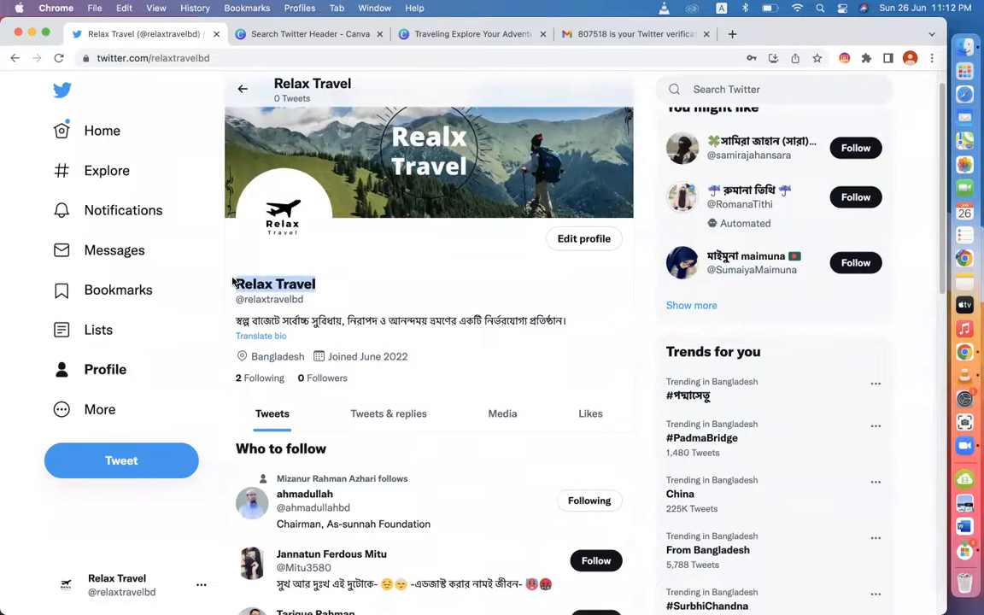
pyautogui.click(334, 278)
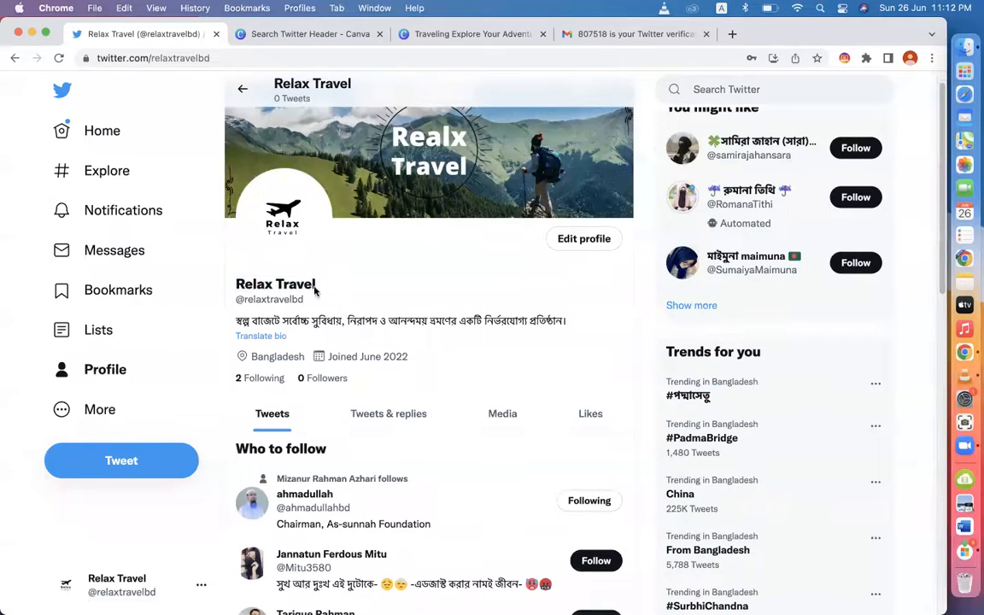
pyautogui.moveTo(316, 291); pyautogui.dragTo(241, 285)
pyautogui.moveTo(305, 300); pyautogui.dragTo(254, 296)
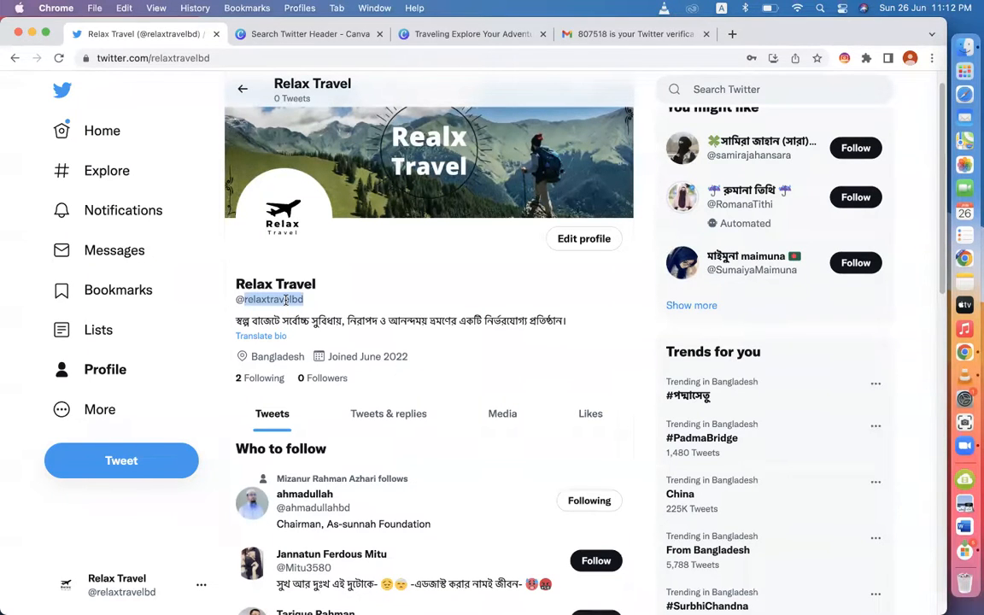
# Revisit the other marketer's replies page, then return to Relax Travel and reselect its name and handle.
pyautogui.click(14, 58)
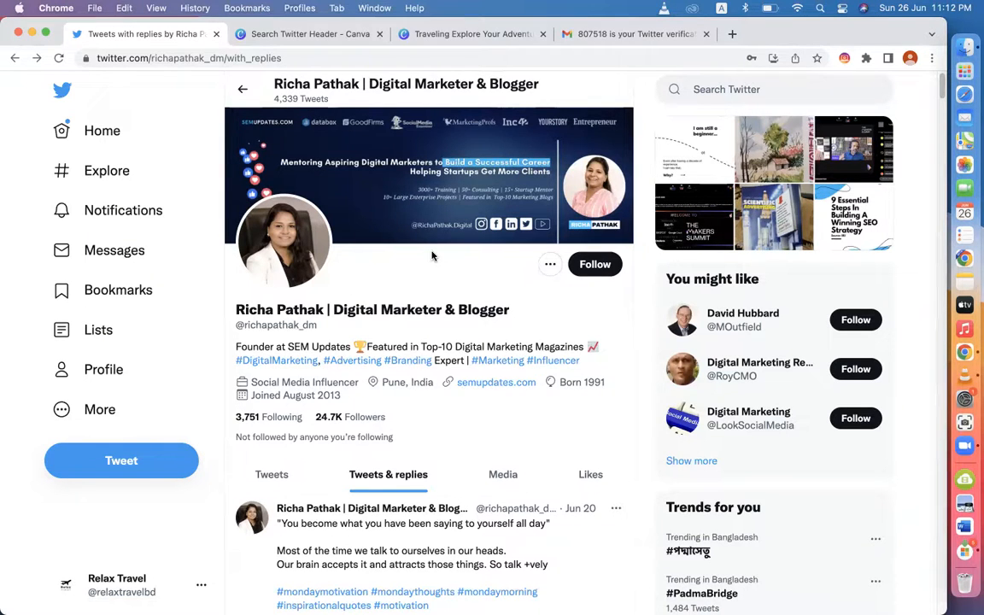
pyautogui.click(76, 369)
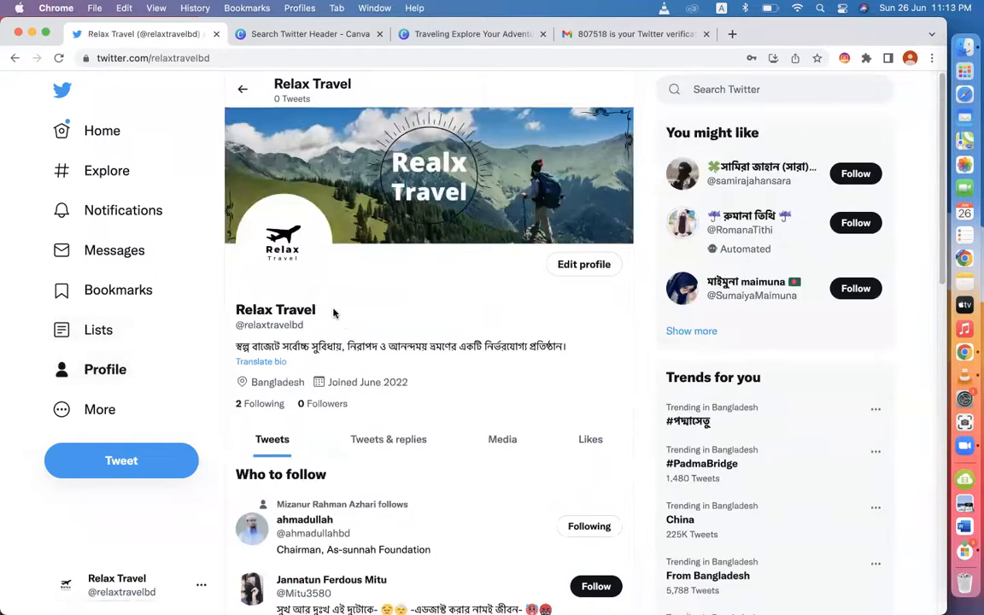
pyautogui.moveTo(333, 314); pyautogui.dragTo(237, 308)
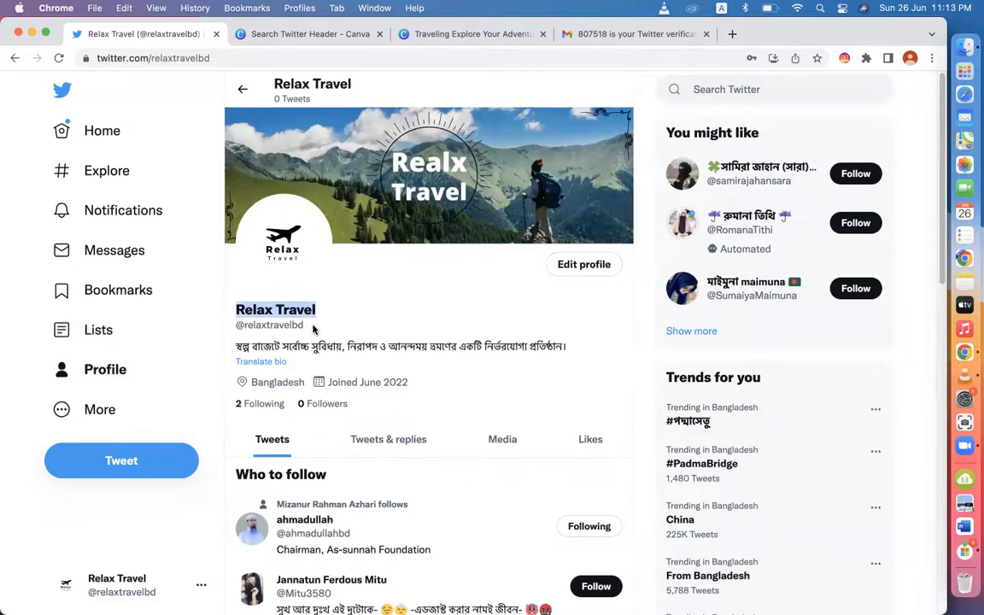
pyautogui.moveTo(314, 329); pyautogui.dragTo(262, 325)
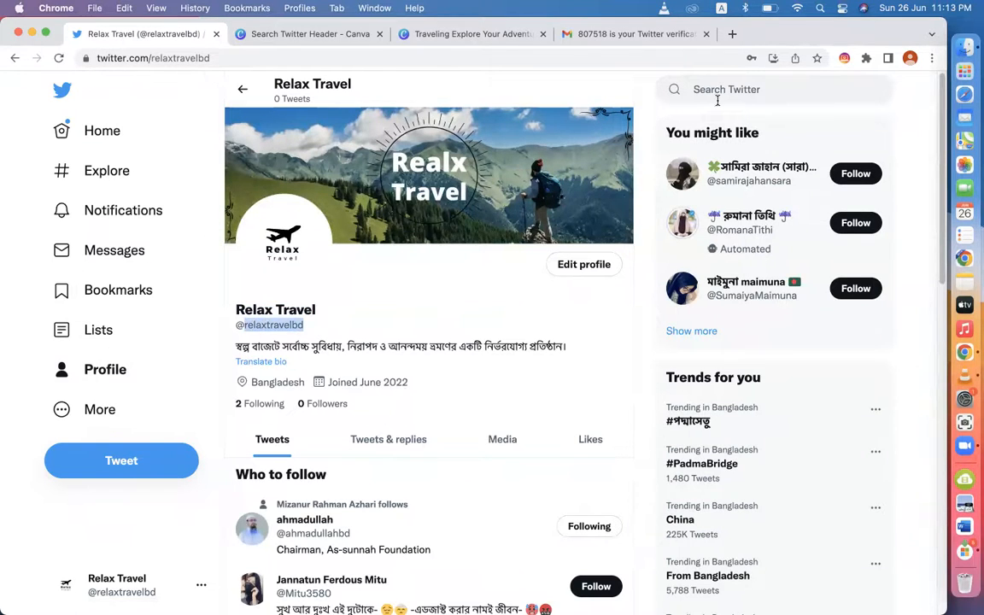
# Search Google for 'relaxtravelbd' in a new tab and look through the results.
pyautogui.click(734, 35)
pyautogui.write('r')
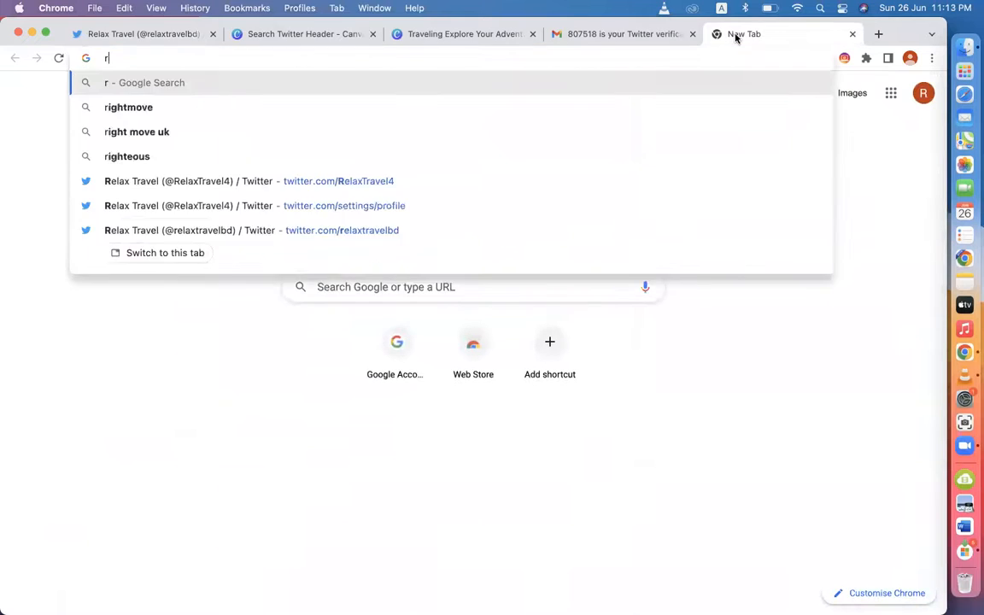
pyautogui.write('elaxt')
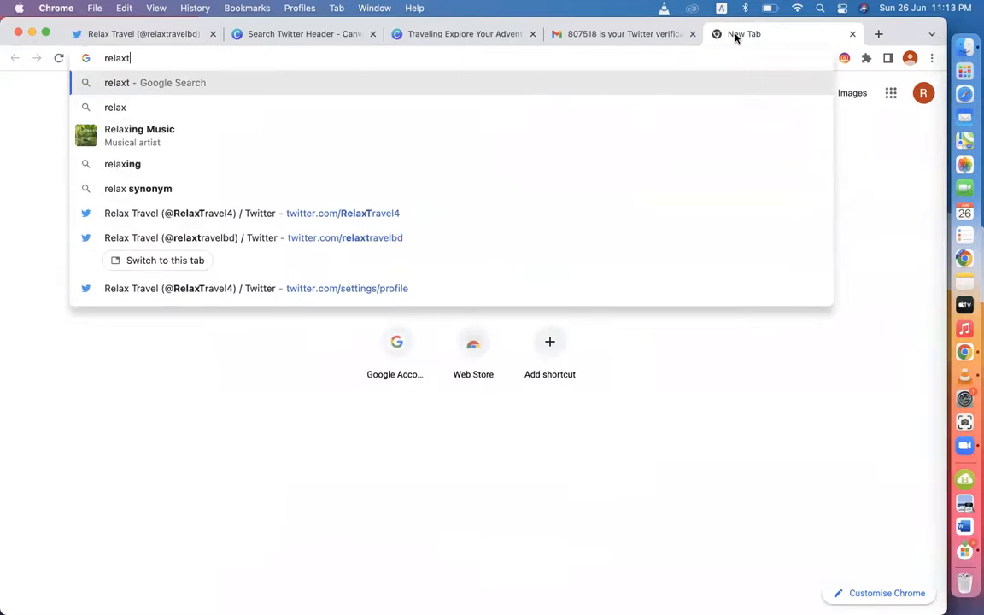
pyautogui.write('ravelbd')
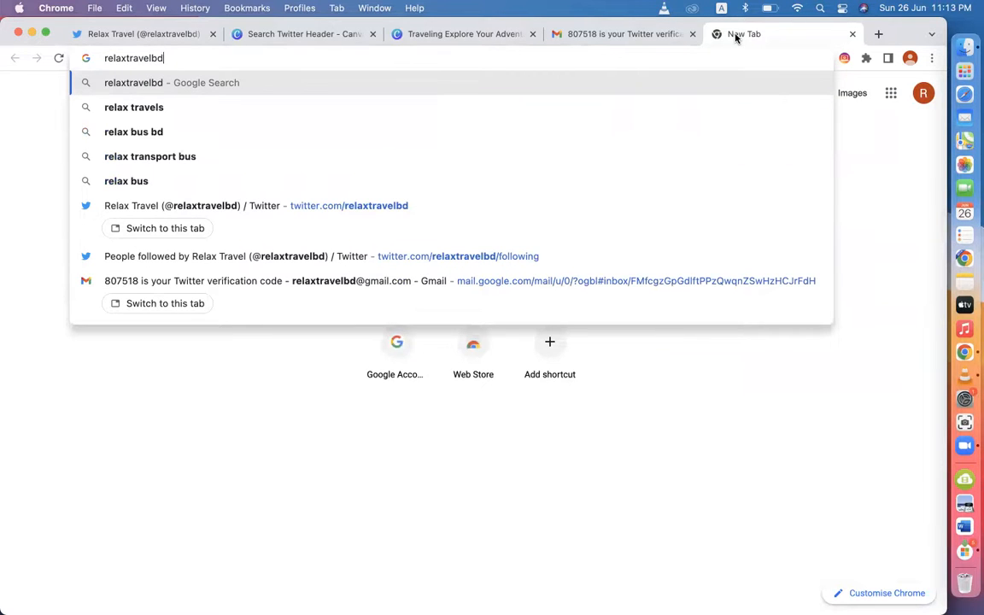
pyautogui.press('Return')
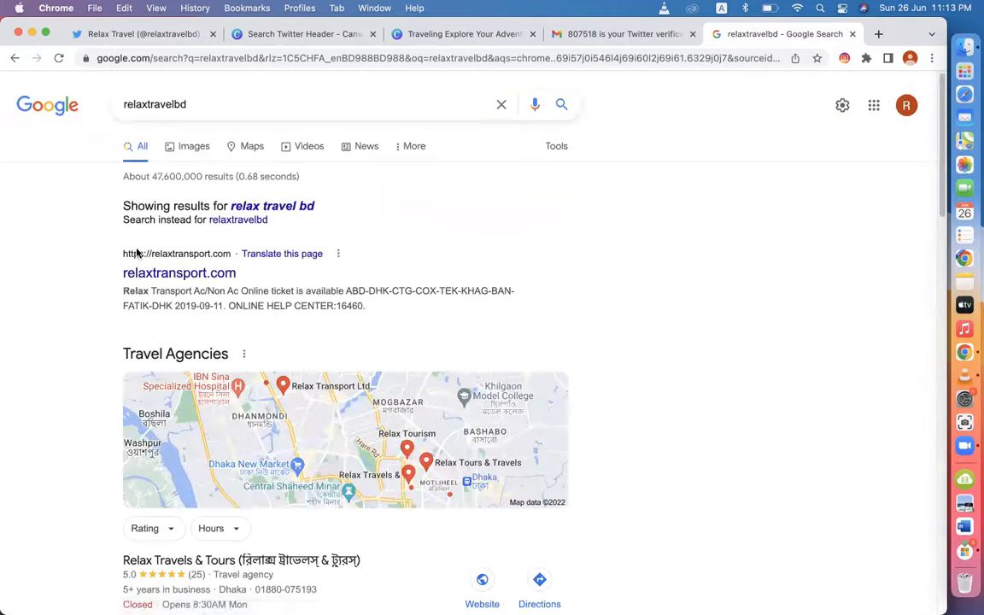
pyautogui.scroll(-7, 118, 323)
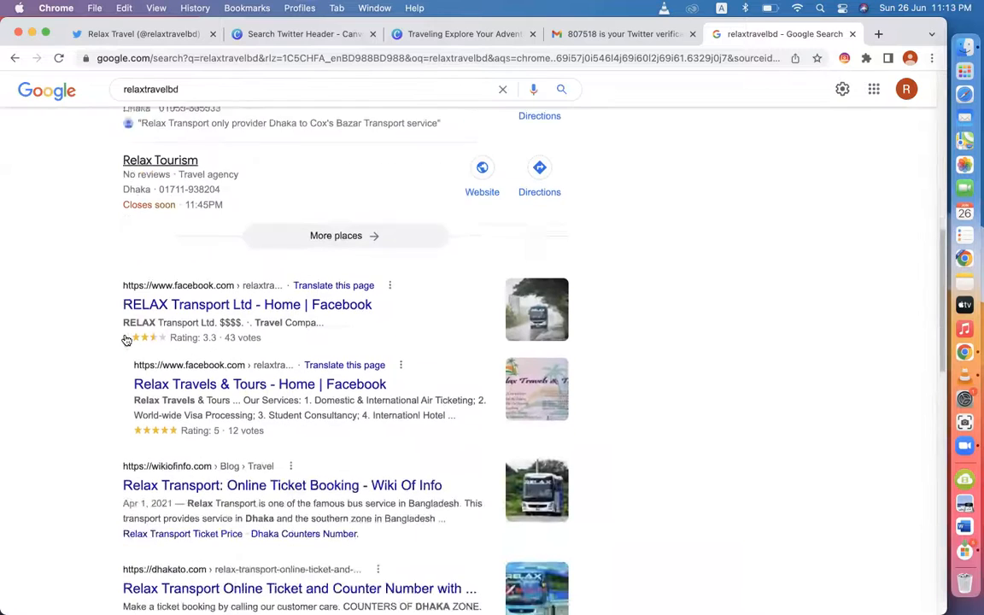
pyautogui.scroll(-1, 126, 340)
pyautogui.scroll(-3, 124, 339)
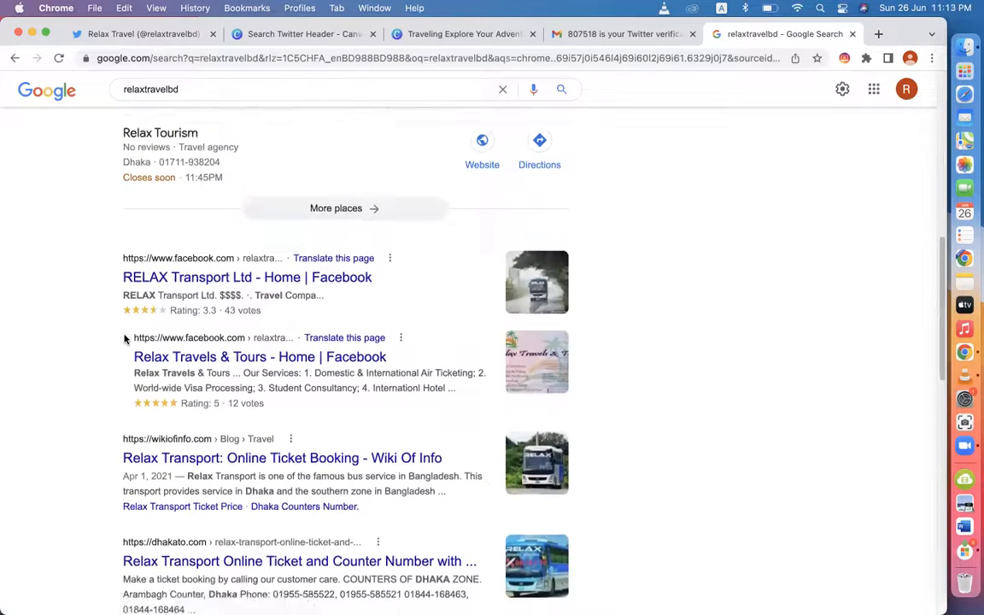
pyautogui.scroll(-1, 125, 334)
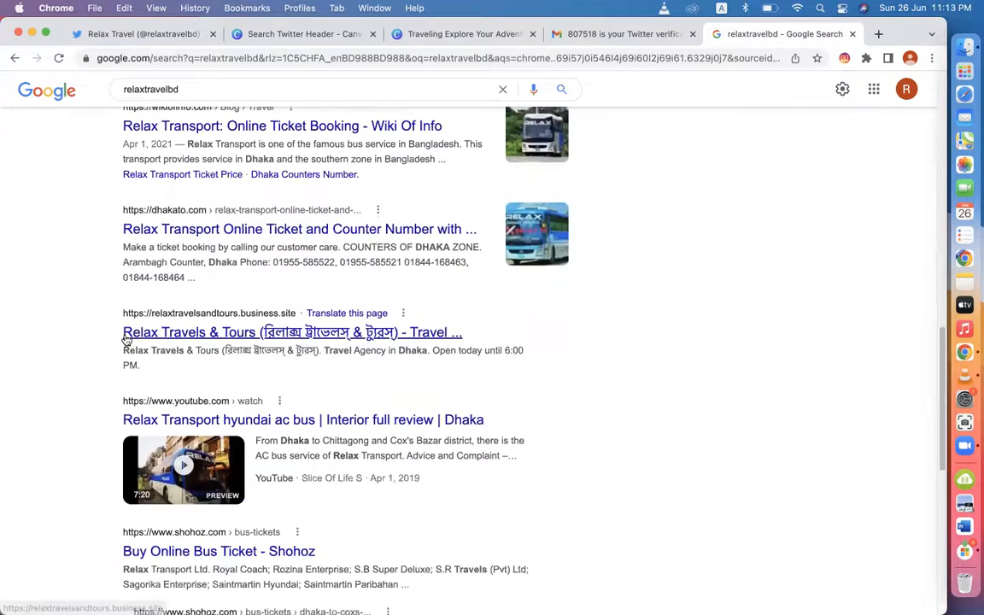
pyautogui.scroll(-2, 125, 340)
pyautogui.scroll(-5, 125, 340)
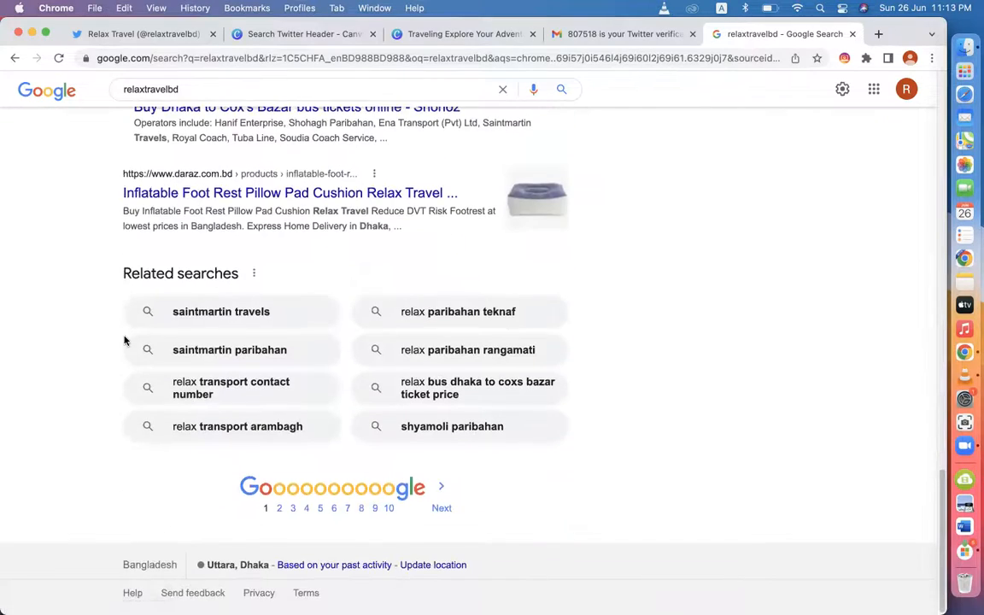
pyautogui.scroll(20, 126, 342)
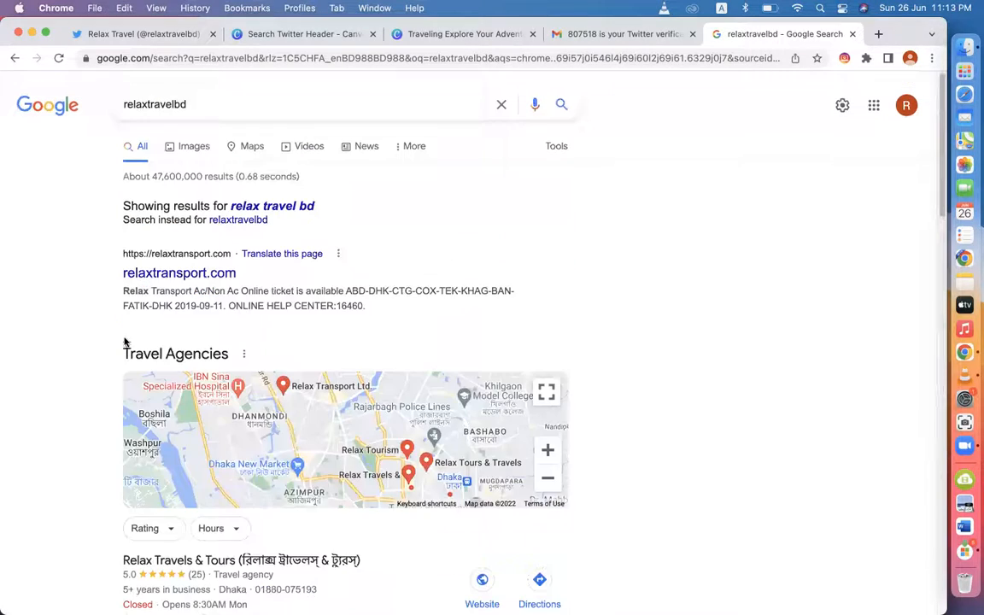
pyautogui.click(124, 104)
pyautogui.write('@')
pyautogui.press('Return')
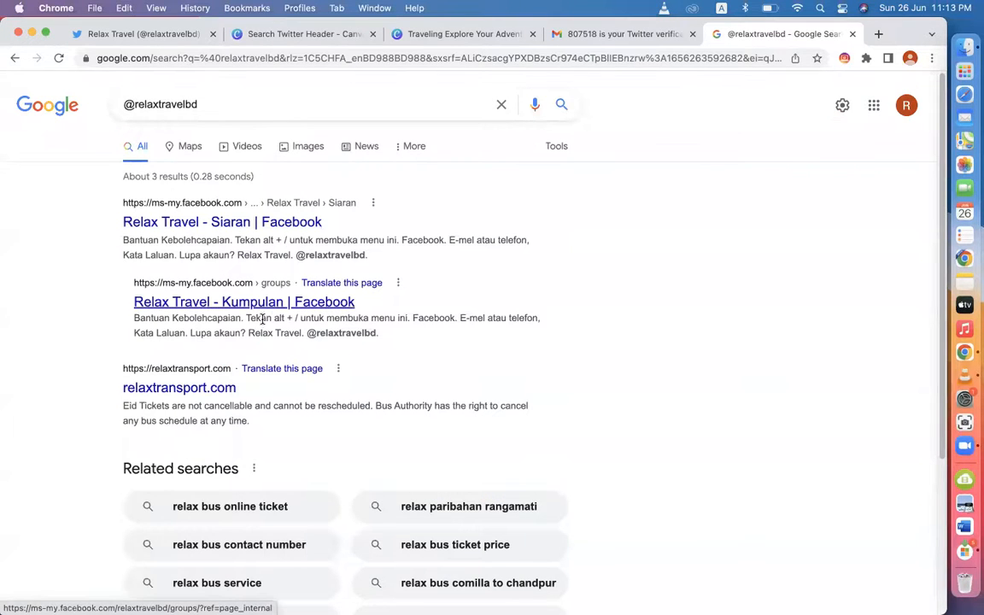
pyautogui.scroll(-5, 263, 318)
pyautogui.scroll(5, 260, 323)
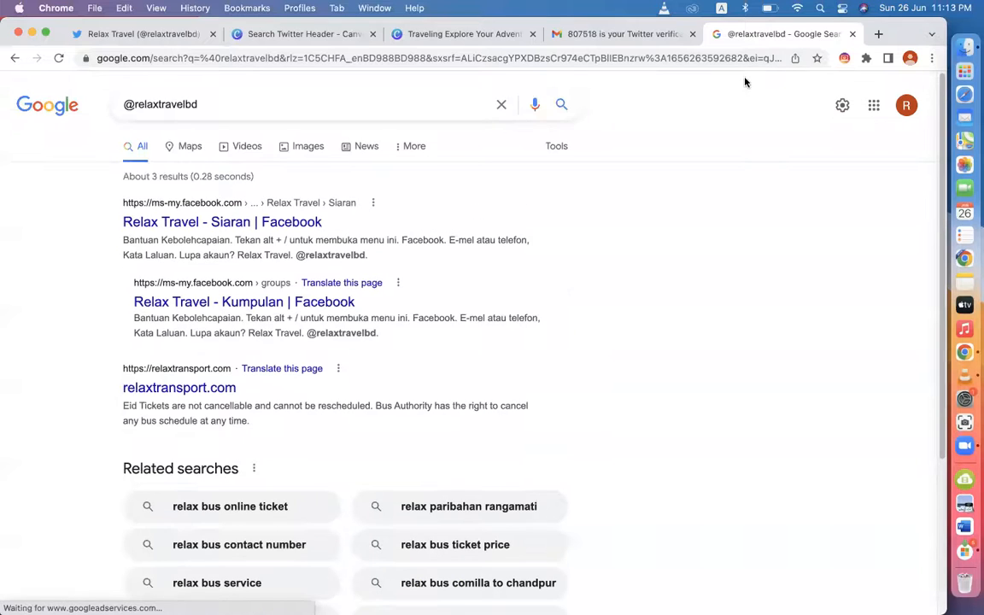
# Close the Google Search and Gmail verification tabs and show the Twitter Home timeline.
pyautogui.click(852, 34)
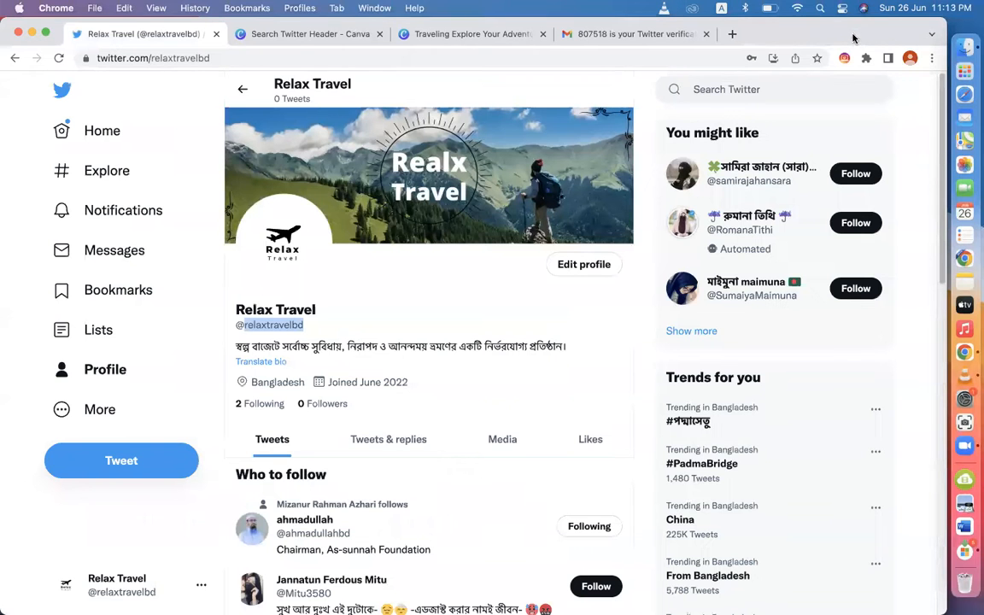
pyautogui.click(706, 35)
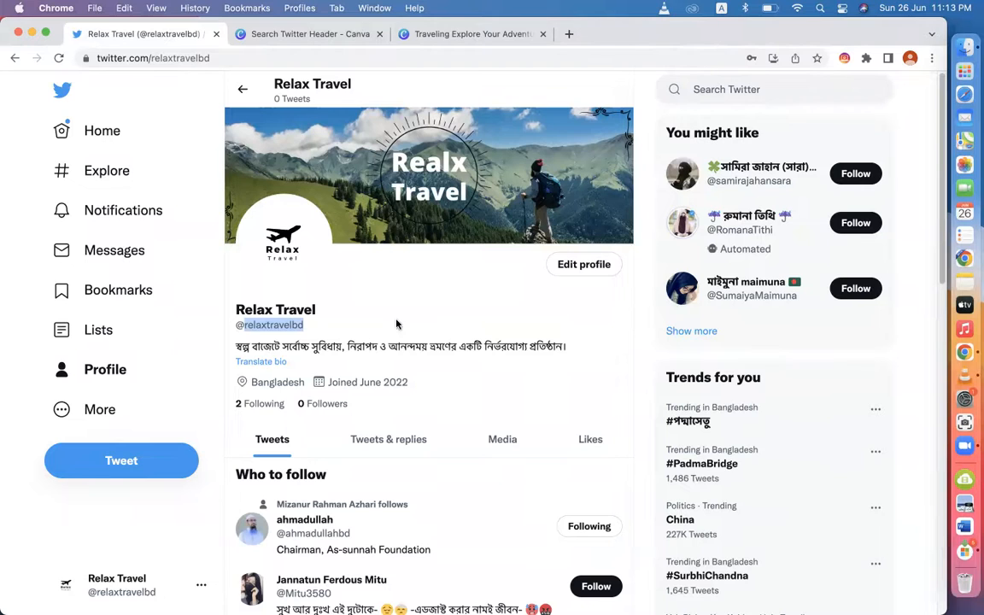
pyautogui.click(109, 146)
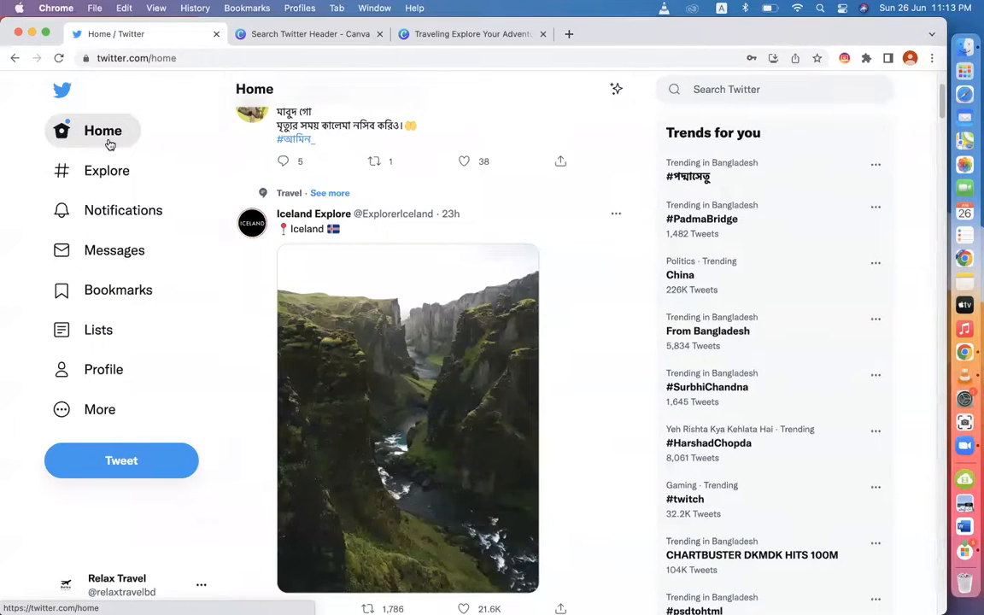
pyautogui.scroll(2, 538, 316)
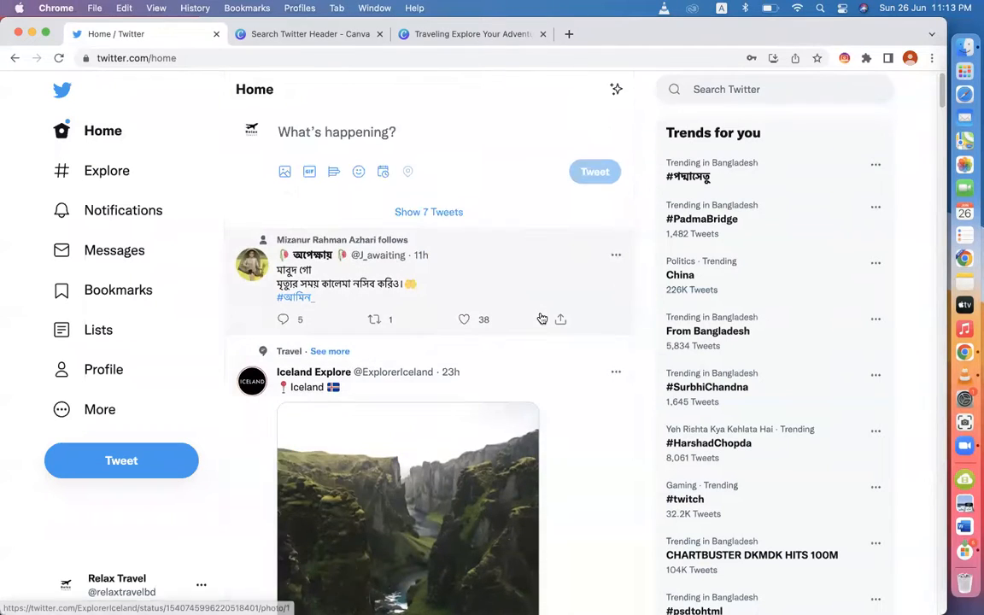
pyautogui.scroll(-5, 542, 318)
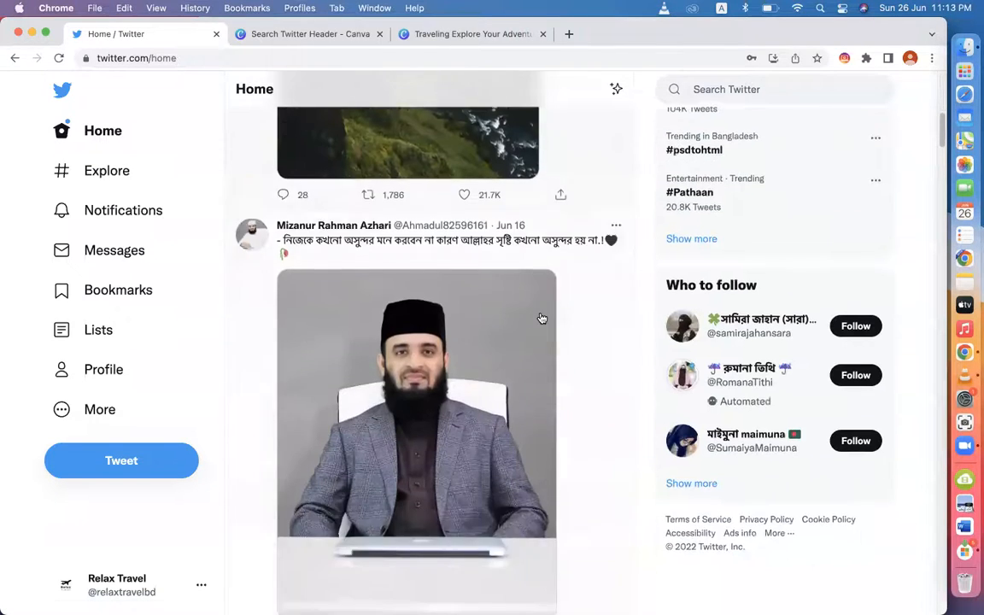
# Search Twitter for 'digital marketing'.
pyautogui.scroll(5, 542, 316)
pyautogui.scroll(-3, 542, 319)
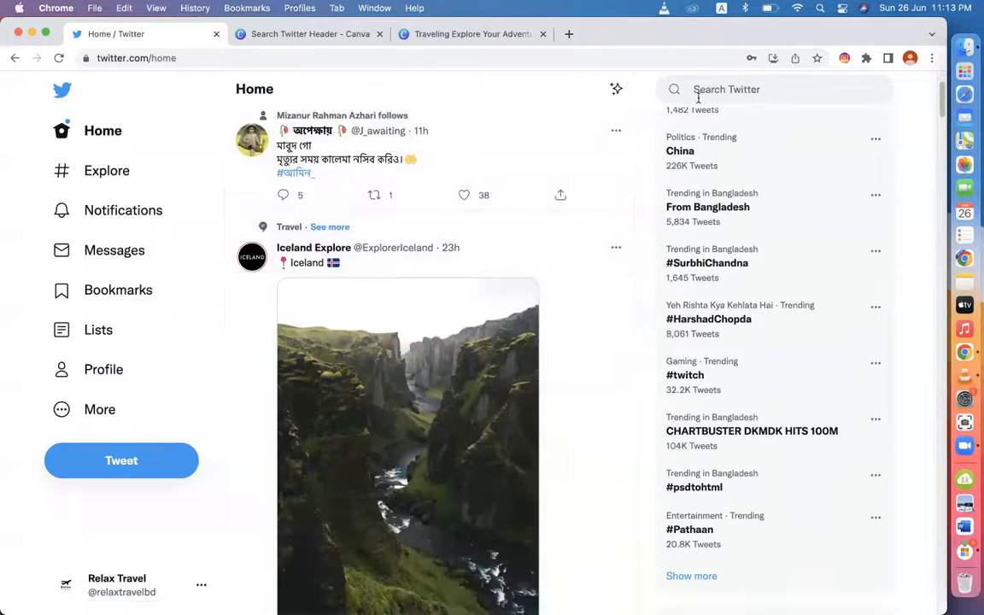
pyautogui.click(751, 91)
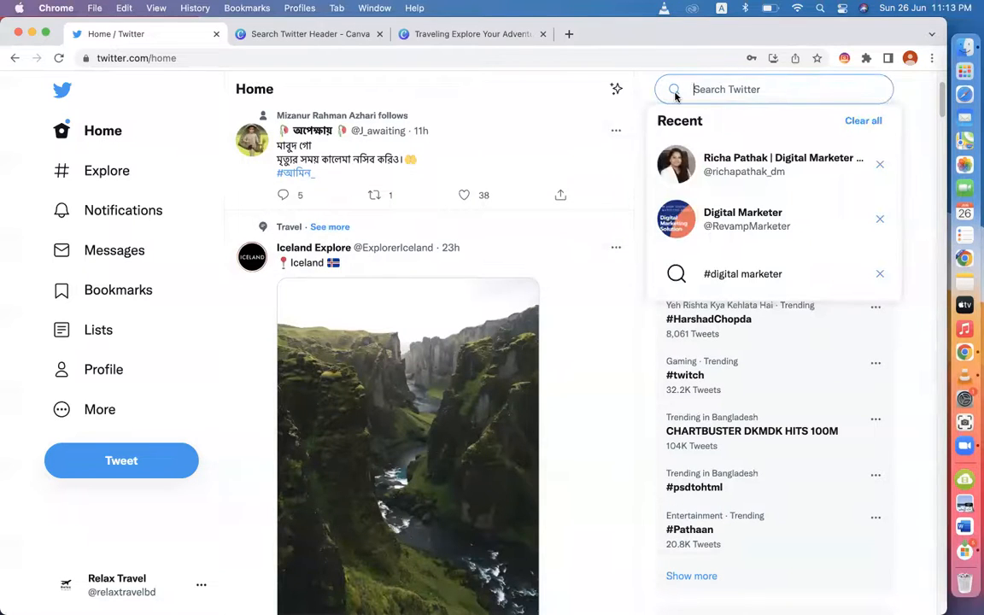
pyautogui.write('digital')
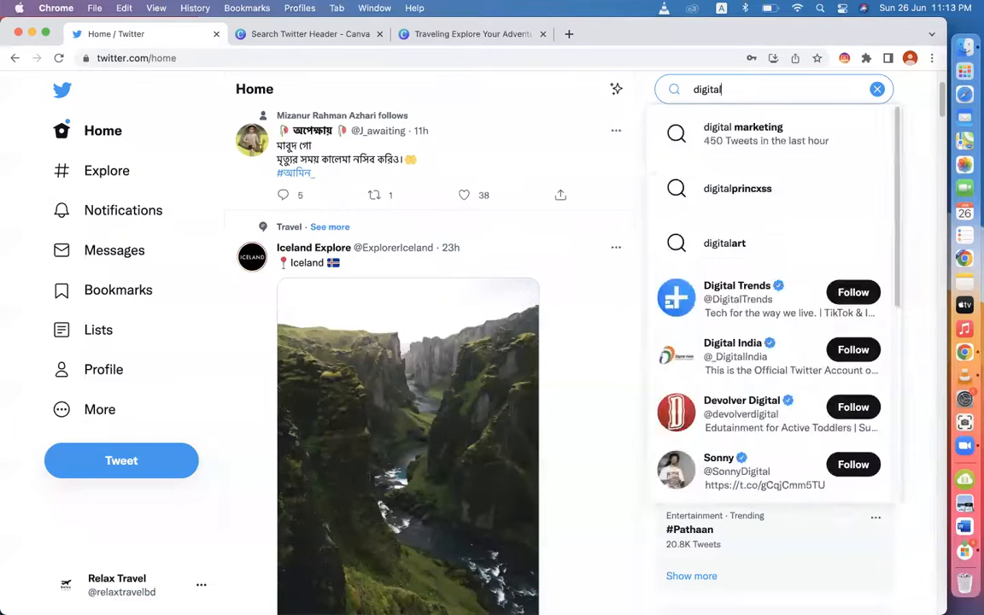
pyautogui.write(' marketing')
pyautogui.press('Return')
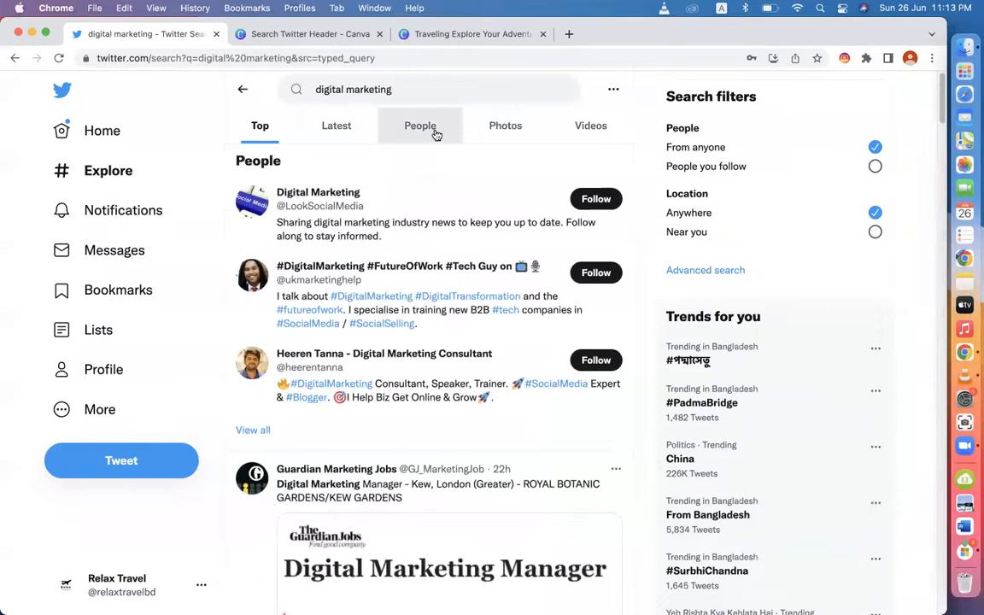
# Open the Digital Marketing account's profile and look through its posts.
pyautogui.click(335, 199)
pyautogui.scroll(-5, 376, 385)
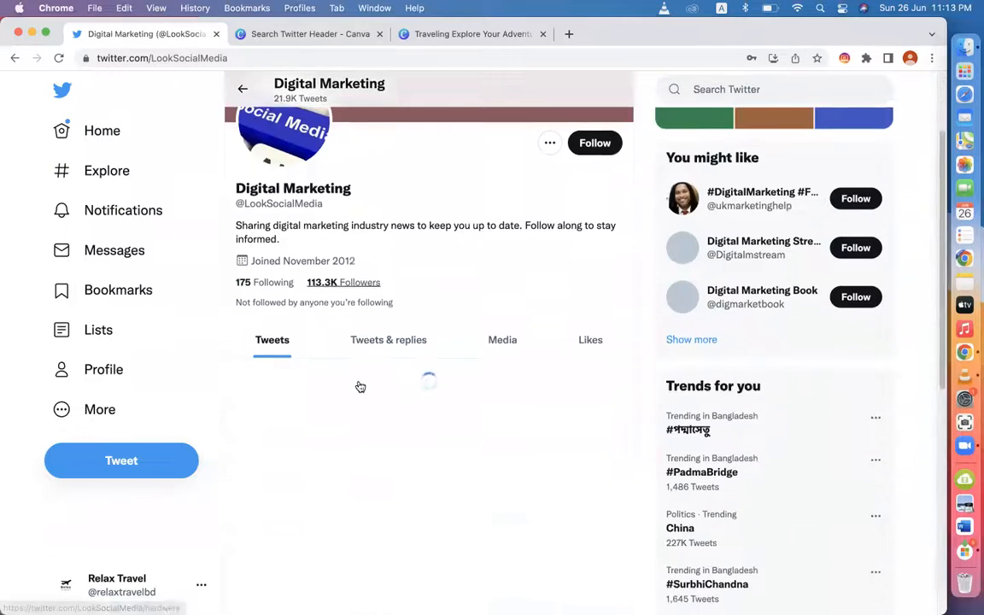
pyautogui.scroll(2, 379, 378)
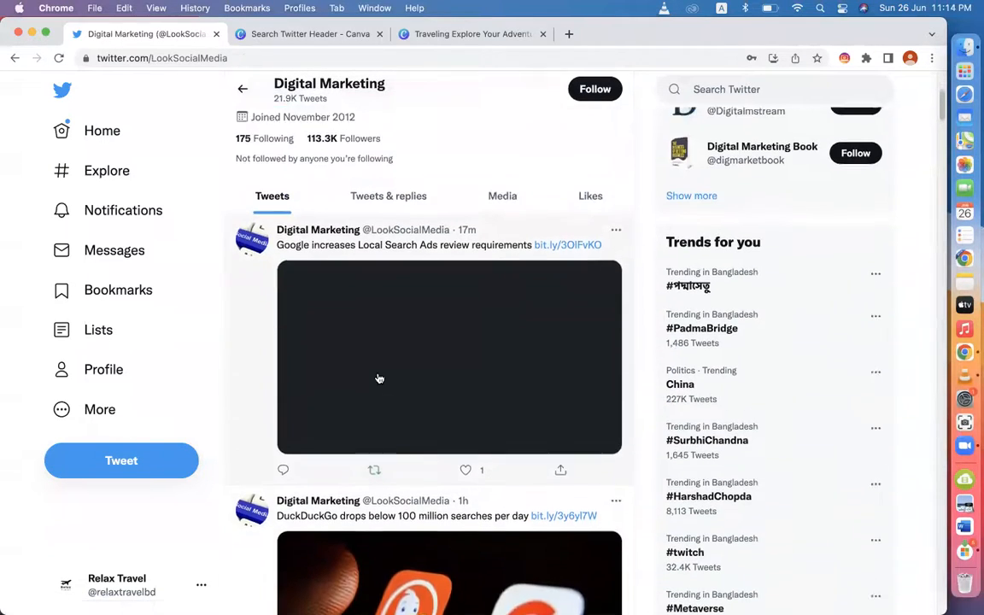
pyautogui.scroll(-5, 401, 374)
pyautogui.scroll(-5, 494, 254)
pyautogui.scroll(-10, 461, 385)
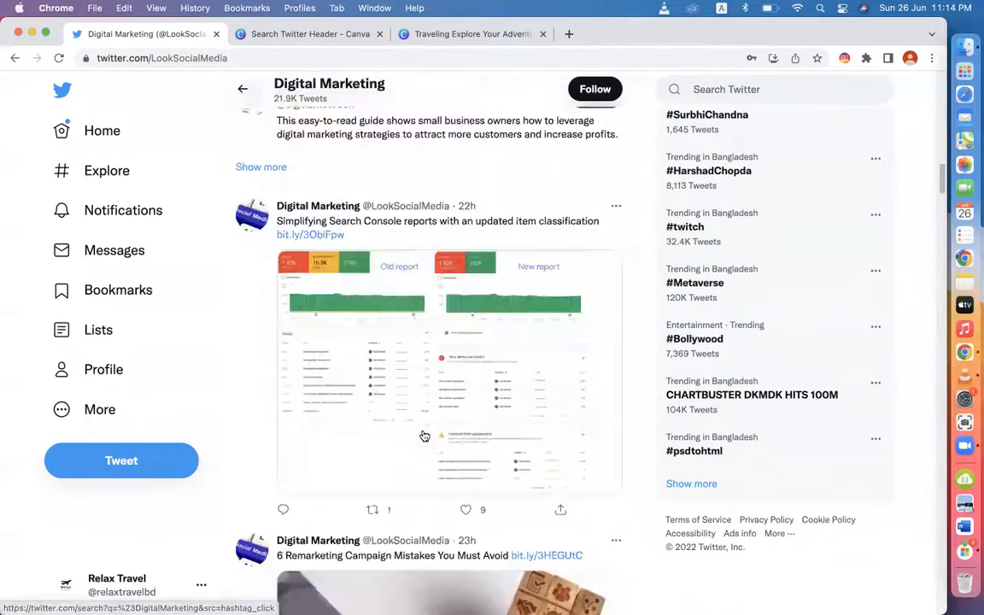
pyautogui.scroll(8, 469, 431)
pyautogui.scroll(5, 469, 431)
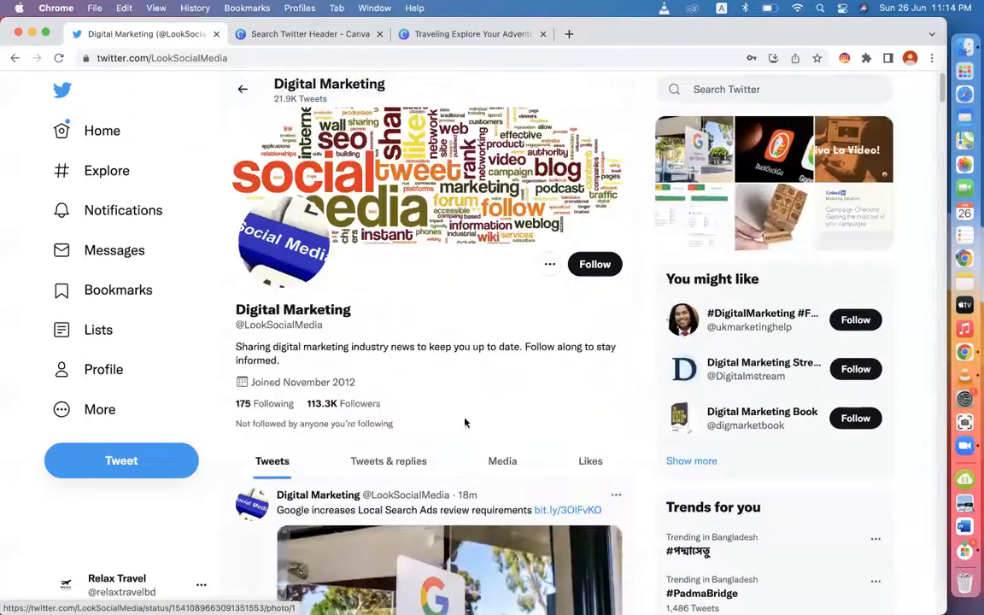
# Browse the account's Media posts, then return to the Relax Travel profile.
pyautogui.click(496, 463)
pyautogui.scroll(-15, 484, 434)
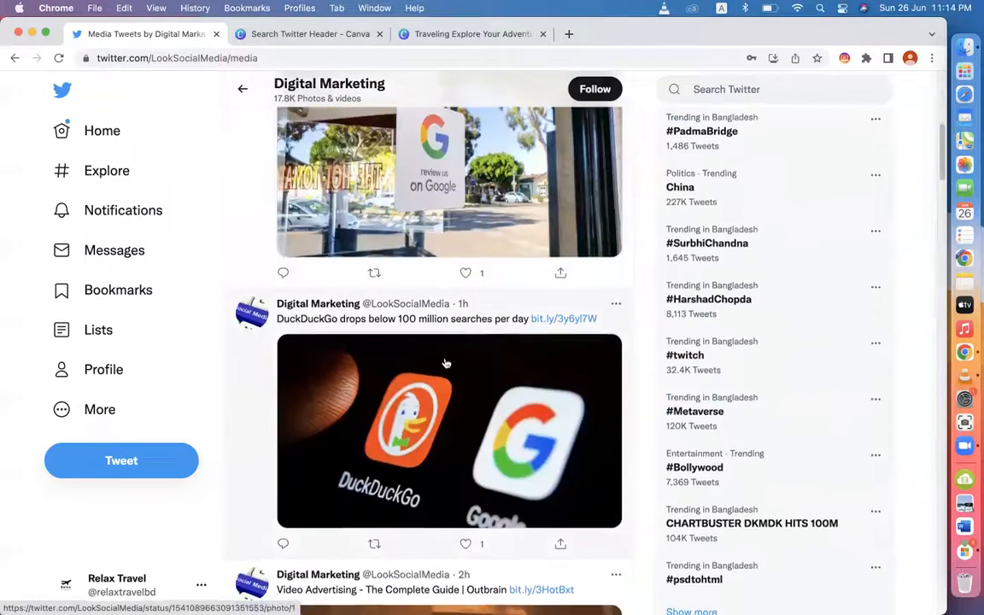
pyautogui.scroll(8, 477, 427)
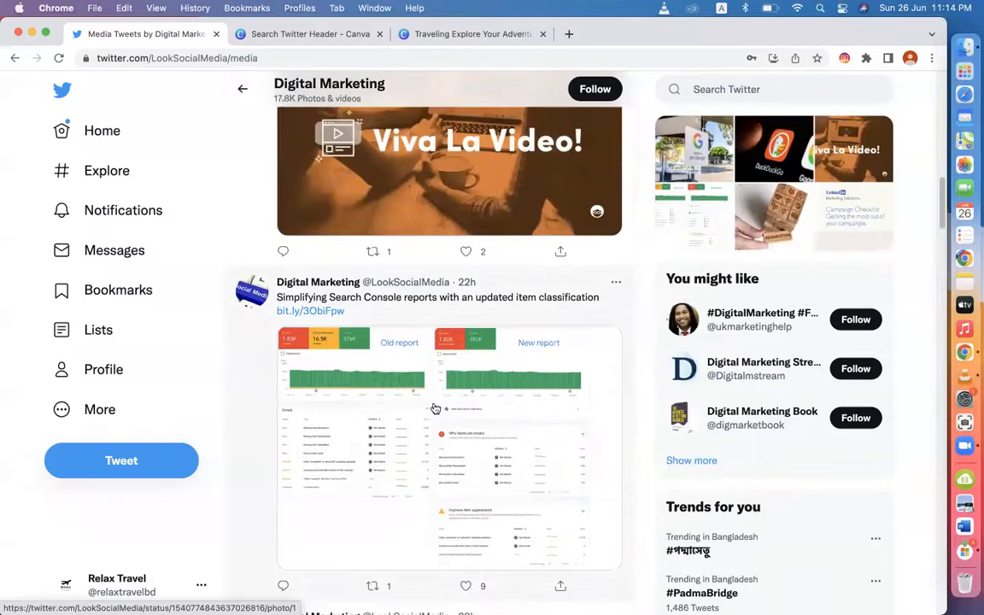
pyautogui.scroll(-10, 439, 433)
pyautogui.scroll(-8, 441, 434)
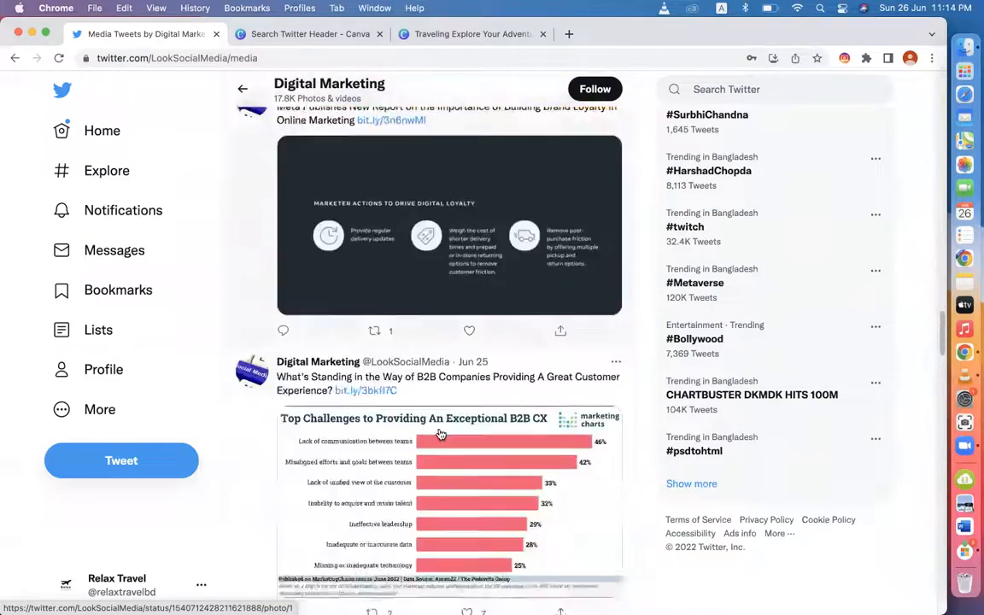
pyautogui.scroll(-12, 441, 435)
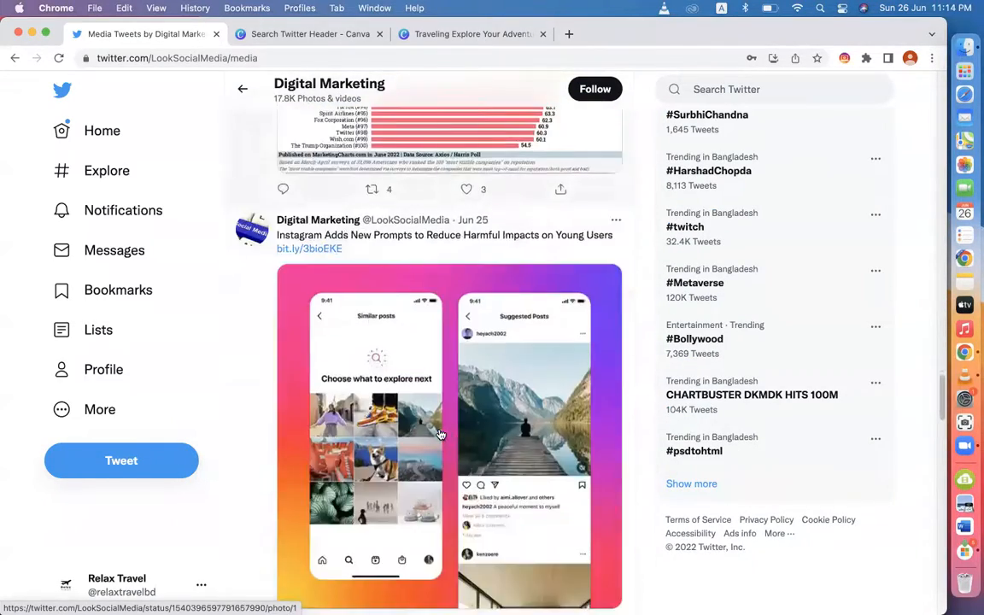
pyautogui.scroll(5, 444, 441)
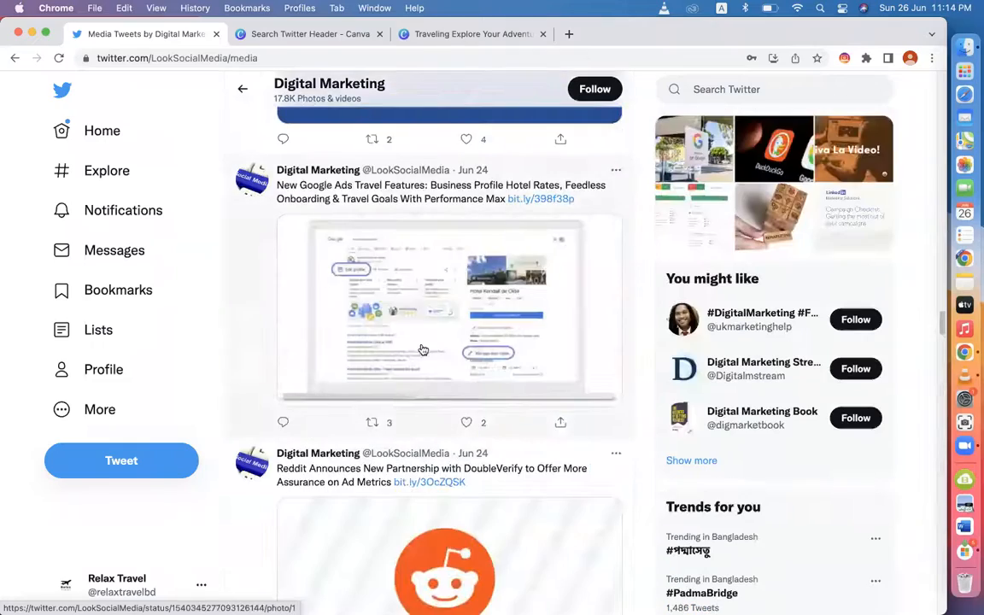
pyautogui.scroll(8, 422, 350)
pyautogui.scroll(15, 422, 351)
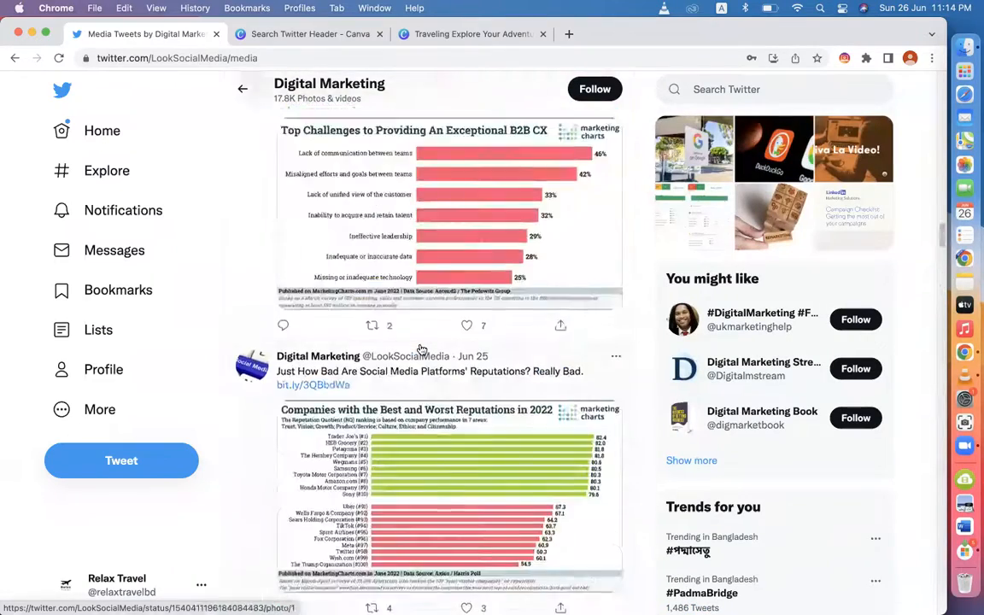
pyautogui.scroll(3, 397, 315)
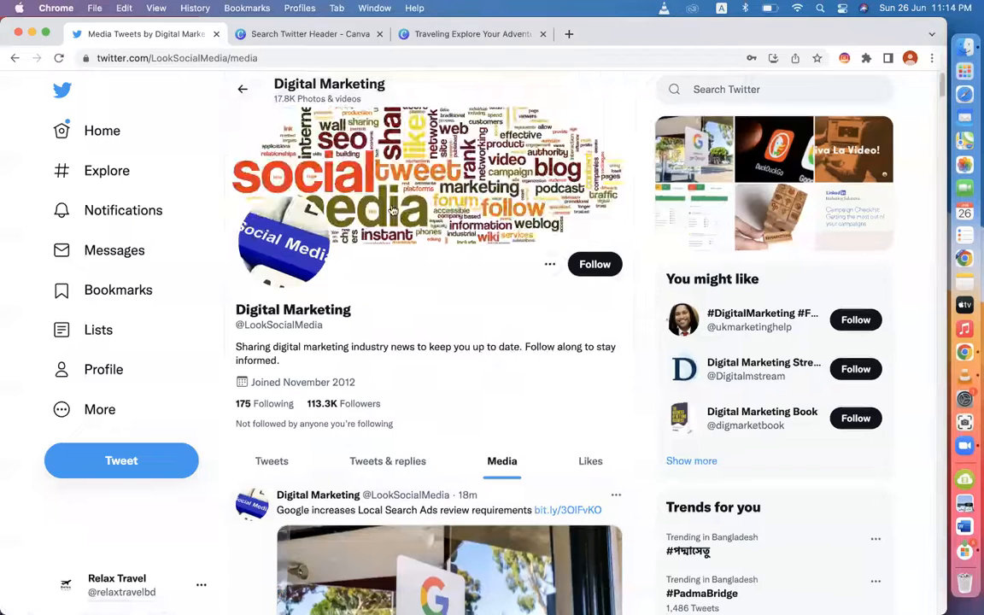
pyautogui.click(105, 369)
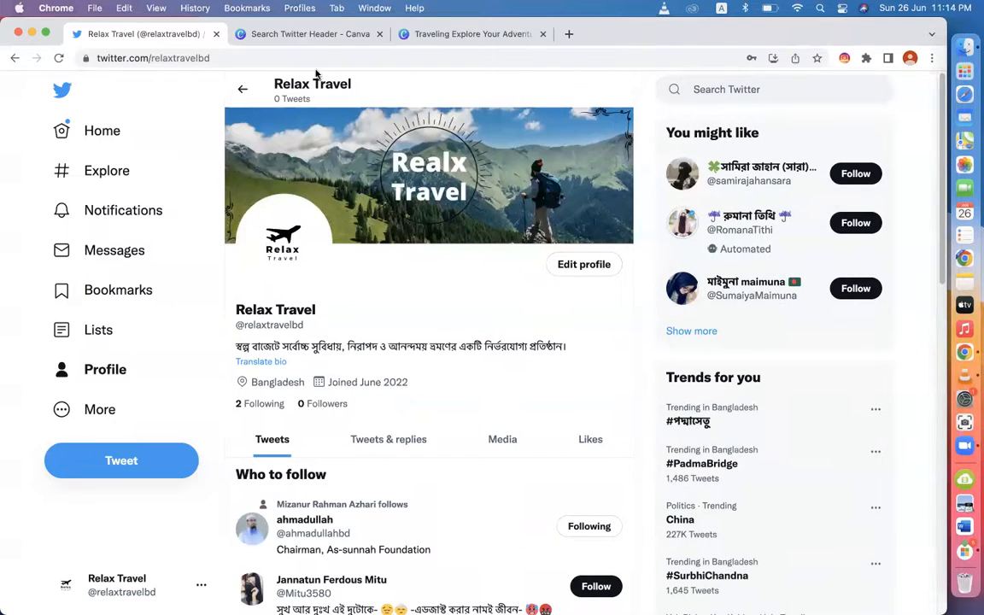
# Close the Traveling Explore Your Adventure tab and search Canva templates for 'twitter post'.
pyautogui.click(308, 35)
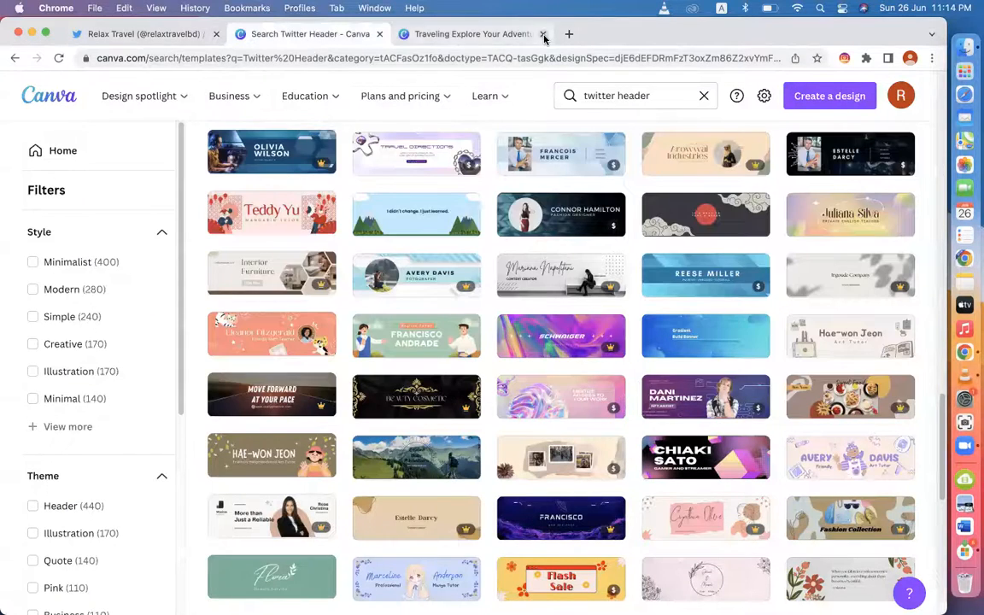
pyautogui.click(543, 34)
pyautogui.click(53, 93)
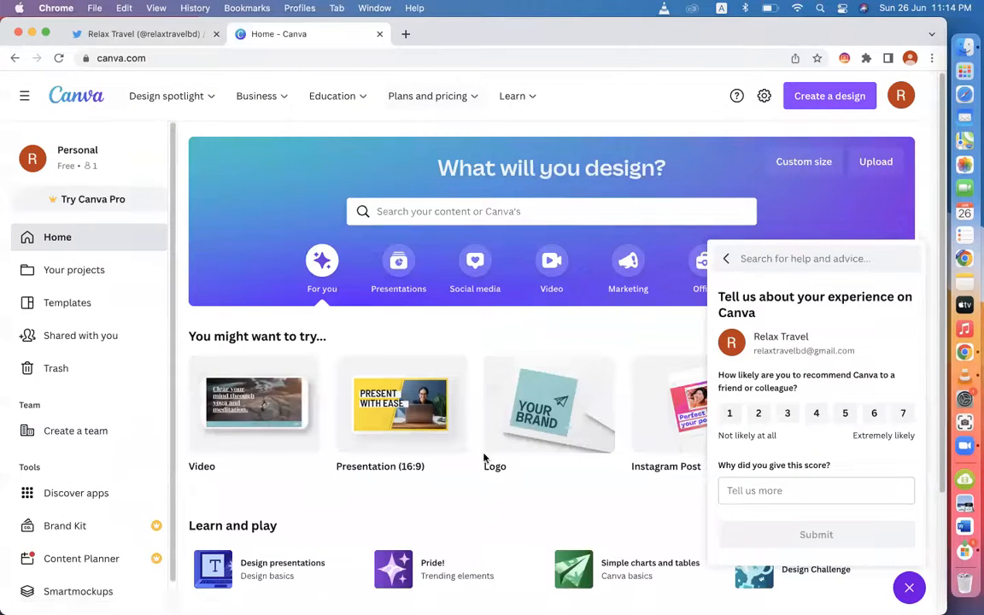
pyautogui.click(425, 211)
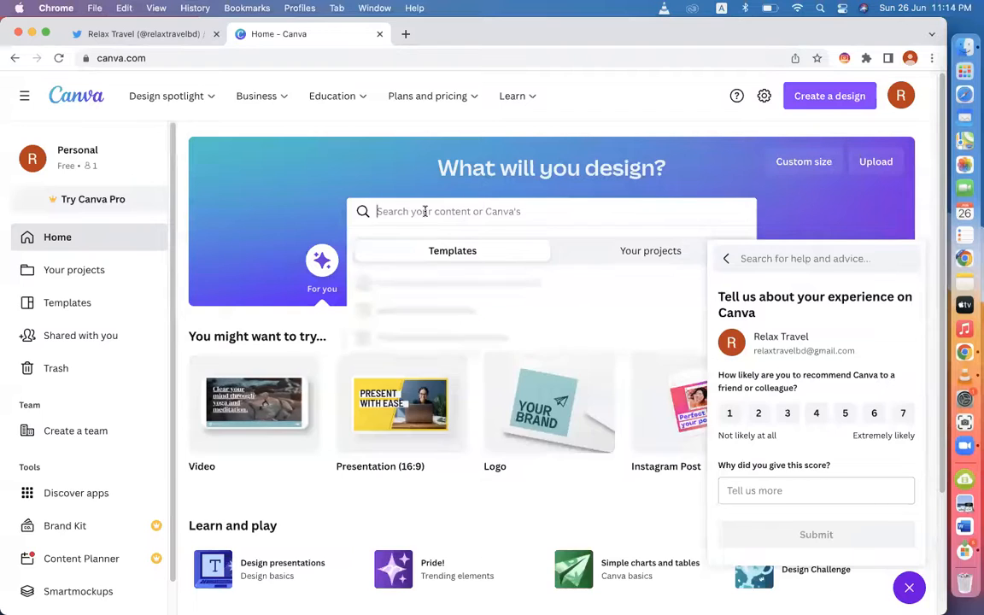
pyautogui.write('twitter post')
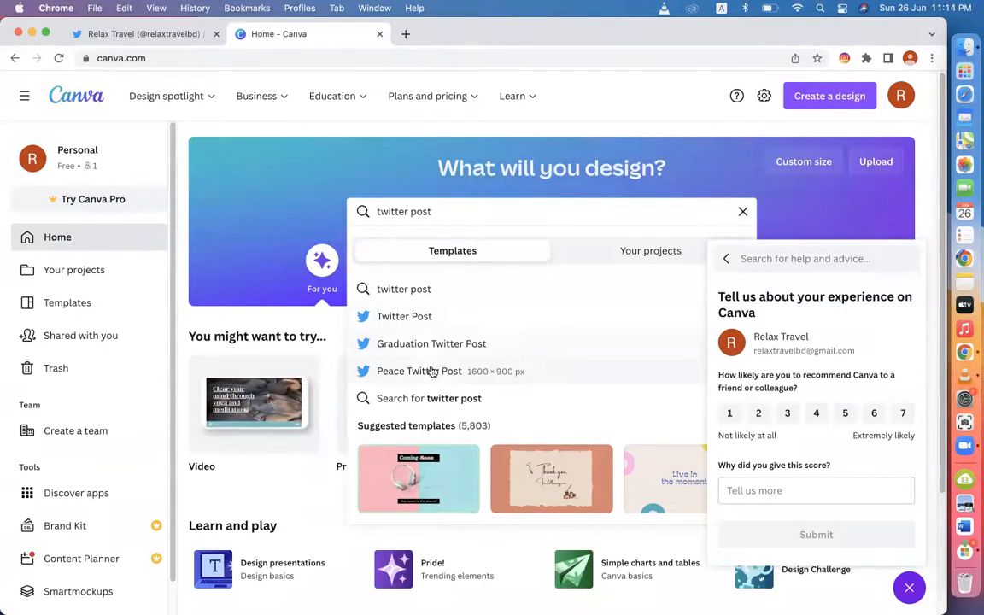
pyautogui.click(397, 318)
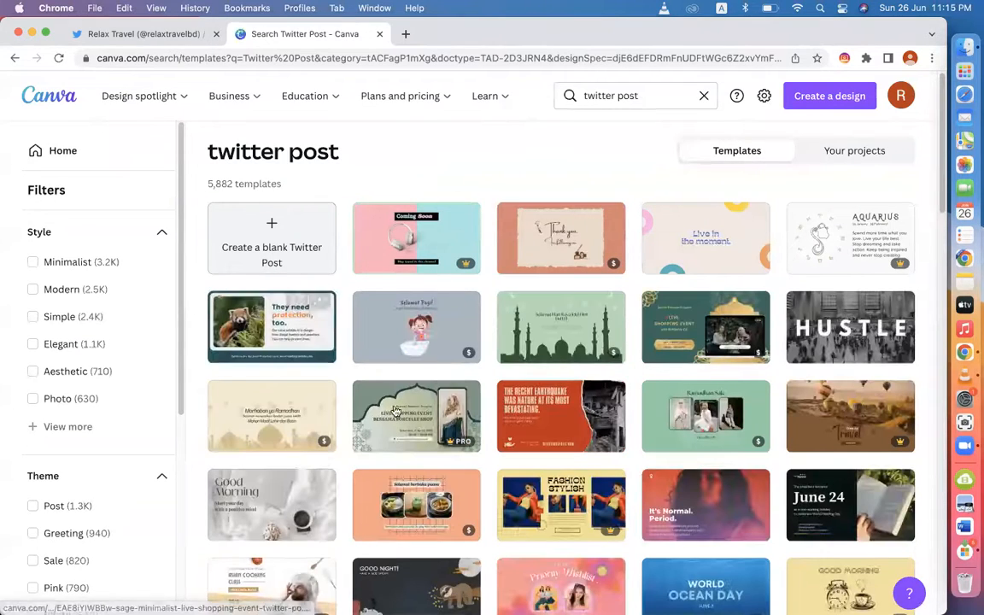
# Open the Brown Travel Twitter Post template preview from the results.
pyautogui.scroll(-3, 531, 505)
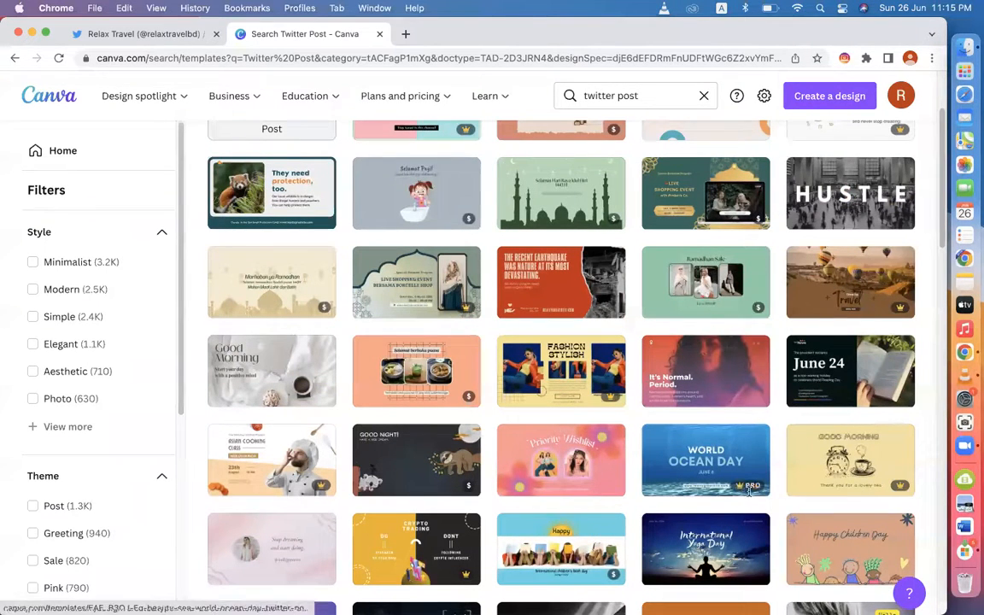
pyautogui.scroll(3, 633, 417)
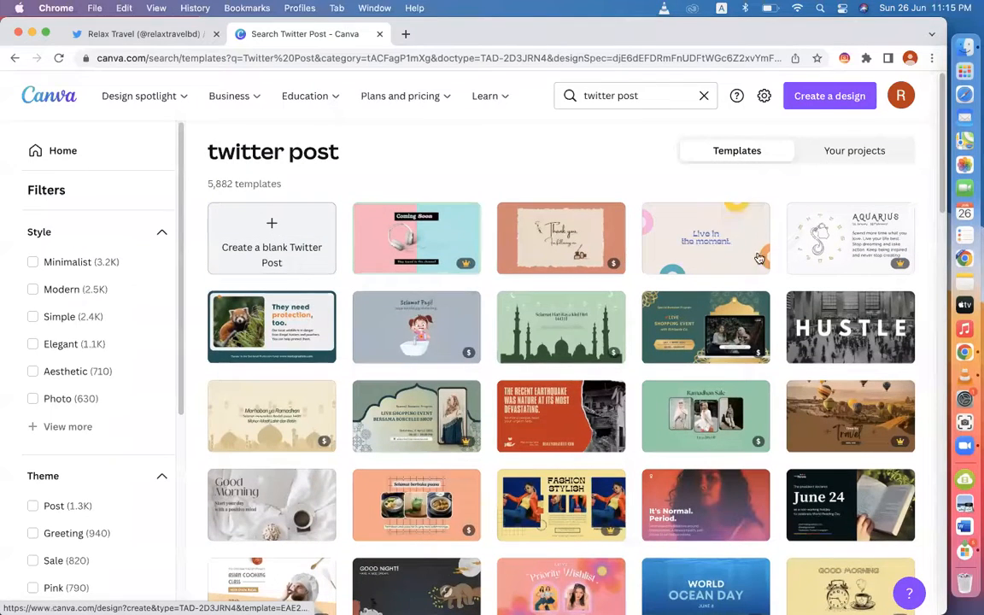
pyautogui.scroll(-3, 556, 450)
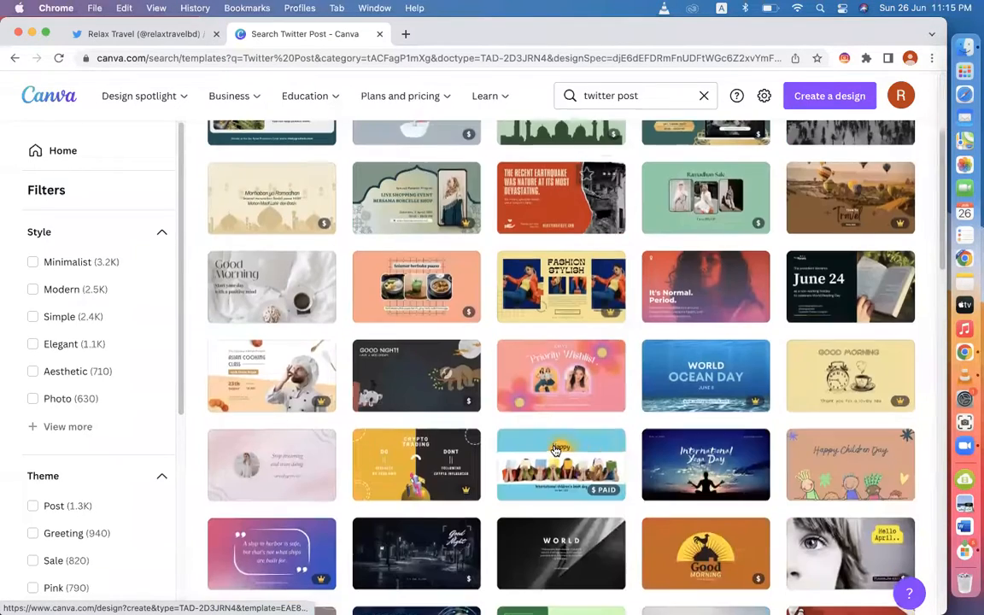
pyautogui.scroll(-2, 555, 450)
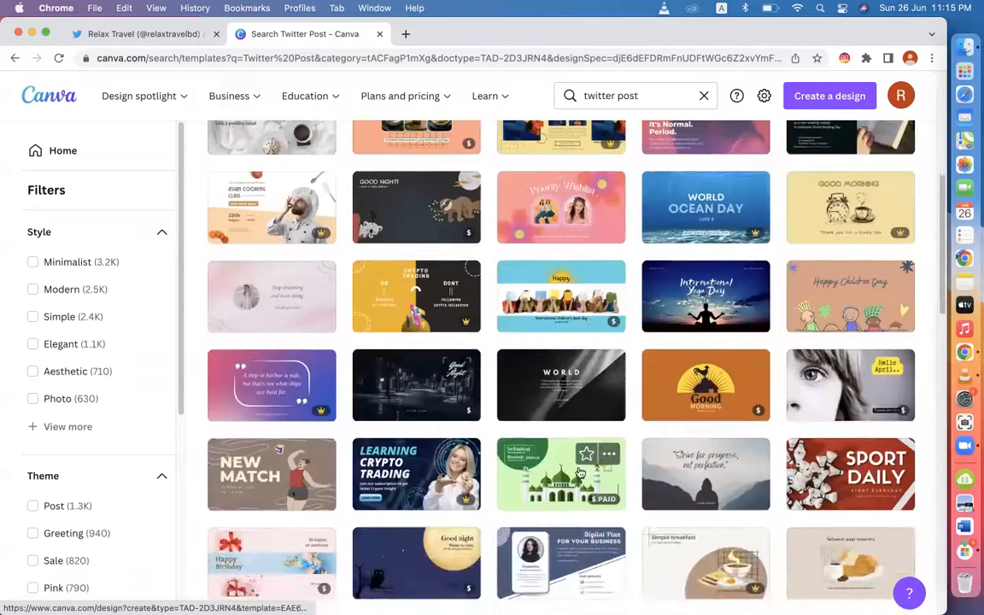
pyautogui.scroll(-2, 580, 472)
pyautogui.scroll(6, 581, 468)
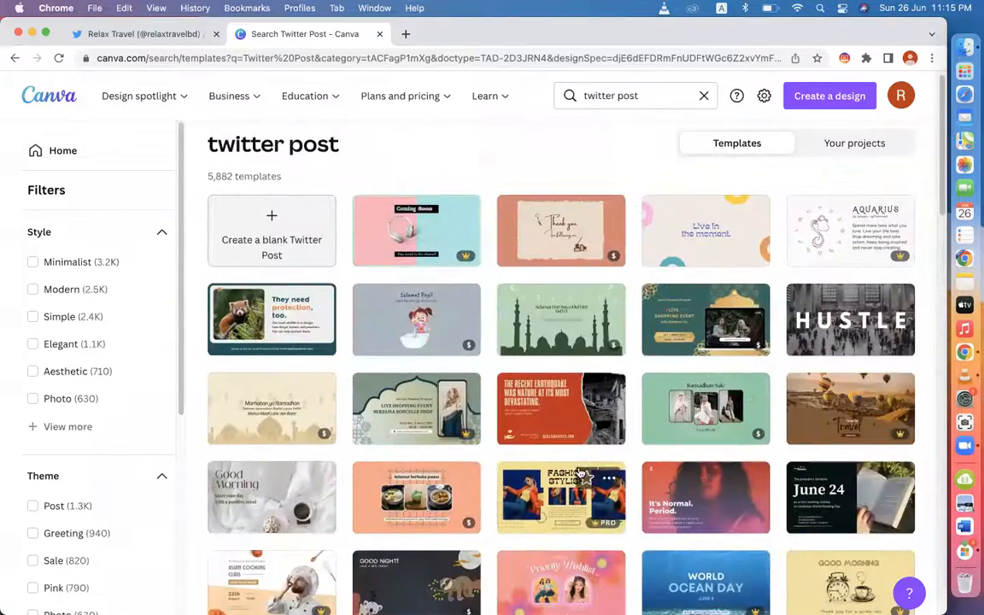
pyautogui.click(825, 430)
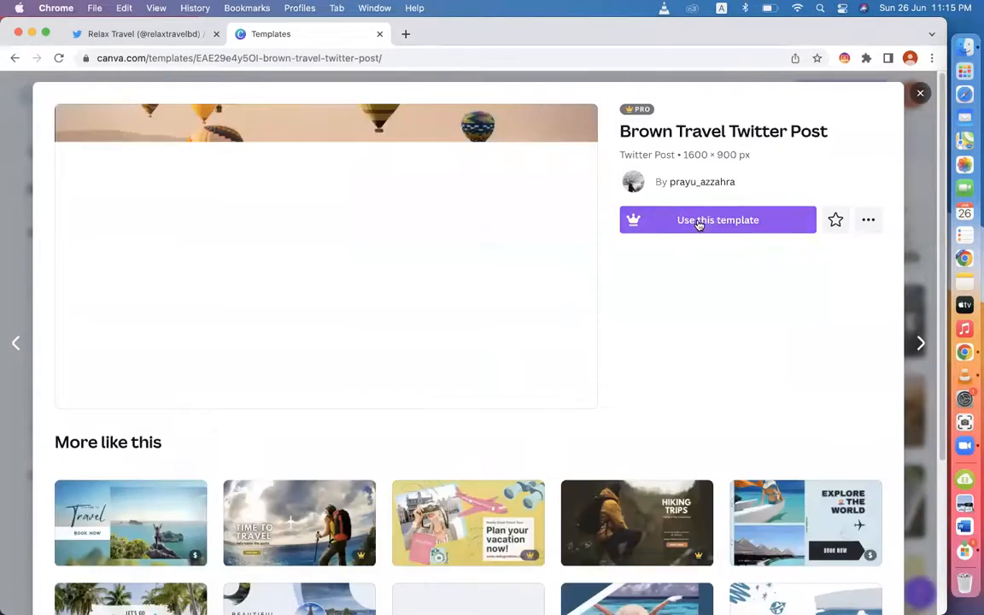
# Try the Brown Travel template, dismiss the Canva Pro upgrade offer and close the preview.
pyautogui.click(699, 223)
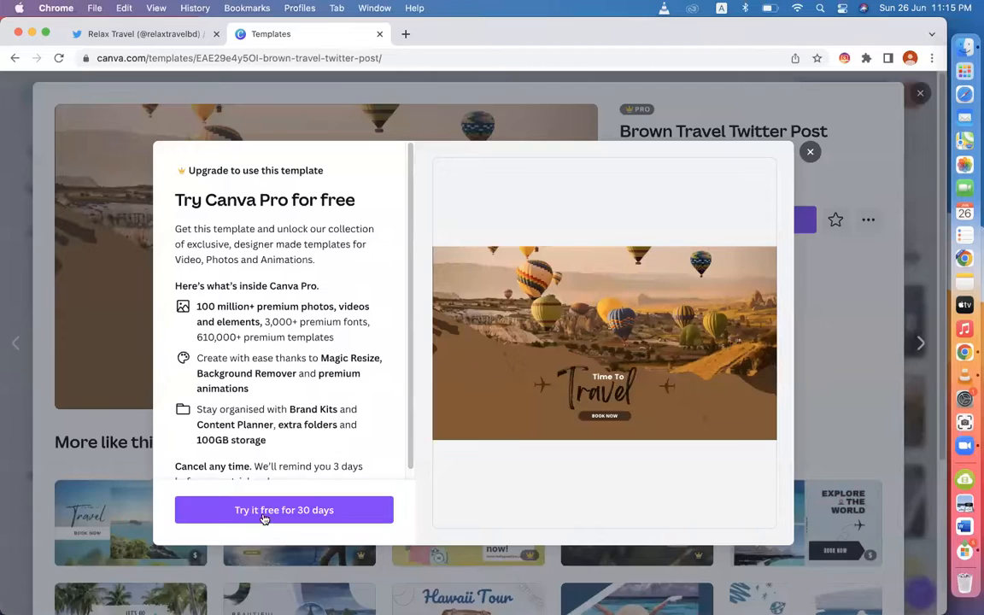
pyautogui.click(811, 153)
pyautogui.scroll(-2, 755, 364)
pyautogui.scroll(-5, 754, 364)
pyautogui.scroll(6, 756, 363)
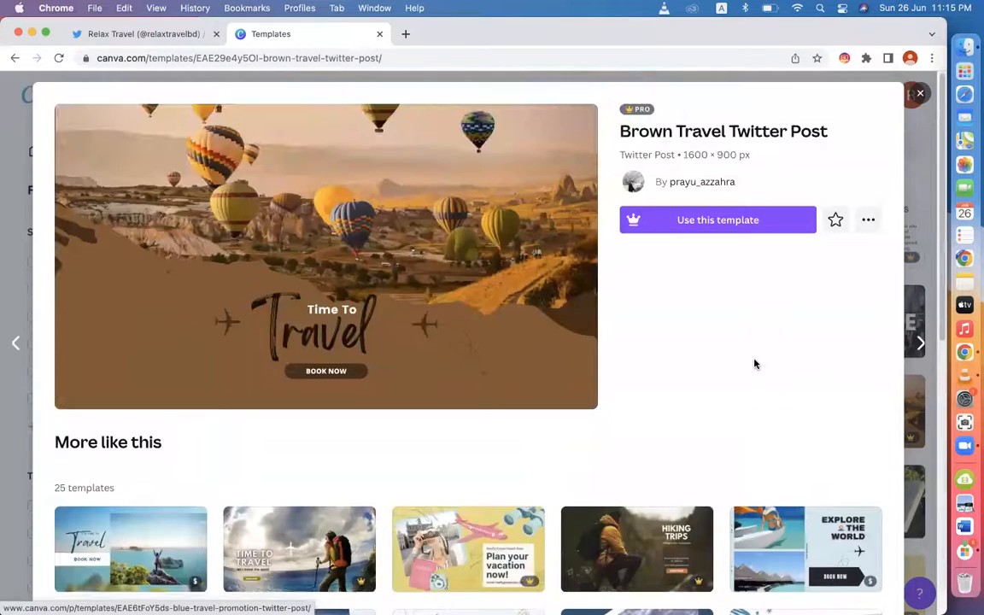
pyautogui.click(868, 221)
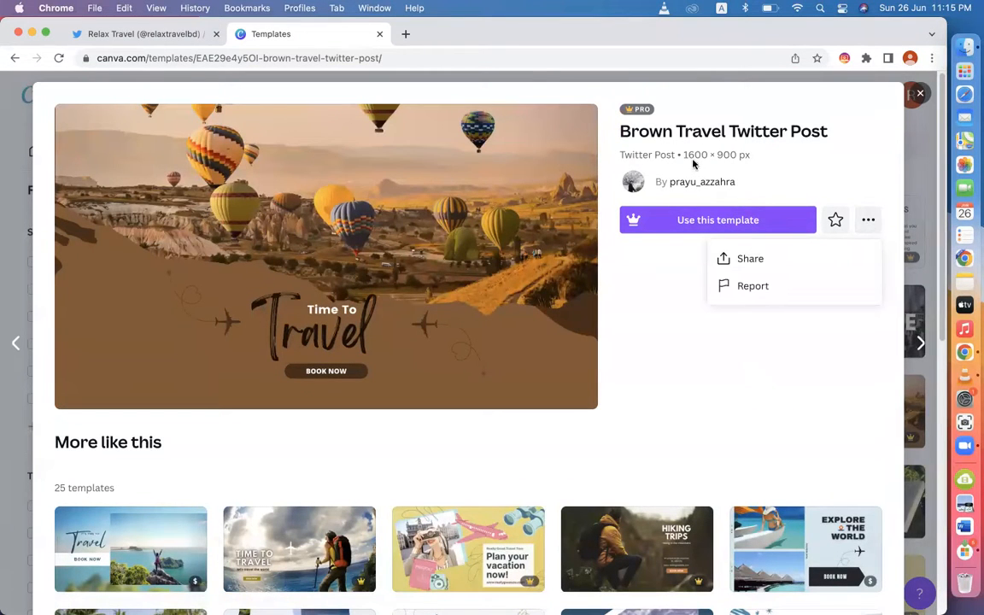
pyautogui.click(920, 93)
# Find the 'Enjoy a vacation' beach template further down the results and open it.
pyautogui.scroll(-10, 618, 361)
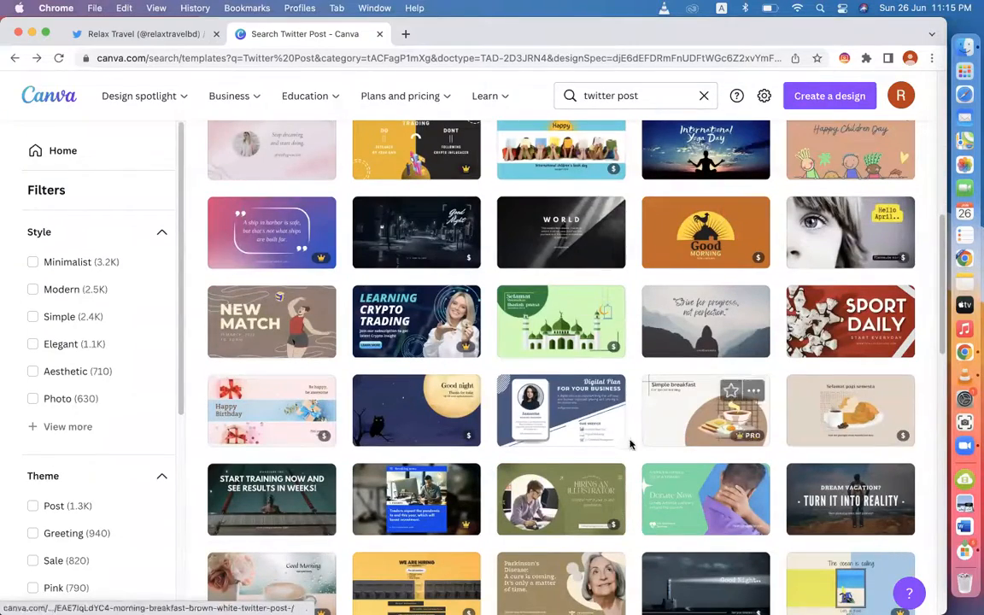
pyautogui.scroll(-2, 556, 447)
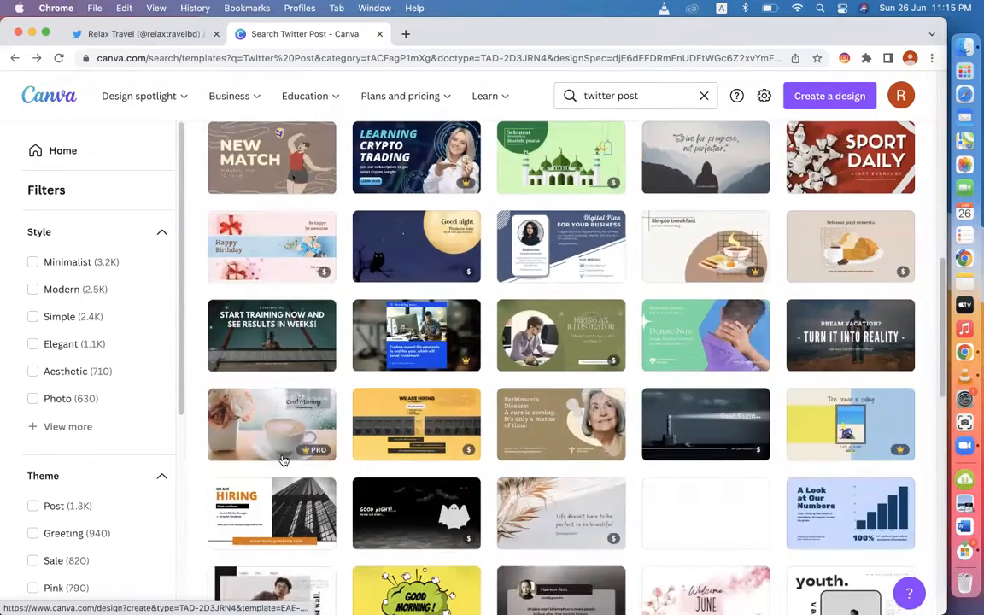
pyautogui.scroll(-3, 534, 428)
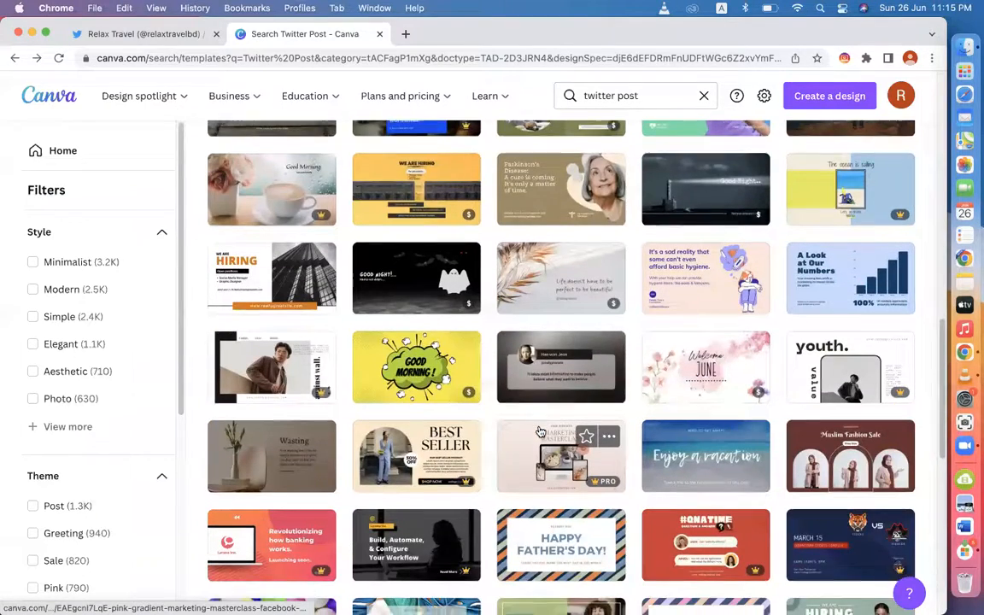
pyautogui.scroll(-1, 542, 429)
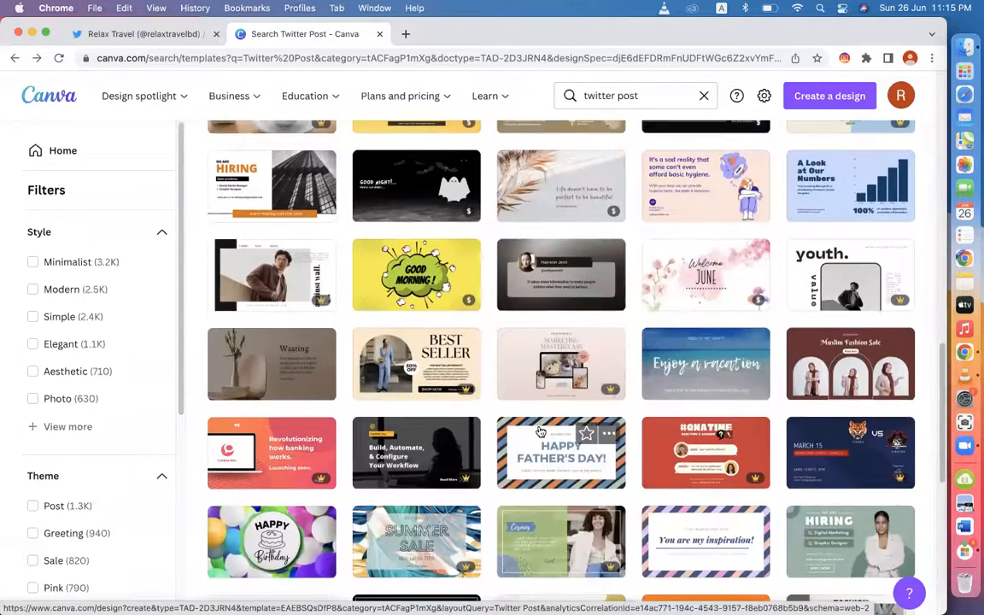
pyautogui.click(700, 367)
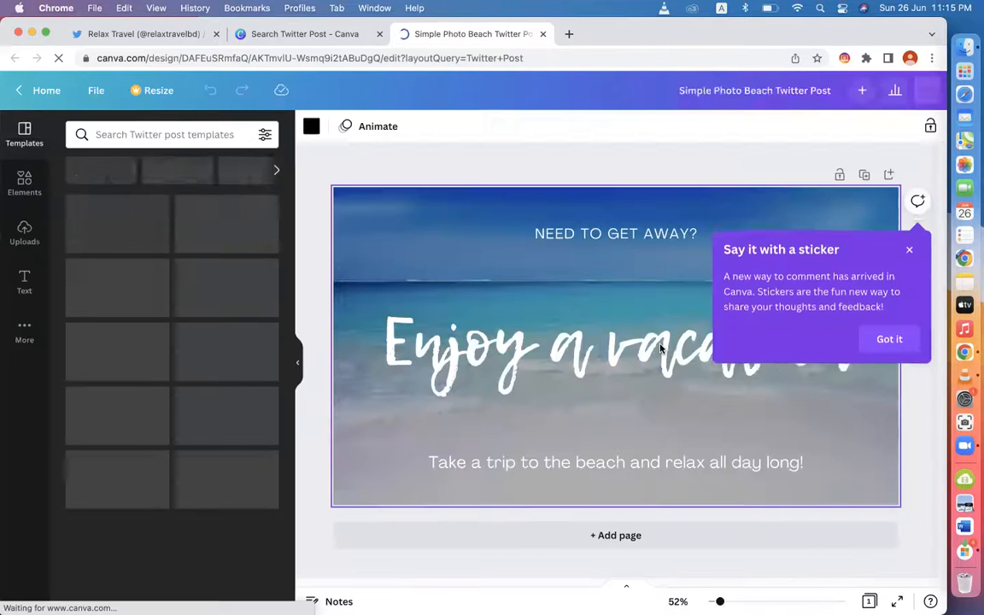
# Dismiss the sticker announcement, deselect the page, and glance at Twitter before returning to the beach design.
pyautogui.click(889, 333)
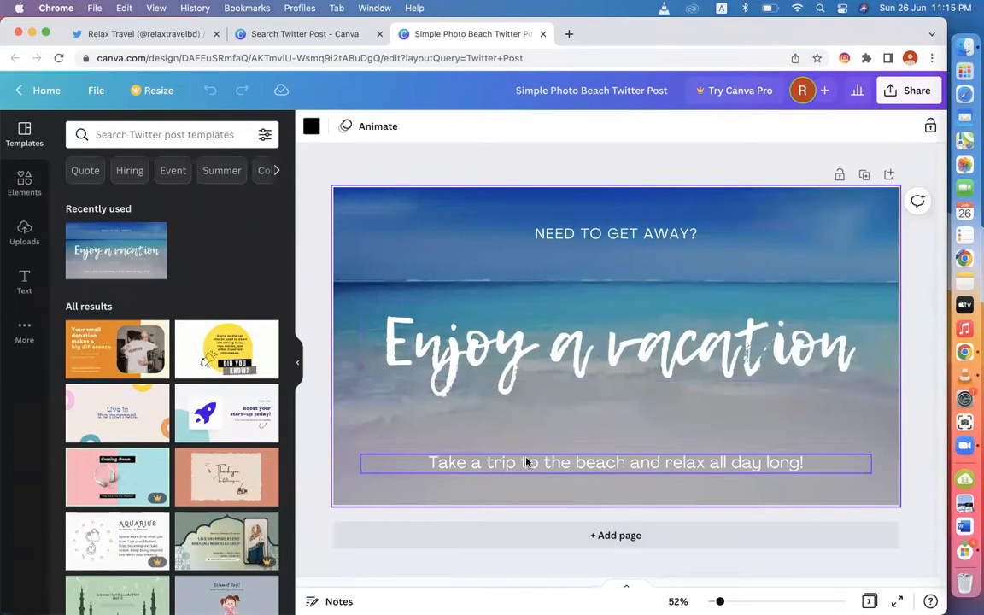
pyautogui.click(323, 171)
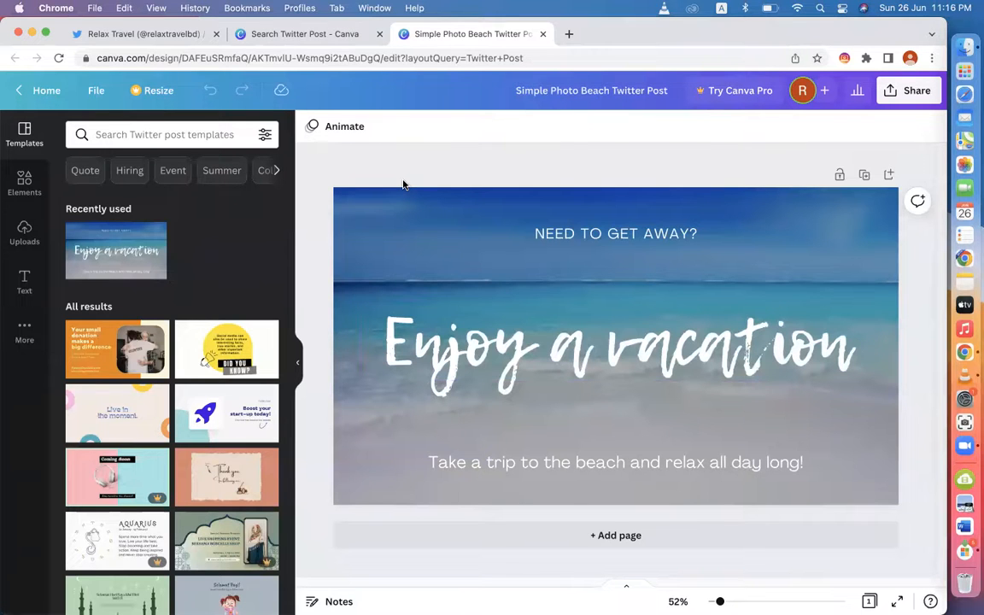
pyautogui.click(137, 35)
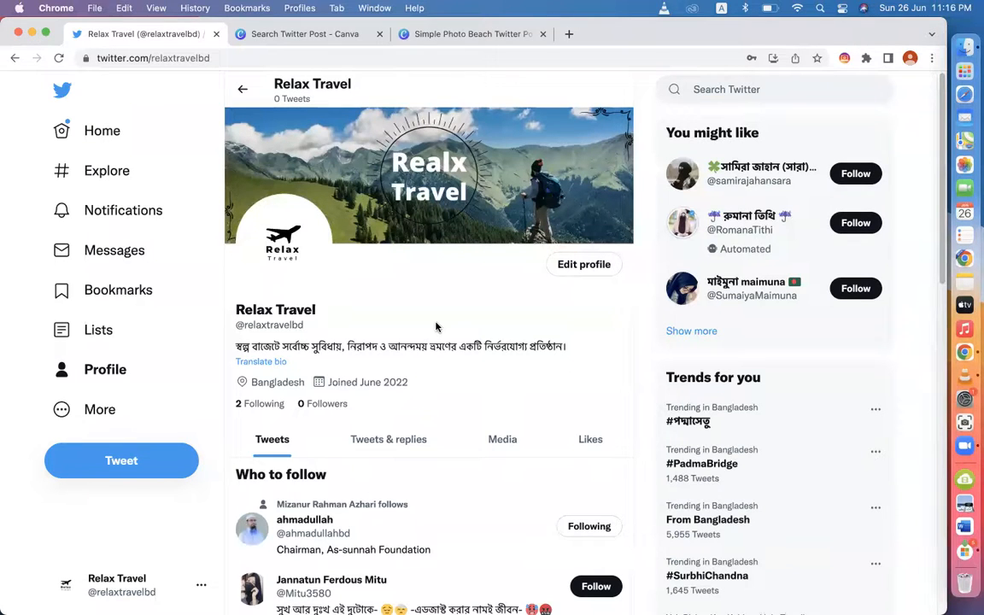
pyautogui.click(430, 33)
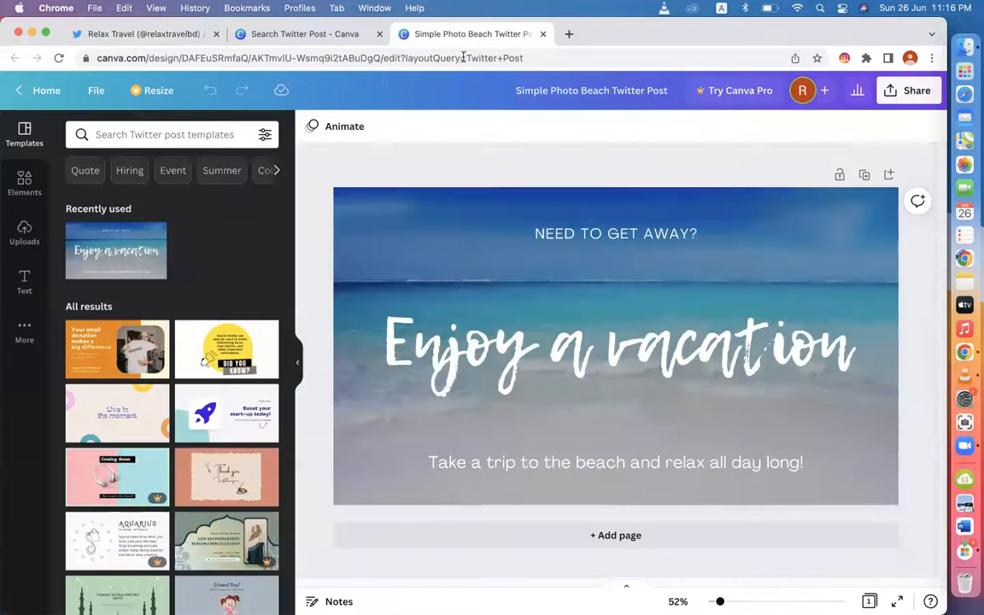
# Download the beach design as a 1600 × 900 PNG and switch back to the Relax Travel Twitter tab.
pyautogui.click(895, 99)
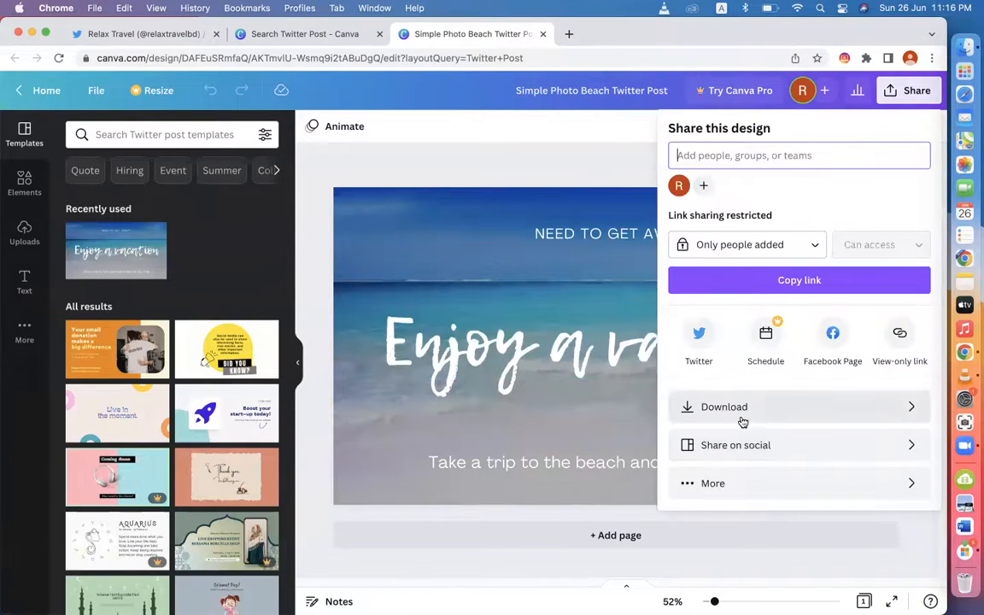
pyautogui.click(802, 414)
pyautogui.click(753, 376)
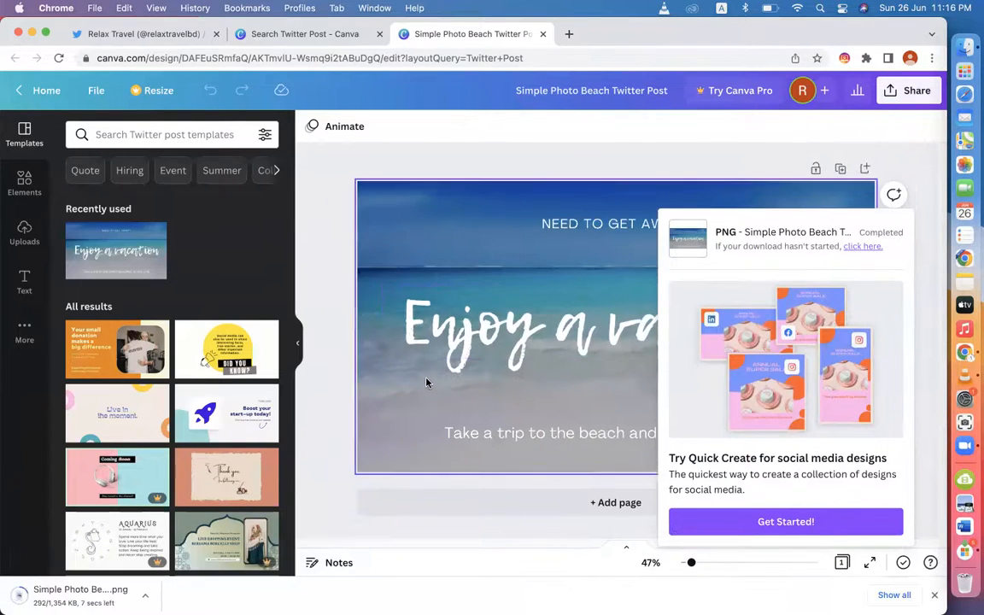
pyautogui.click(458, 157)
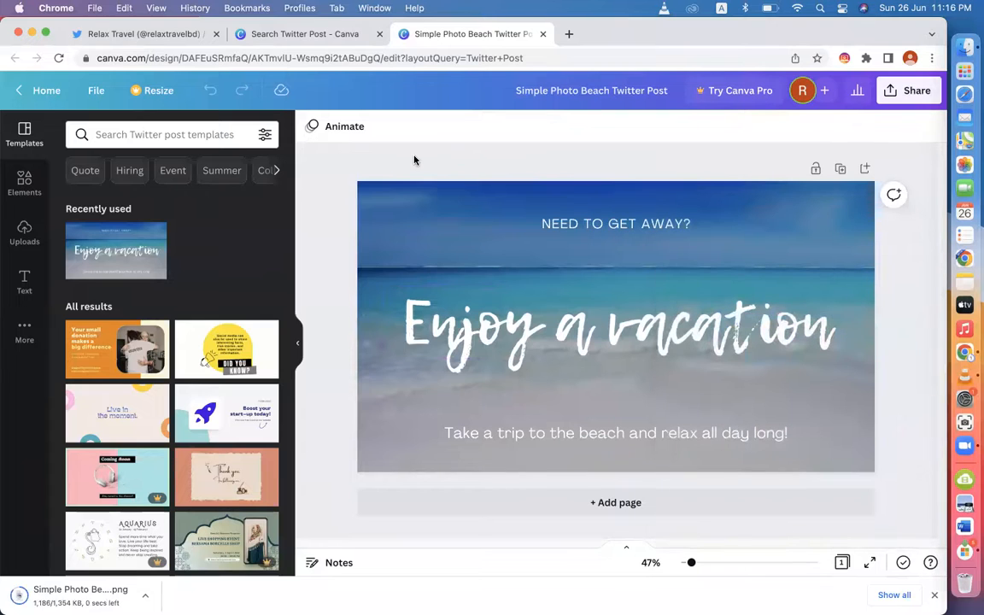
pyautogui.click(141, 34)
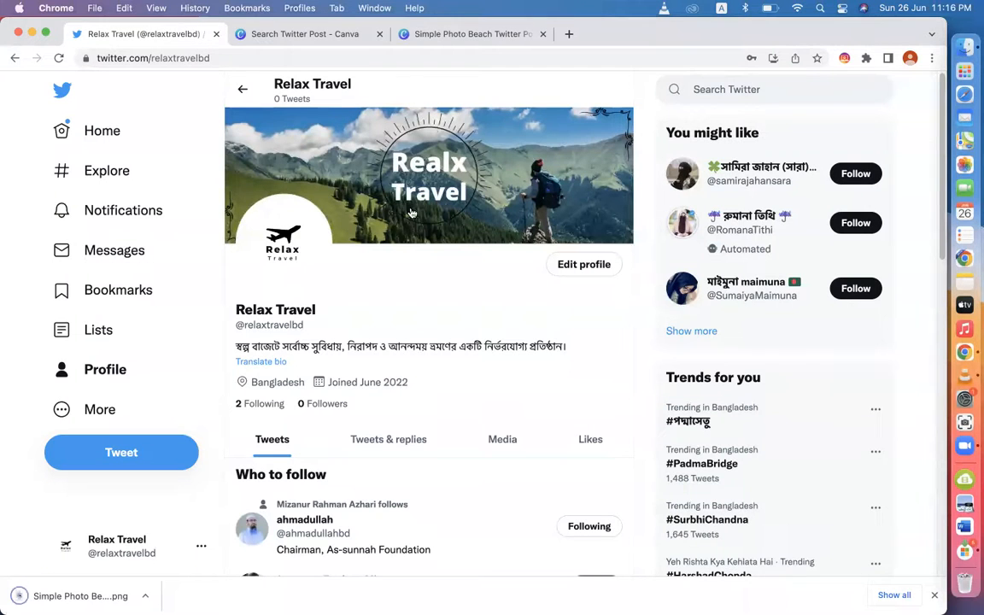
# Compose a new tweet with Simple Photo Beach Twitter Post.png from Downloads attached.
pyautogui.click(125, 454)
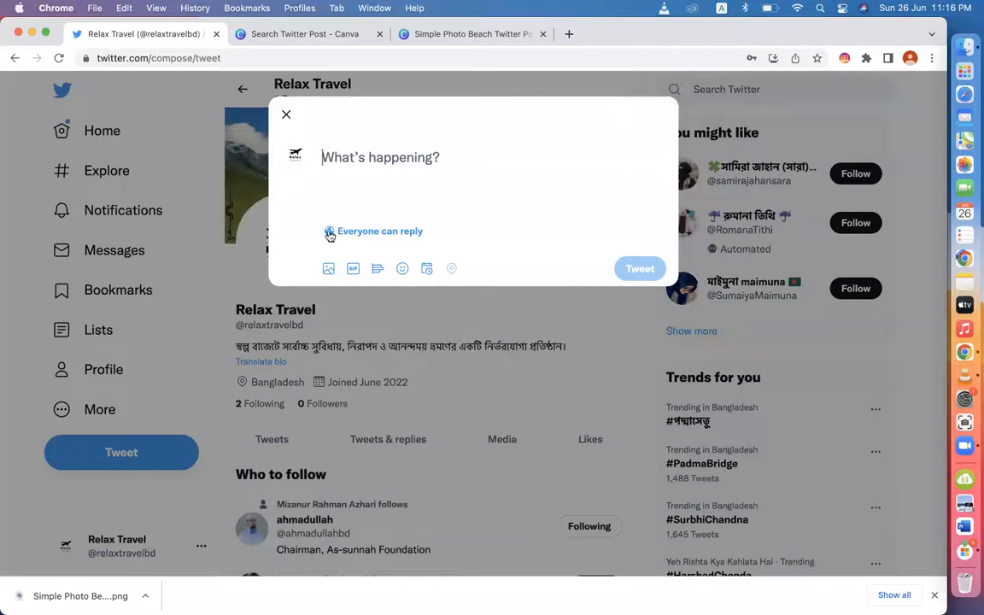
pyautogui.click(329, 272)
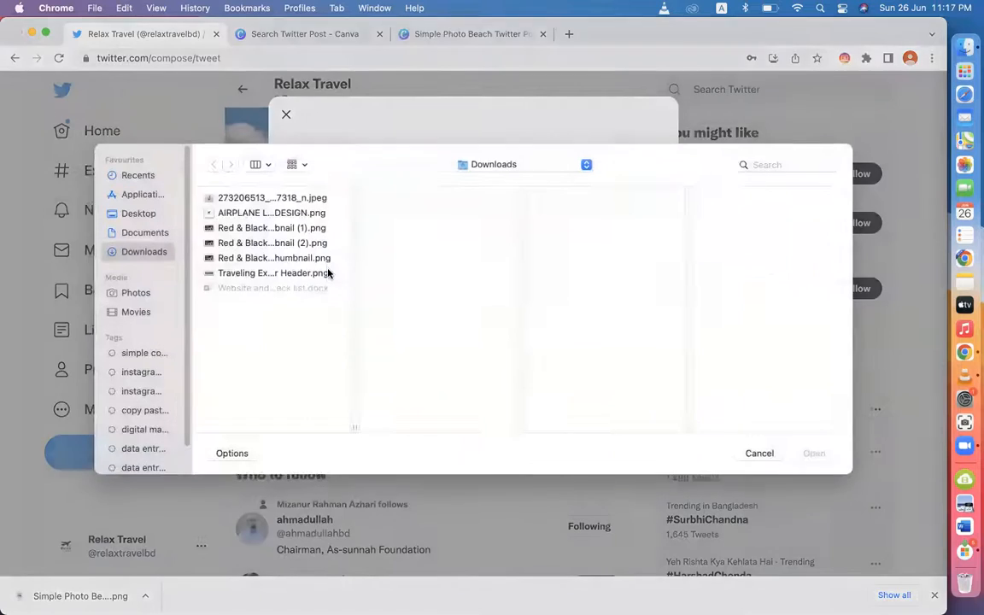
pyautogui.click(277, 282)
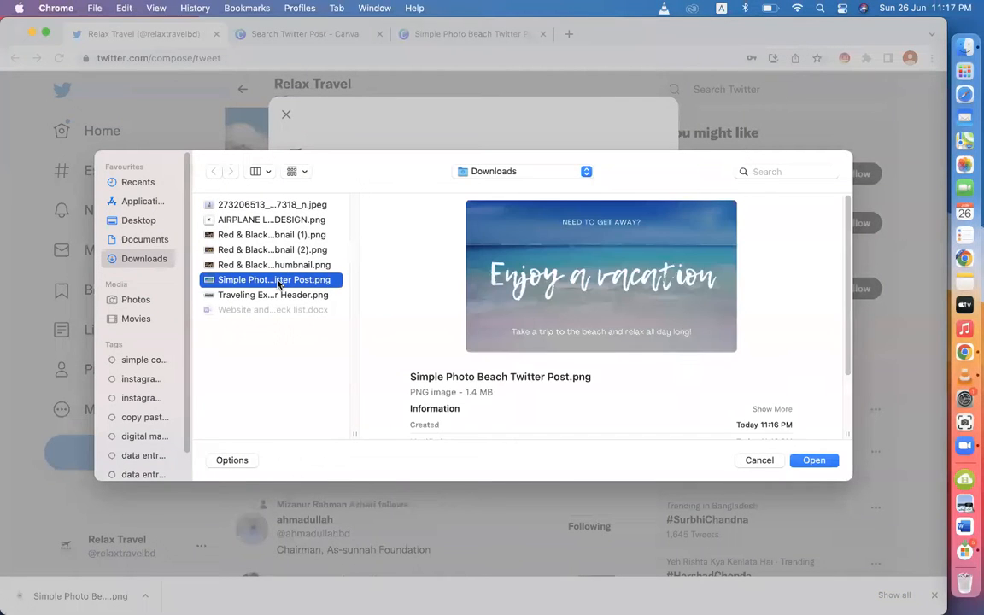
pyautogui.click(813, 461)
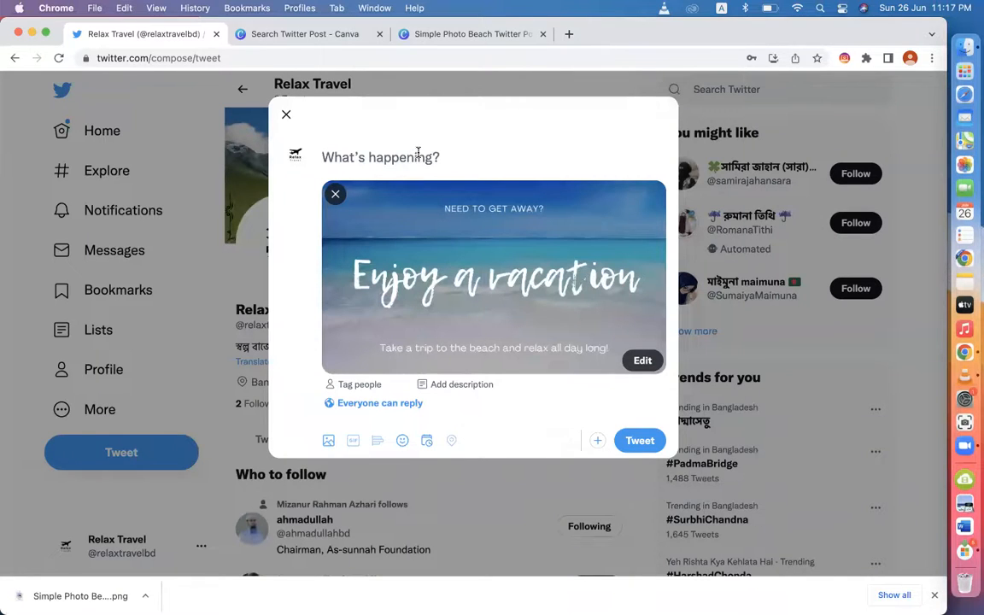
# Write the three-line caption 'Need To Get Away? / Enjoy a vacation / take a trip…' and begin a hashtag line.
pyautogui.write('Need')
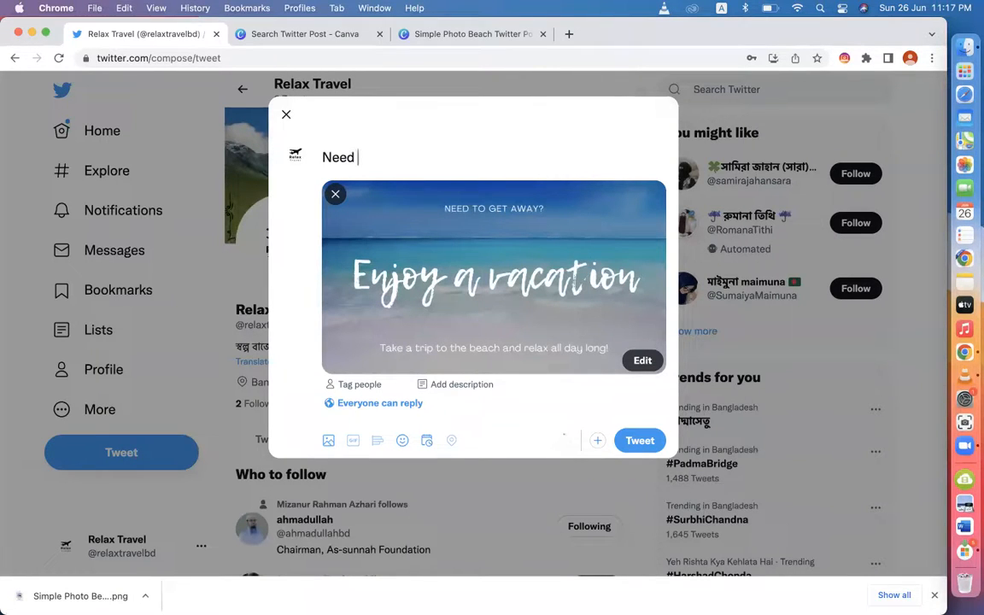
pyautogui.write(' To Get A')
pyautogui.write('wa')
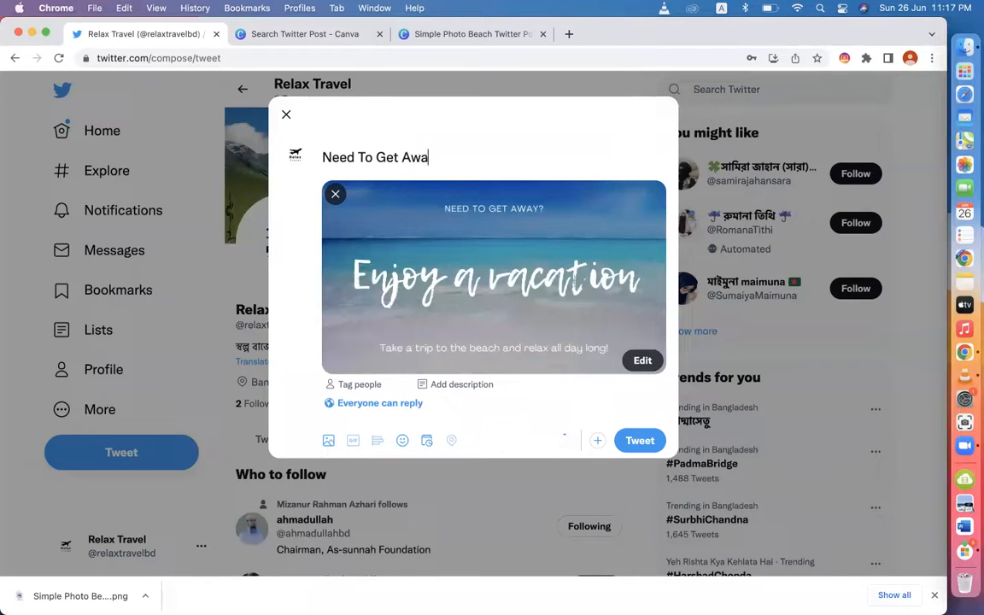
pyautogui.write('y?')
pyautogui.press('Return')
pyautogui.write('Enjou')
pyautogui.press('BackSpace')
pyautogui.write('y a v')
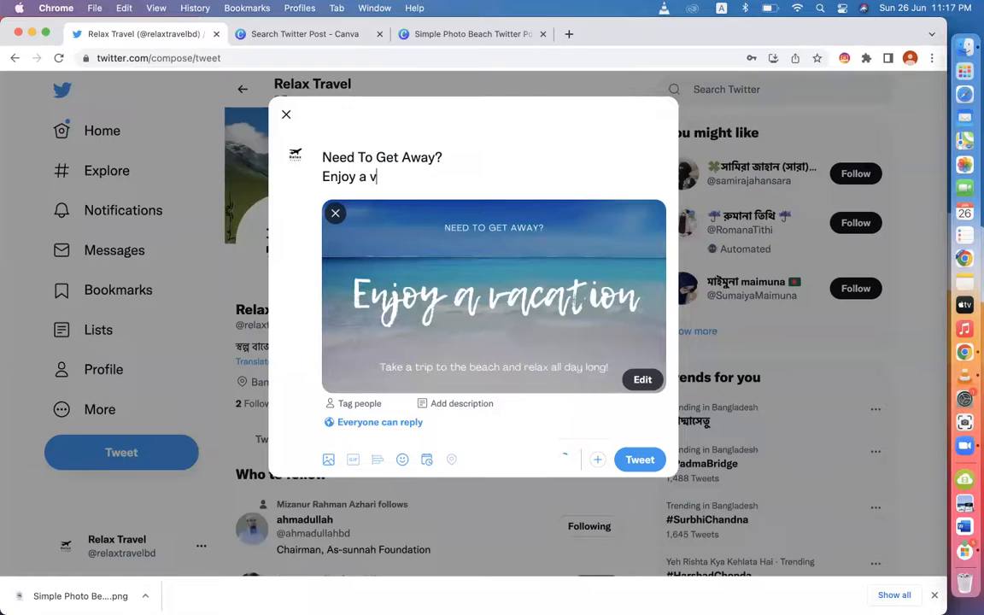
pyautogui.write('acation')
pyautogui.press('Return')
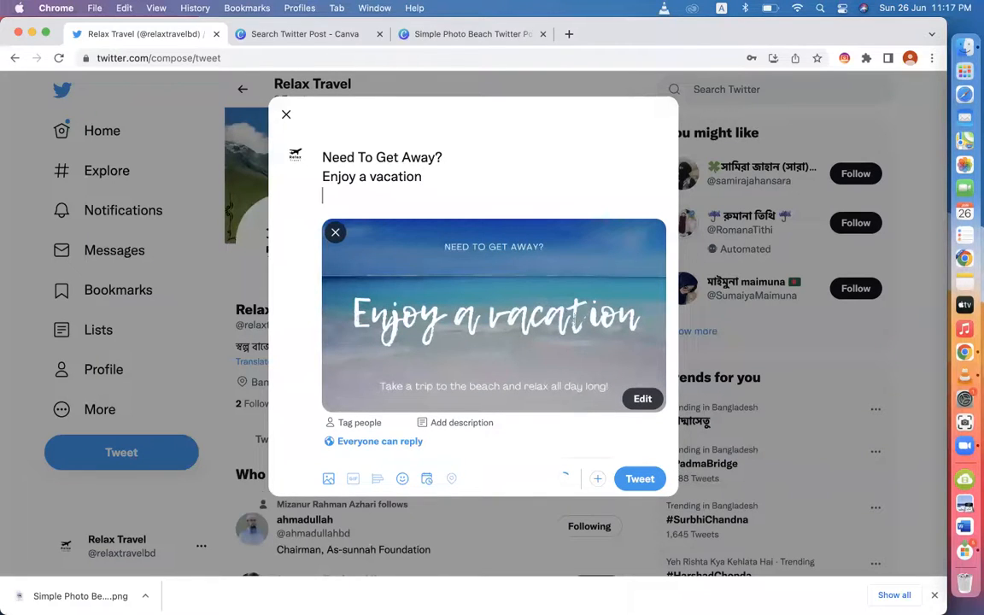
pyautogui.write('take a trip t')
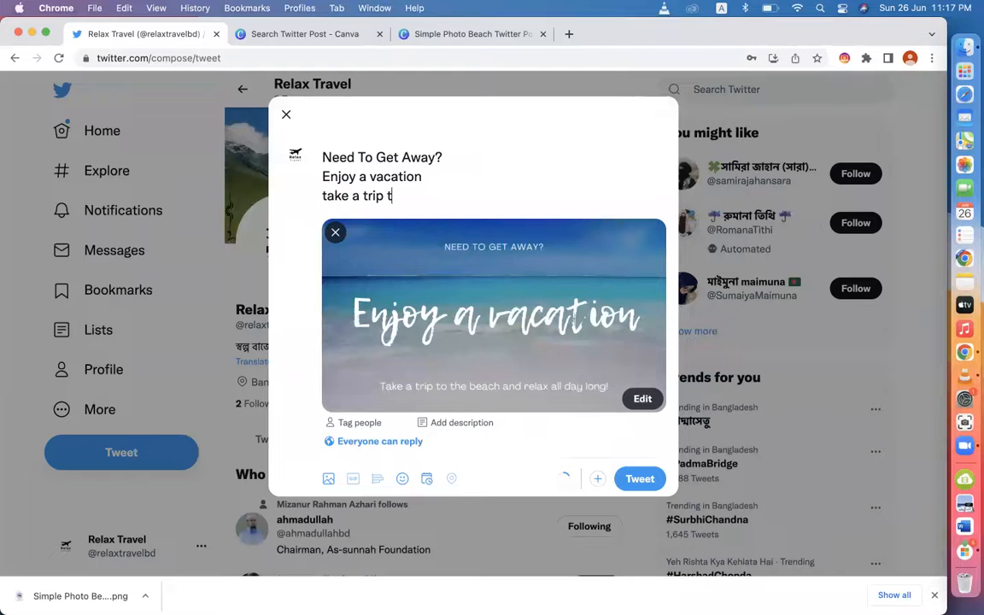
pyautogui.write('o the beach and ')
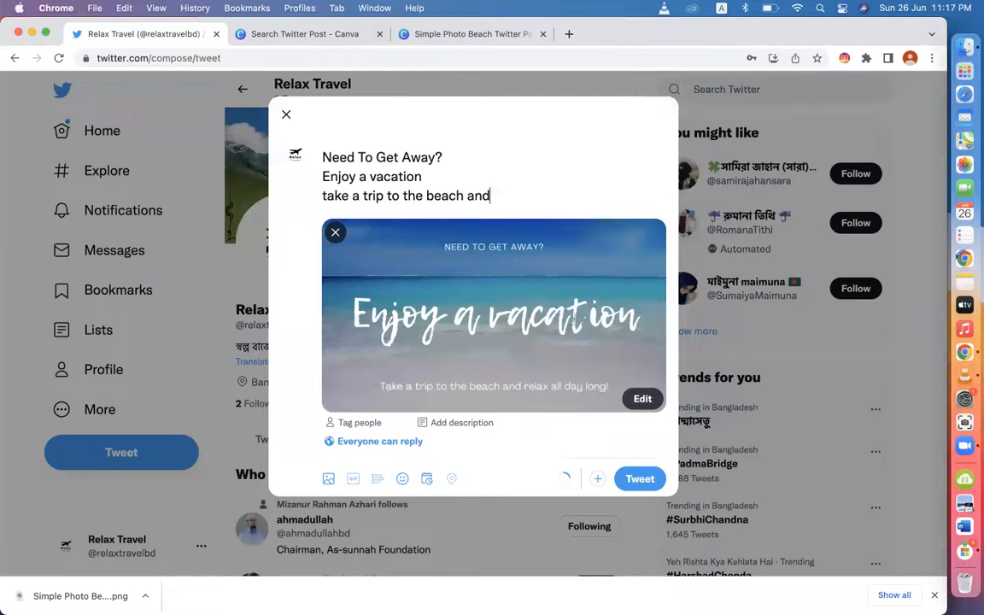
pyautogui.write('relax all day long')
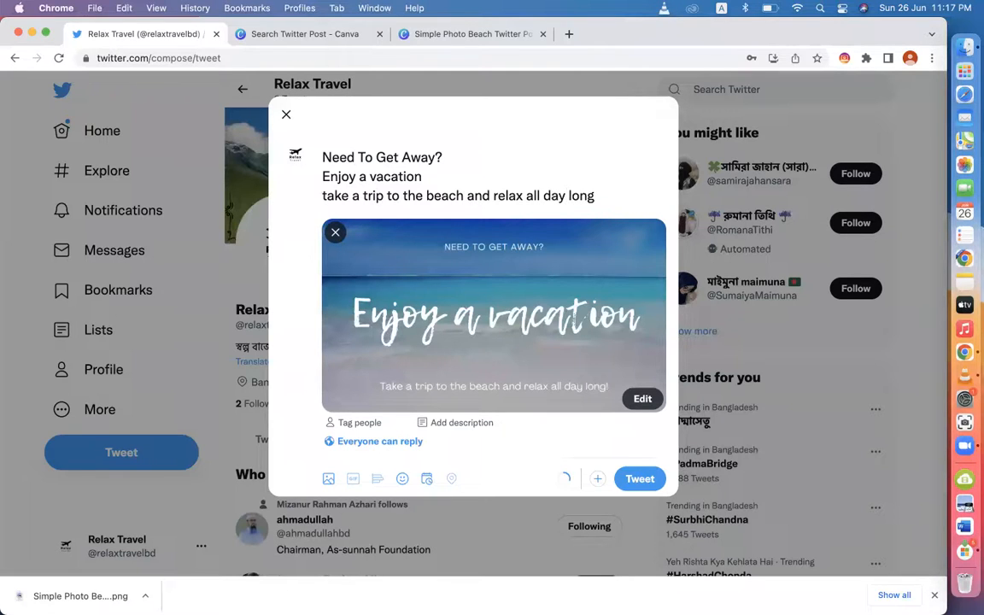
pyautogui.write('!')
pyautogui.press('Return')
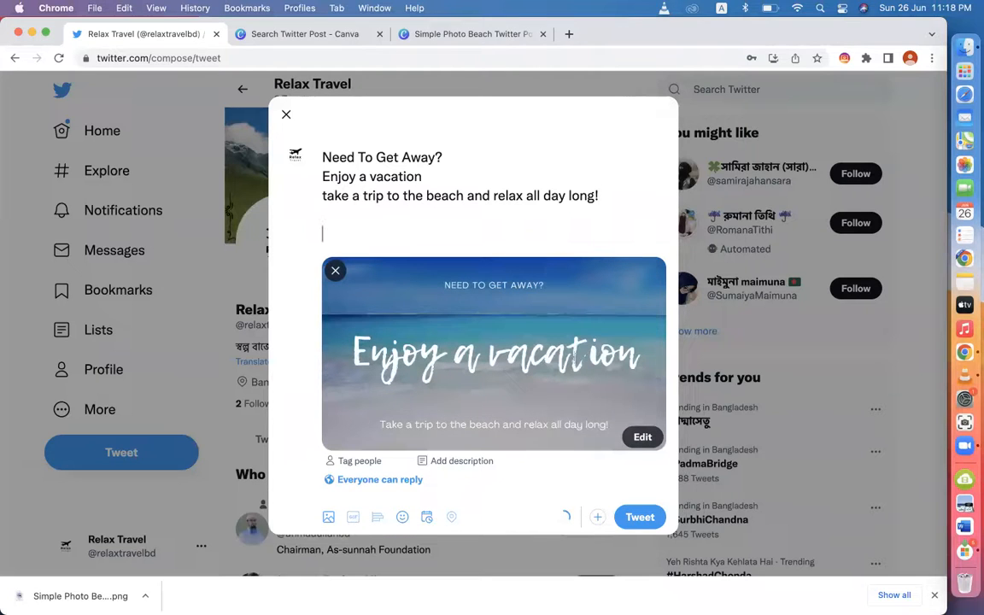
pyautogui.write('#')
# Complete the caption's hashtag line as '#realxtravel #travel #traveling' using hashtag suggestions.
pyautogui.write('real')
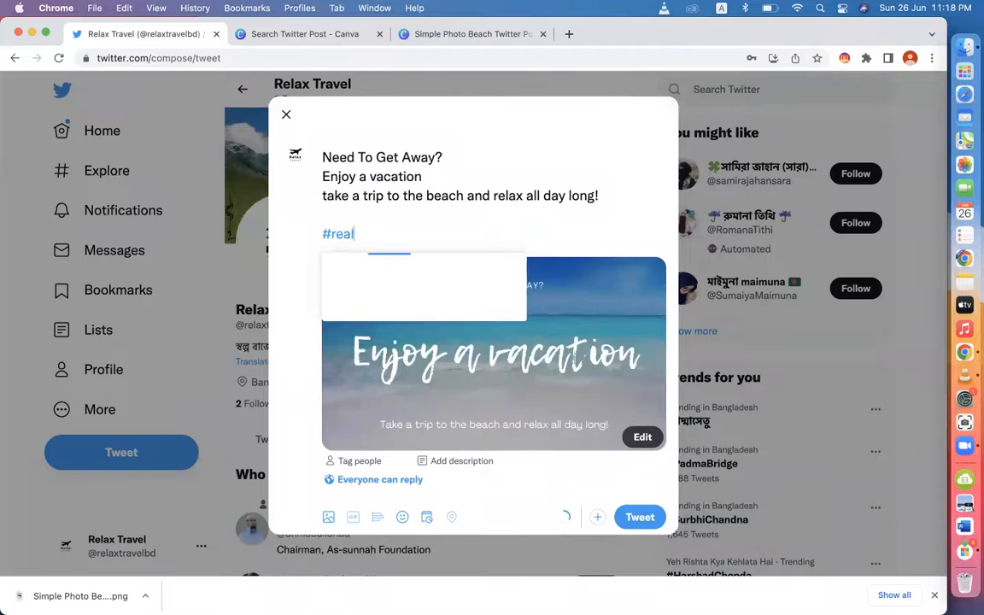
pyautogui.write('xtravel')
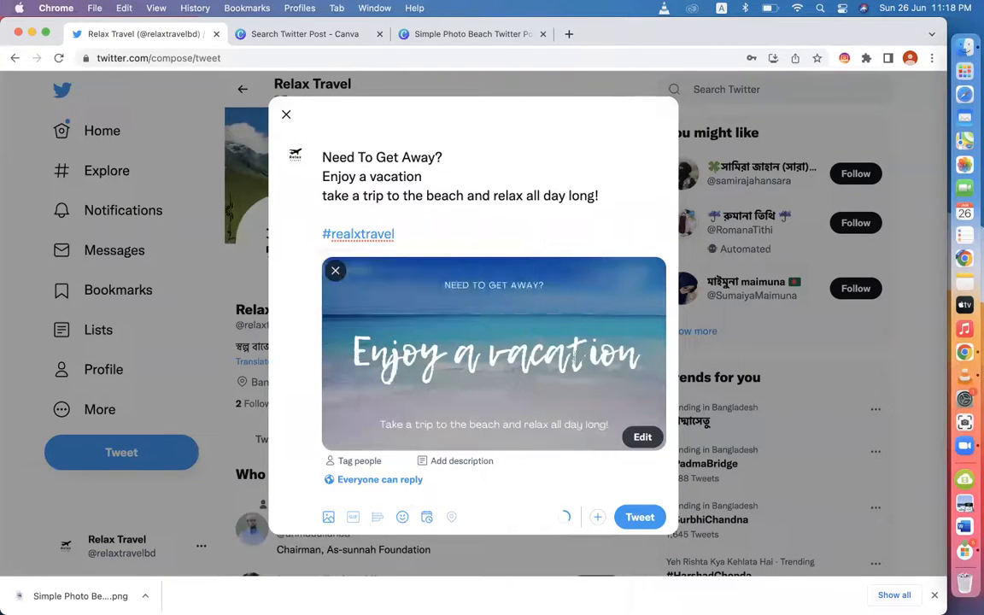
pyautogui.write(' #travel')
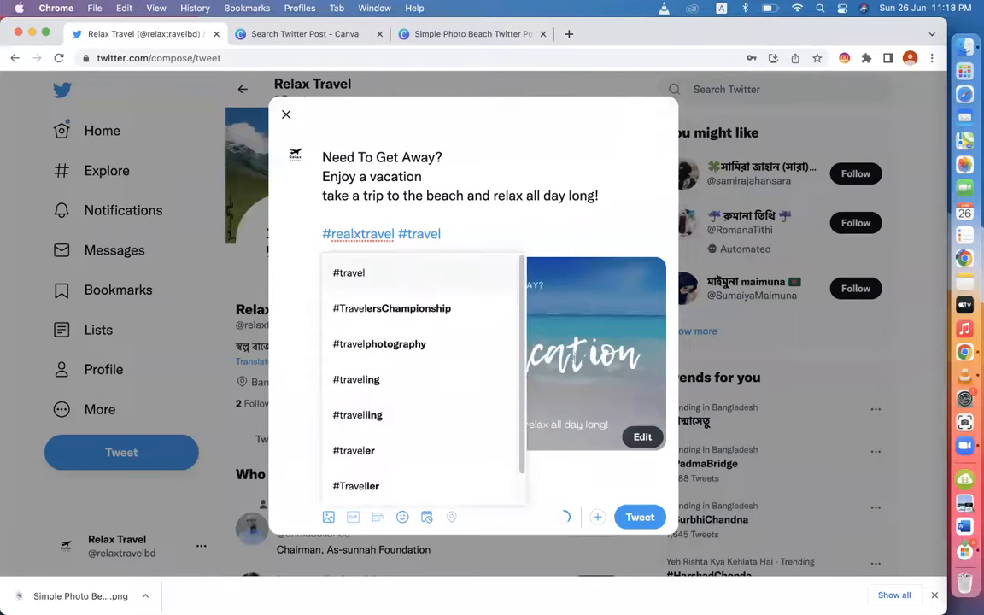
pyautogui.click(381, 284)
pyautogui.write('#')
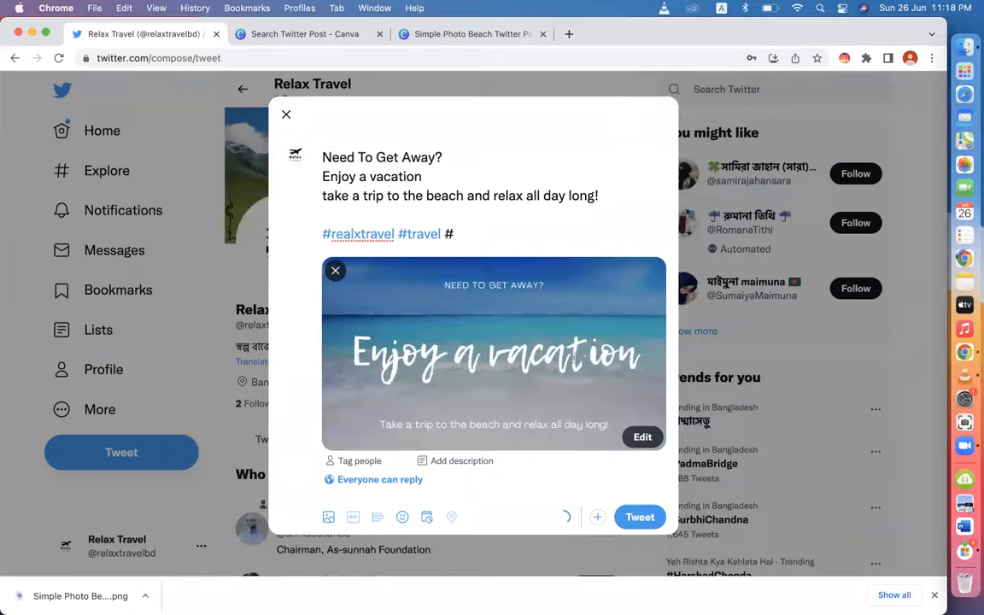
pyautogui.write('travel')
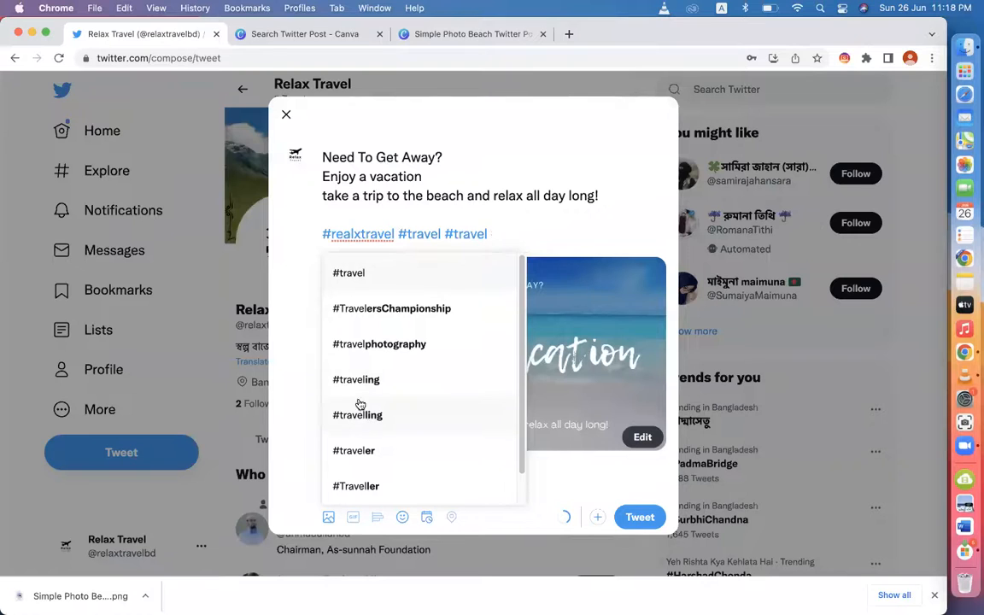
pyautogui.click(362, 388)
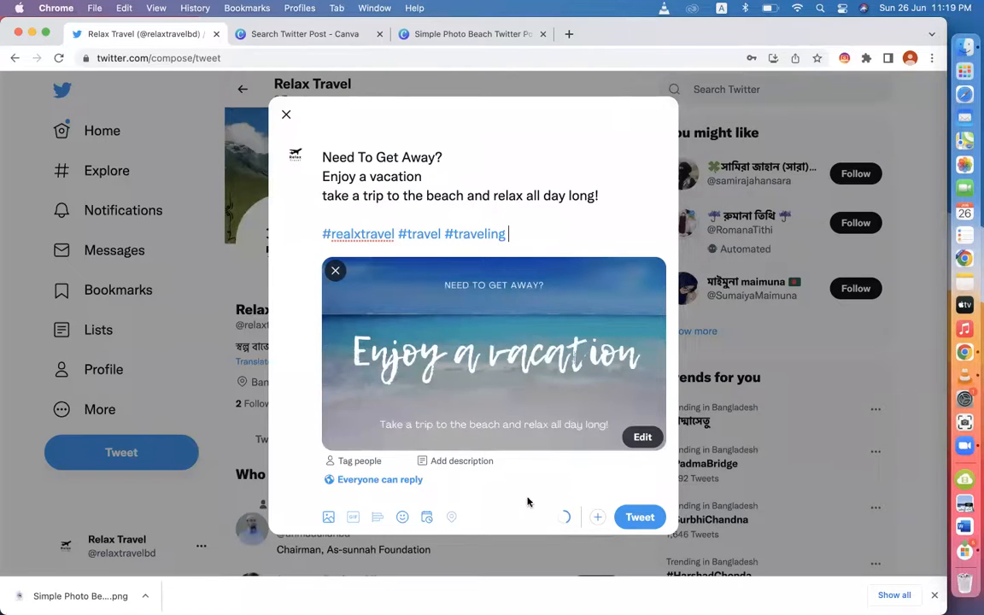
# Post the beach vacation tweet and filter the profile to its Media posts.
pyautogui.click(641, 518)
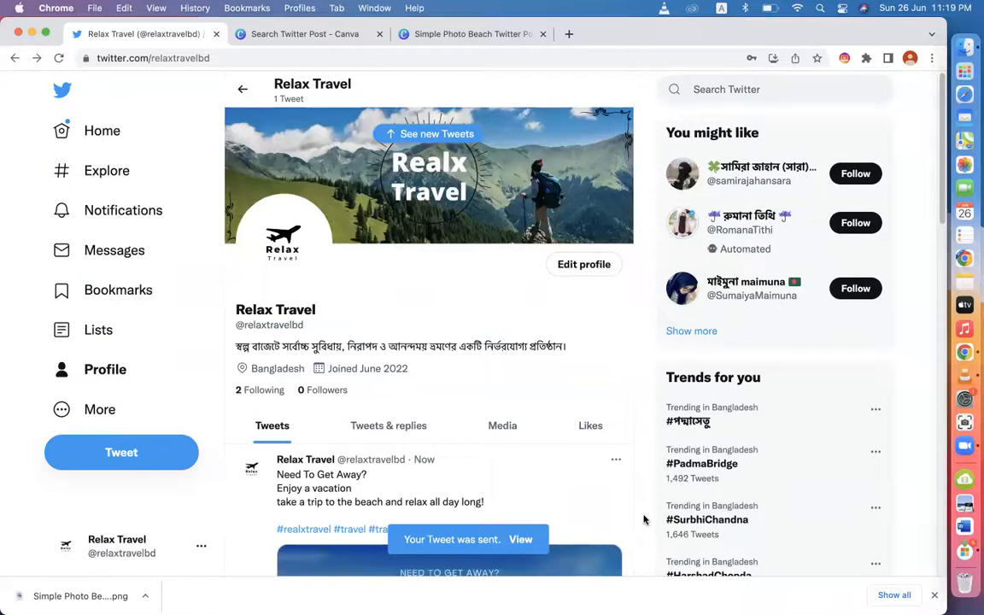
pyautogui.scroll(-6, 490, 470)
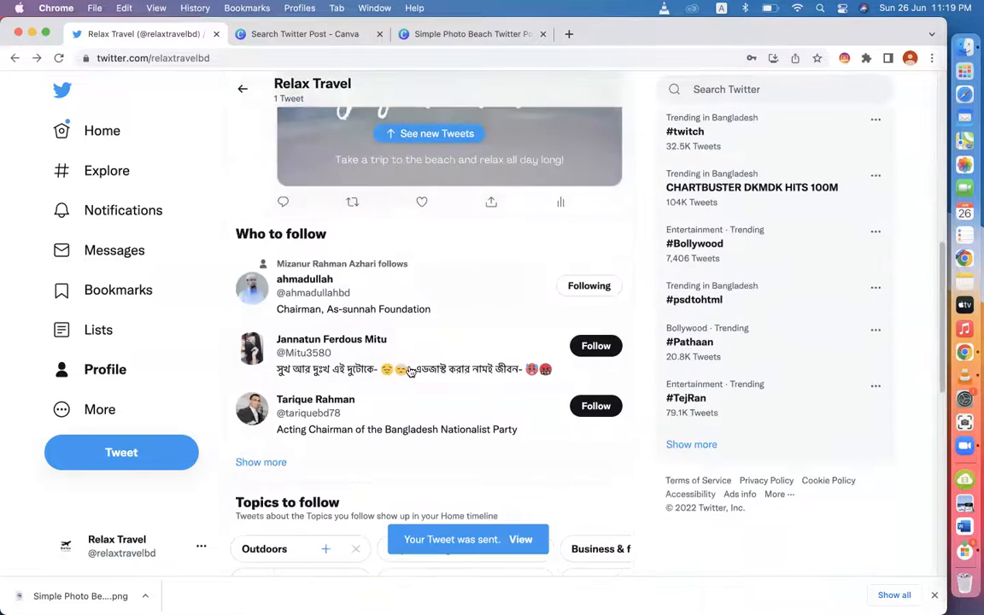
pyautogui.scroll(3, 422, 303)
pyautogui.scroll(2, 439, 363)
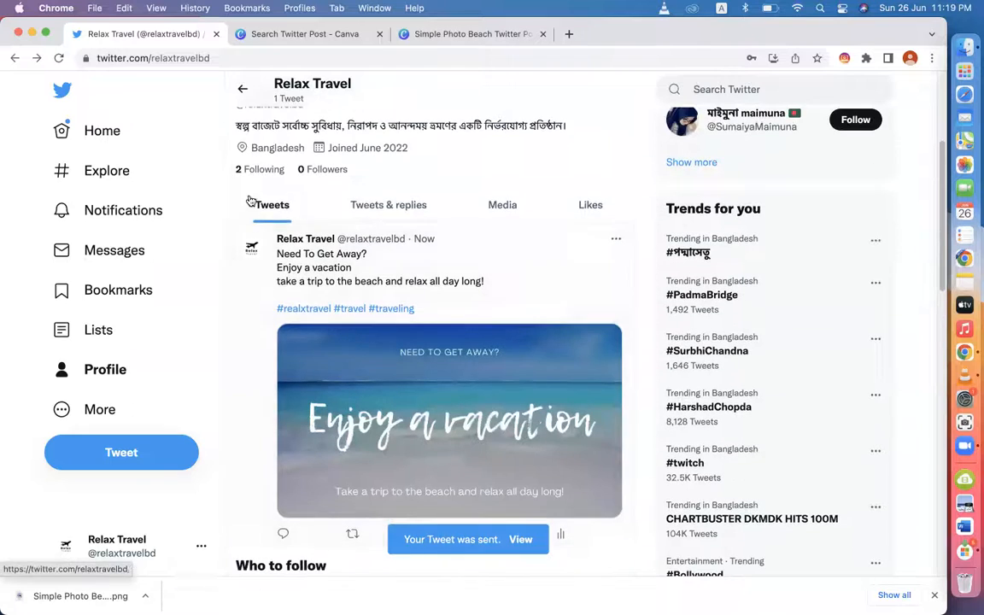
pyautogui.click(481, 206)
# Like and retweet the vacation tweet, discarding a reply started along the way.
pyautogui.scroll(-5, 428, 421)
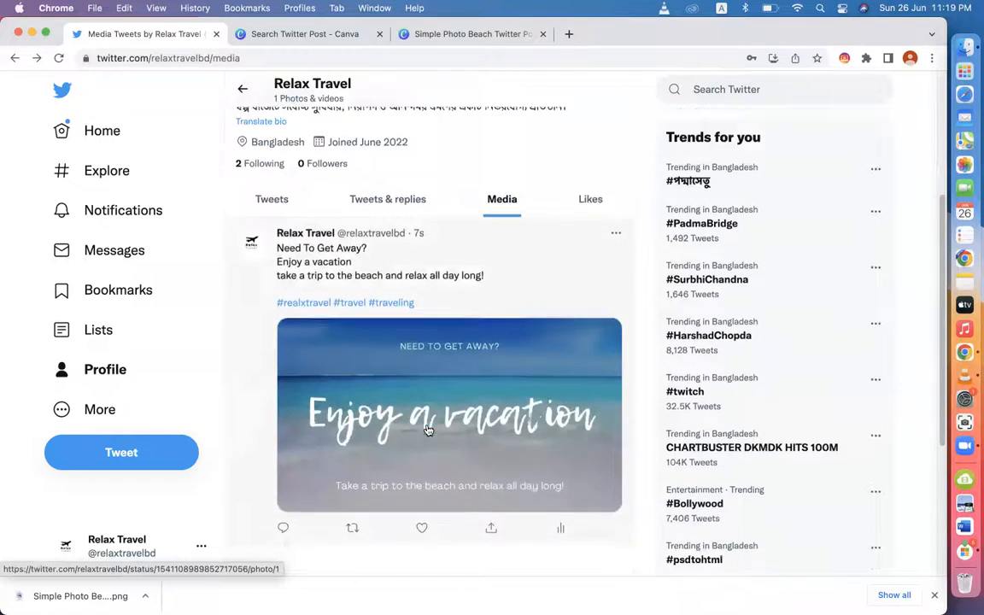
pyautogui.scroll(5, 428, 422)
pyautogui.scroll(-5, 413, 422)
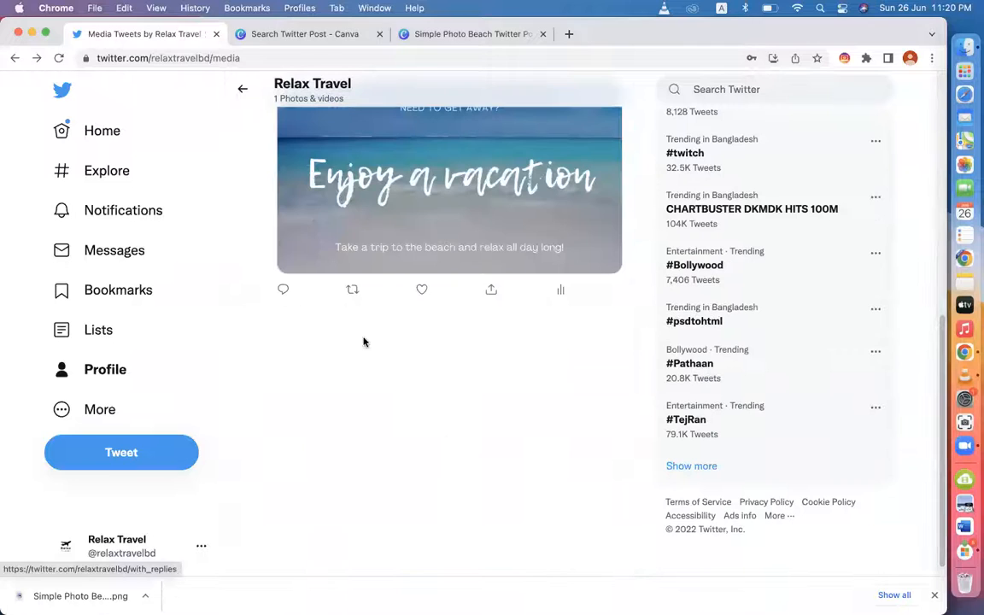
pyautogui.click(421, 293)
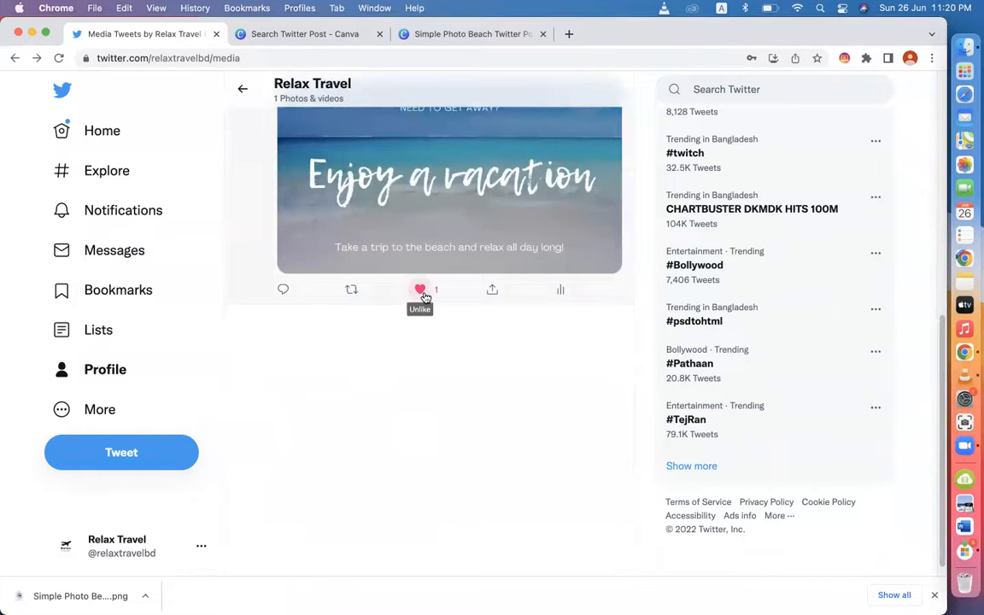
pyautogui.click(283, 293)
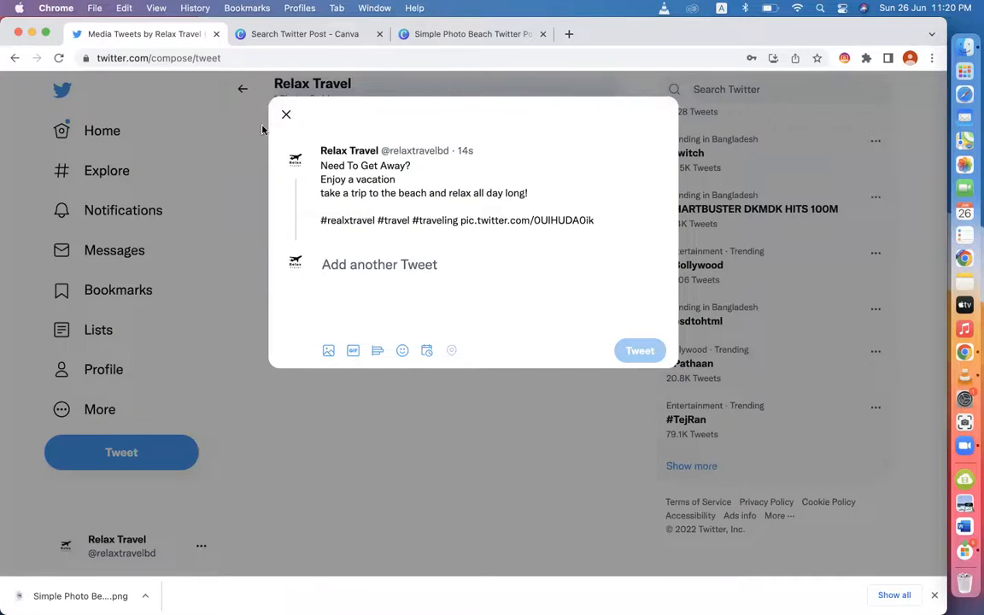
pyautogui.click(286, 114)
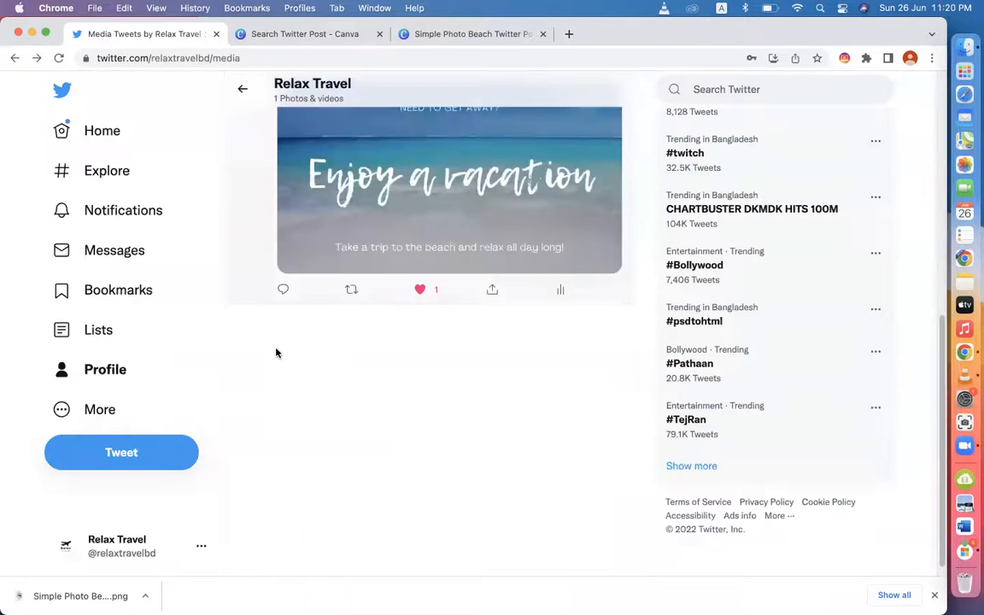
pyautogui.click(351, 295)
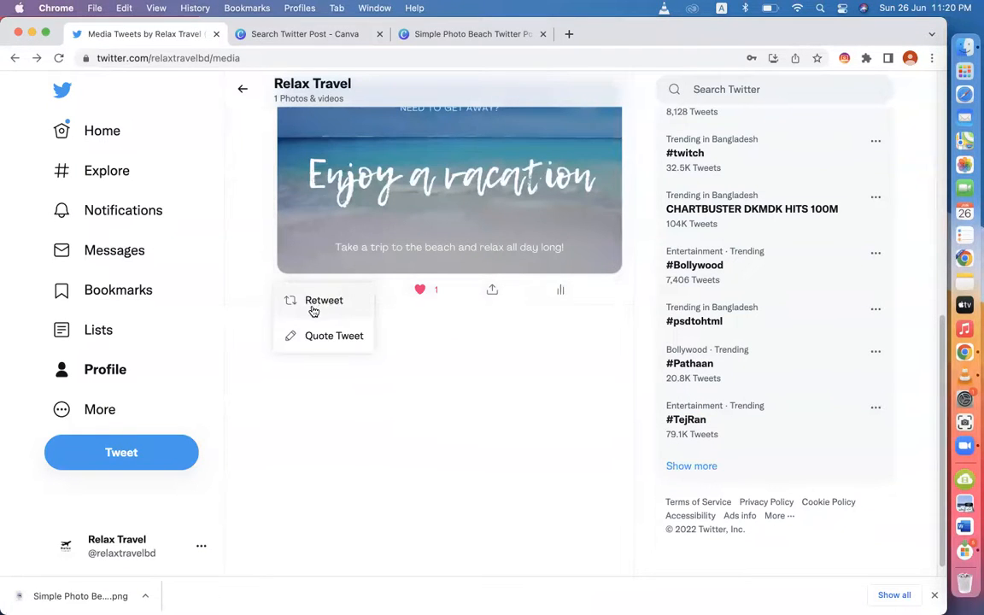
pyautogui.click(315, 308)
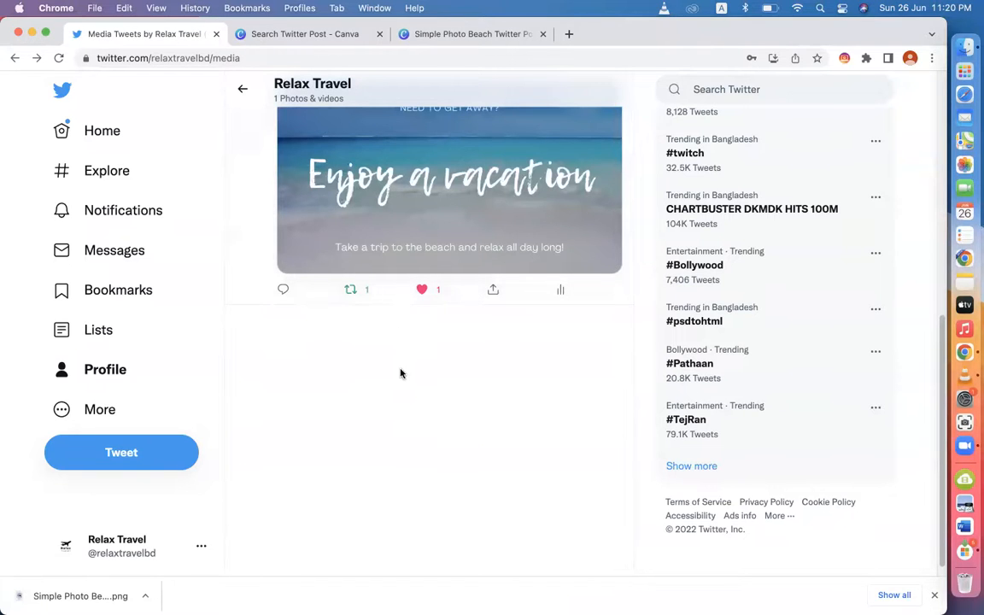
# Look over the tweet's share options, then view its Tweet Analytics.
pyautogui.scroll(5, 400, 372)
pyautogui.scroll(-5, 504, 284)
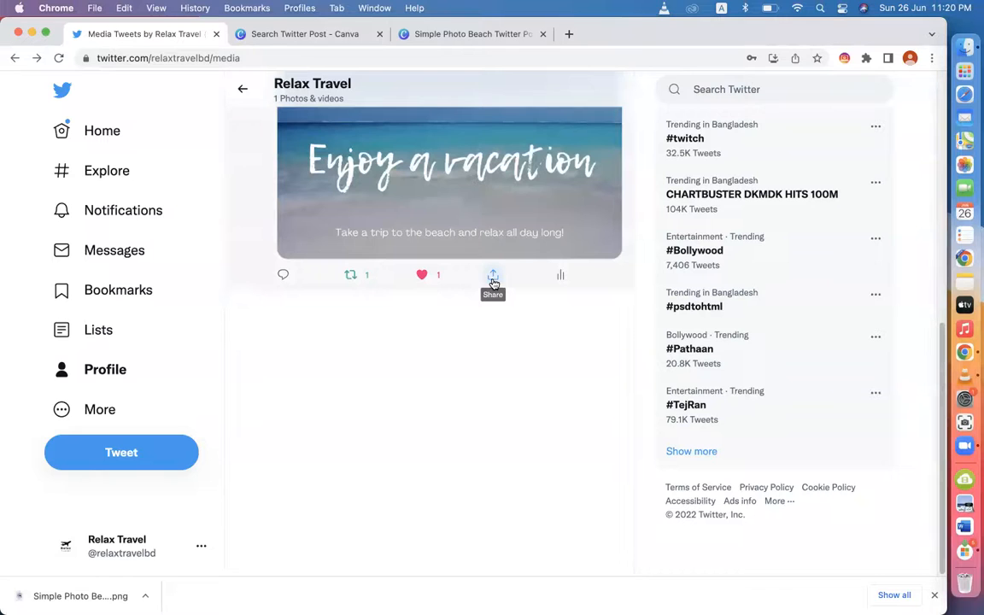
pyautogui.click(493, 280)
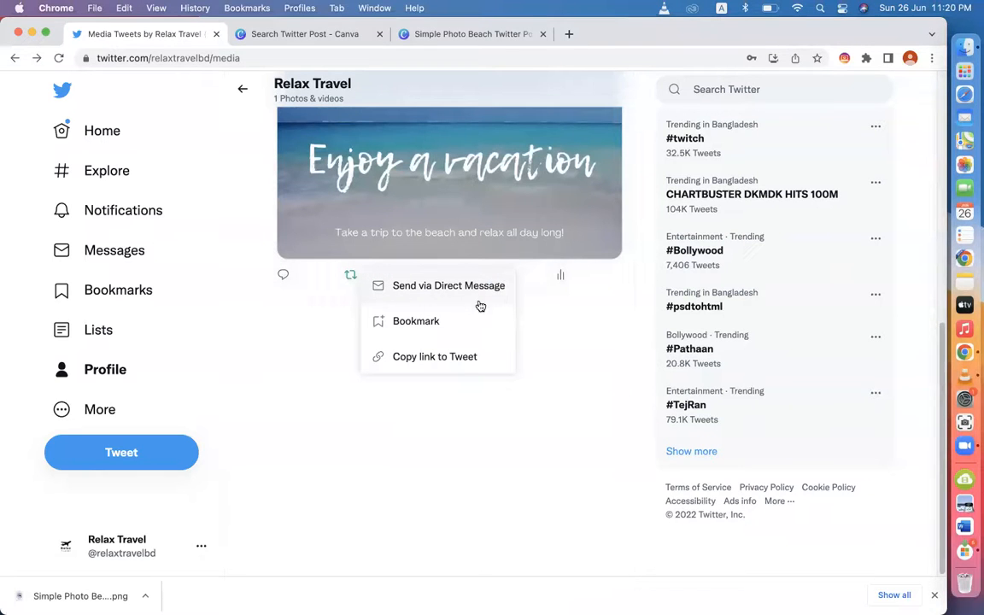
pyautogui.click(565, 357)
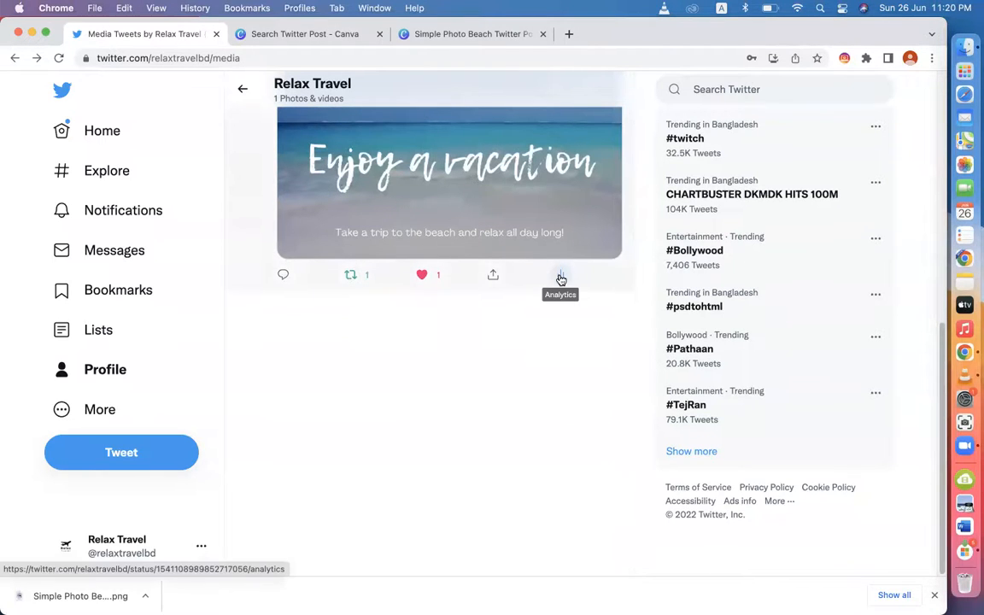
pyautogui.click(562, 278)
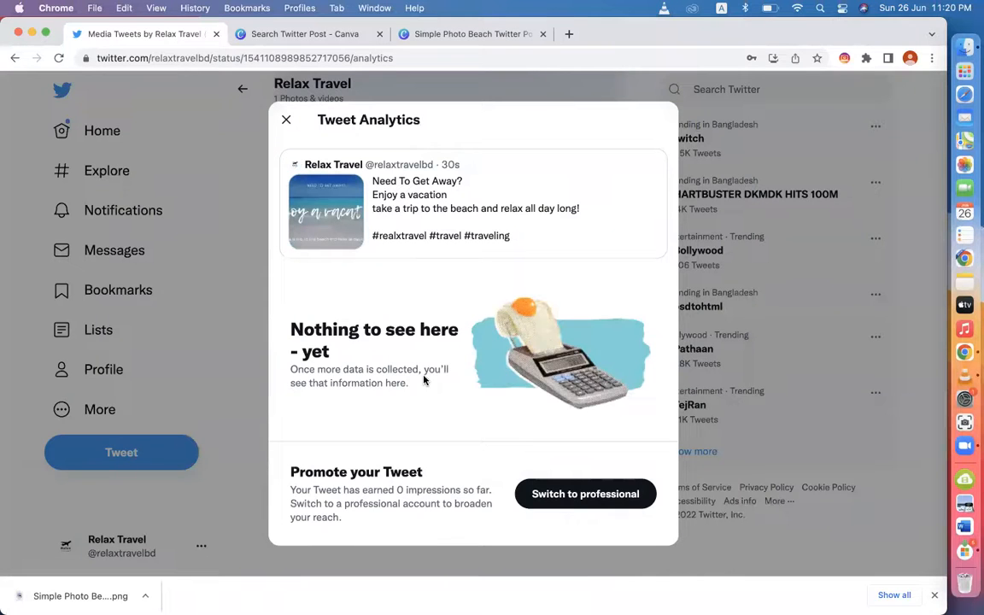
# Close the analytics and list all of the profile's tweets under the Tweets tab.
pyautogui.click(286, 120)
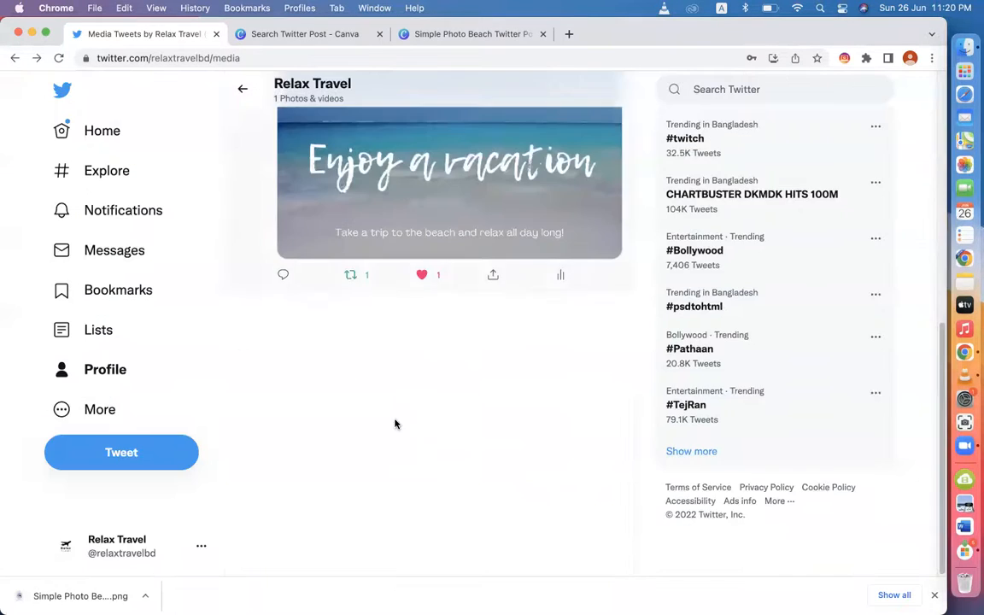
pyautogui.scroll(5, 413, 451)
pyautogui.scroll(-4, 442, 369)
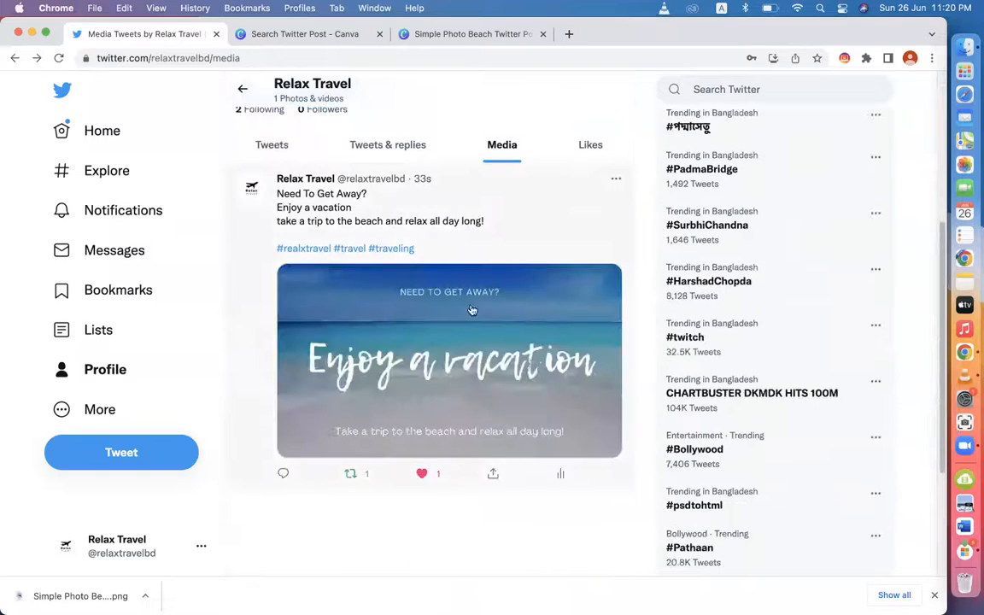
pyautogui.scroll(3, 469, 399)
pyautogui.scroll(-3, 413, 449)
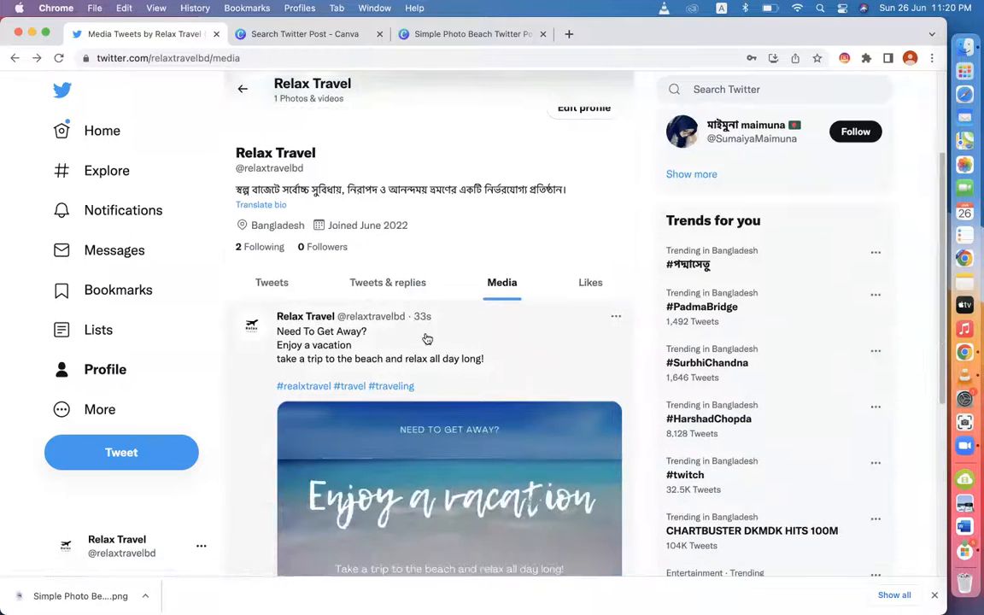
pyautogui.click(297, 292)
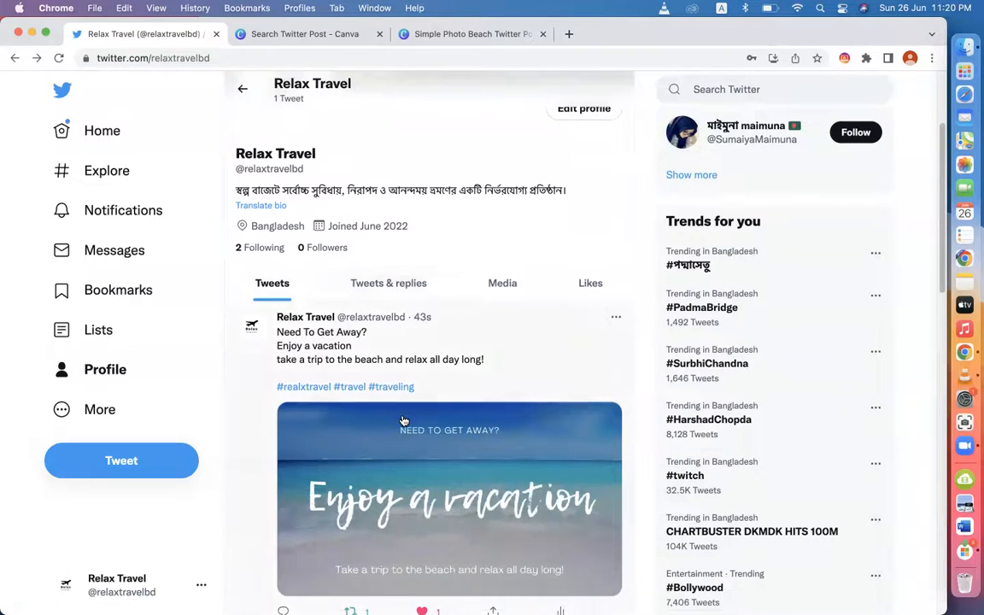
pyautogui.scroll(3, 398, 418)
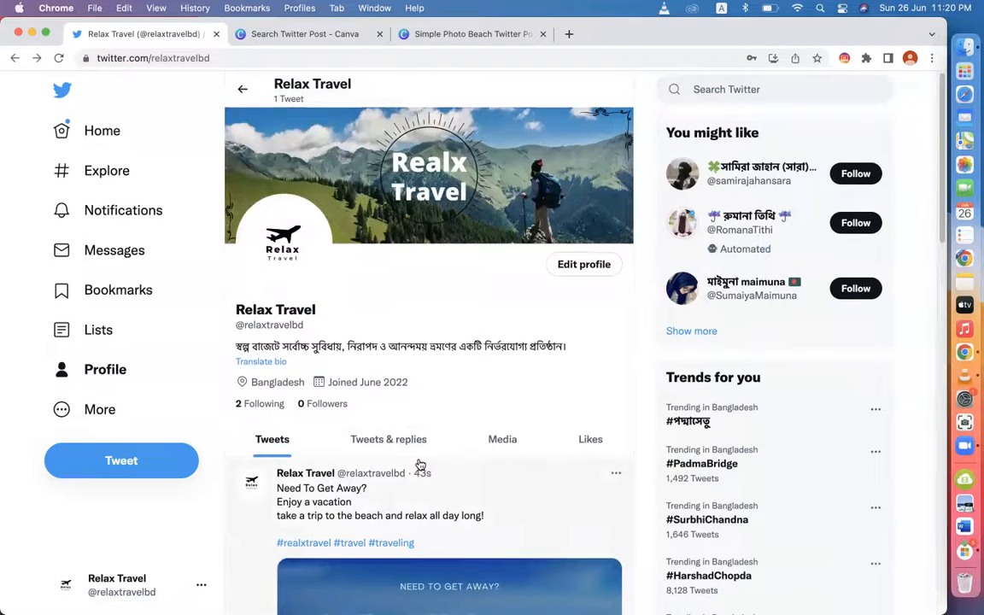
pyautogui.scroll(-10, 419, 466)
pyautogui.scroll(-5, 419, 464)
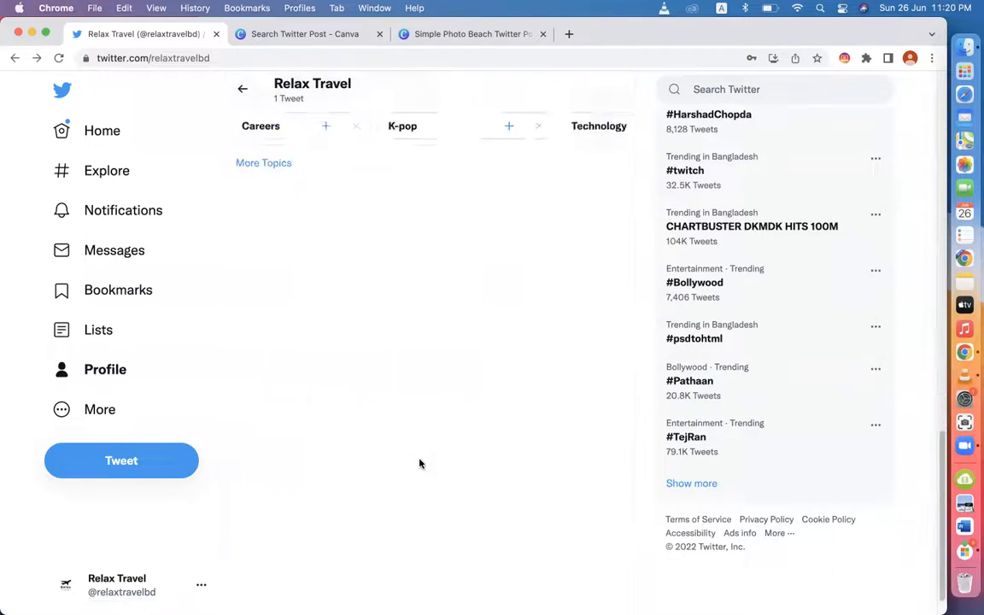
# Visit Lists and Home, then return to the Relax Travel profile showing the new tweet.
pyautogui.click(100, 330)
pyautogui.click(90, 135)
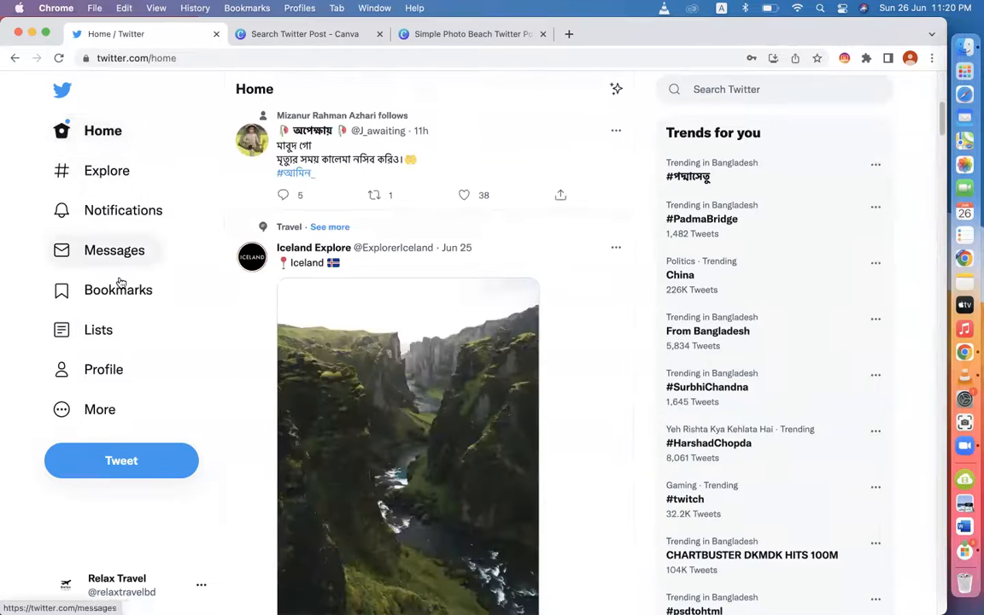
pyautogui.click(100, 373)
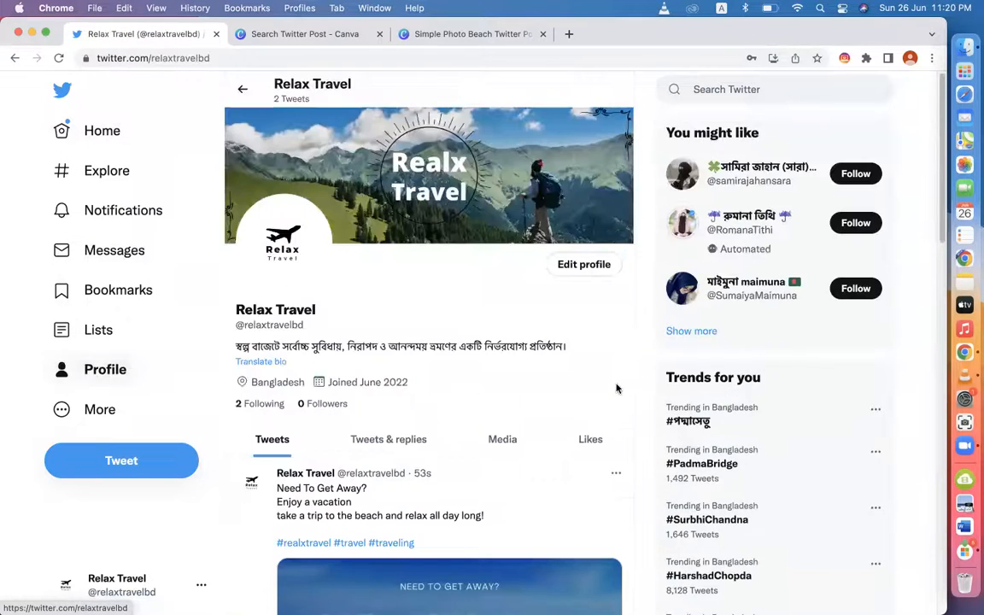
pyautogui.scroll(-6, 610, 415)
pyautogui.scroll(-5, 609, 427)
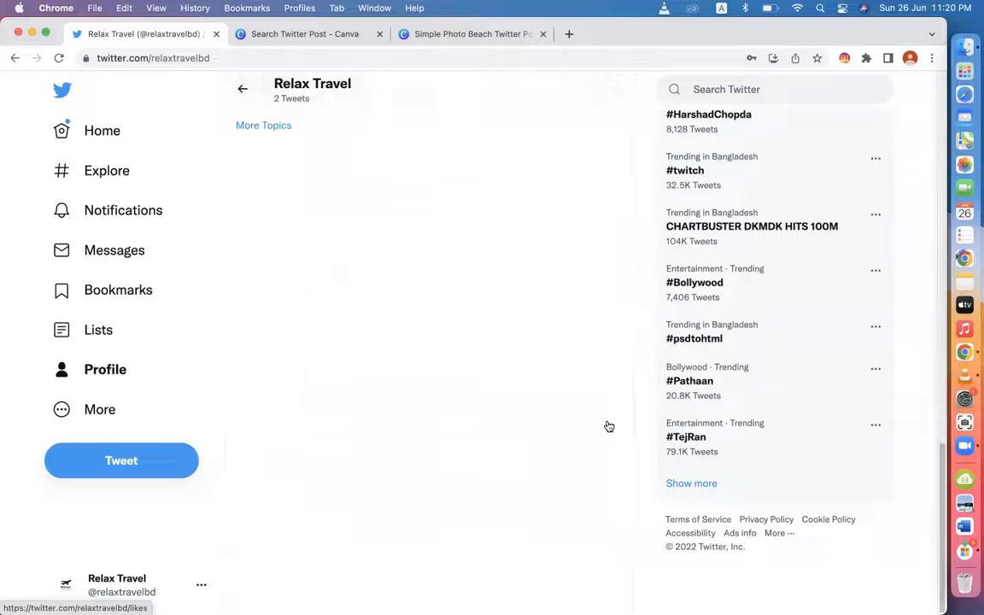
pyautogui.scroll(10, 608, 425)
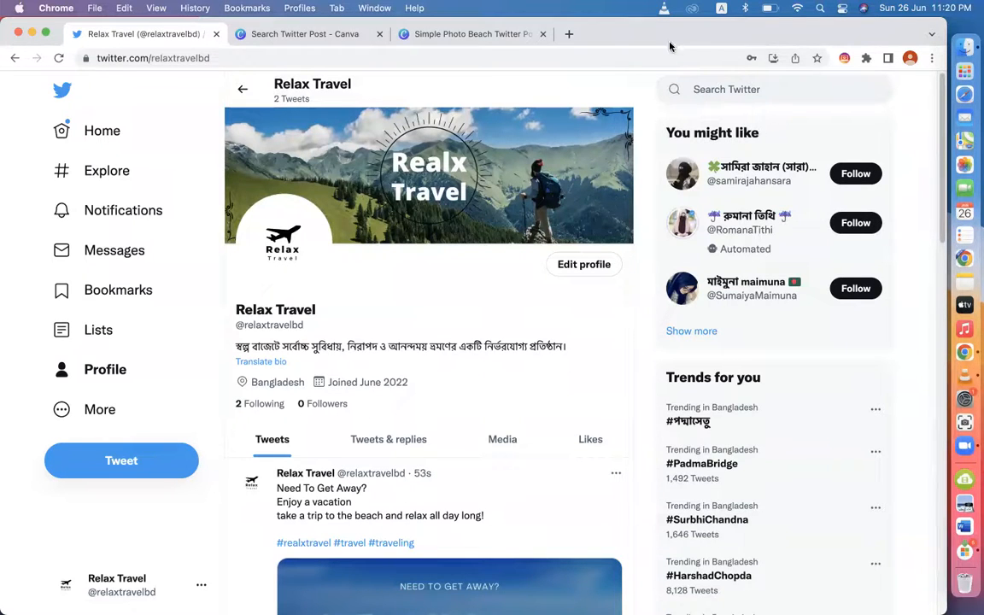
pyautogui.click(640, 11)
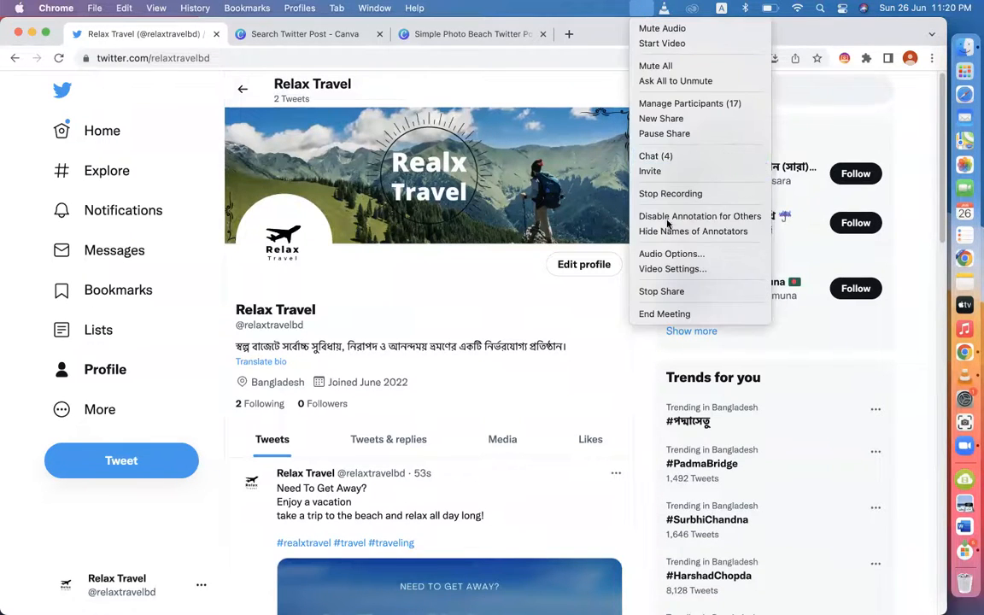